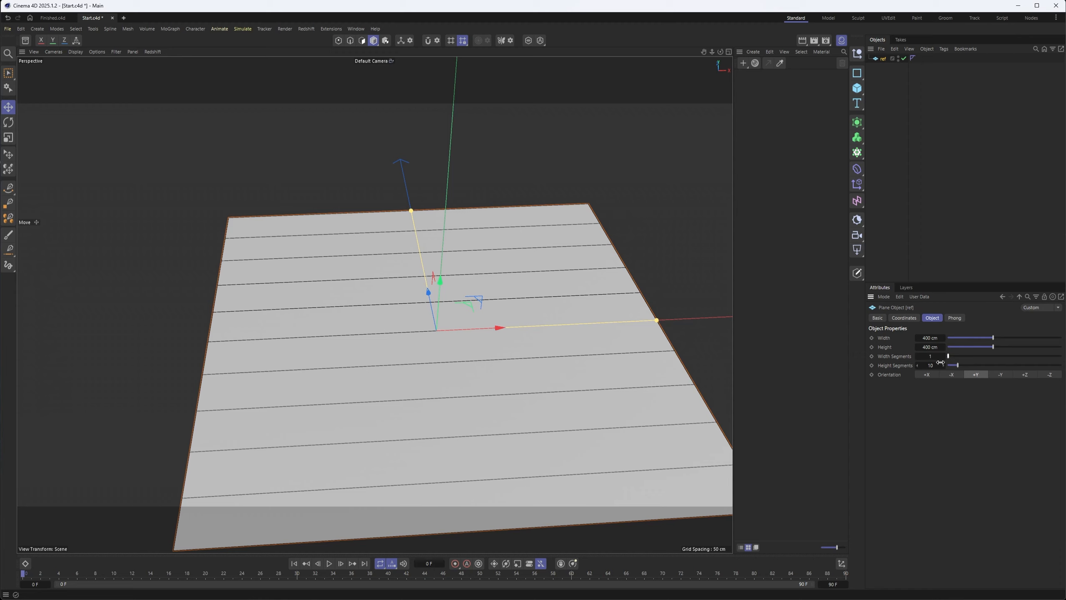
Step: Set the ref plane's height segments to 1 and apply a new standard material to it
{"action": "left_click_drag", "start_coordinate": [957, 369], "coordinate": [942, 368]}
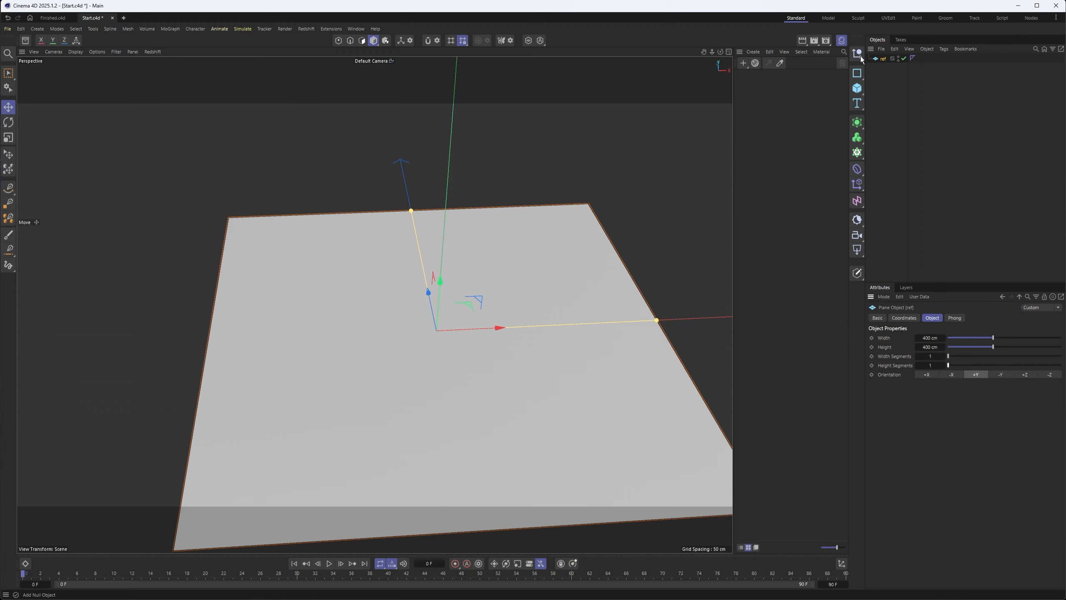
{"action": "left_click", "coordinate": [742, 65]}
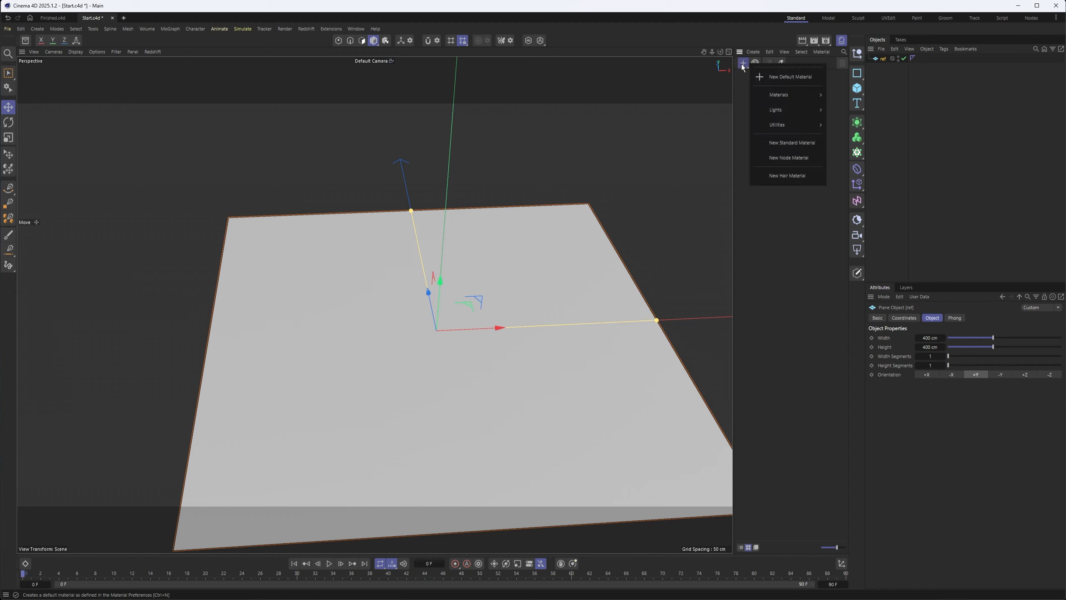
{"action": "left_click", "coordinate": [792, 142]}
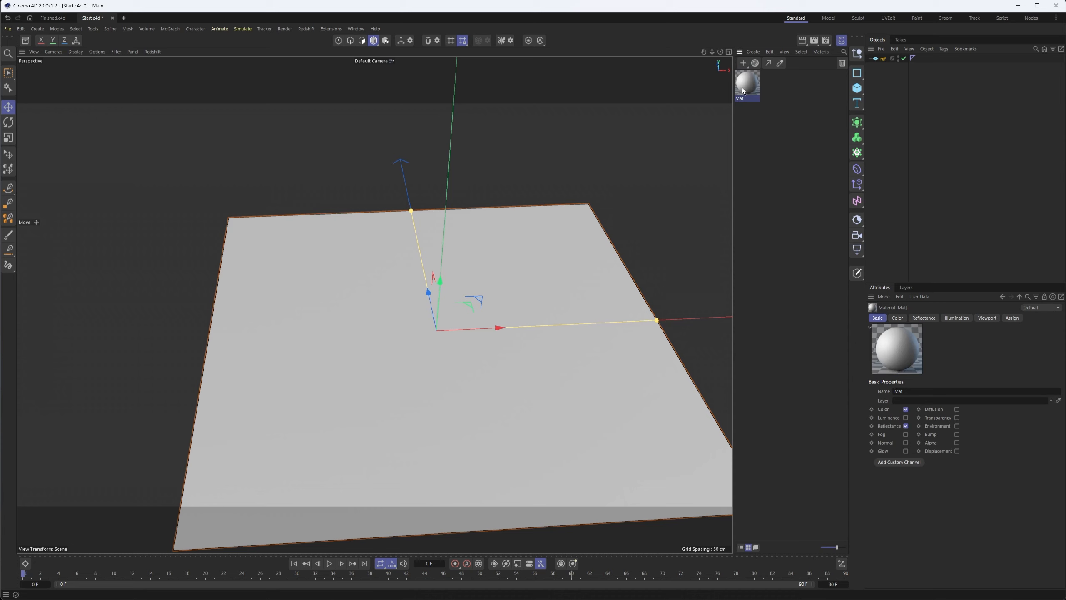
{"action": "left_click_drag", "start_coordinate": [881, 58], "coordinate": [881, 58]}
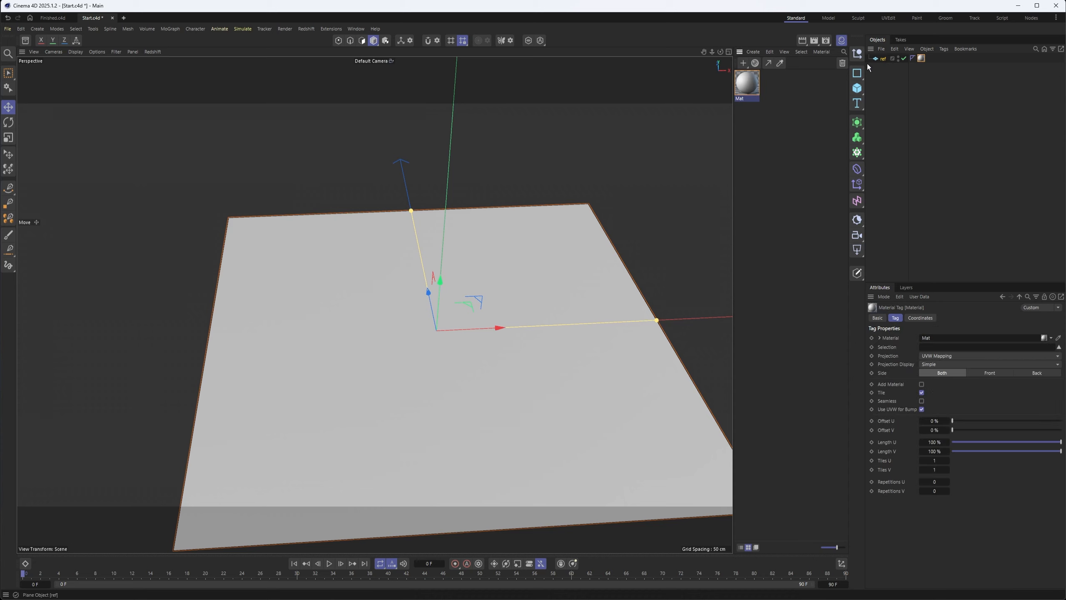
Step: Disable the material's reflectance and load the handheld console reference PNG as its color texture
{"action": "left_click", "coordinate": [749, 94]}
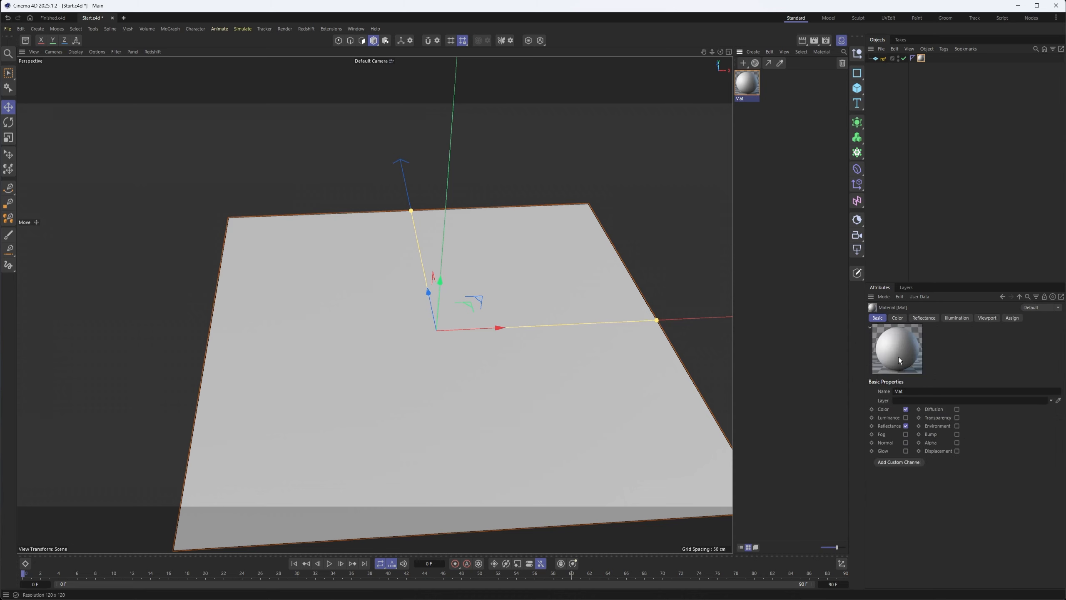
{"action": "left_click", "coordinate": [906, 426]}
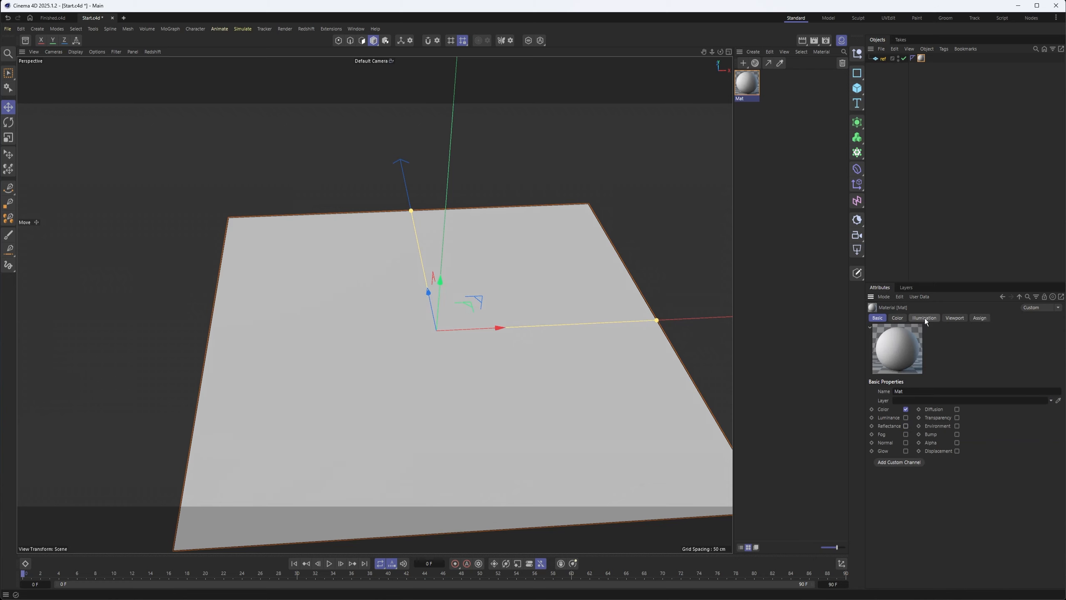
{"action": "left_click", "coordinate": [897, 318]}
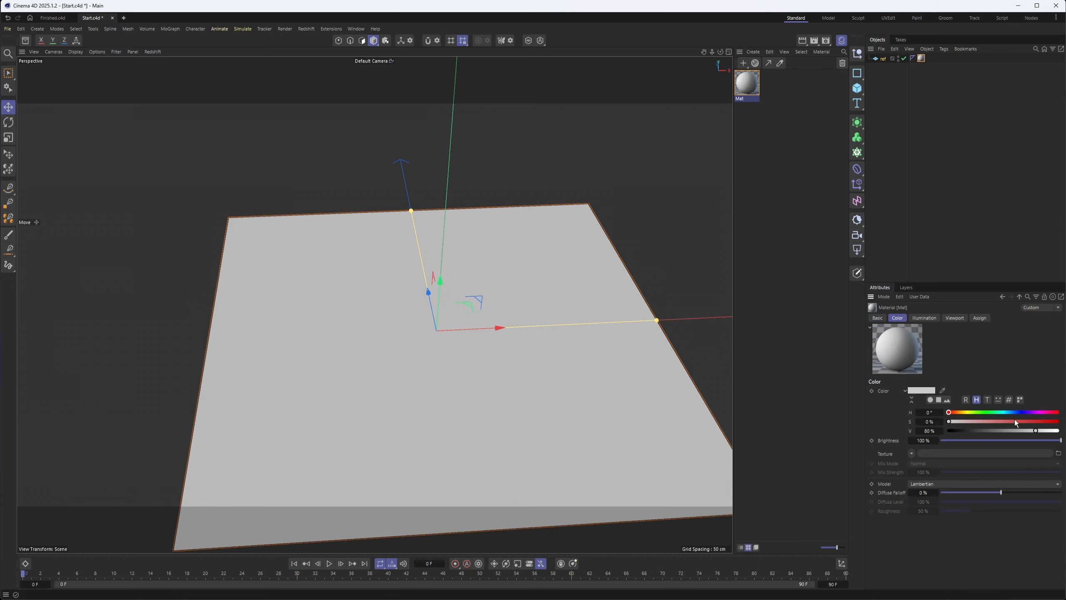
{"action": "left_click", "coordinate": [1059, 453]}
{"action": "double_click", "coordinate": [238, 165]}
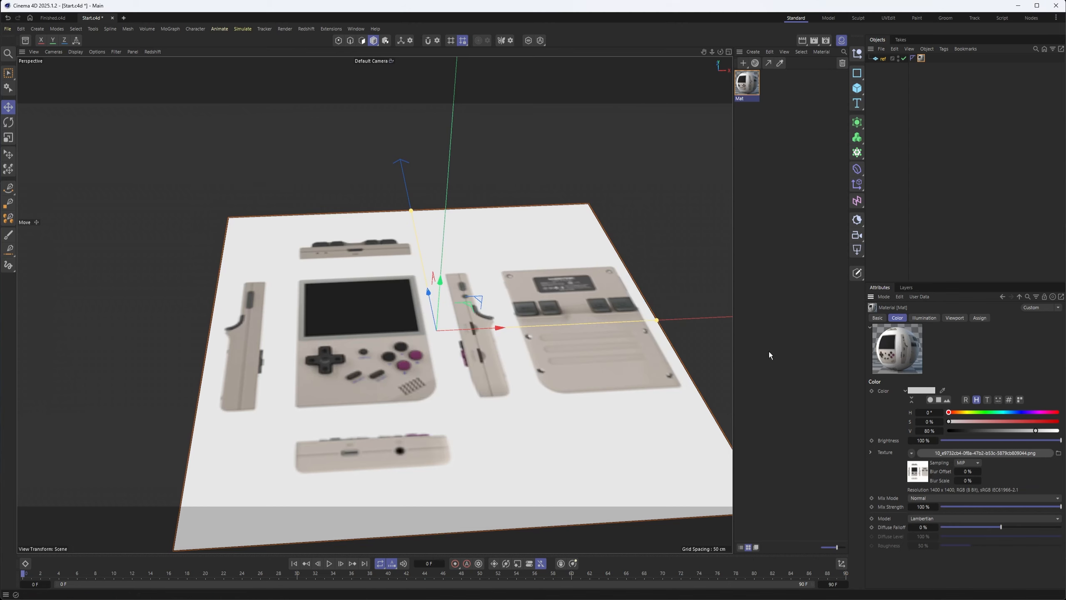
Step: Set the material's viewport texture preview size to No Scaling
{"action": "scroll", "coordinate": [415, 275], "scroll_direction": "up", "scroll_amount": 6}
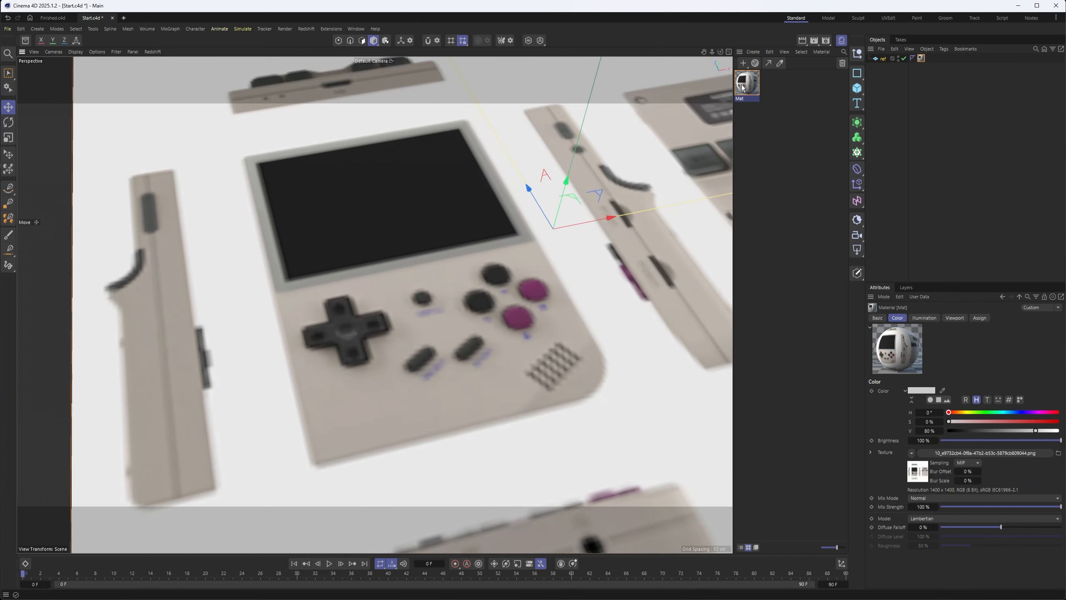
{"action": "left_click", "coordinate": [954, 317]}
{"action": "left_click", "coordinate": [944, 401]}
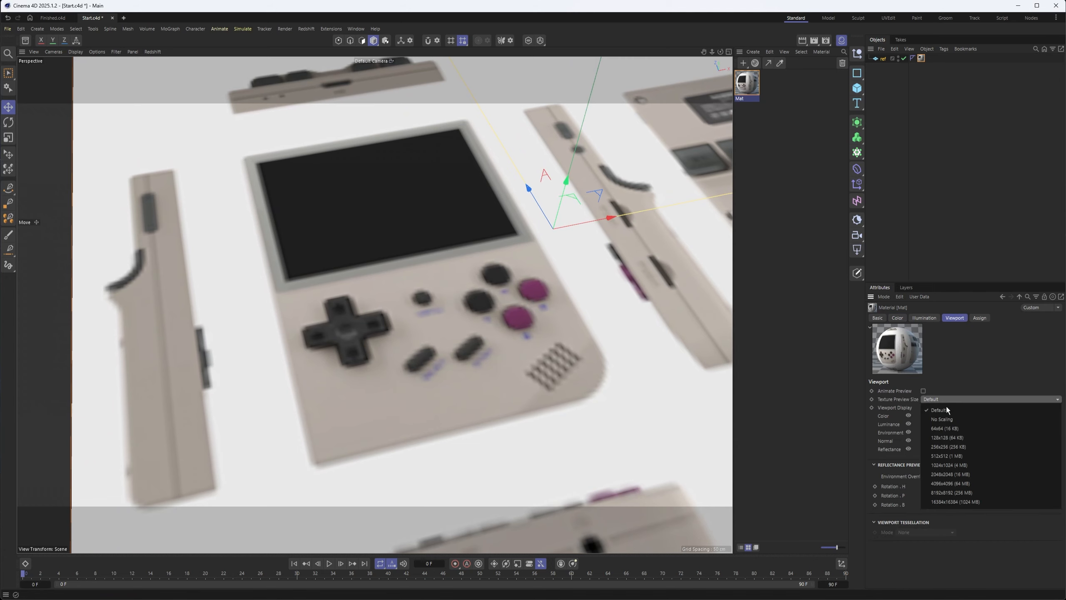
{"action": "left_click", "coordinate": [951, 418]}
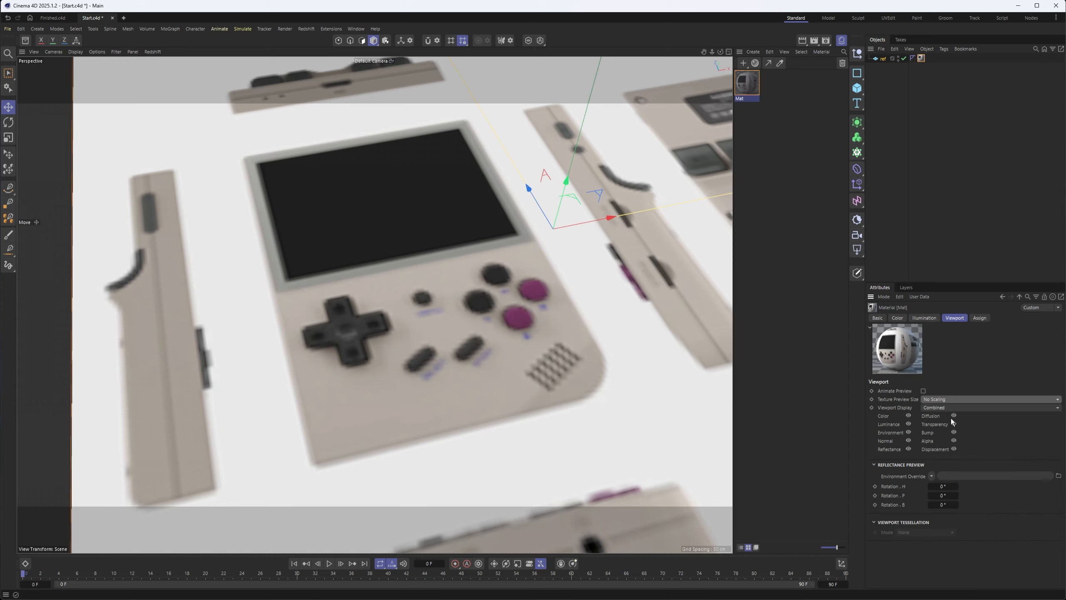
{"action": "scroll", "coordinate": [550, 304], "scroll_direction": "down", "scroll_amount": 5}
Step: Lower the ref plane to a Y position of -2 cm
{"action": "right_click", "coordinate": [882, 58]}
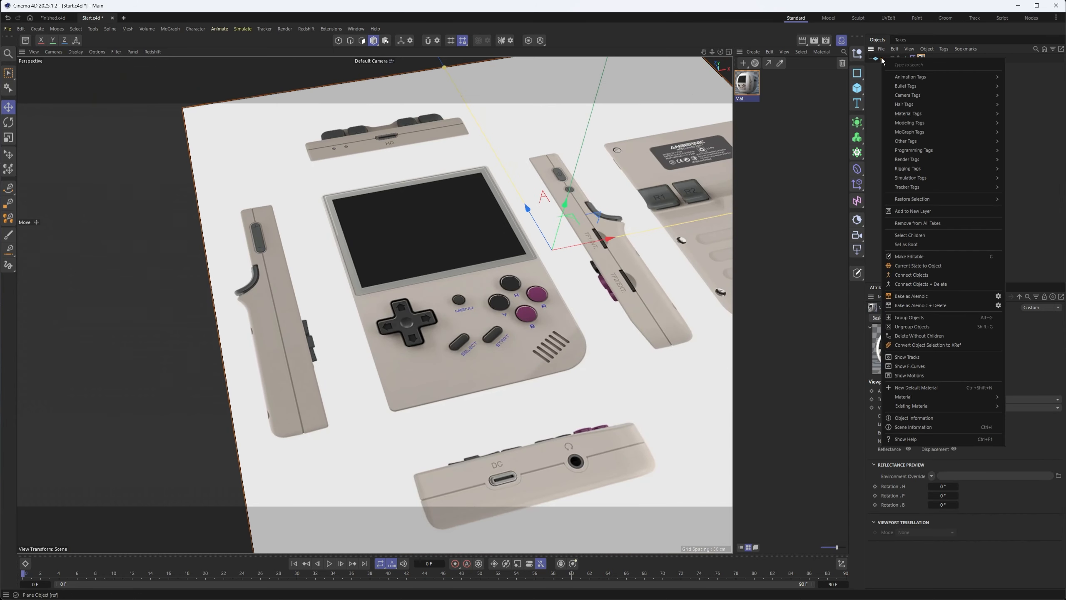
{"action": "left_click_drag", "start_coordinate": [551, 273], "coordinate": [568, 245], "text": "alt"}
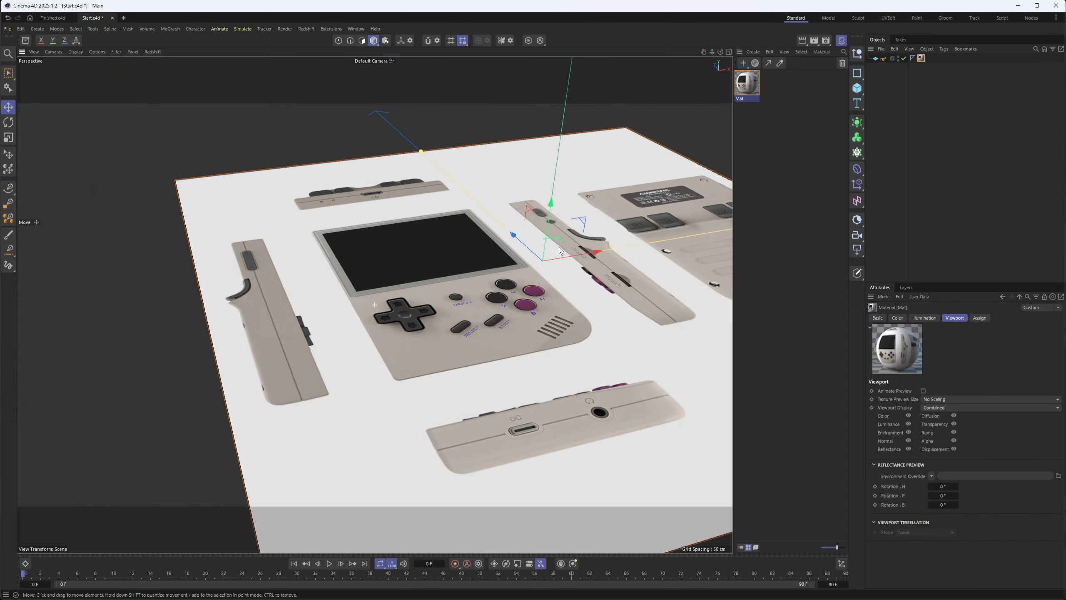
{"action": "left_click", "coordinate": [878, 58]}
{"action": "left_click", "coordinate": [910, 318]}
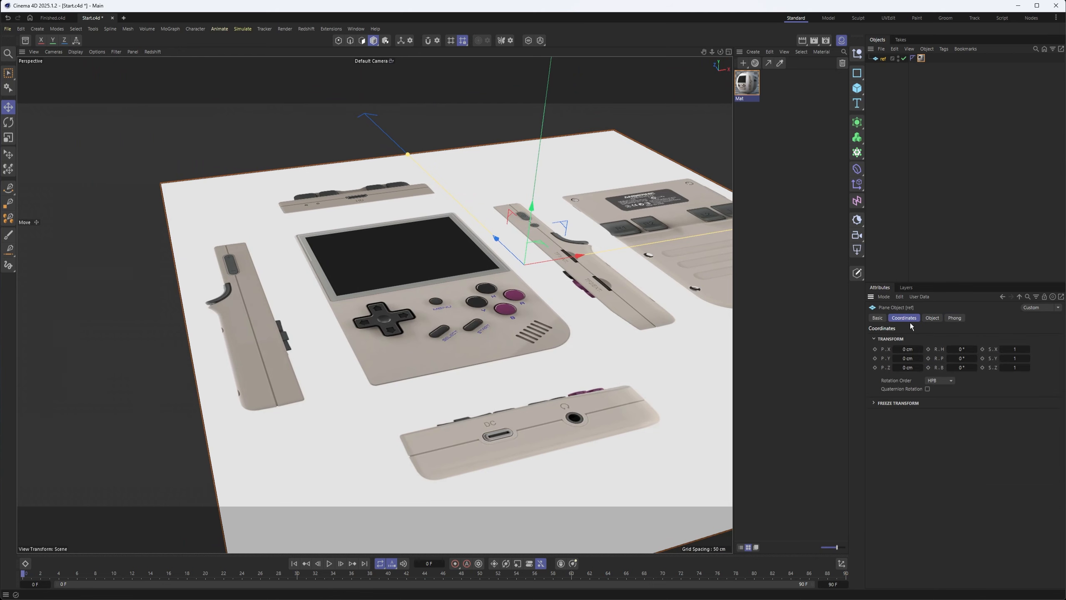
{"action": "left_click_drag", "start_coordinate": [896, 362], "coordinate": [895, 357]}
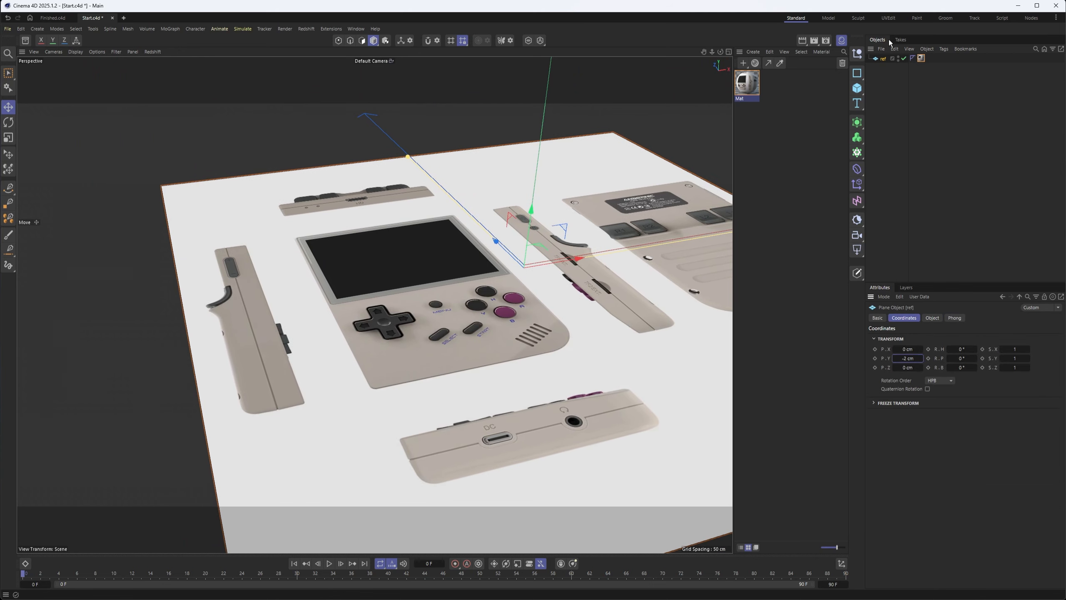
Step: Lock the ref plane's transforms by adding a Protection tag to it
{"action": "right_click", "coordinate": [882, 61]}
{"action": "mouse_move", "coordinate": [944, 170]}
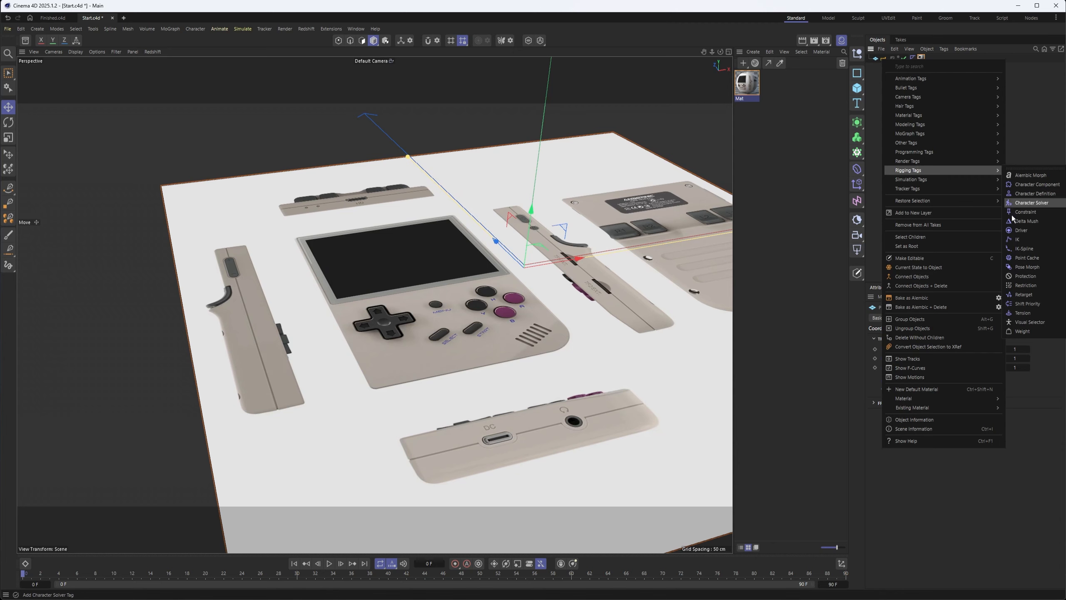
{"action": "left_click", "coordinate": [1022, 277]}
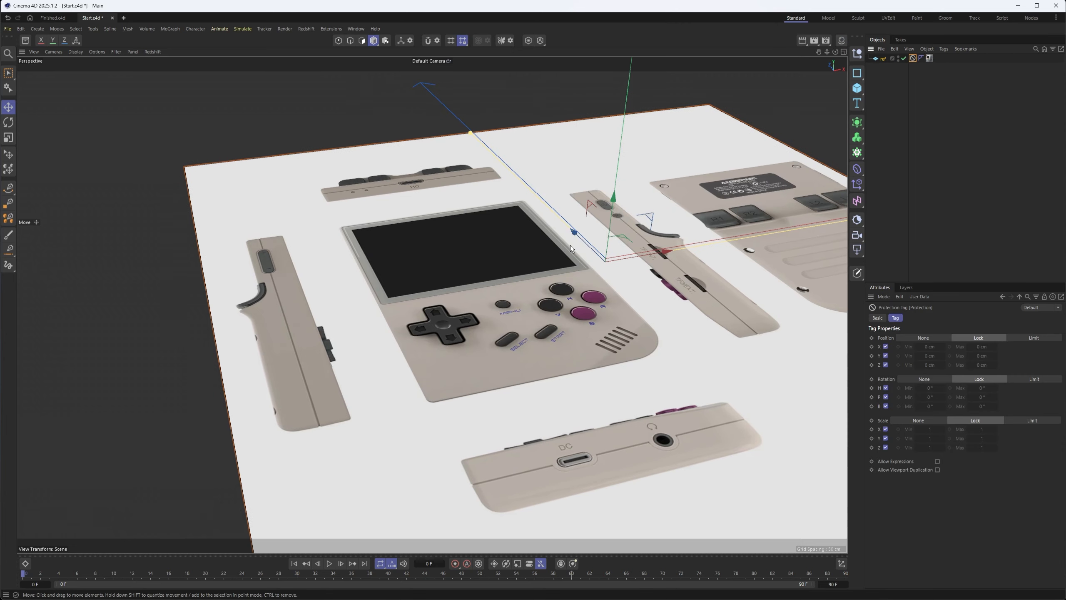
Step: Create a rectangle spline and lay it flat in the XZ plane
{"action": "middle_click_drag", "start_coordinate": [570, 246], "coordinate": [449, 264], "text": "alt"}
{"action": "left_click_drag", "start_coordinate": [449, 263], "coordinate": [390, 261], "text": "alt"}
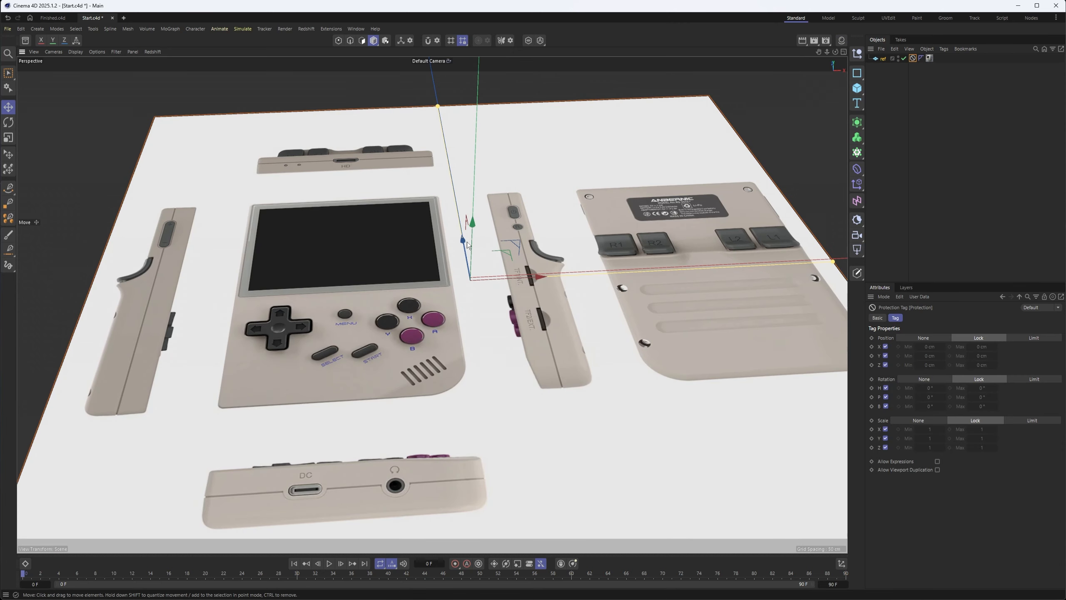
{"action": "left_click", "coordinate": [856, 77]}
{"action": "middle_click_drag", "start_coordinate": [515, 259], "coordinate": [608, 270], "text": "alt"}
{"action": "left_click", "coordinate": [932, 318]}
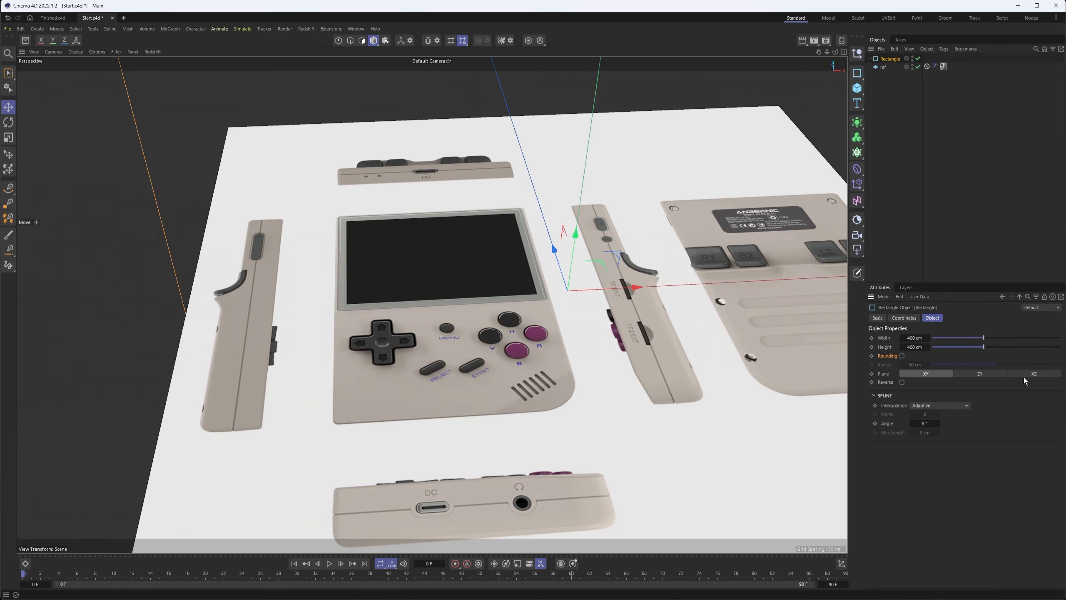
{"action": "left_click", "coordinate": [1034, 373]}
{"action": "scroll", "coordinate": [642, 289], "scroll_direction": "down", "scroll_amount": 3}
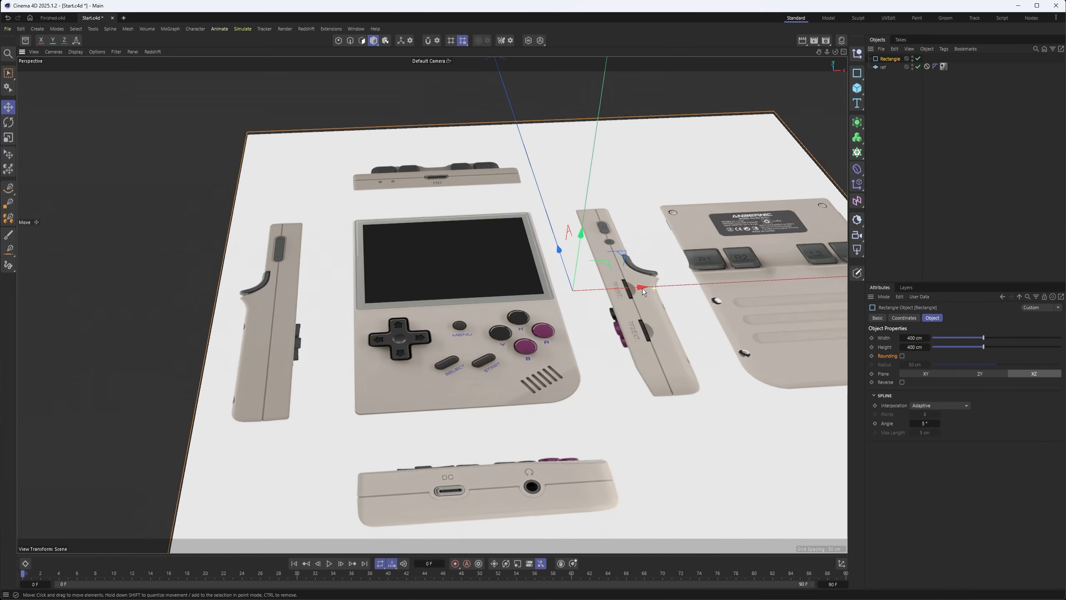
Step: Scale the rectangle down and switch to the top view with shaded display so the reference image shows
{"action": "key", "text": "t"}
{"action": "key", "text": "F2"}
{"action": "scroll", "coordinate": [285, 290], "scroll_direction": "down", "scroll_amount": 2}
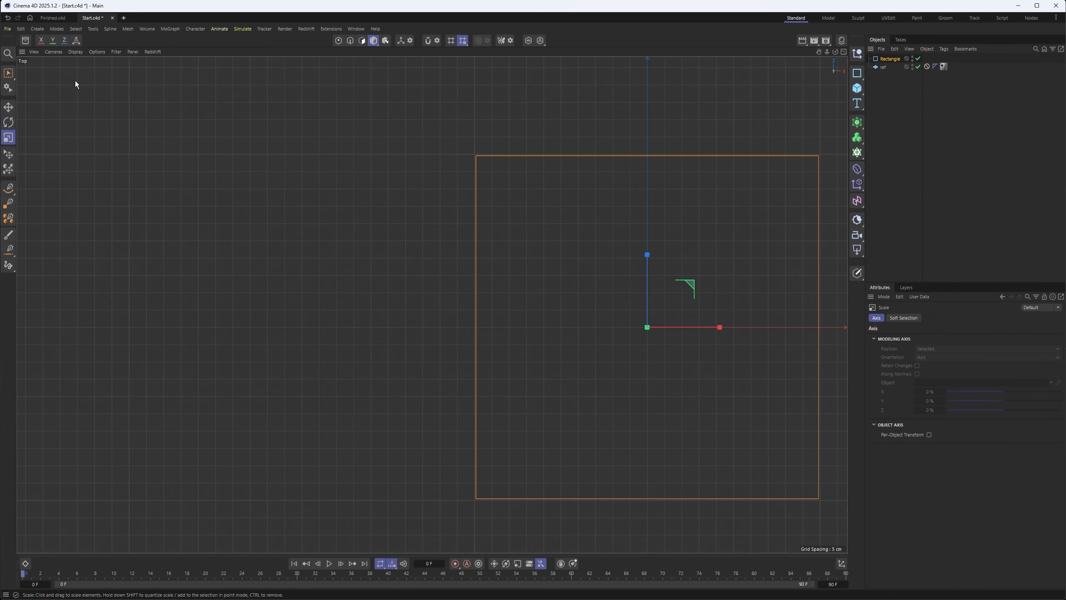
{"action": "left_click", "coordinate": [53, 52]}
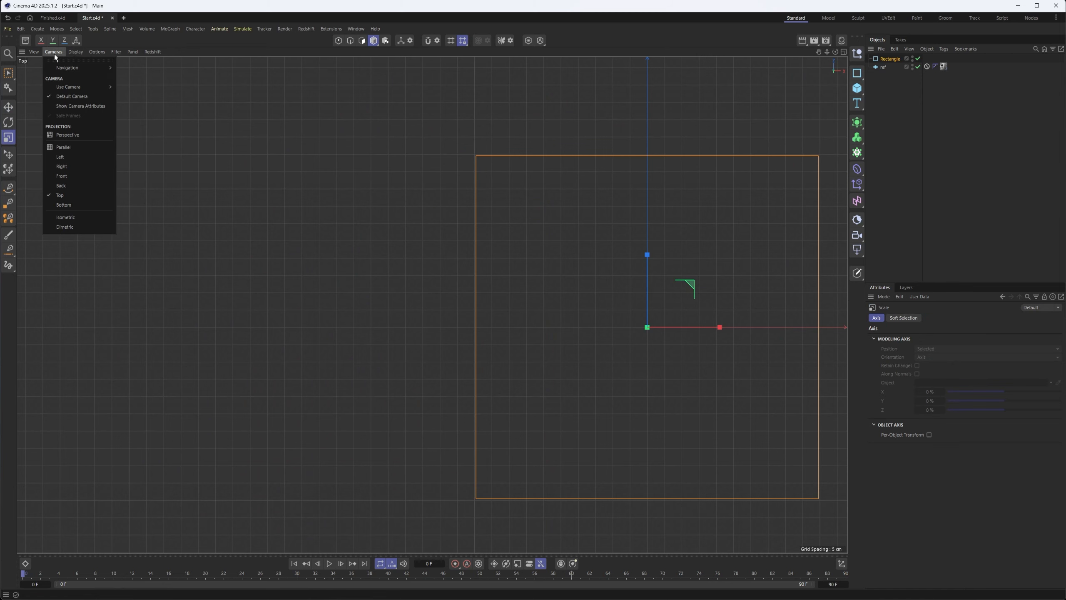
{"action": "mouse_move", "coordinate": [75, 52]}
{"action": "left_click", "coordinate": [83, 80]}
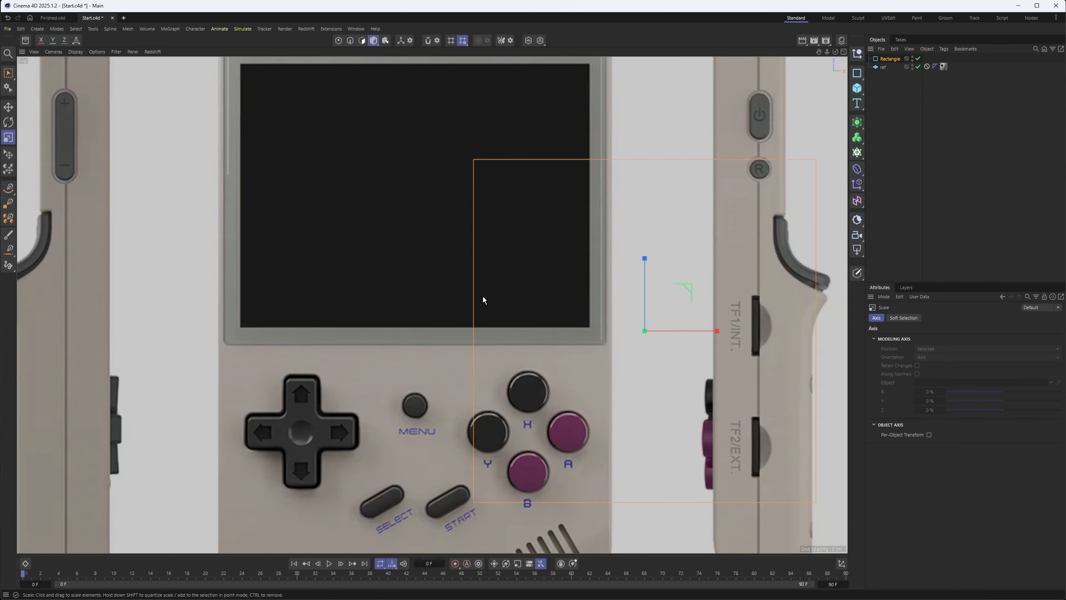
Step: Move the rectangle over the console's front view, scale it to the body's width and make it editable
{"action": "scroll", "coordinate": [483, 300], "scroll_direction": "down", "scroll_amount": 3}
{"action": "key", "text": "e"}
{"action": "left_click_drag", "start_coordinate": [617, 313], "coordinate": [481, 337]}
{"action": "key", "text": "t"}
{"action": "scroll", "coordinate": [413, 326], "scroll_direction": "up", "scroll_amount": 3}
{"action": "key", "text": "c"}
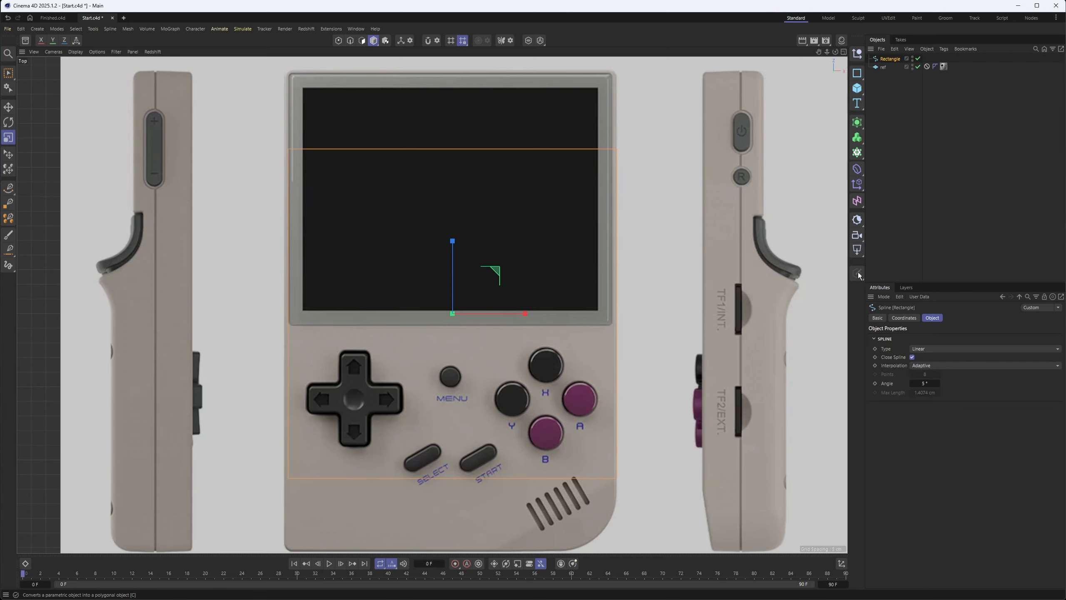
Step: In point mode, align the rectangle's two upper points with the console's top edge
{"action": "left_click", "coordinate": [338, 41]}
{"action": "left_click_drag", "start_coordinate": [6, 75], "coordinate": [47, 101]}
{"action": "left_click_drag", "start_coordinate": [233, 129], "coordinate": [704, 182]}
{"action": "left_click_drag", "start_coordinate": [448, 96], "coordinate": [454, 5]}
{"action": "key", "text": "ctrl+z"}
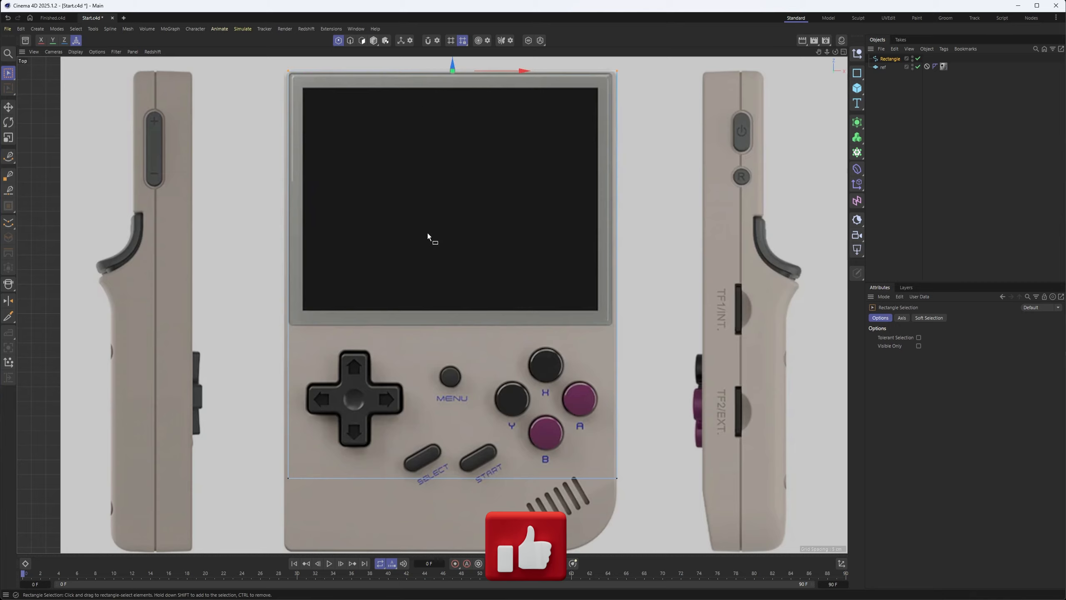
Step: Move the rectangle's two lower points down to the console's bottom edge
{"action": "middle_click_drag", "start_coordinate": [306, 422], "coordinate": [317, 335], "text": "alt"}
{"action": "left_click_drag", "start_coordinate": [293, 320], "coordinate": [675, 449]}
{"action": "left_click_drag", "start_coordinate": [462, 338], "coordinate": [461, 406]}
Step: Align the rectangle's left and right points with the console body's side edges
{"action": "scroll", "coordinate": [407, 384], "scroll_direction": "down", "scroll_amount": 3}
{"action": "middle_click_drag", "start_coordinate": [405, 382], "coordinate": [458, 426], "text": "alt"}
{"action": "left_click_drag", "start_coordinate": [367, 141], "coordinate": [455, 531]}
{"action": "scroll", "coordinate": [402, 388], "scroll_direction": "up", "scroll_amount": 3}
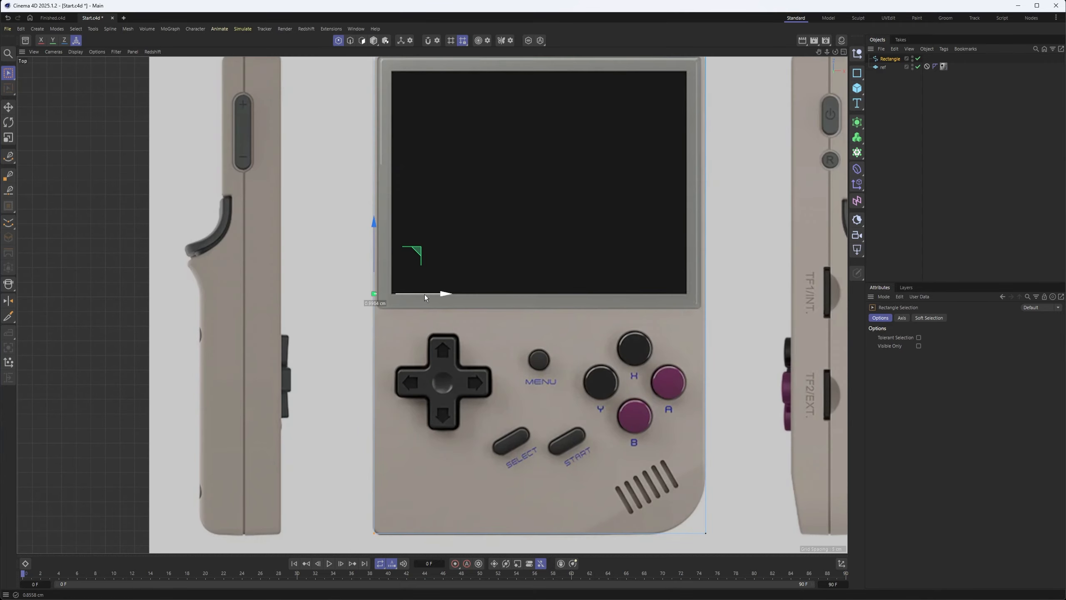
{"action": "scroll", "coordinate": [516, 339], "scroll_direction": "down", "scroll_amount": 3}
{"action": "left_click_drag", "start_coordinate": [608, 134], "coordinate": [728, 480]}
{"action": "scroll", "coordinate": [673, 286], "scroll_direction": "up", "scroll_amount": 3}
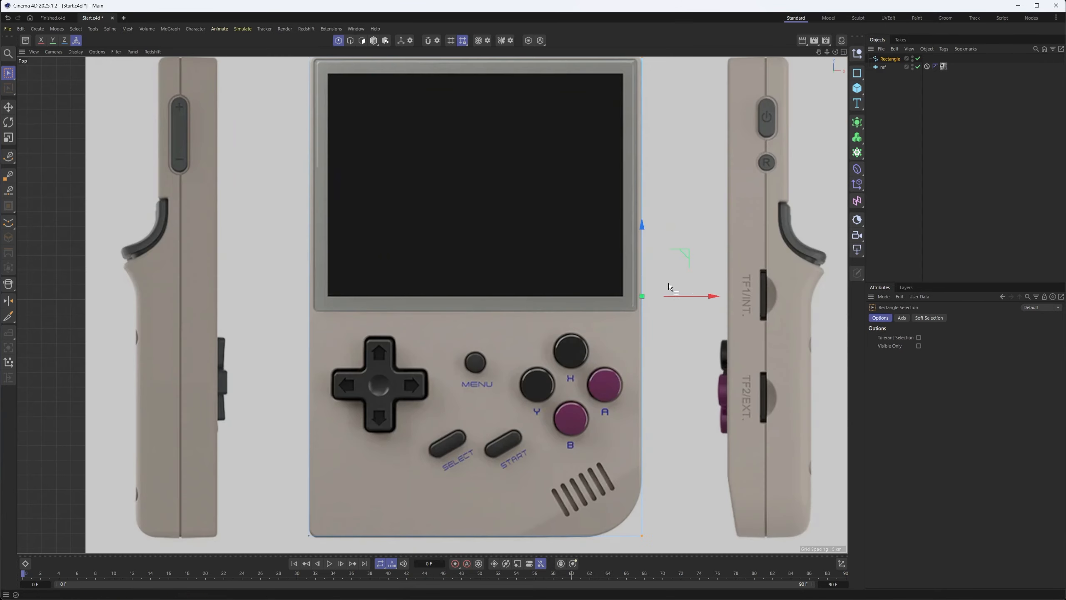
Step: Chamfer the outline's two upper corners and lower-left corner with a small radius matching the console body
{"action": "scroll", "coordinate": [590, 364], "scroll_direction": "up", "scroll_amount": 1}
{"action": "middle_click_drag", "start_coordinate": [581, 339], "coordinate": [620, 401], "text": "alt"}
{"action": "left_click_drag", "start_coordinate": [310, 90], "coordinate": [764, 213]}
{"action": "middle_click_drag", "start_coordinate": [519, 407], "coordinate": [595, 254], "text": "alt"}
{"action": "left_click_drag", "start_coordinate": [405, 423], "coordinate": [785, 497], "text": "shift"}
{"action": "middle_click_drag", "start_coordinate": [532, 357], "coordinate": [510, 470], "text": "alt"}
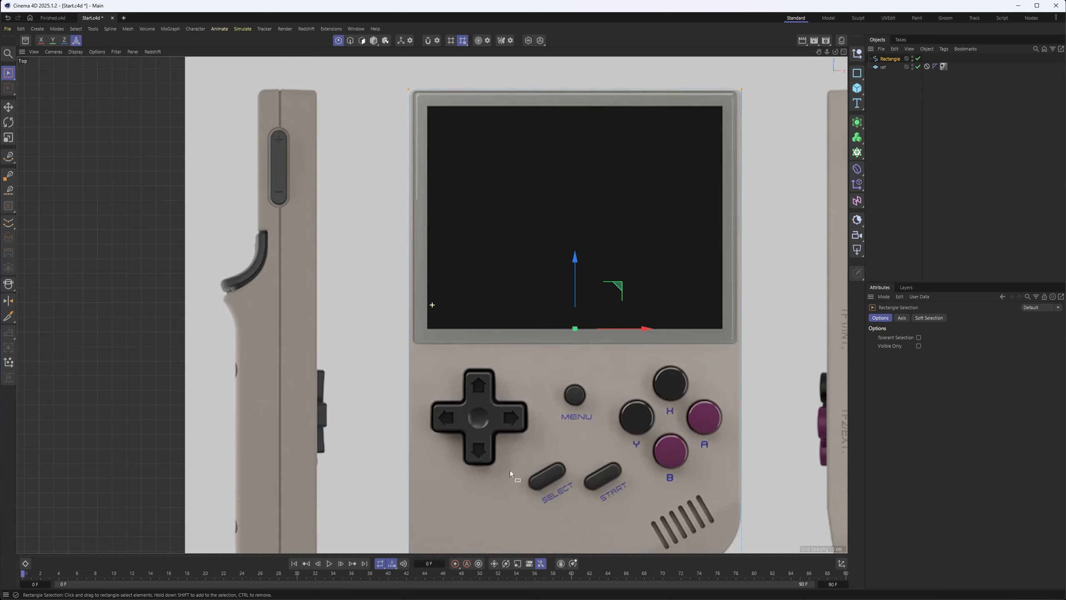
{"action": "right_click", "coordinate": [631, 166]}
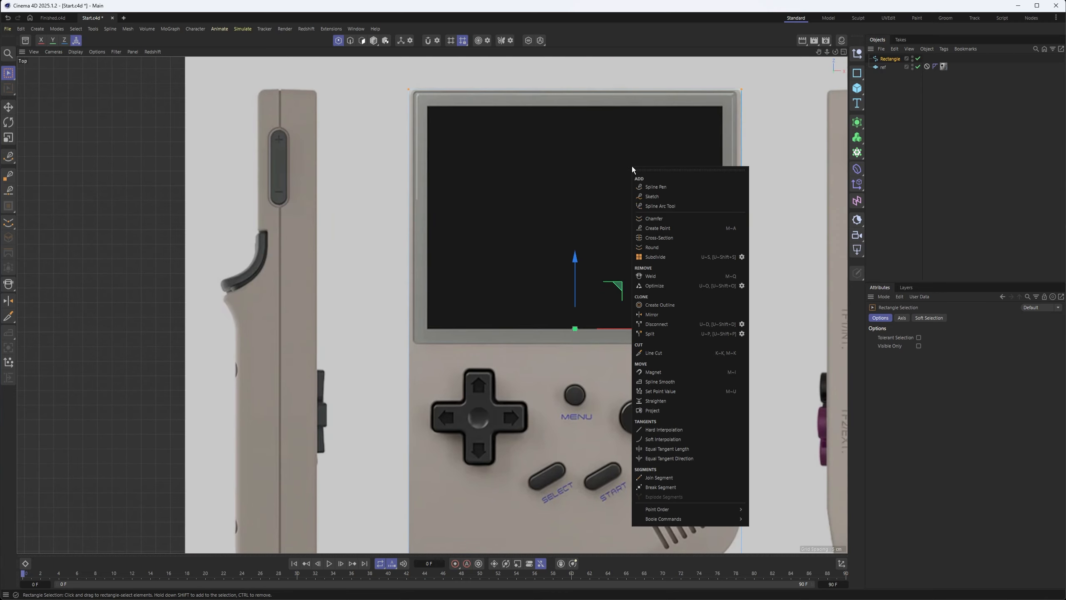
{"action": "left_click", "coordinate": [668, 219]}
{"action": "left_click_drag", "start_coordinate": [327, 169], "coordinate": [331, 169]}
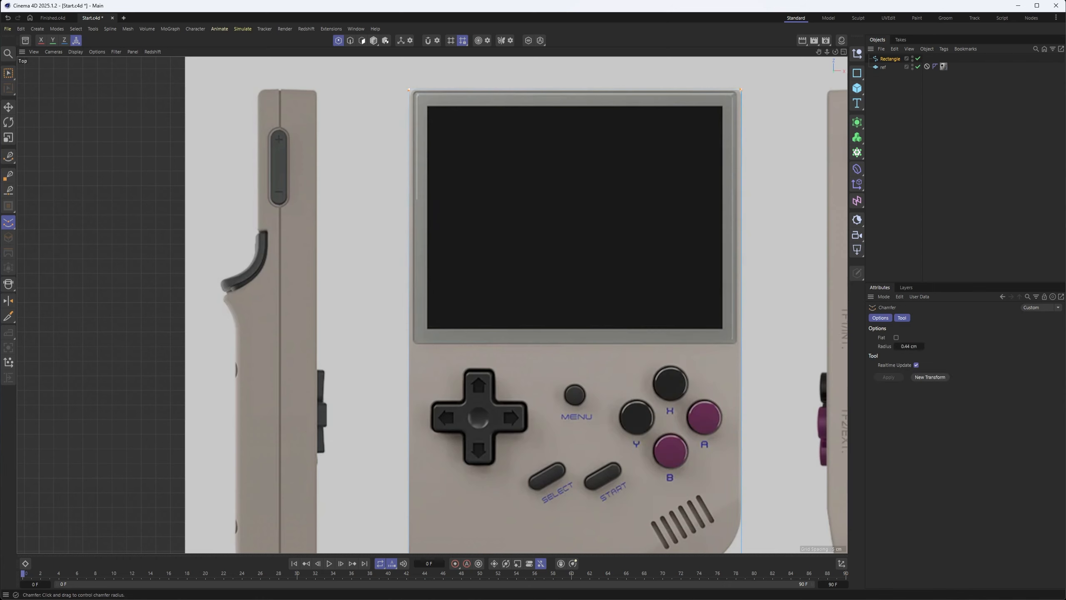
Step: Chamfer the outline's lower-right corner with a radius of about 18.85 cm to follow the console's large curve
{"action": "middle_click_drag", "start_coordinate": [477, 421], "coordinate": [444, 261], "text": "alt"}
{"action": "key", "text": "0"}
{"action": "left_click_drag", "start_coordinate": [677, 369], "coordinate": [768, 463]}
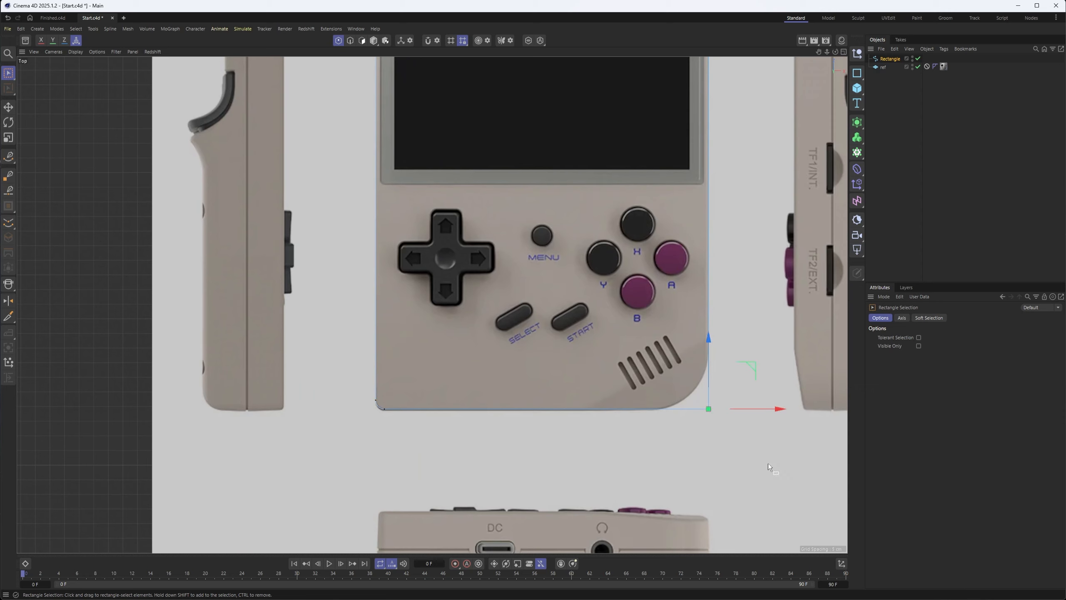
{"action": "right_click", "coordinate": [669, 421]}
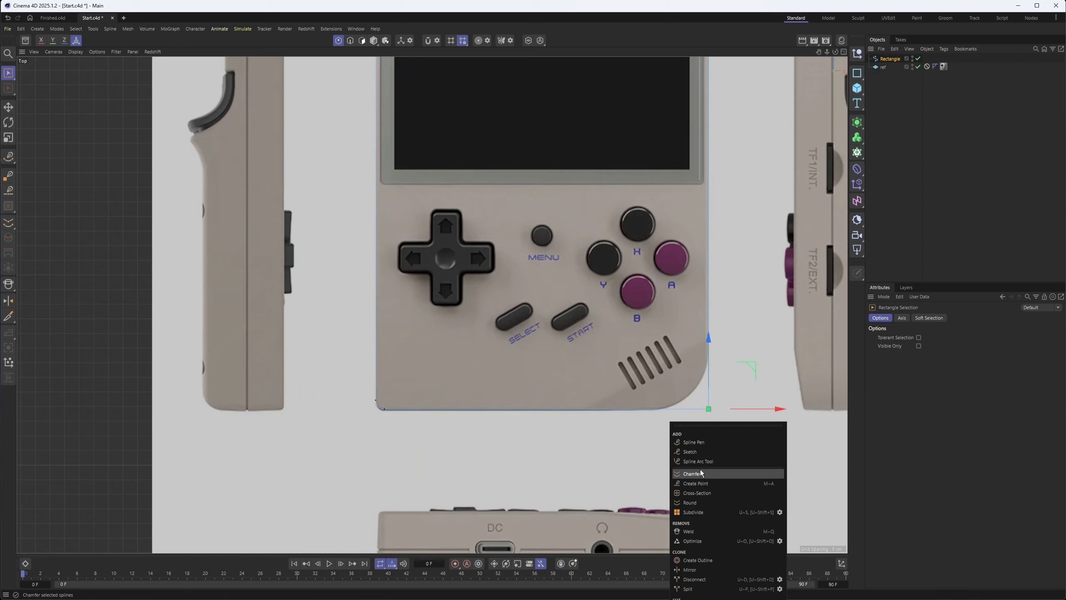
{"action": "left_click", "coordinate": [714, 474]}
{"action": "left_click_drag", "start_coordinate": [633, 442], "coordinate": [655, 442]}
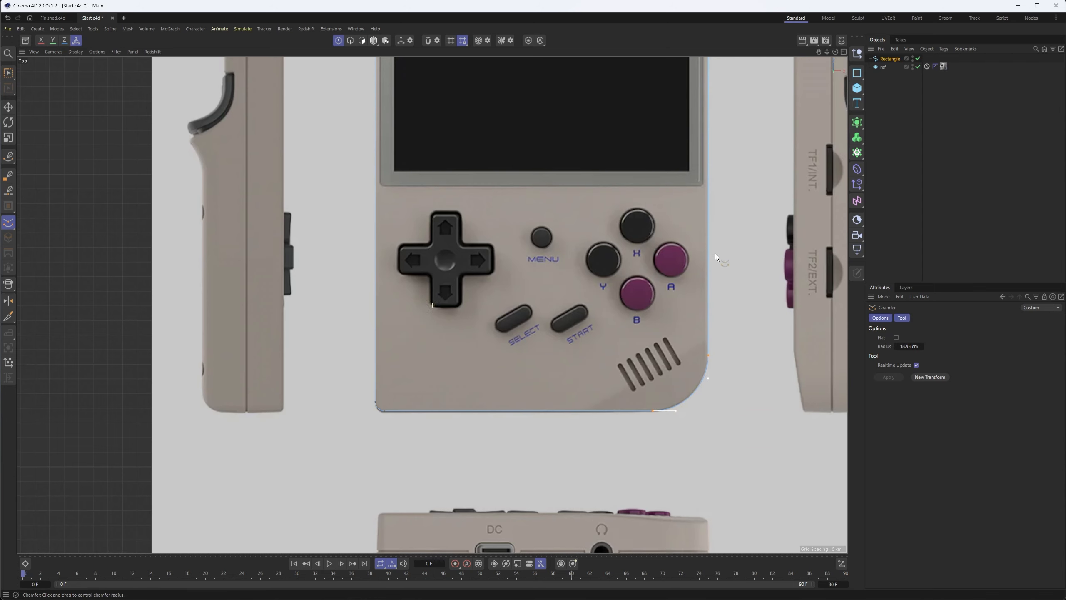
{"action": "middle_click_drag", "start_coordinate": [701, 251], "coordinate": [657, 337], "text": "alt"}
{"action": "scroll", "coordinate": [656, 337], "scroll_direction": "down", "scroll_amount": 2}
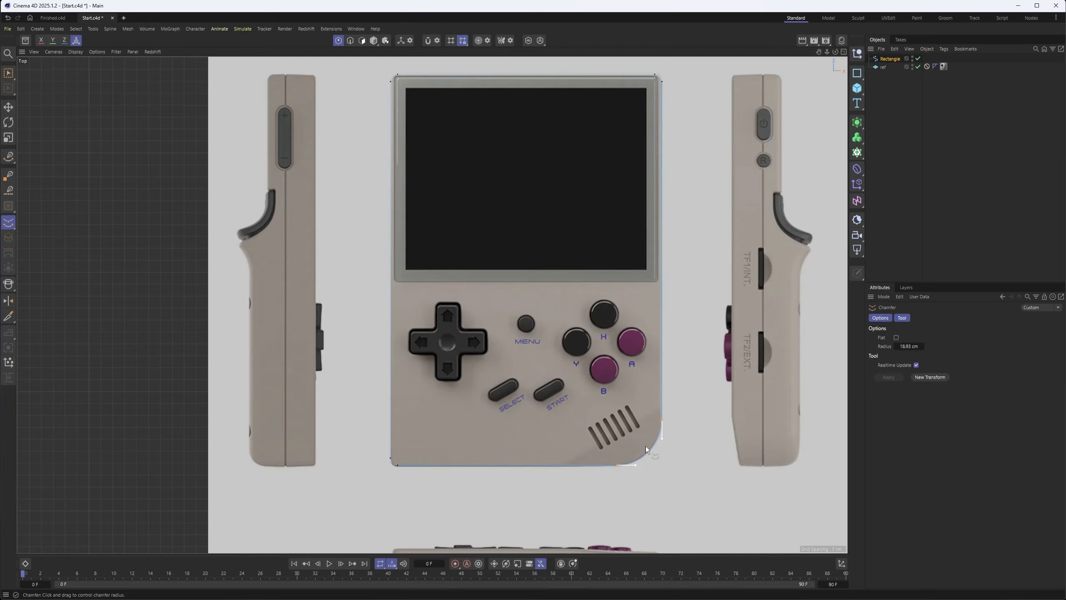
{"action": "middle_click_drag", "start_coordinate": [632, 434], "coordinate": [587, 447], "text": "alt"}
{"action": "middle_click_drag", "start_coordinate": [696, 412], "coordinate": [637, 438], "text": "alt"}
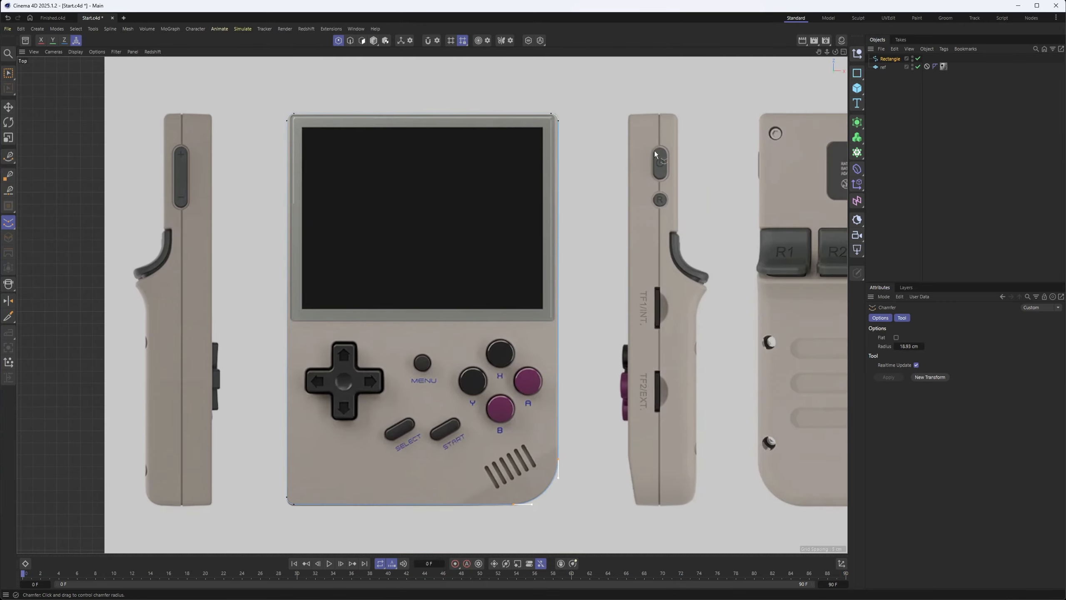
Step: Leave point editing and put the console outline spline into an Extrude generator
{"action": "middle_click_drag", "start_coordinate": [570, 439], "coordinate": [682, 444], "text": "alt"}
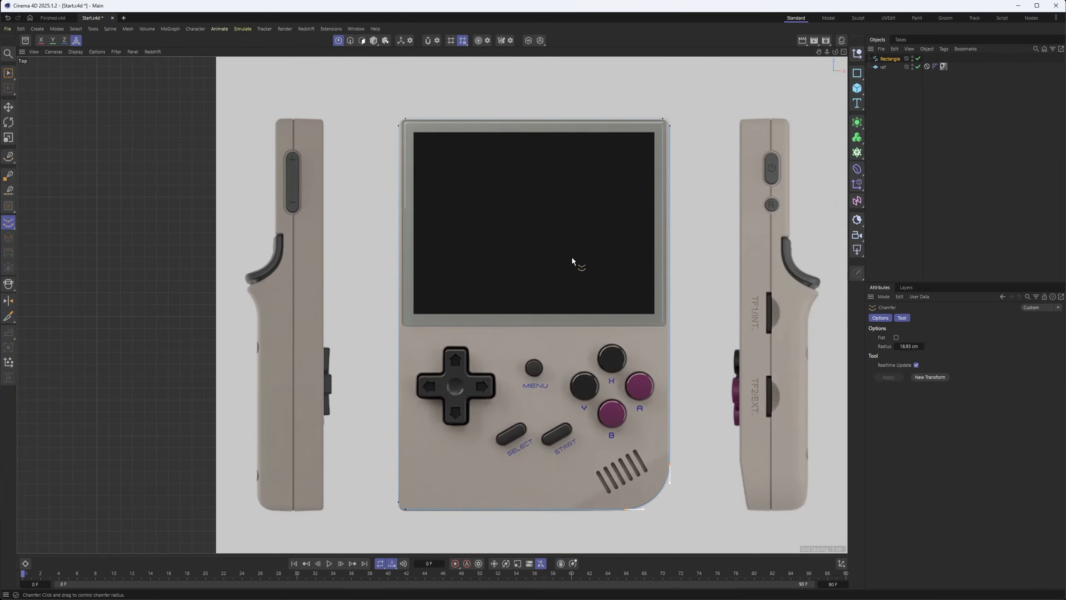
{"action": "left_click", "coordinate": [375, 41]}
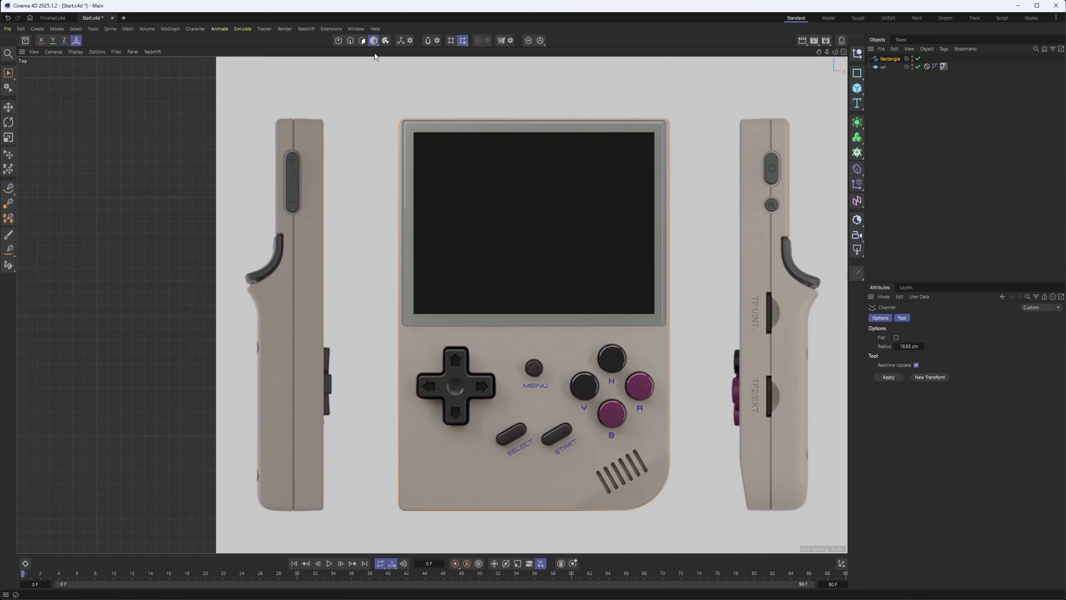
{"action": "left_click", "coordinate": [883, 59]}
{"action": "left_click", "coordinate": [856, 122]}
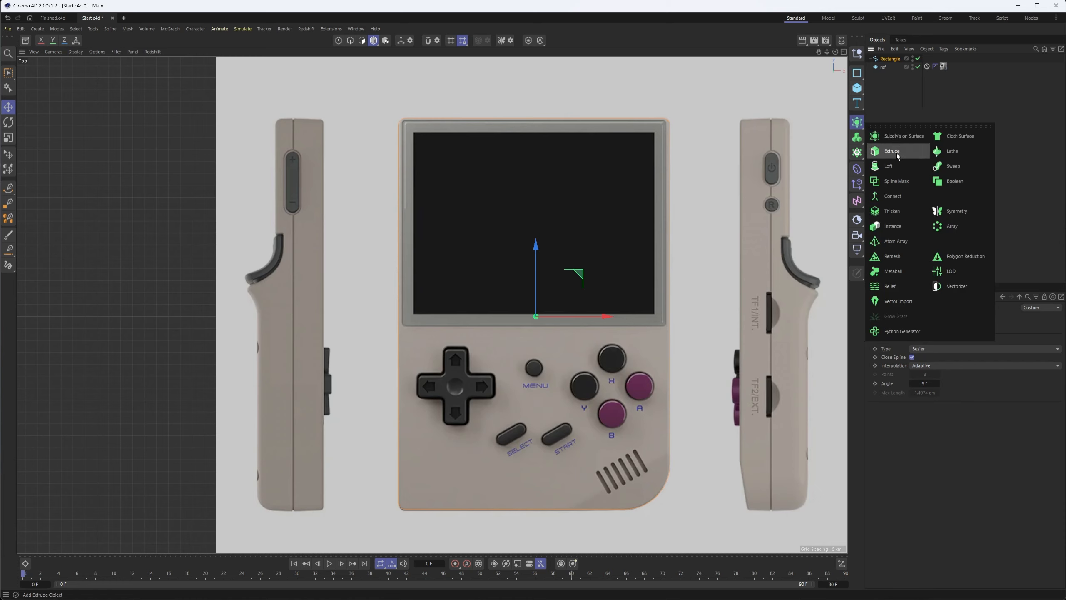
{"action": "left_click", "coordinate": [895, 153]}
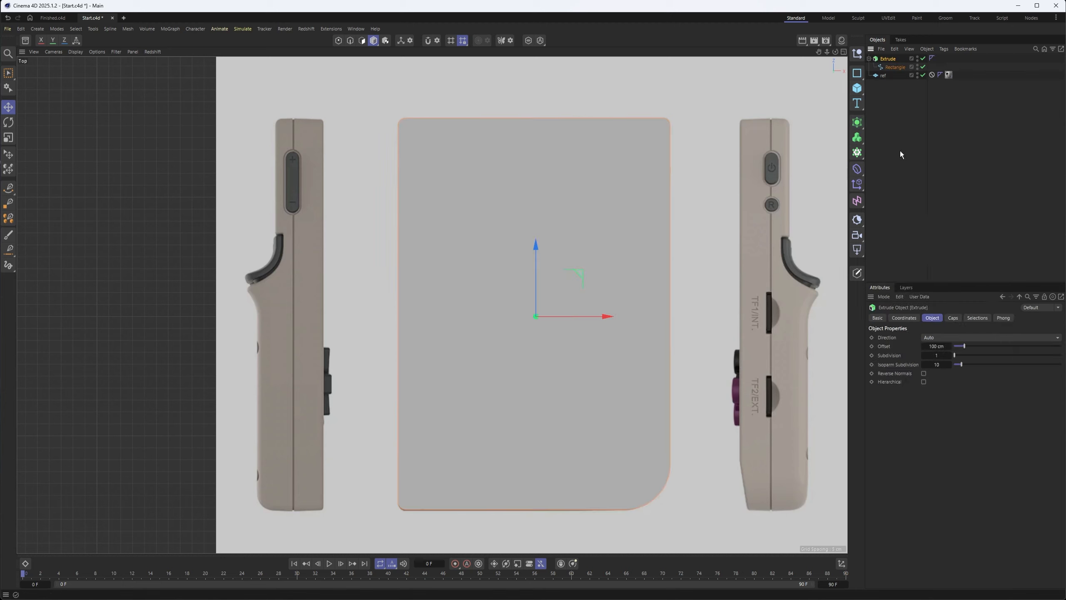
Step: Rename the Extrude object to Base and enable its X-Ray display
{"action": "double_click", "coordinate": [886, 60]}
{"action": "type", "text": "Base"}
{"action": "key", "text": "Return"}
{"action": "left_click", "coordinate": [877, 317]}
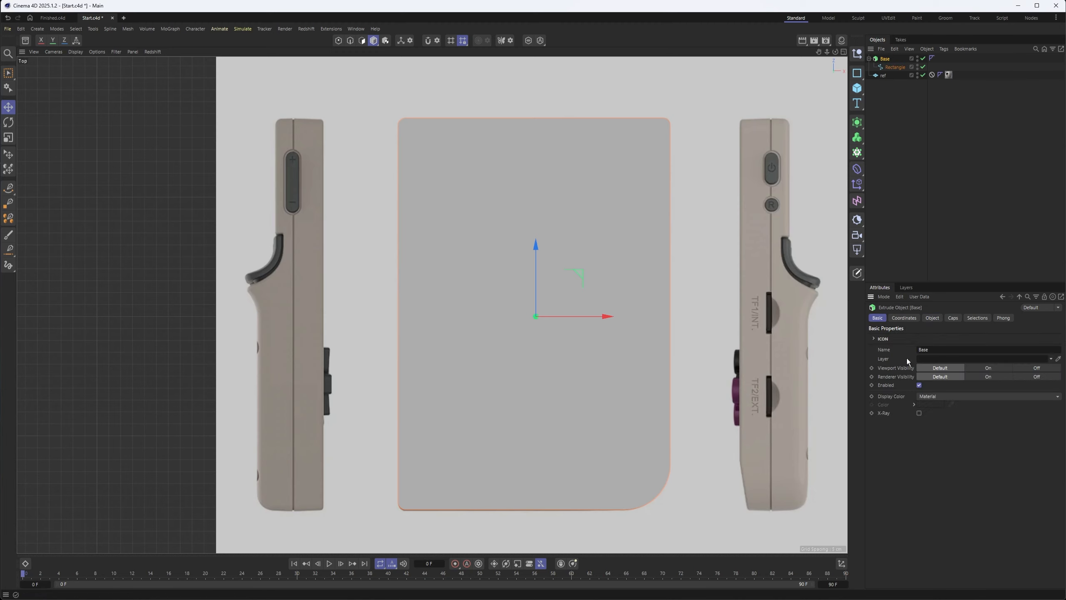
{"action": "left_click", "coordinate": [919, 413]}
Step: Raise the Base object vertically well above the reference plane in the perspective view
{"action": "middle_click_drag", "start_coordinate": [595, 361], "coordinate": [542, 360], "text": "alt"}
{"action": "scroll", "coordinate": [544, 359], "scroll_direction": "down", "scroll_amount": 2}
{"action": "middle_click_drag", "start_coordinate": [561, 295], "coordinate": [500, 301], "text": "alt"}
{"action": "key", "text": "F1"}
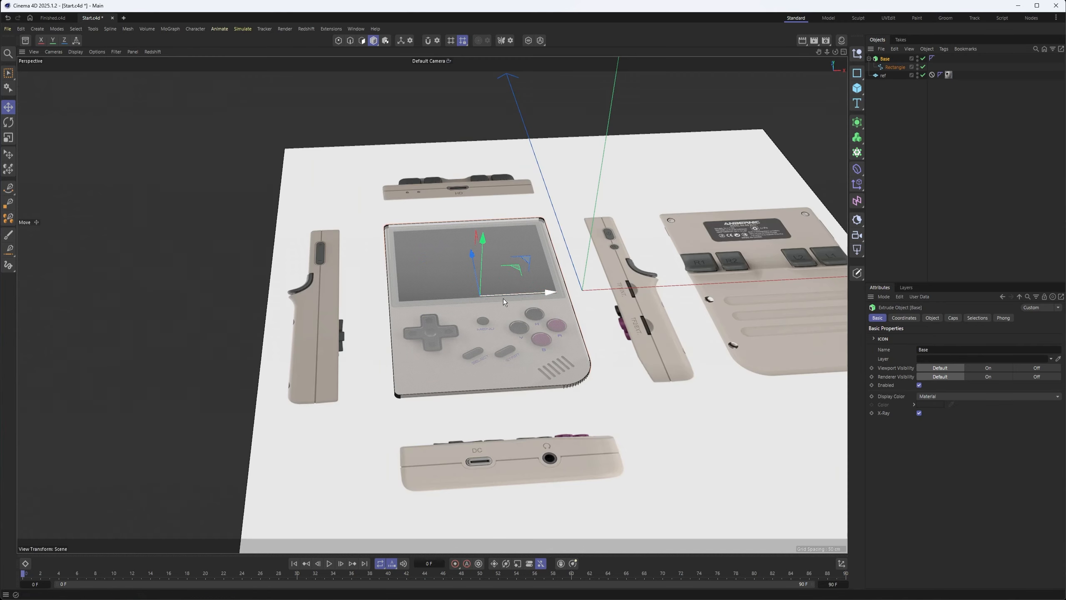
{"action": "left_click_drag", "start_coordinate": [455, 351], "coordinate": [471, 336], "text": "alt"}
{"action": "middle_click_drag", "start_coordinate": [470, 337], "coordinate": [498, 379], "text": "alt"}
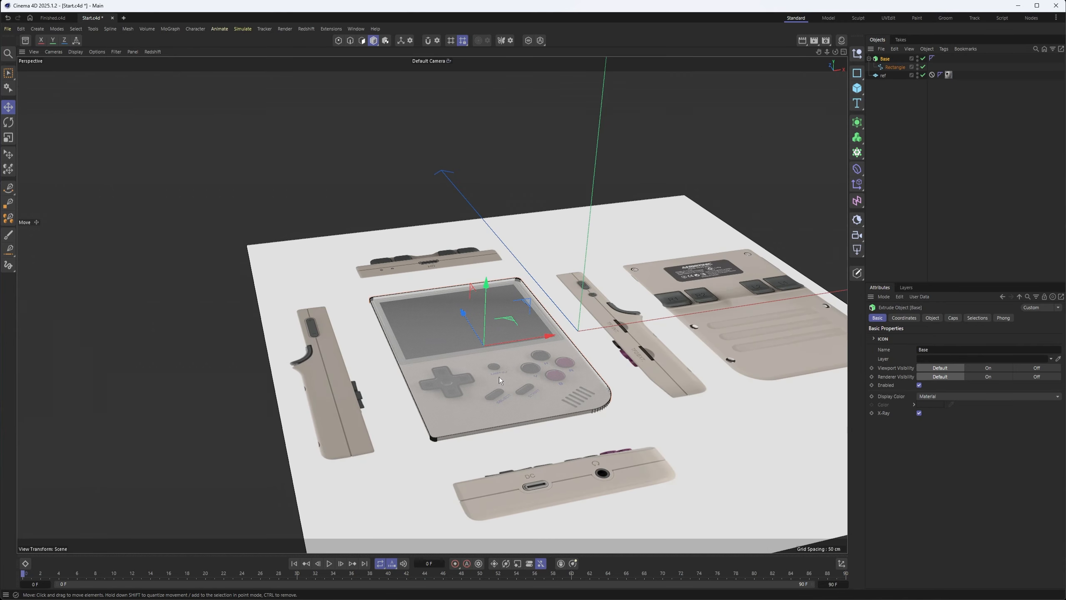
{"action": "left_click_drag", "start_coordinate": [491, 270], "coordinate": [491, 105]}
Step: Reduce the Base extrusion's offset to 21 cm
{"action": "left_click_drag", "start_coordinate": [575, 265], "coordinate": [575, 212], "text": "alt"}
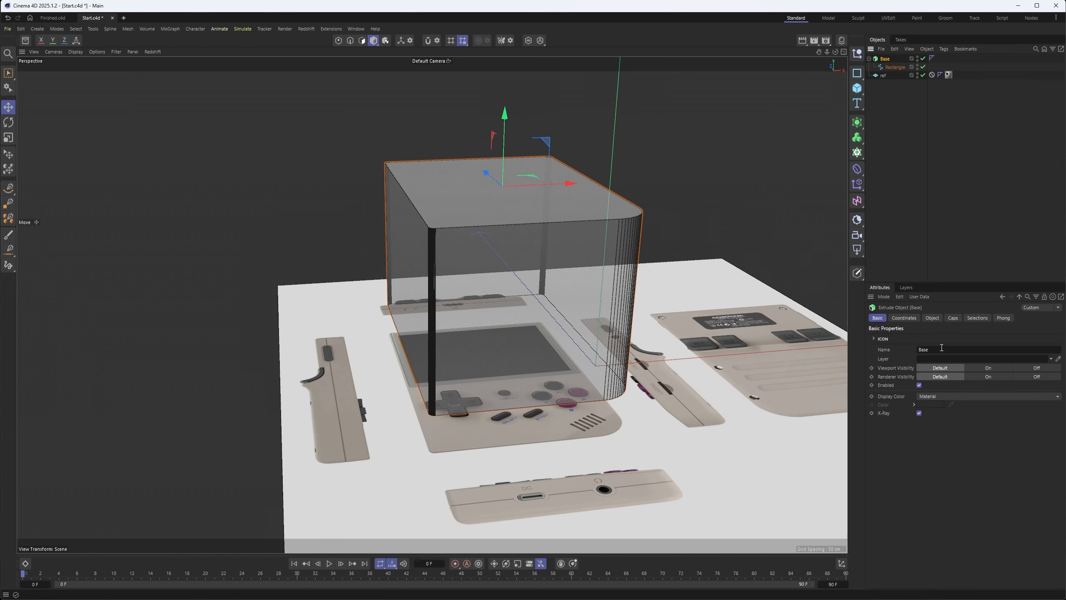
{"action": "left_click", "coordinate": [932, 318]}
{"action": "left_click_drag", "start_coordinate": [965, 348], "coordinate": [957, 349]}
{"action": "left_click_drag", "start_coordinate": [688, 337], "coordinate": [318, 361], "text": "alt"}
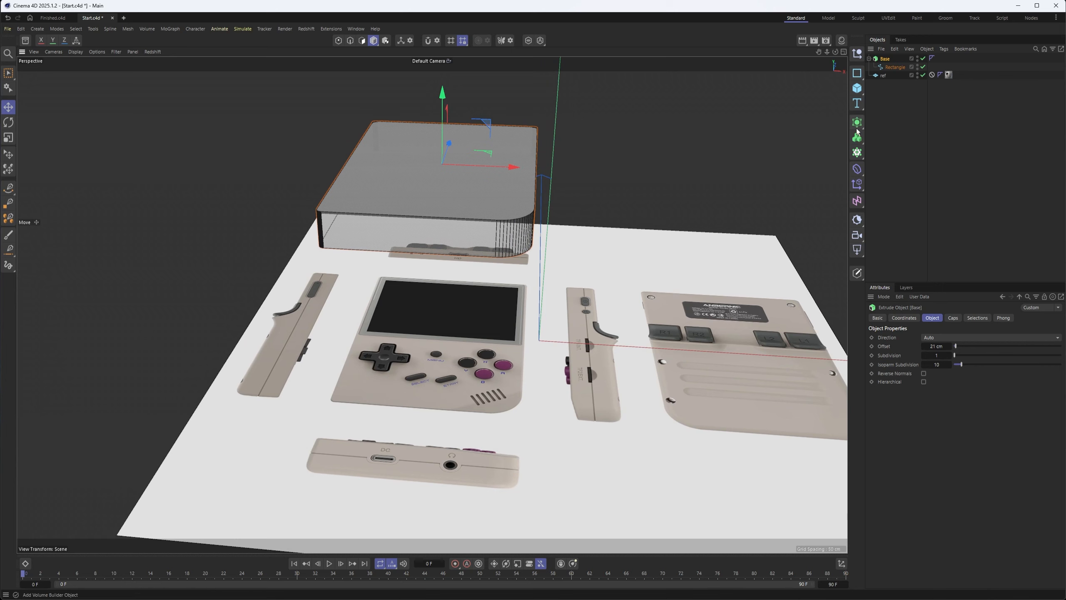
Step: Create an instance of Base, move it sideways along X clear of the original, and rotate it upright onto its side
{"action": "left_click", "coordinate": [868, 59]}
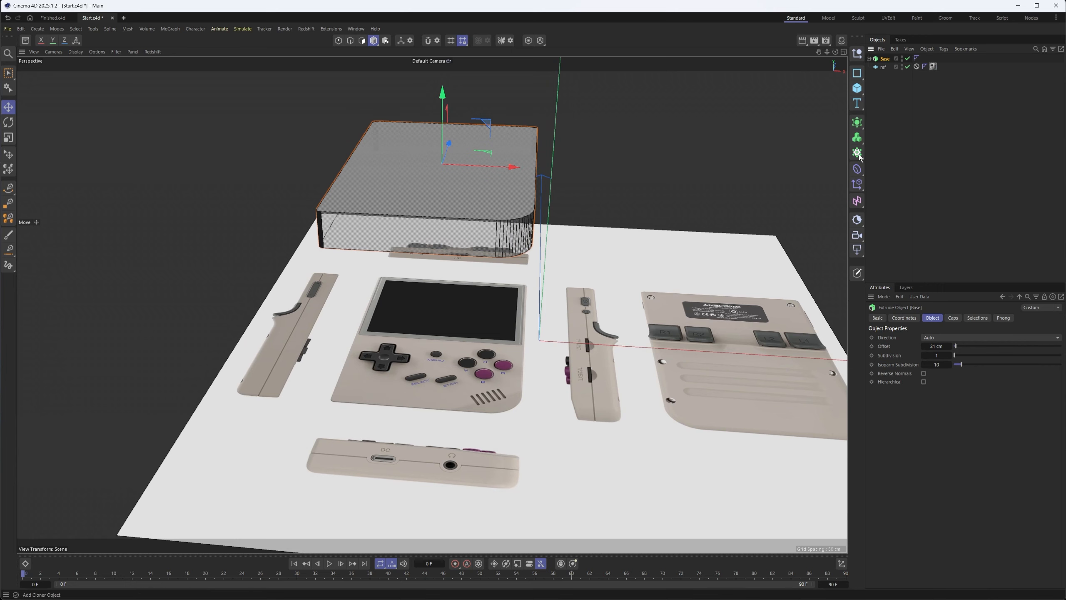
{"action": "left_click", "coordinate": [857, 122]}
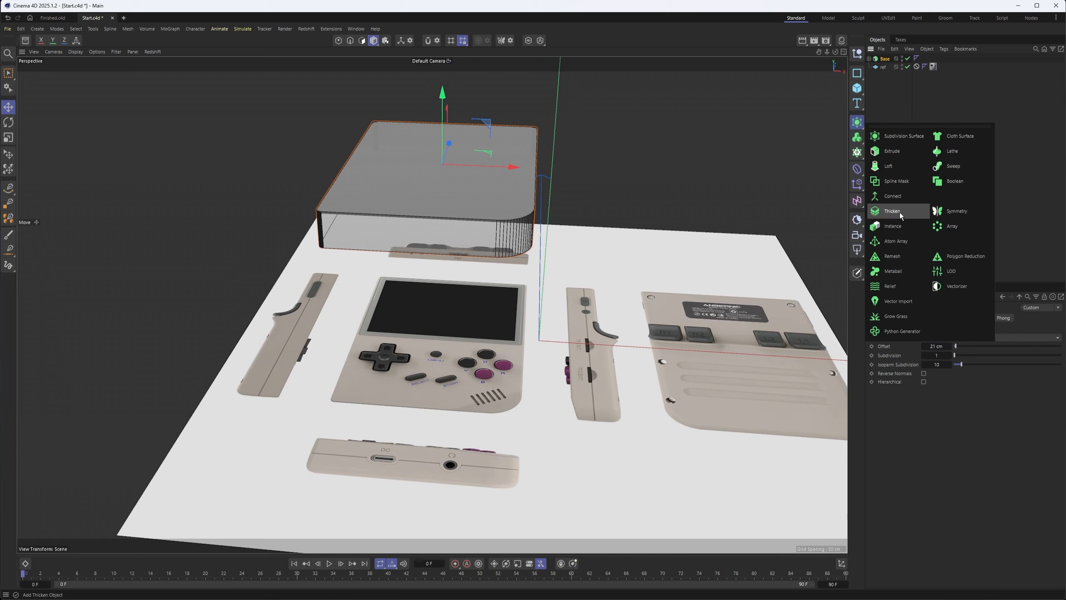
{"action": "left_click", "coordinate": [892, 226]}
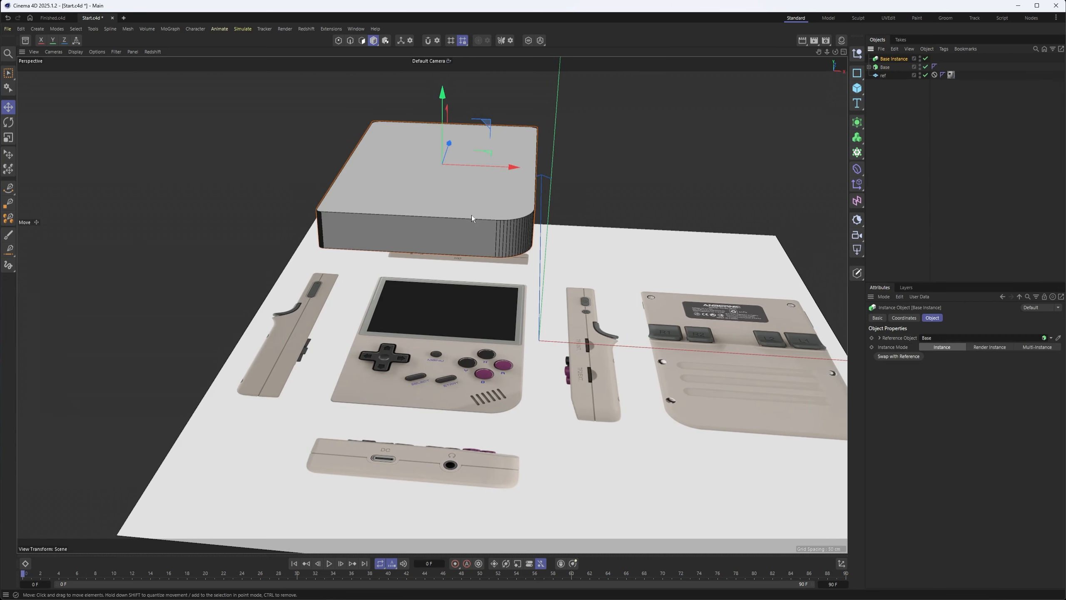
{"action": "left_click_drag", "start_coordinate": [508, 166], "coordinate": [722, 177]}
{"action": "key", "text": "r"}
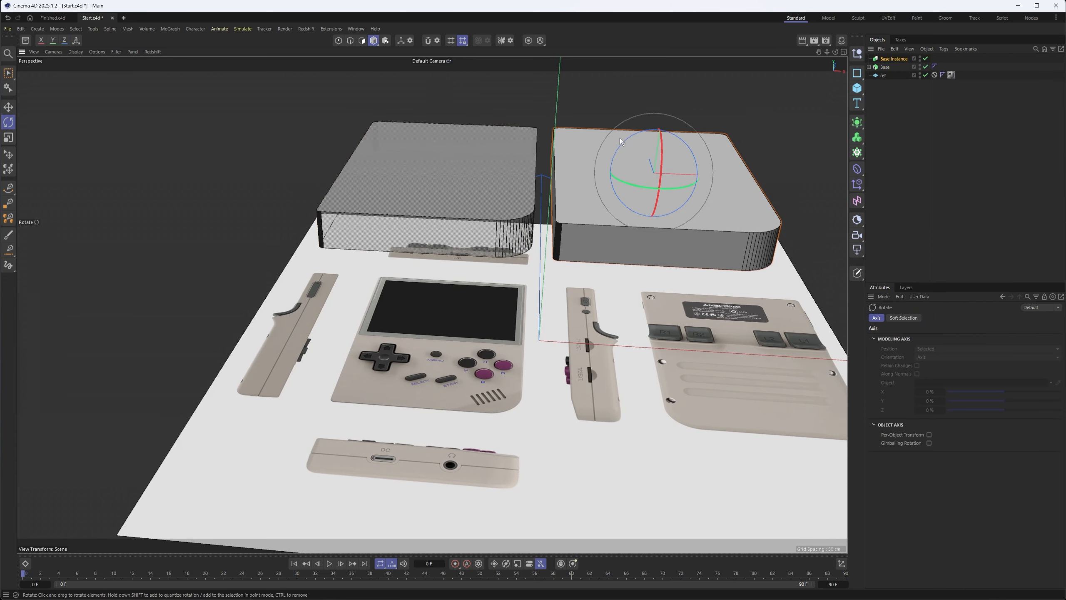
{"action": "left_click_drag", "start_coordinate": [624, 143], "coordinate": [676, 146]}
Step: Align the upright instance in the top view with the console's side-view reference to the right of the front view
{"action": "key", "text": "e"}
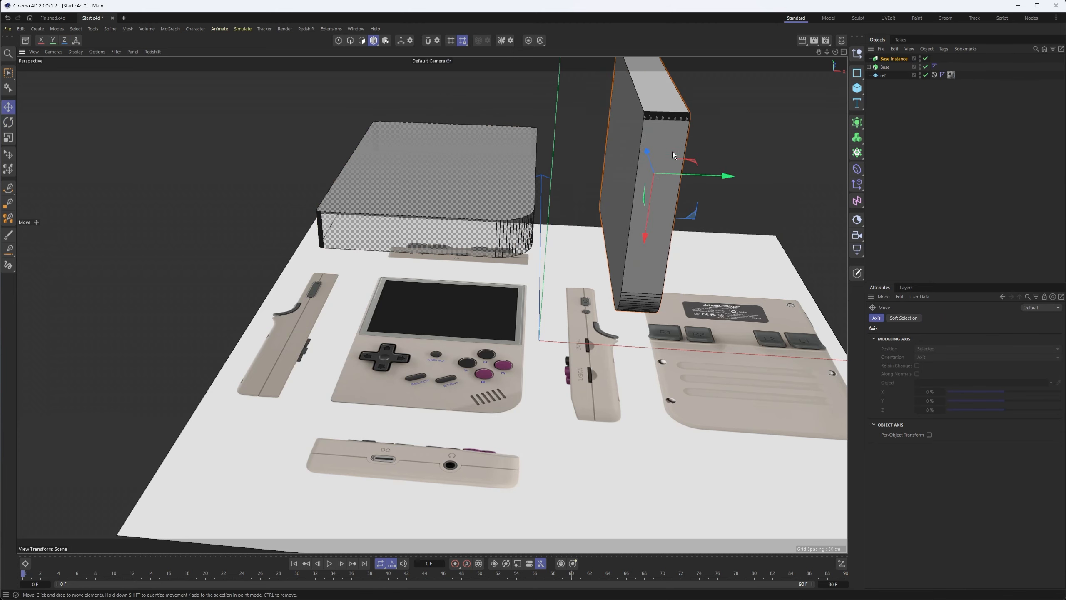
{"action": "key", "text": "F2"}
{"action": "middle_click_drag", "start_coordinate": [716, 328], "coordinate": [699, 321], "text": "alt"}
{"action": "left_click_drag", "start_coordinate": [714, 323], "coordinate": [678, 321]}
{"action": "middle_click_drag", "start_coordinate": [497, 342], "coordinate": [576, 323], "text": "alt"}
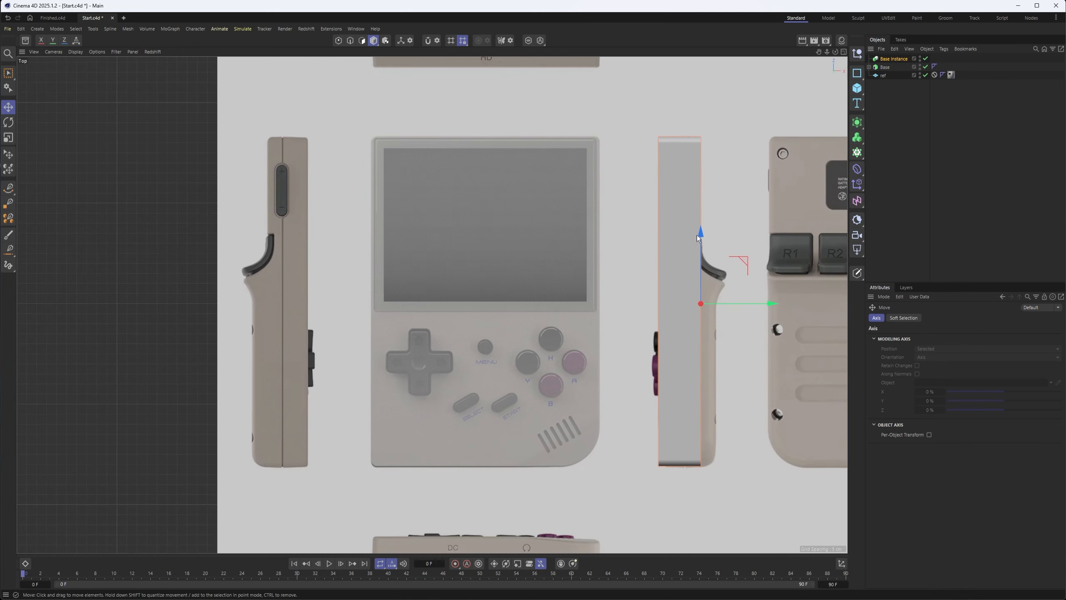
Step: Enable X-Ray display on the Base instance so the side-view reference shows through
{"action": "left_click", "coordinate": [893, 59]}
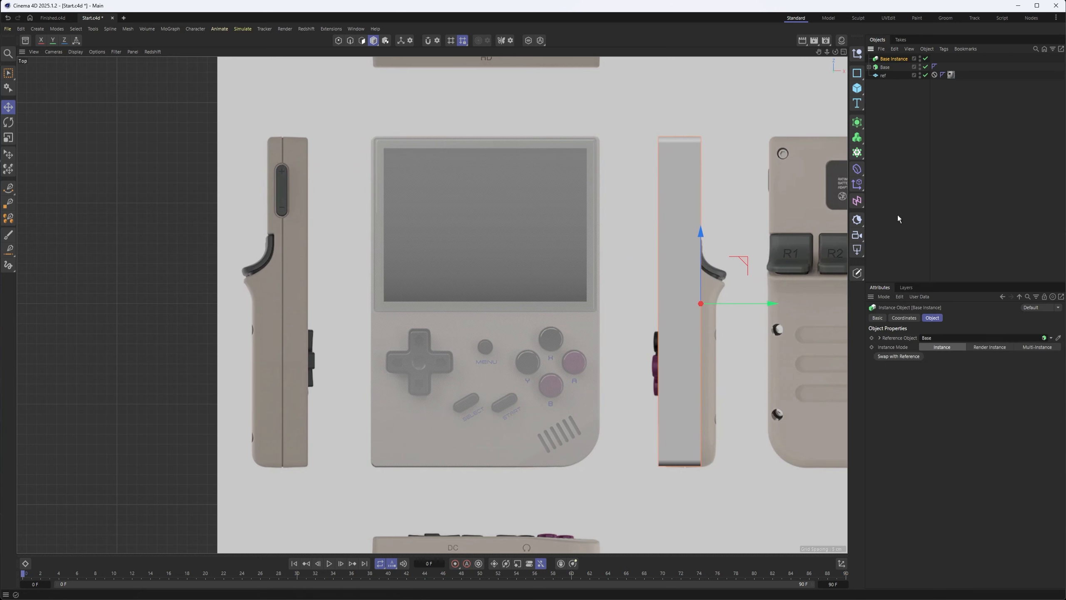
{"action": "left_click", "coordinate": [877, 317]}
{"action": "left_click", "coordinate": [919, 413]}
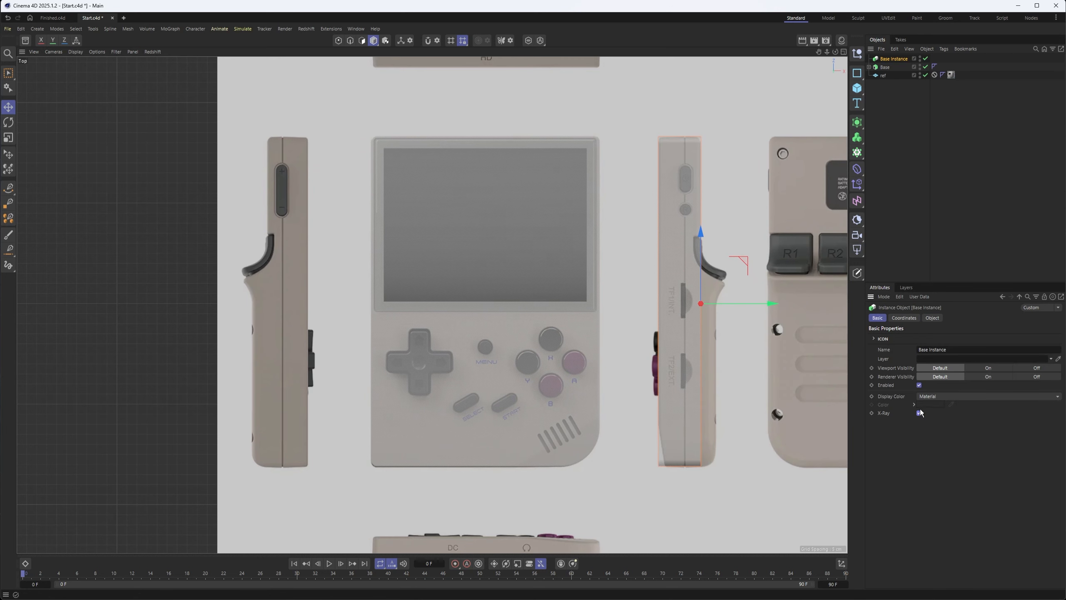
{"action": "middle_click_drag", "start_coordinate": [720, 213], "coordinate": [725, 218], "text": "alt"}
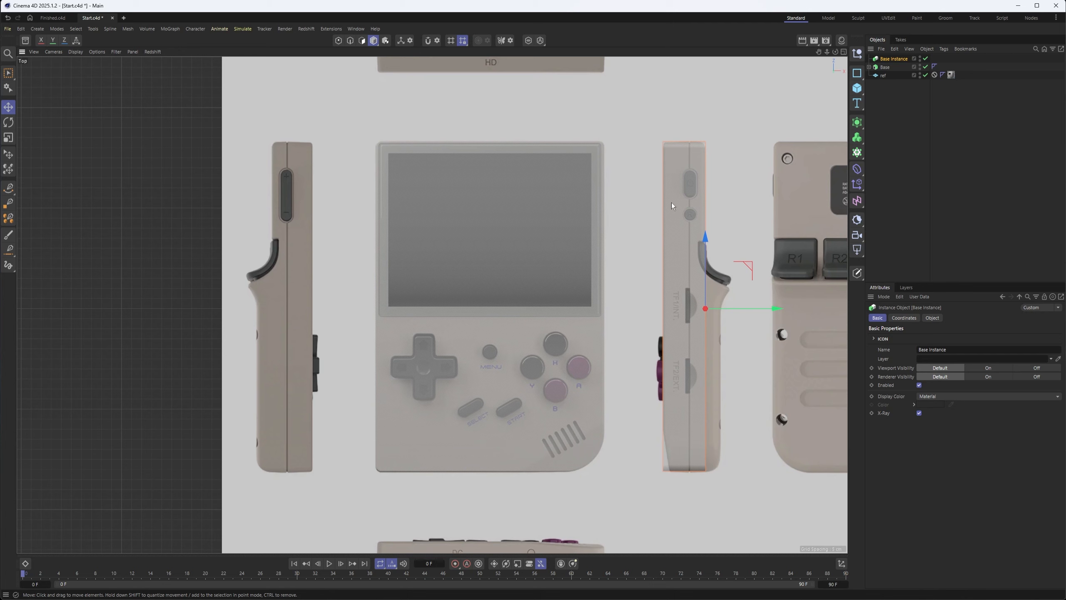
Step: Lower the Base object vertically down to the reference plane in the perspective view
{"action": "left_click", "coordinate": [506, 395]}
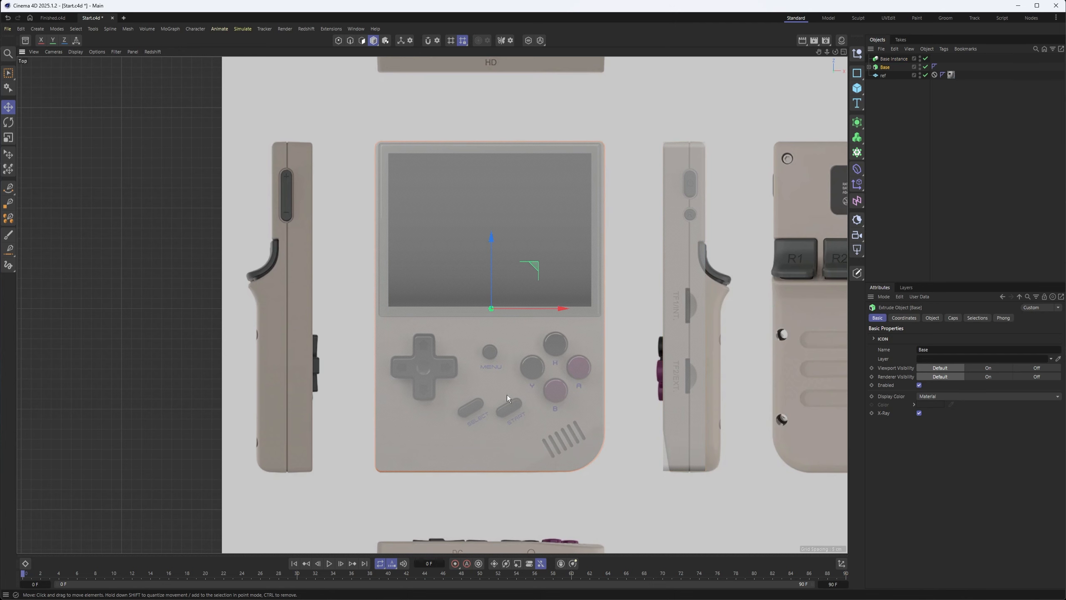
{"action": "key", "text": "F1"}
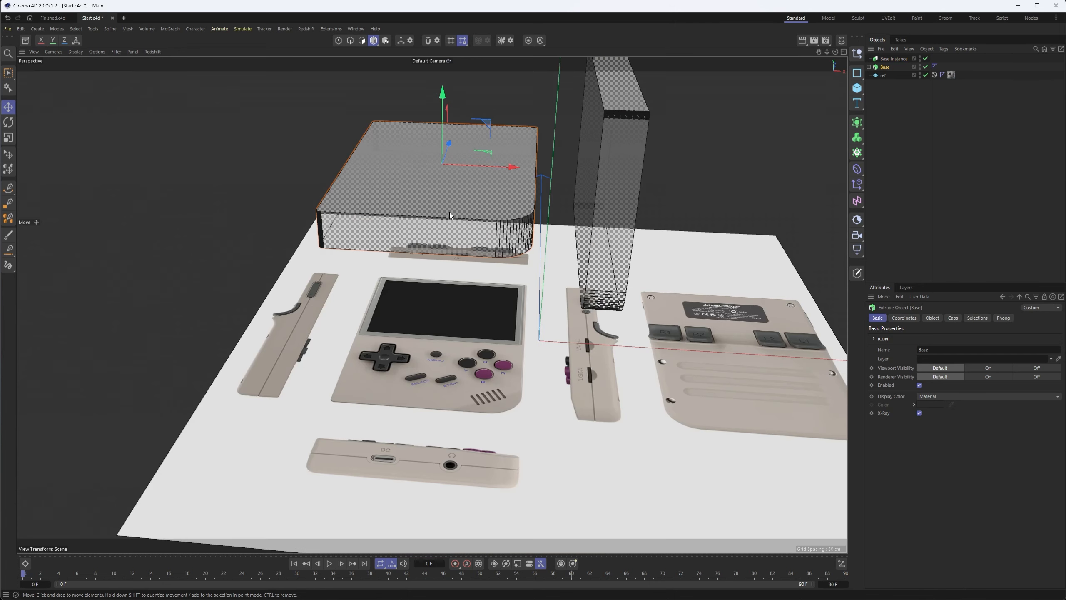
{"action": "left_click_drag", "start_coordinate": [434, 91], "coordinate": [434, 254]}
Step: Hide the Base object in the viewport to uncover the front-view reference in the top view
{"action": "key", "text": "F2"}
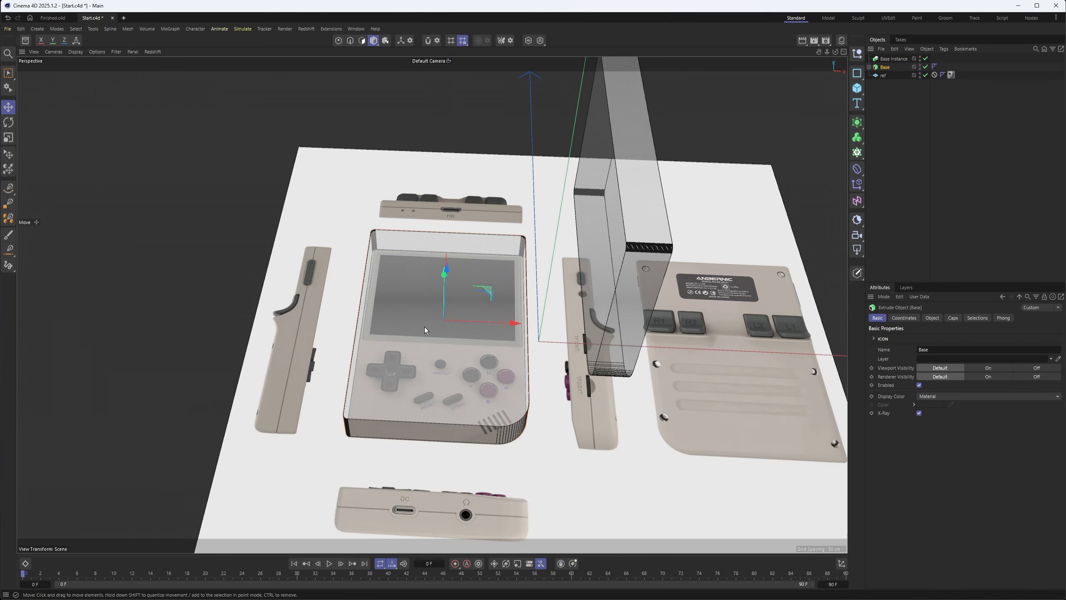
{"action": "scroll", "coordinate": [426, 323], "scroll_direction": "up", "scroll_amount": 2}
{"action": "scroll", "coordinate": [444, 351], "scroll_direction": "up", "scroll_amount": 4}
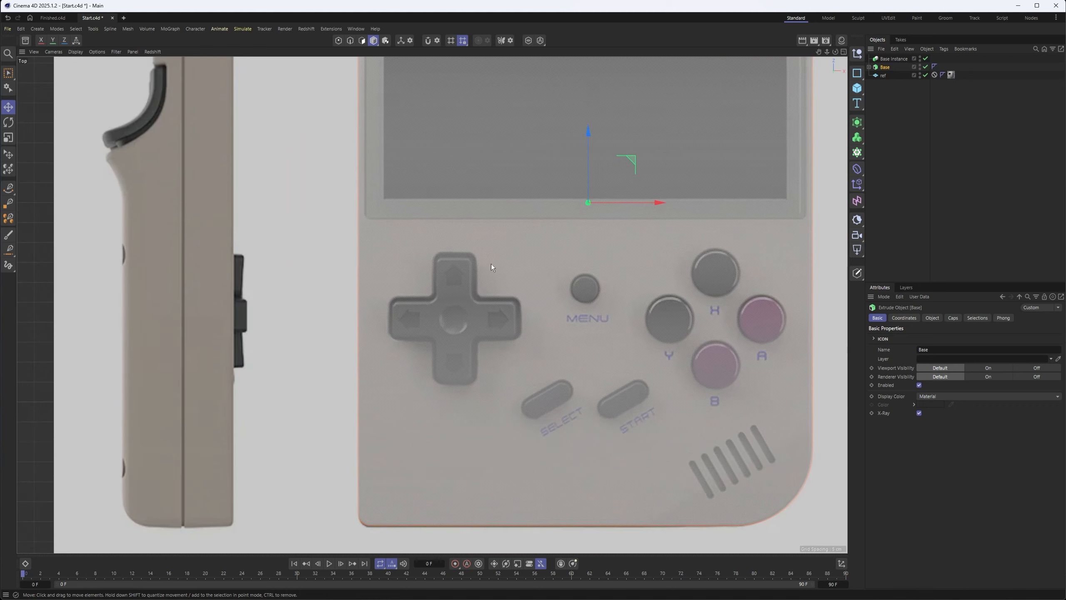
{"action": "double_click", "coordinate": [920, 65]}
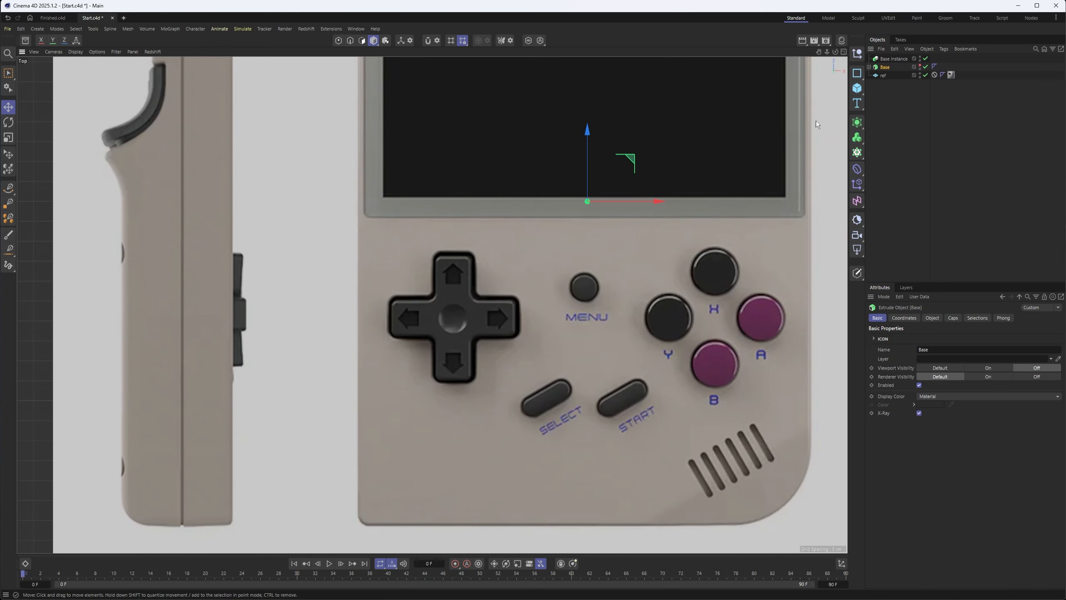
Step: Add a Rectangle spline and scale it down uniformly to a square smaller than the D-pad
{"action": "left_click", "coordinate": [856, 75]}
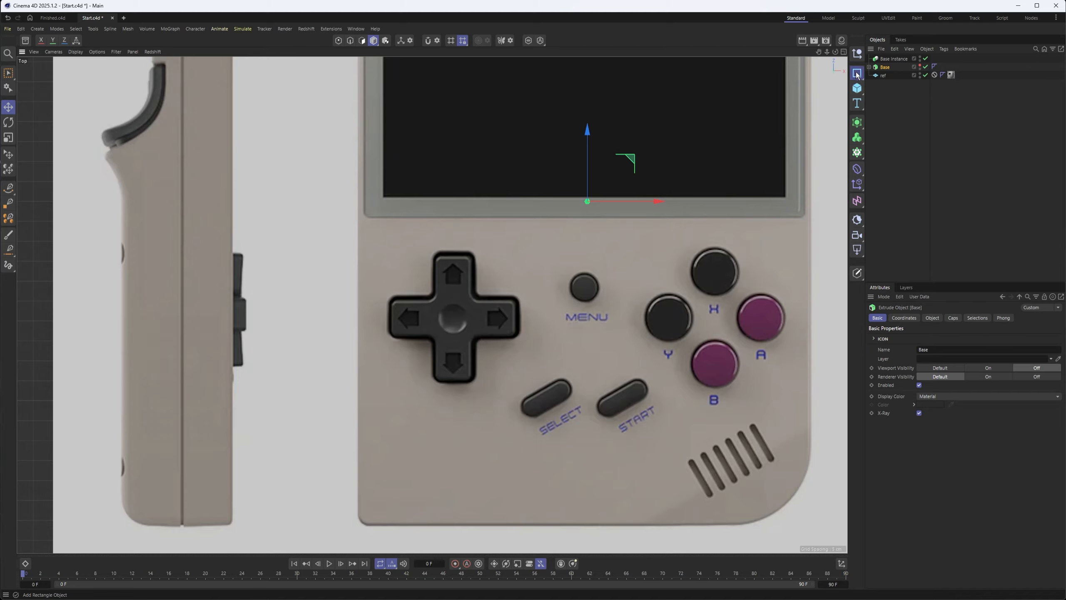
{"action": "scroll", "coordinate": [510, 323], "scroll_direction": "down", "scroll_amount": 5}
{"action": "scroll", "coordinate": [511, 323], "scroll_direction": "up", "scroll_amount": 2}
{"action": "scroll", "coordinate": [511, 323], "scroll_direction": "up", "scroll_amount": 2}
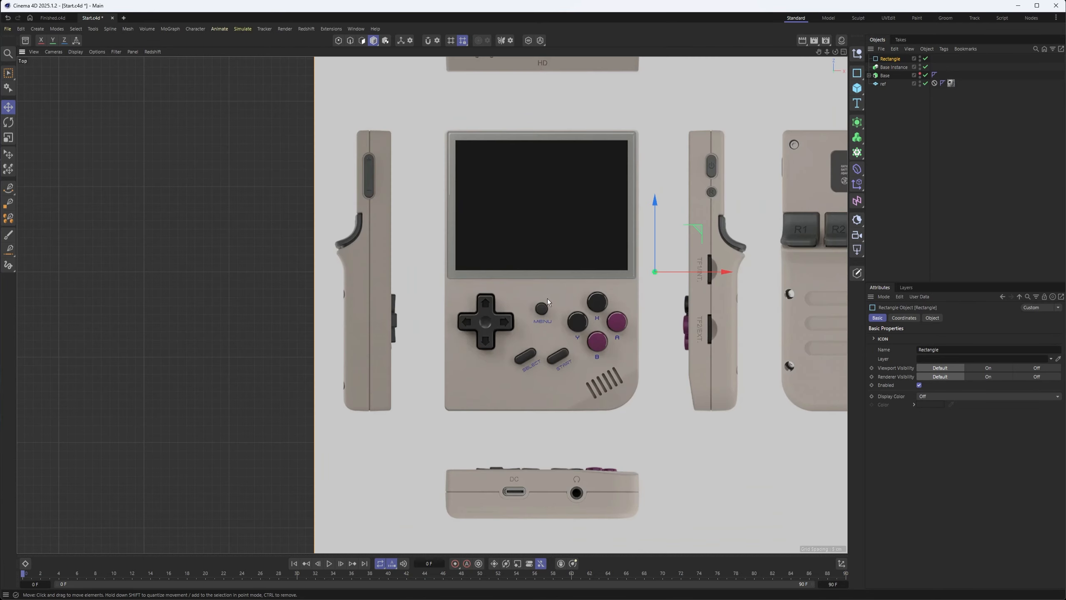
{"action": "key", "text": "t"}
{"action": "left_click_drag", "start_coordinate": [538, 296], "coordinate": [201, 316]}
Step: Move the small rectangle onto the centre of the D-pad
{"action": "scroll", "coordinate": [657, 314], "scroll_direction": "up", "scroll_amount": 3}
{"action": "key", "text": "e"}
{"action": "left_click_drag", "start_coordinate": [793, 190], "coordinate": [503, 280]}
{"action": "scroll", "coordinate": [465, 323], "scroll_direction": "up", "scroll_amount": 4}
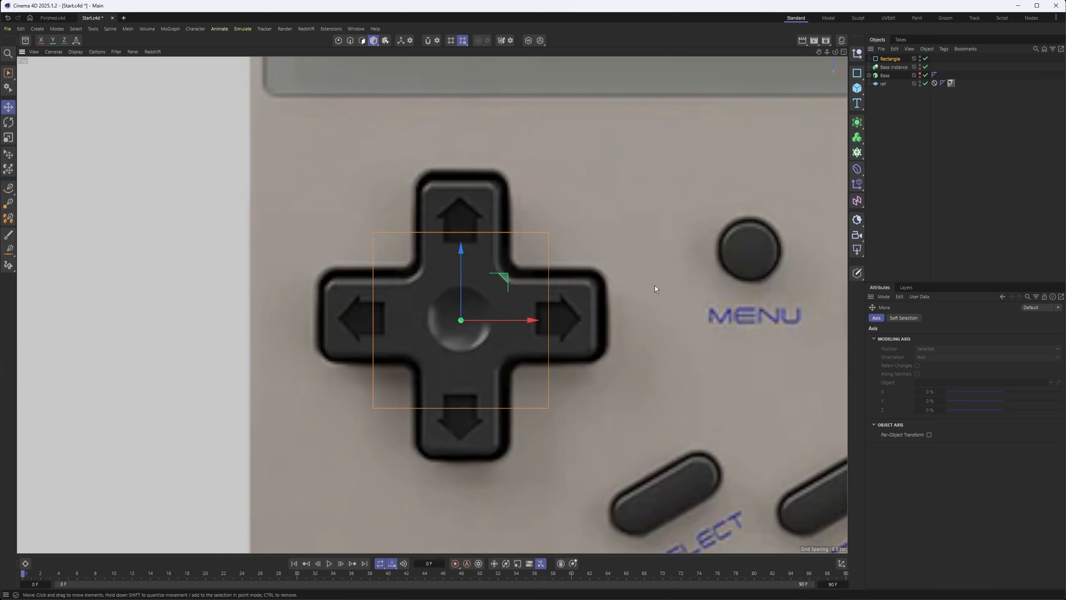
Step: Make the rectangle editable and scale it along X to match the width of the D-pad's vertical arm
{"action": "scroll", "coordinate": [671, 268], "scroll_direction": "up", "scroll_amount": 2}
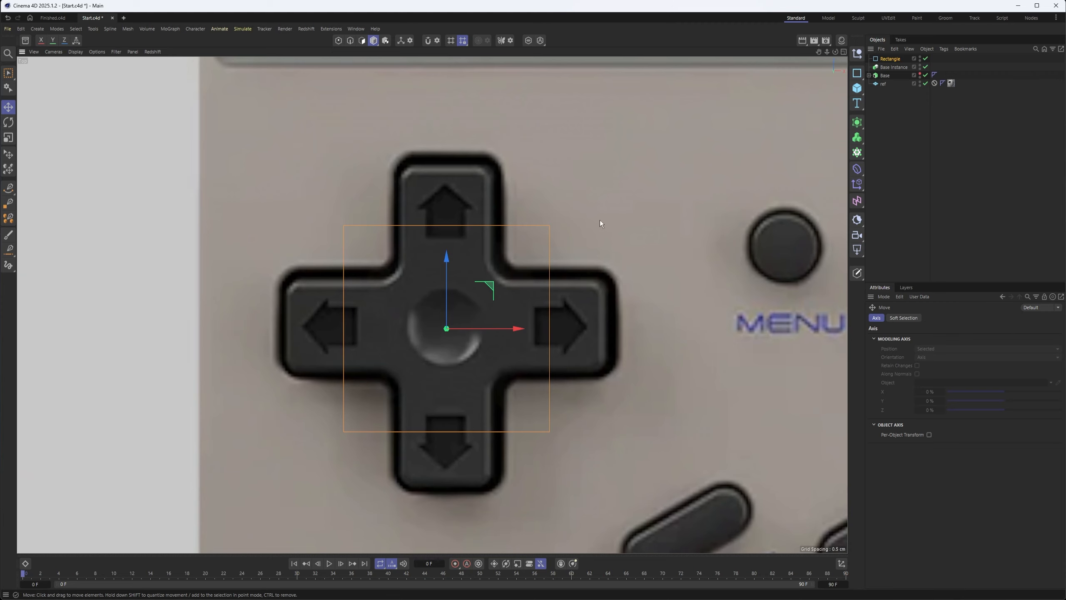
{"action": "key", "text": "t"}
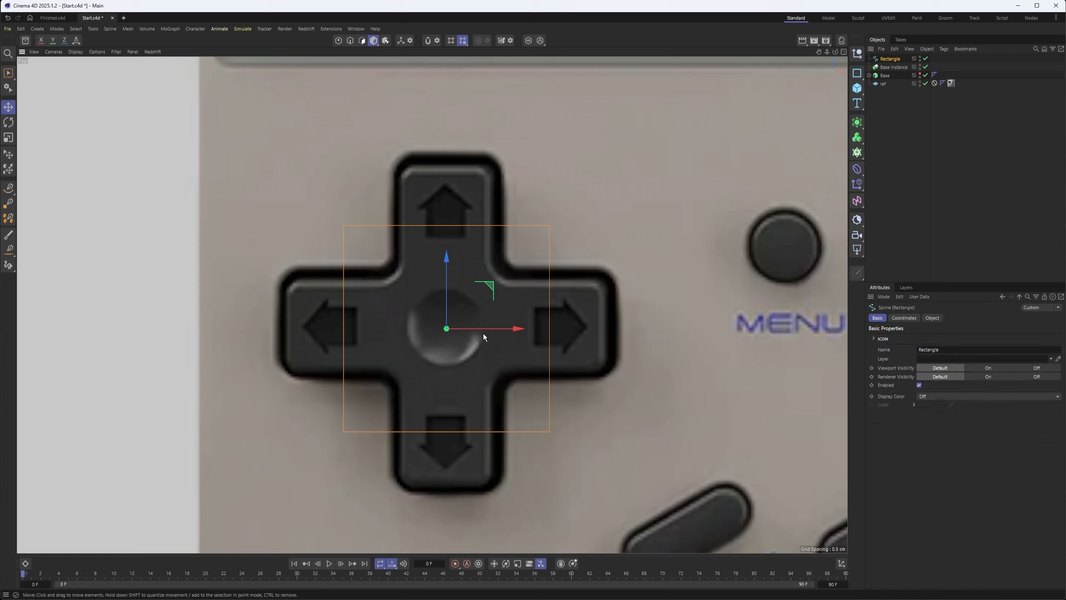
{"action": "left_click_drag", "start_coordinate": [515, 328], "coordinate": [483, 326]}
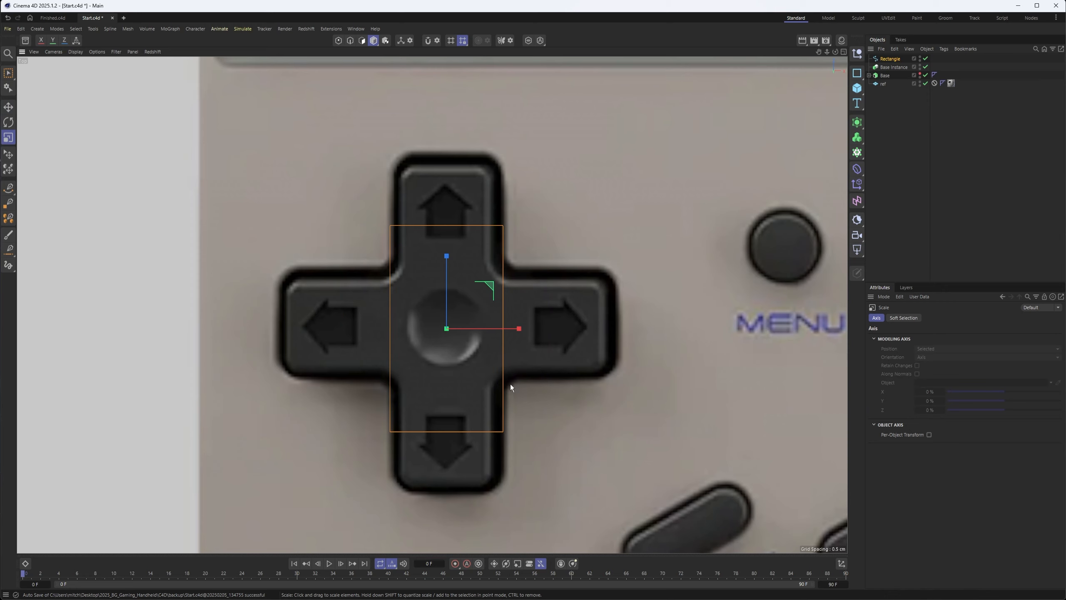
{"action": "scroll", "coordinate": [476, 346], "scroll_direction": "down", "scroll_amount": 10}
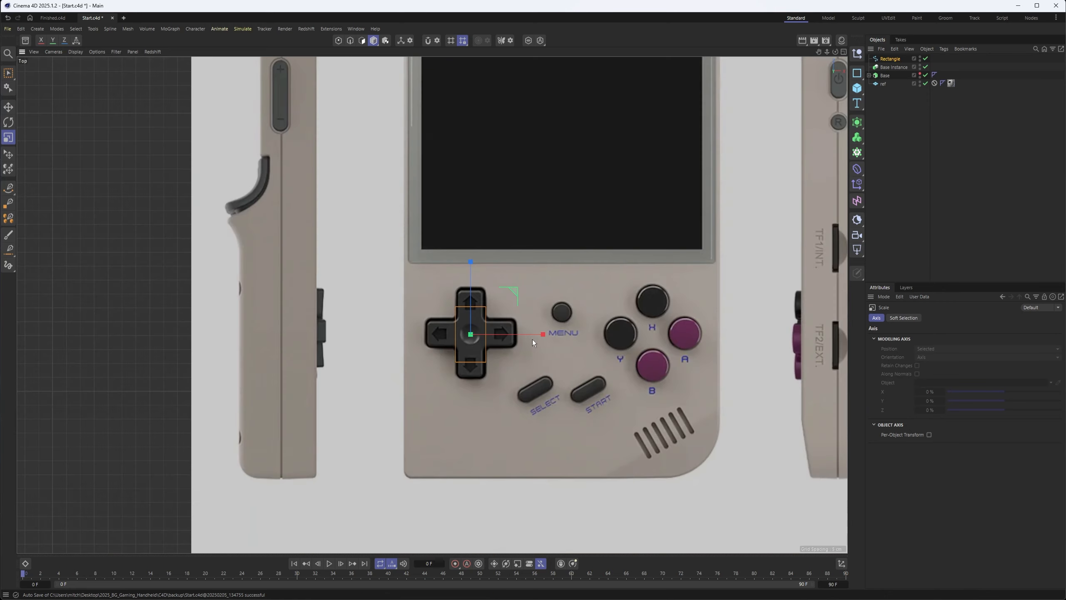
{"action": "middle_click_drag", "start_coordinate": [538, 340], "coordinate": [472, 388]}
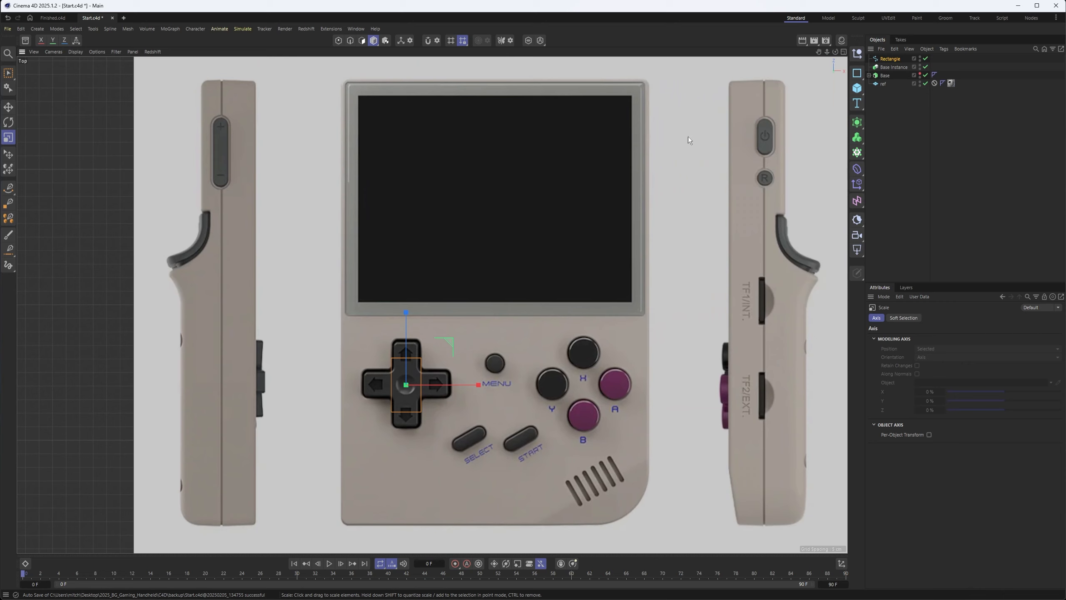
{"action": "middle_click_drag", "start_coordinate": [612, 412], "coordinate": [588, 416]}
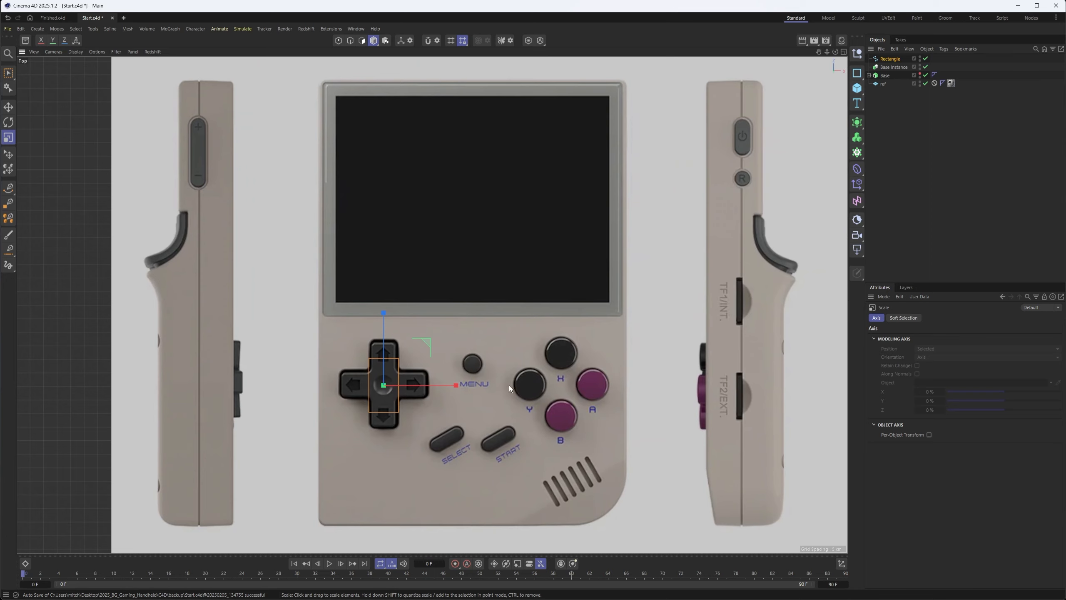
{"action": "scroll", "coordinate": [419, 380], "scroll_direction": "up", "scroll_amount": 3}
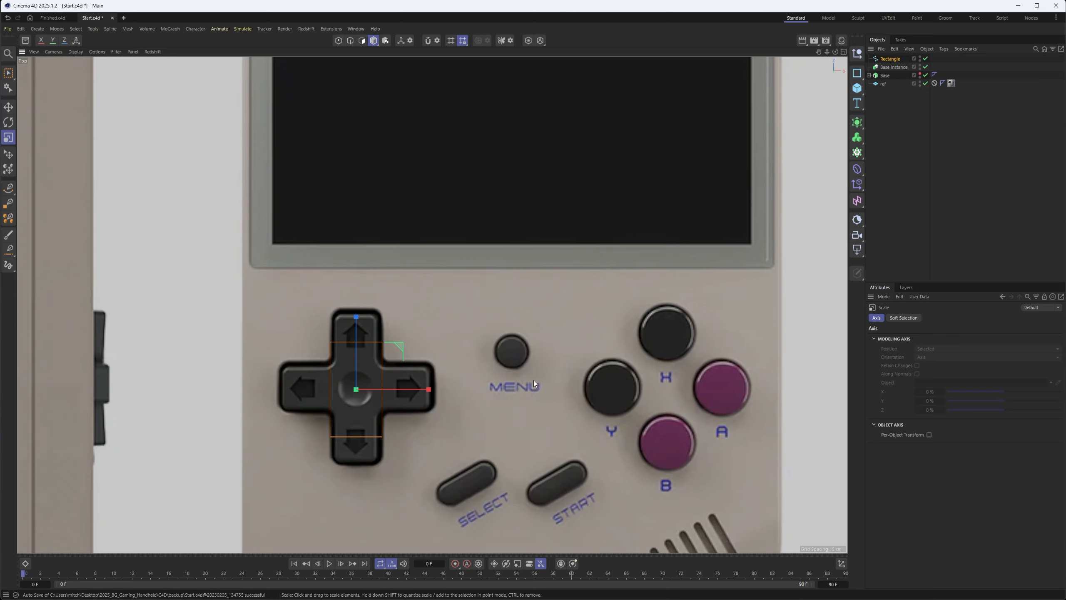
{"action": "scroll", "coordinate": [490, 400], "scroll_direction": "down", "scroll_amount": 3}
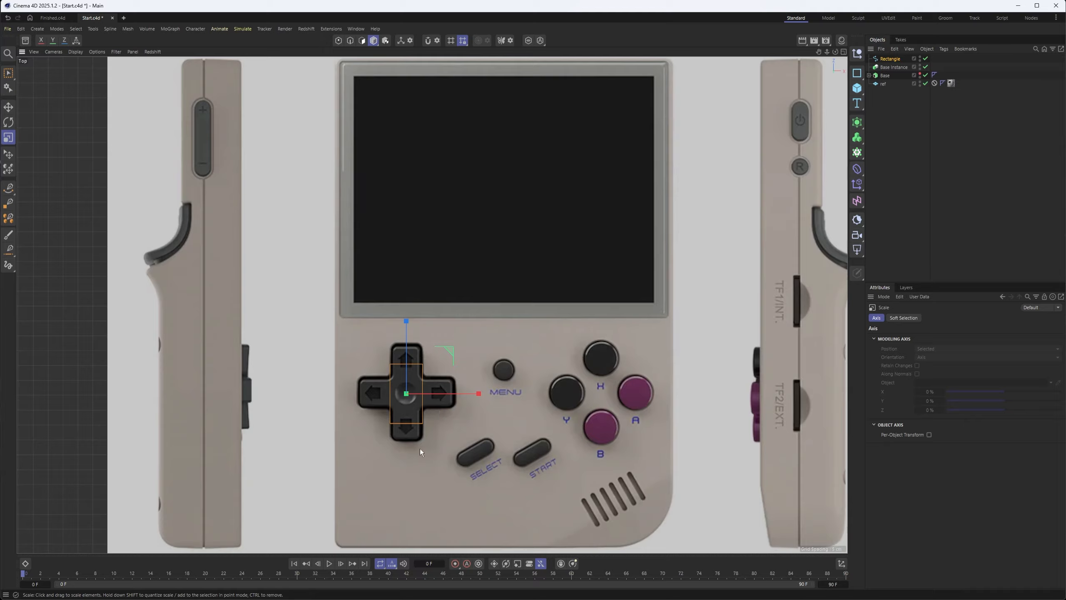
{"action": "scroll", "coordinate": [448, 394], "scroll_direction": "up", "scroll_amount": 10}
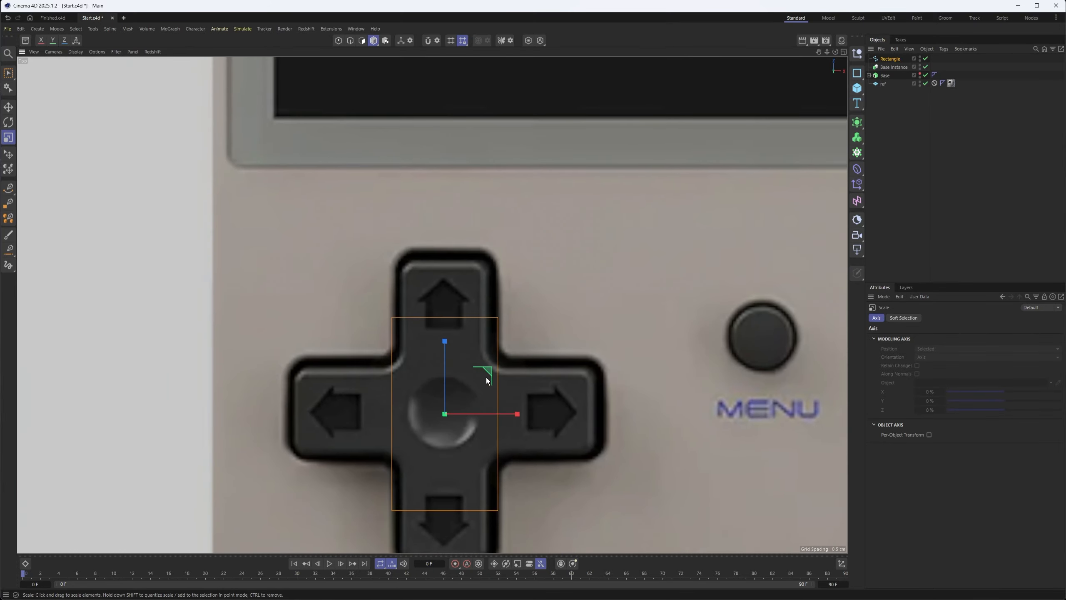
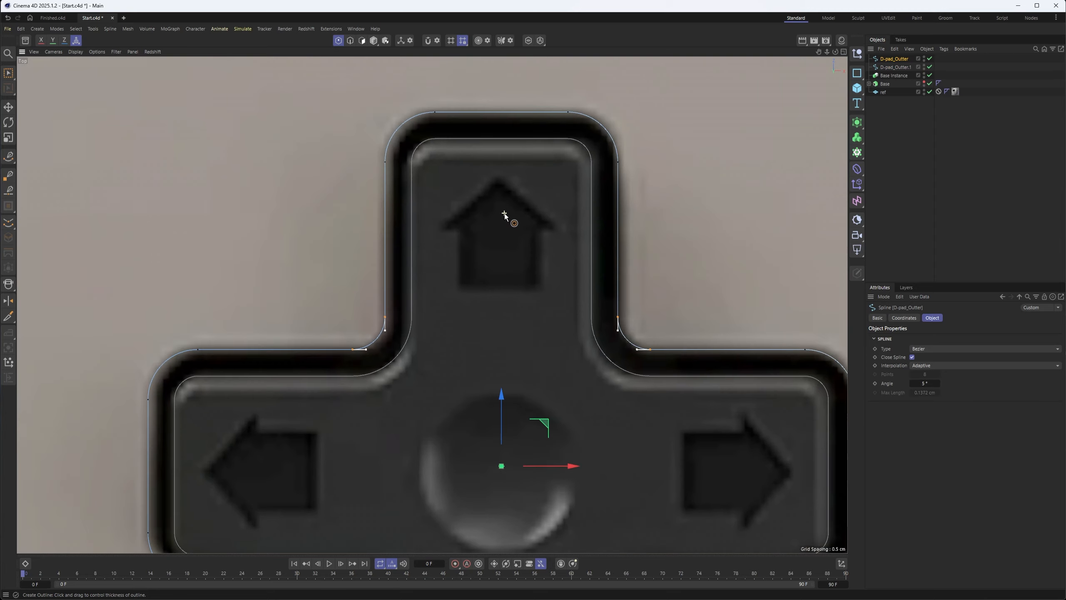
Step: Inspect how the outer and inner D-pad outlines fit the reference, and look over the neighbouring front buttons
{"action": "scroll", "coordinate": [430, 152], "scroll_direction": "up", "scroll_amount": 4}
{"action": "left_click_drag", "start_coordinate": [454, 115], "coordinate": [415, 115]}
{"action": "right_click_drag", "start_coordinate": [549, 193], "coordinate": [479, 193], "text": "alt"}
{"action": "middle_click_drag", "start_coordinate": [526, 307], "coordinate": [537, 245], "text": "alt"}
{"action": "scroll", "coordinate": [538, 244], "scroll_direction": "up", "scroll_amount": 1}
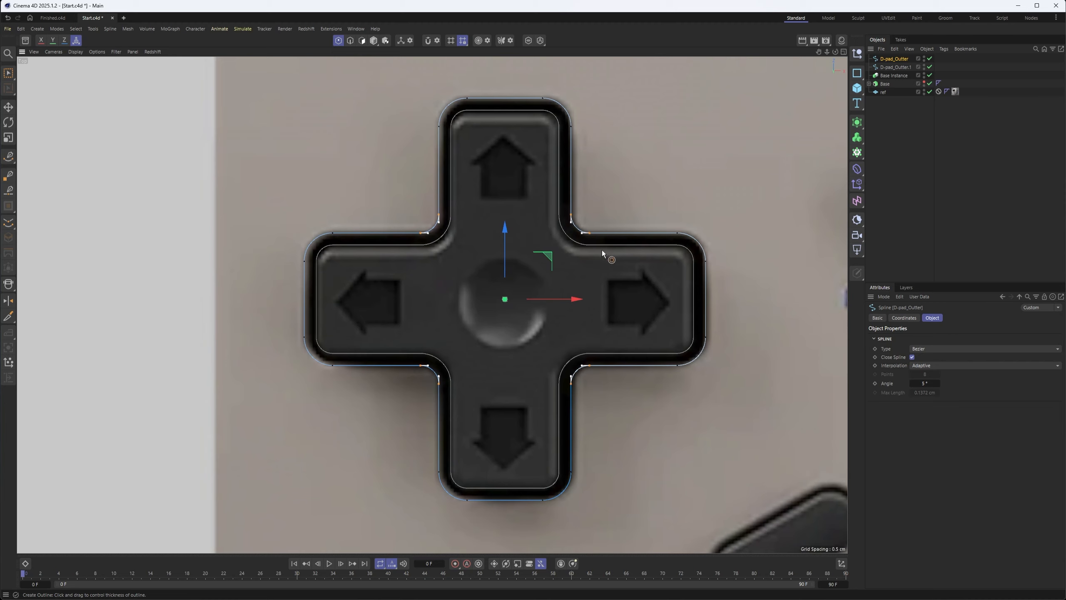
{"action": "middle_click_drag", "start_coordinate": [725, 312], "coordinate": [474, 140], "text": "alt"}
{"action": "scroll", "coordinate": [521, 178], "scroll_direction": "down", "scroll_amount": 1}
{"action": "middle_click_drag", "start_coordinate": [555, 188], "coordinate": [443, 257], "text": "alt"}
{"action": "middle_click_drag", "start_coordinate": [622, 292], "coordinate": [593, 323], "text": "alt"}
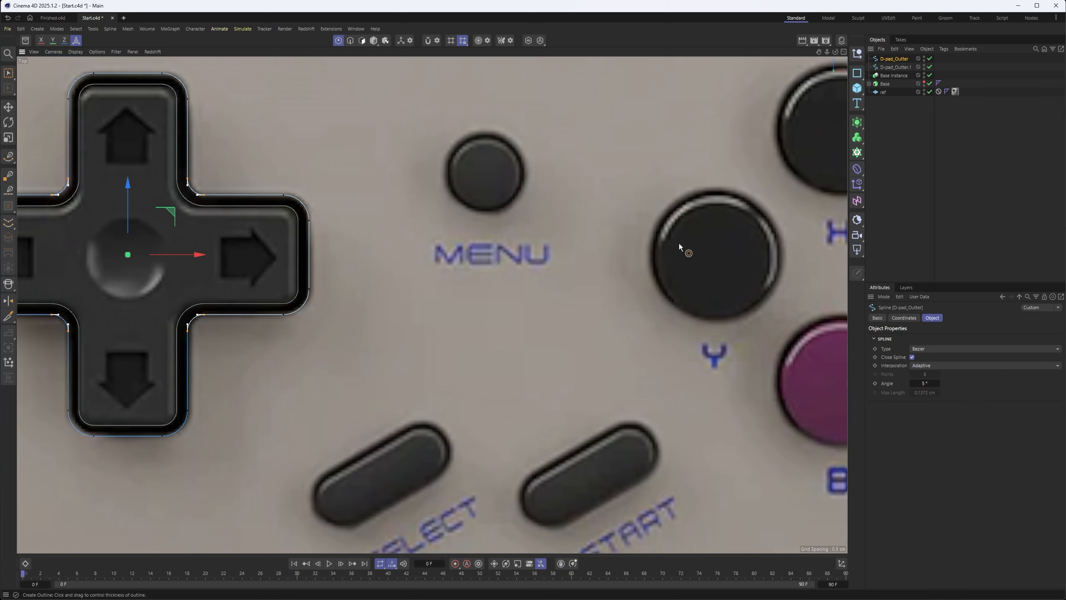
{"action": "middle_click_drag", "start_coordinate": [665, 405], "coordinate": [628, 413], "text": "alt"}
{"action": "scroll", "coordinate": [626, 398], "scroll_direction": "down", "scroll_amount": 4}
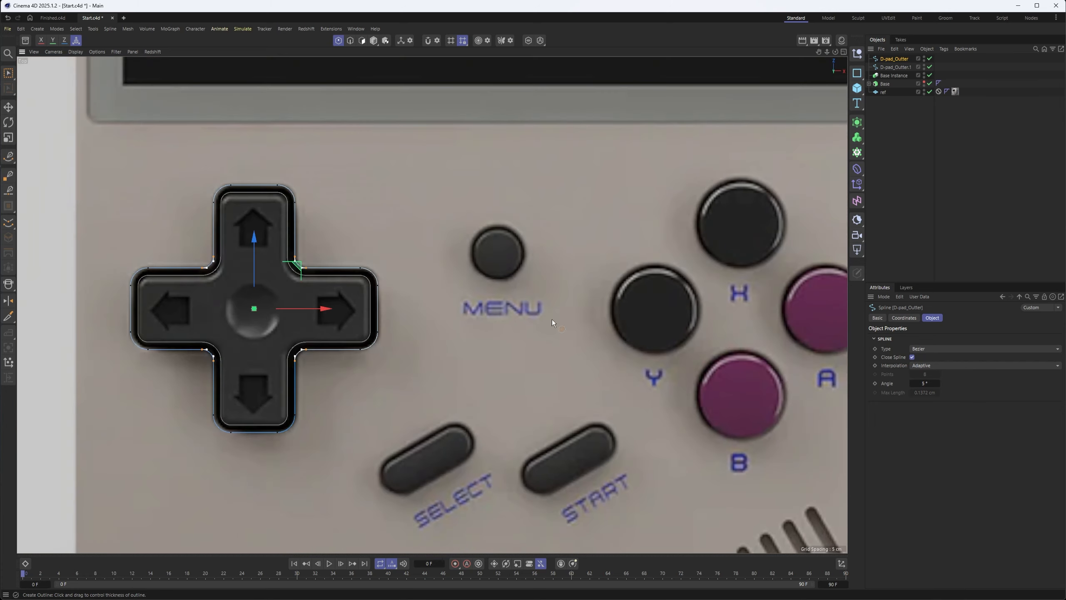
{"action": "middle_click_drag", "start_coordinate": [341, 306], "coordinate": [526, 300], "text": "alt"}
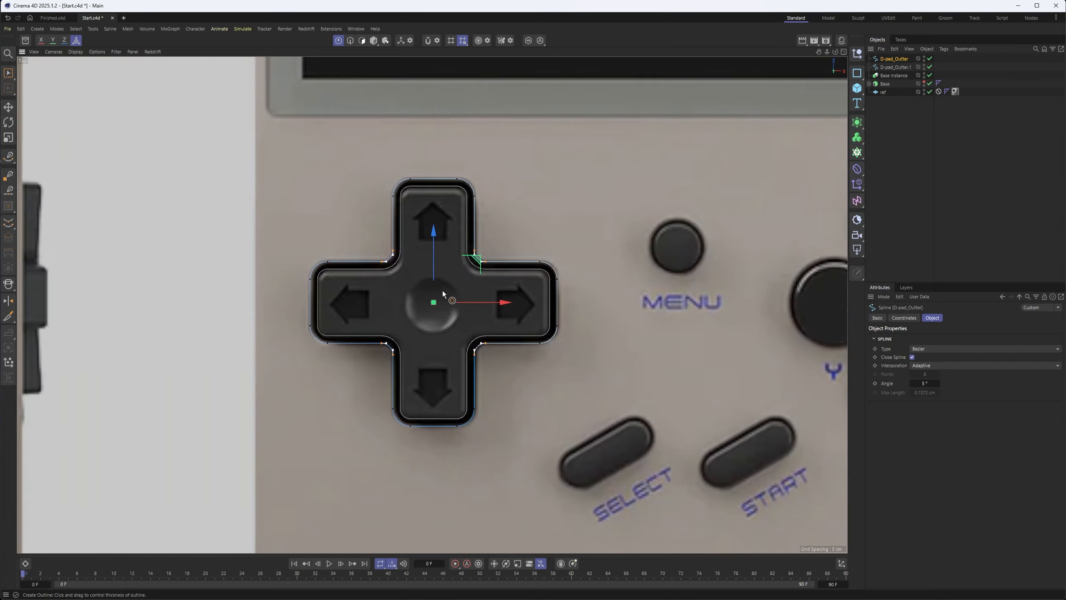
Step: Rename the inner outline spline D-pad_Outter.1 as D-pad_Inner
{"action": "scroll", "coordinate": [442, 291], "scroll_direction": "up", "scroll_amount": 4}
{"action": "left_click", "coordinate": [890, 67]}
{"action": "double_click", "coordinate": [889, 67]}
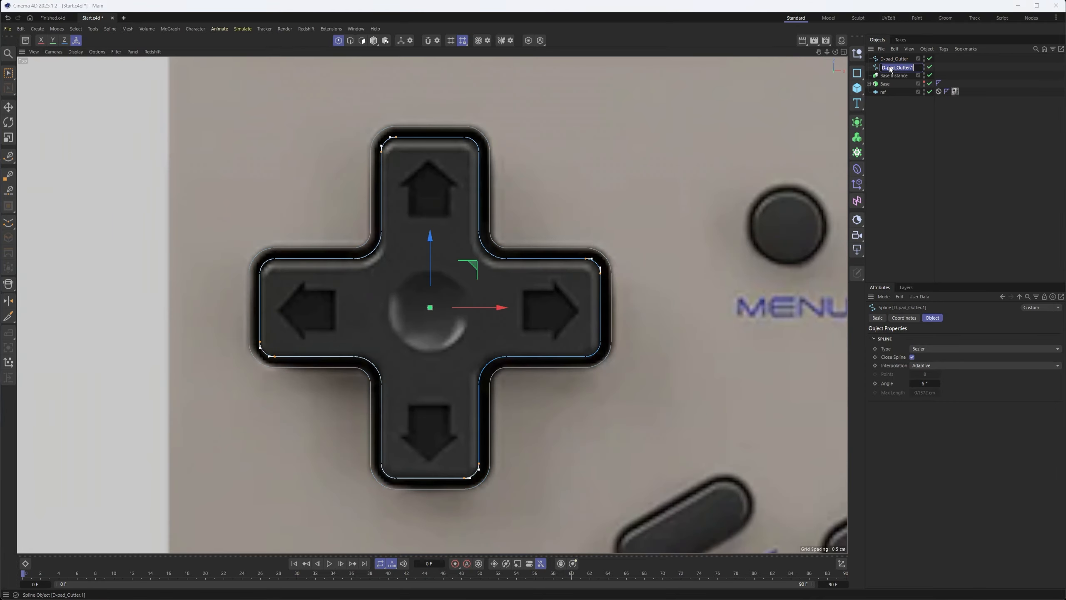
{"action": "type", "text": "D-pad_Inner"}
{"action": "key", "text": "Return"}
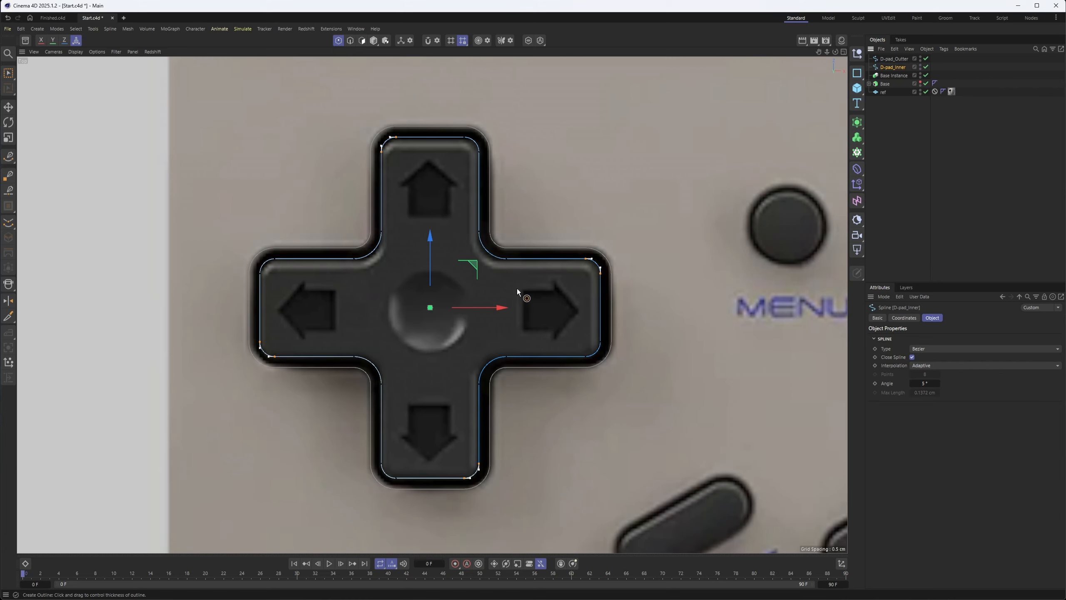
Step: Switch to the perspective view and add an Extrude generator to the D-pad_Outter spline
{"action": "key", "text": "F1"}
{"action": "left_click_drag", "start_coordinate": [440, 375], "coordinate": [503, 369], "text": "alt"}
{"action": "right_click_drag", "start_coordinate": [399, 391], "coordinate": [458, 391], "text": "alt"}
{"action": "middle_click_drag", "start_coordinate": [457, 391], "coordinate": [534, 336], "text": "alt"}
{"action": "left_click_drag", "start_coordinate": [535, 335], "coordinate": [532, 313], "text": "alt"}
{"action": "right_click_drag", "start_coordinate": [476, 350], "coordinate": [556, 324], "text": "alt"}
{"action": "left_click", "coordinate": [890, 59]}
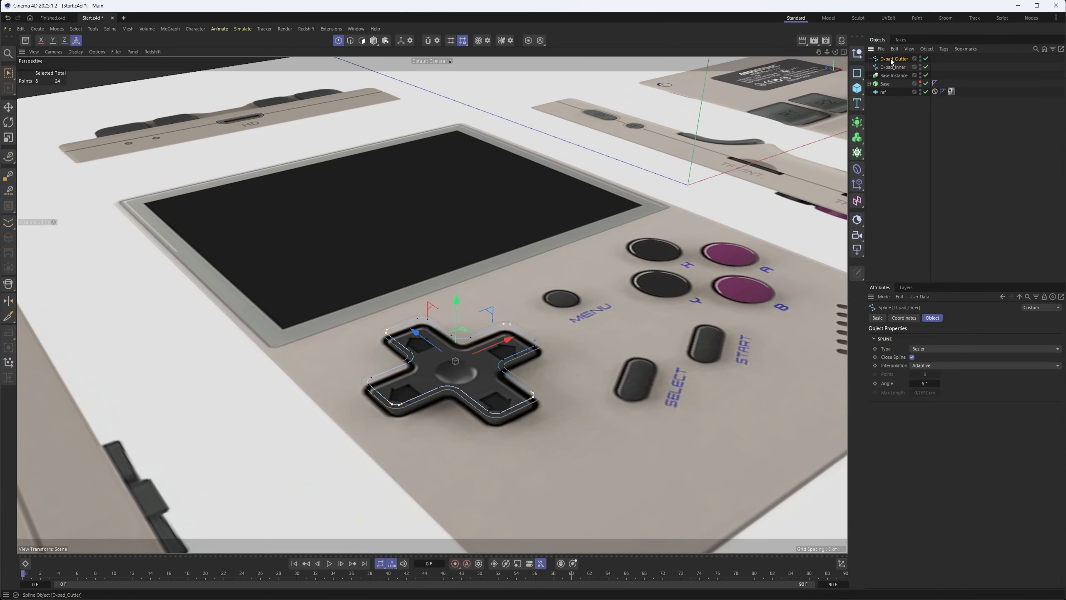
{"action": "left_click", "coordinate": [857, 122]}
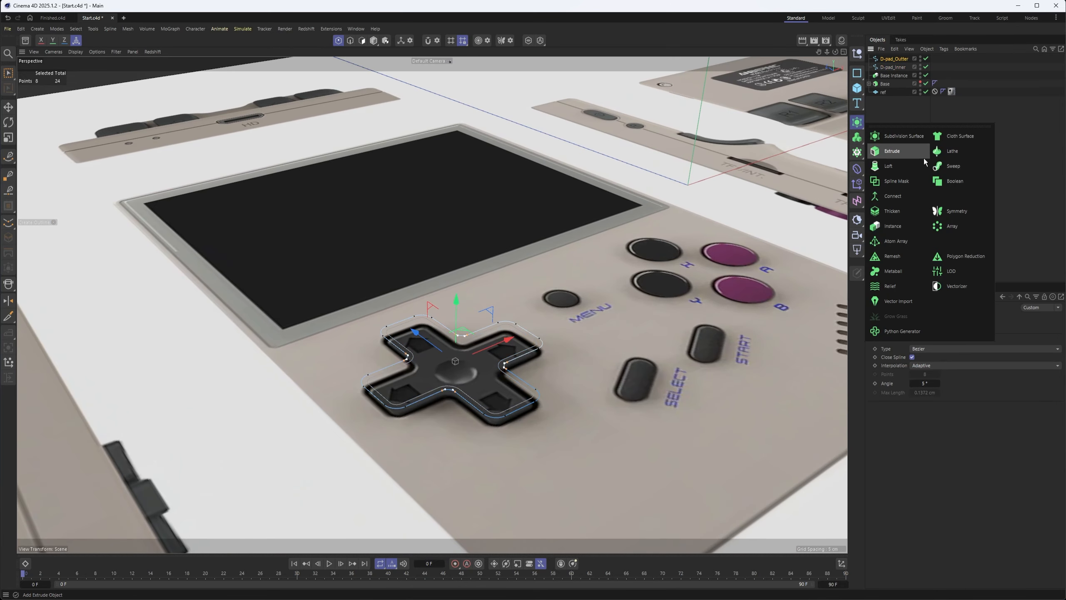
{"action": "left_click", "coordinate": [903, 152]}
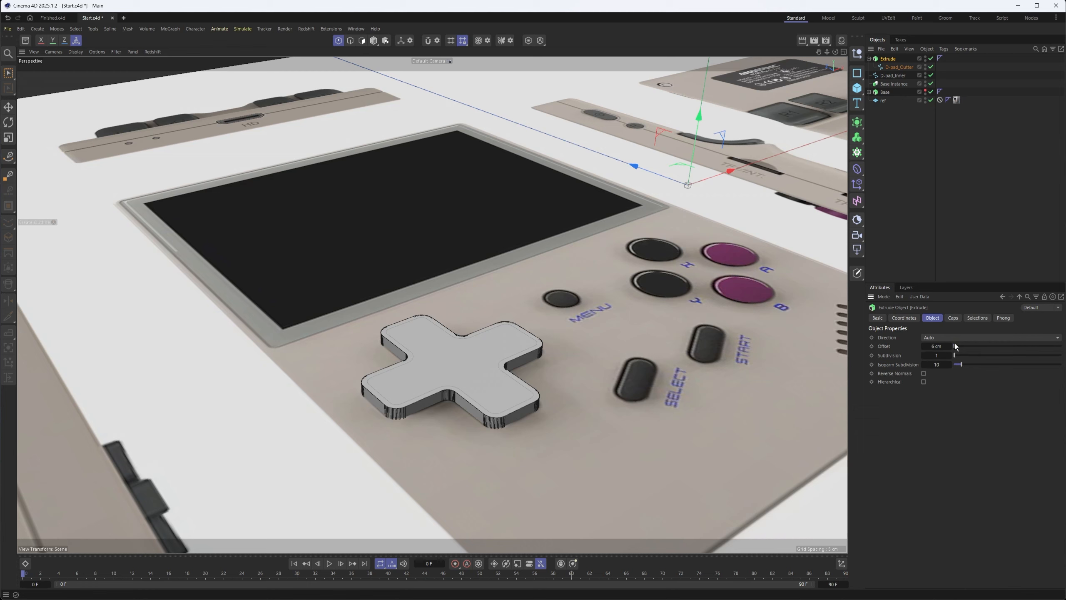
Step: Raise the D-pad extrusion above the reference along Y and give its caps a Round bevel of 0.65 cm
{"action": "key", "text": "e"}
{"action": "left_click_drag", "start_coordinate": [699, 115], "coordinate": [708, 64]}
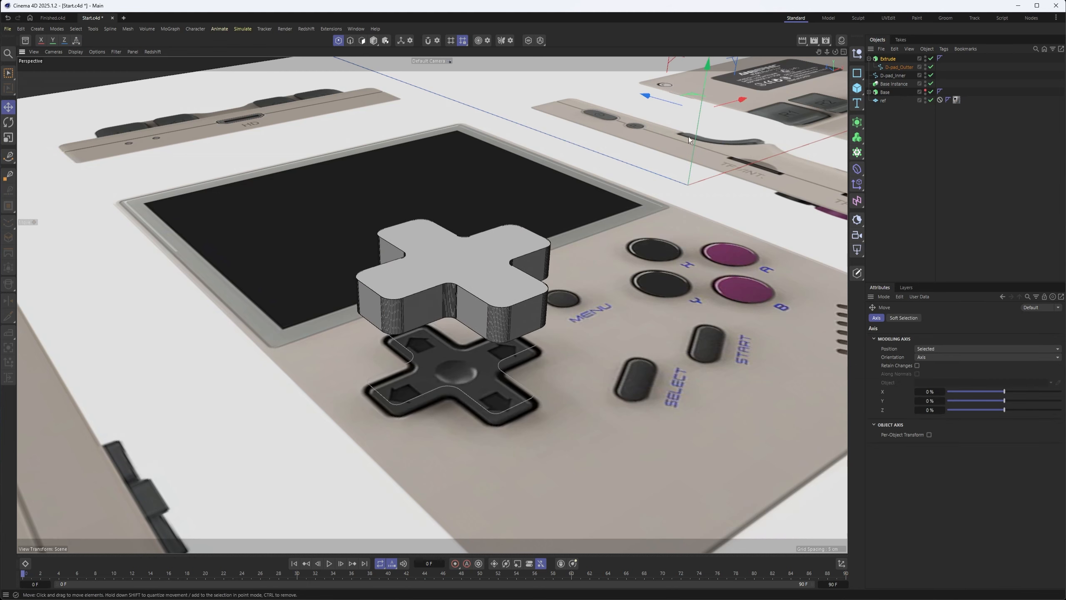
{"action": "left_click", "coordinate": [887, 59]}
{"action": "left_click", "coordinate": [951, 318]}
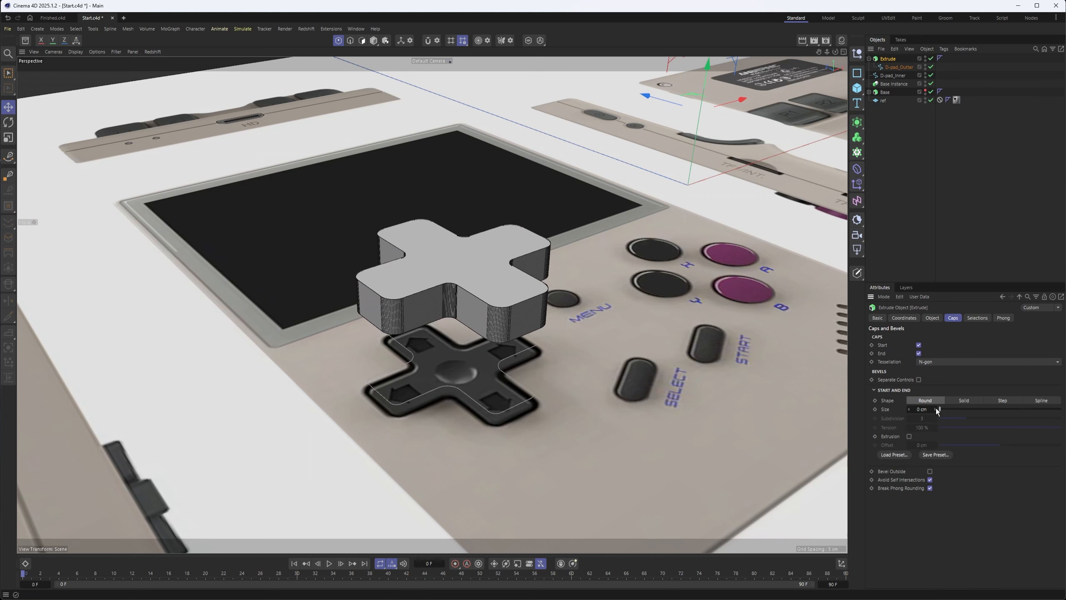
{"action": "left_click_drag", "start_coordinate": [939, 408], "coordinate": [942, 410]}
{"action": "left_click_drag", "start_coordinate": [512, 315], "coordinate": [520, 294], "text": "alt"}
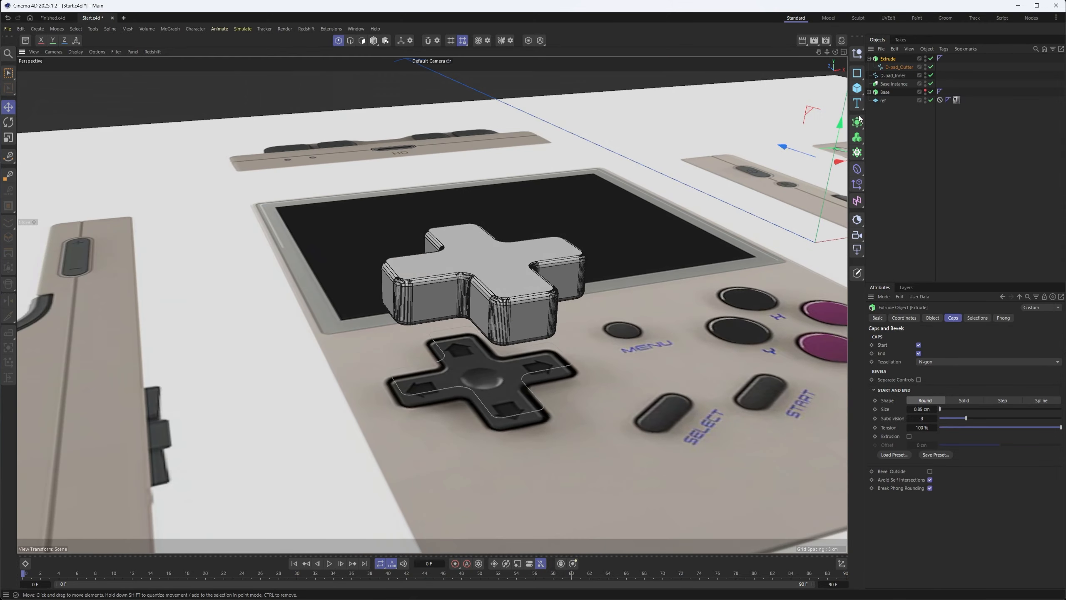
Step: Show the Base object again and raise the D-pad extrusion further so most of it protrudes through the body's top face
{"action": "left_click", "coordinate": [926, 92]}
{"action": "left_click_drag", "start_coordinate": [413, 348], "coordinate": [460, 274], "text": "alt"}
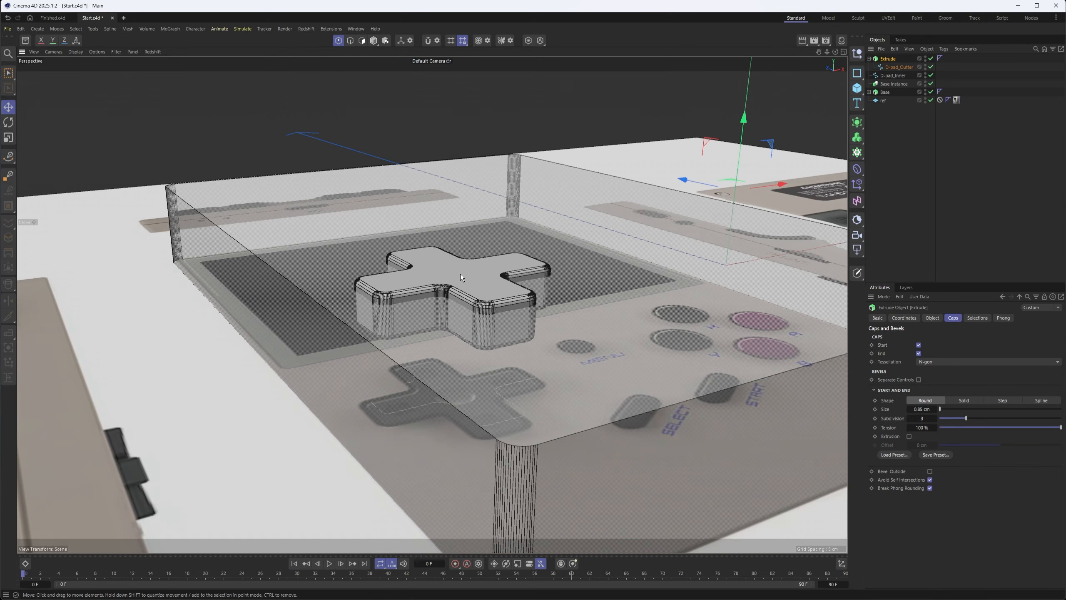
{"action": "left_click_drag", "start_coordinate": [465, 218], "coordinate": [619, 246], "text": "alt"}
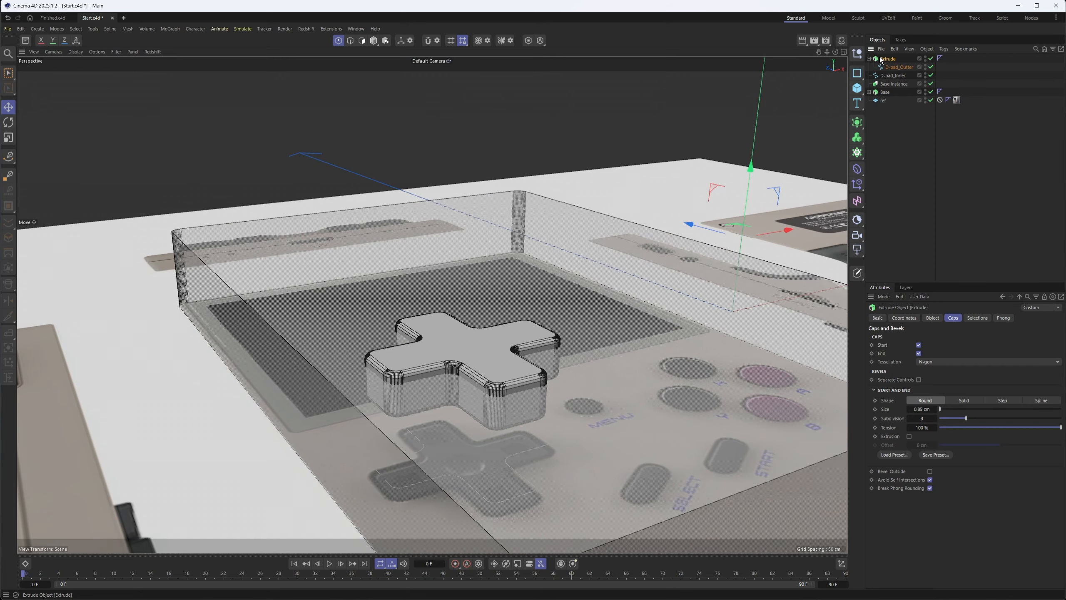
{"action": "left_click_drag", "start_coordinate": [755, 167], "coordinate": [754, 151]}
{"action": "left_click", "coordinate": [868, 59]}
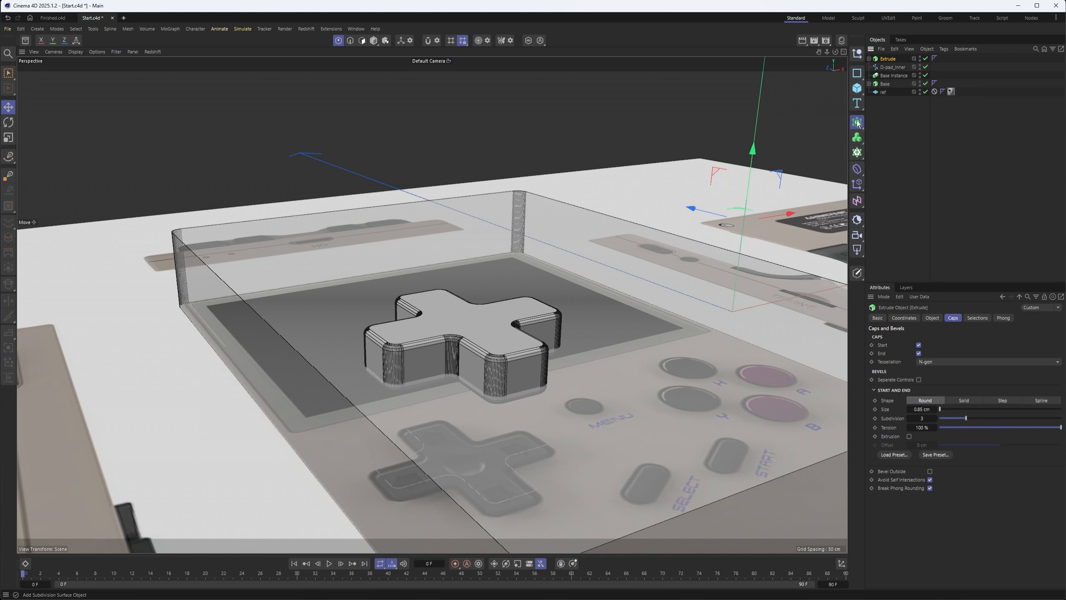
Step: Add a Boolean generator and nest the Base object inside it
{"action": "left_click", "coordinate": [857, 122]}
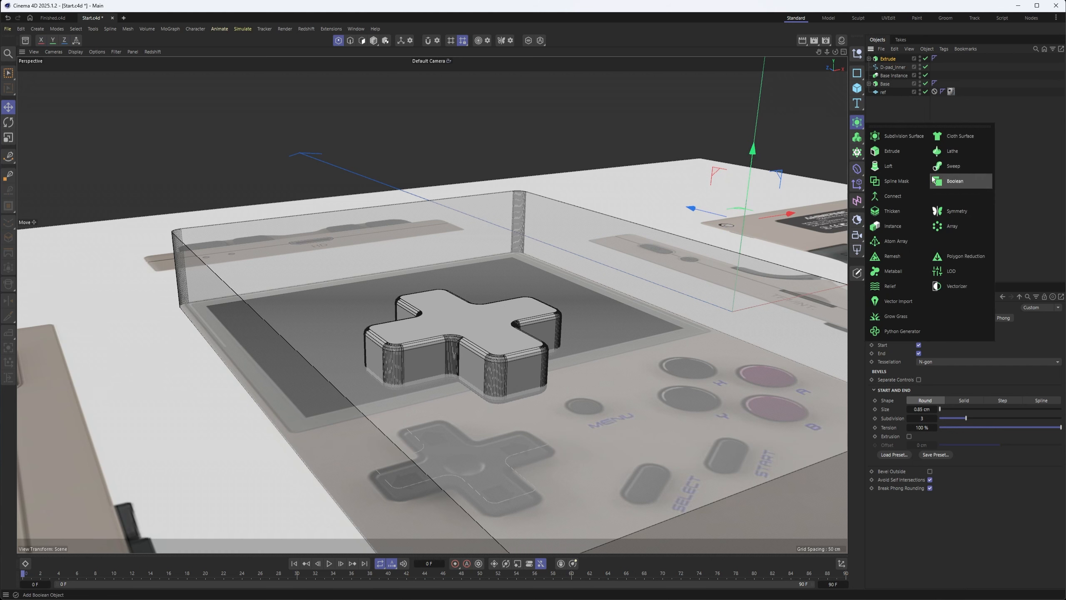
{"action": "left_click", "coordinate": [935, 185]}
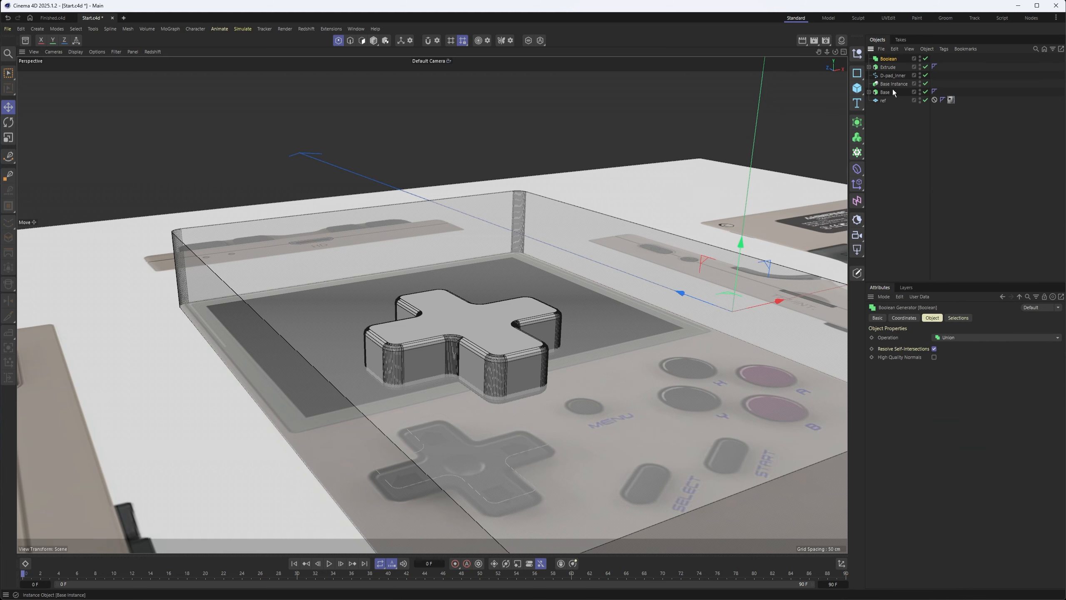
{"action": "left_click_drag", "start_coordinate": [893, 92], "coordinate": [894, 58]}
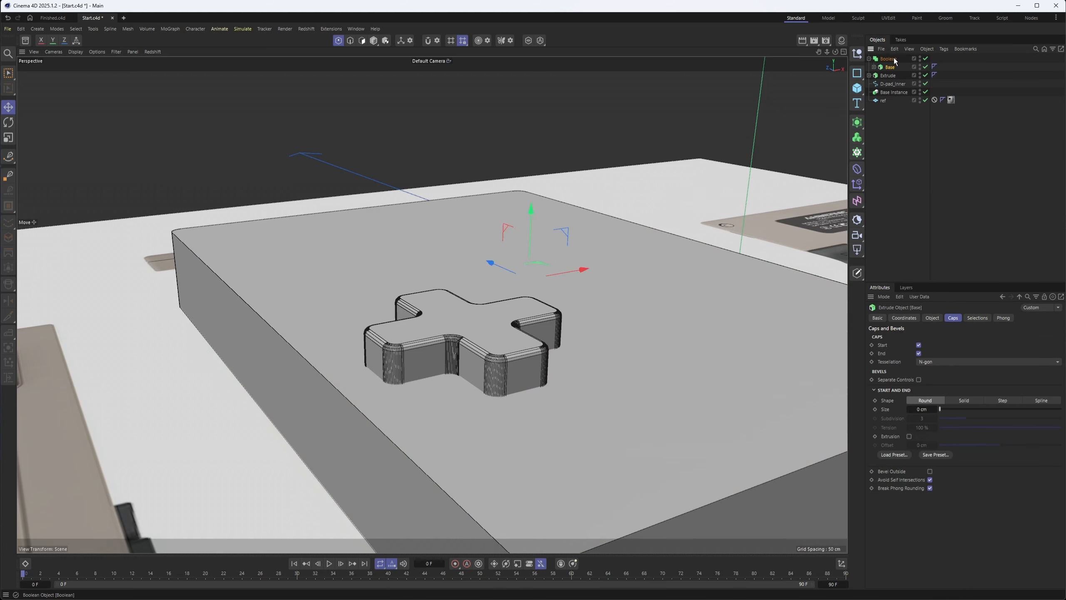
{"action": "middle_click_drag", "start_coordinate": [554, 352], "coordinate": [498, 351], "text": "alt"}
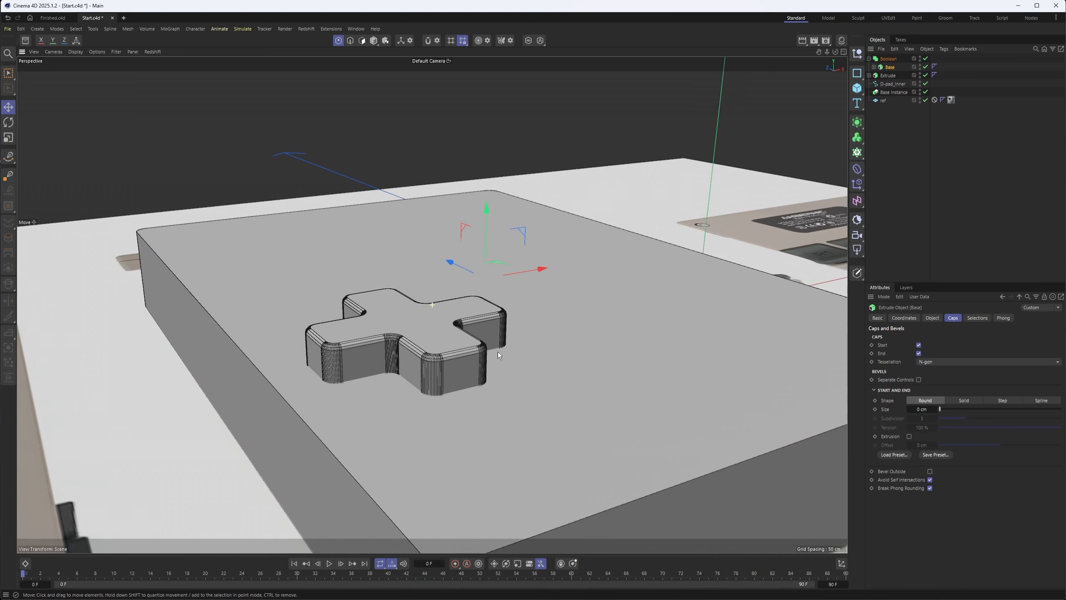
Step: Nest the D-pad extrusion in the Boolean beneath Base and rename it D-Pad_Outter
{"action": "double_click", "coordinate": [890, 77]}
{"action": "type", "text": "D-Pad"}
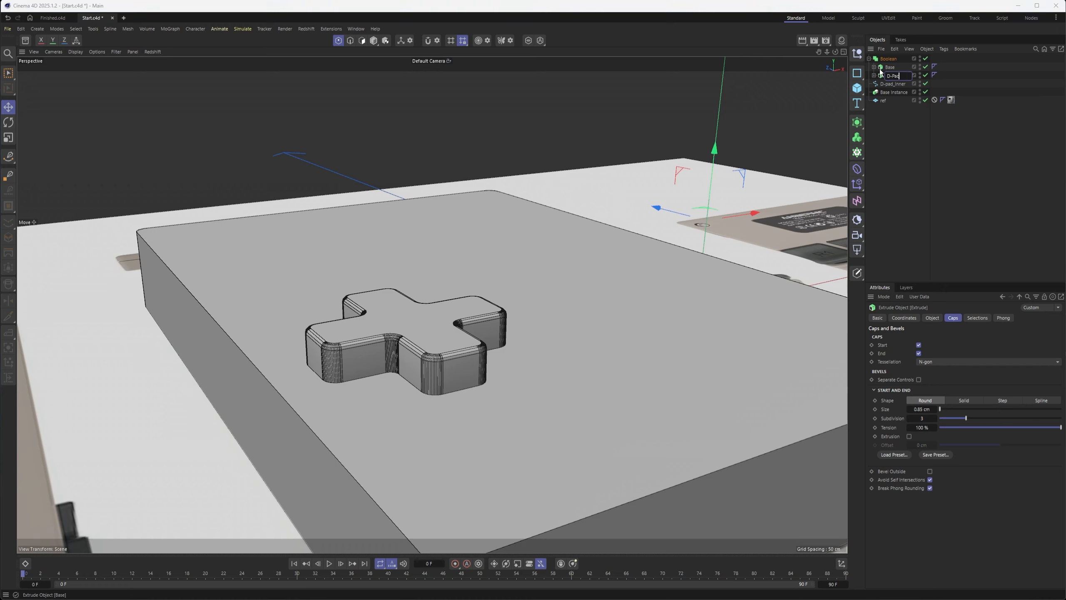
{"action": "type", "text": "_Outter"}
{"action": "key", "text": "Return"}
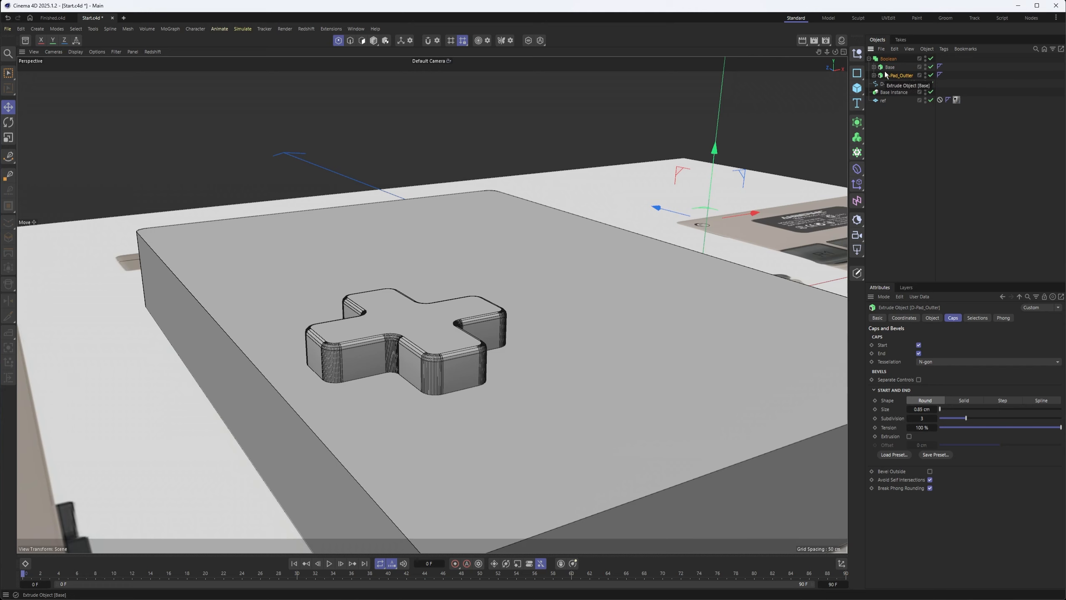
Step: Inspect the Union from inside the body, turning the Boolean off and on to compare the intersecting D-pad geometry
{"action": "left_click", "coordinate": [888, 59]}
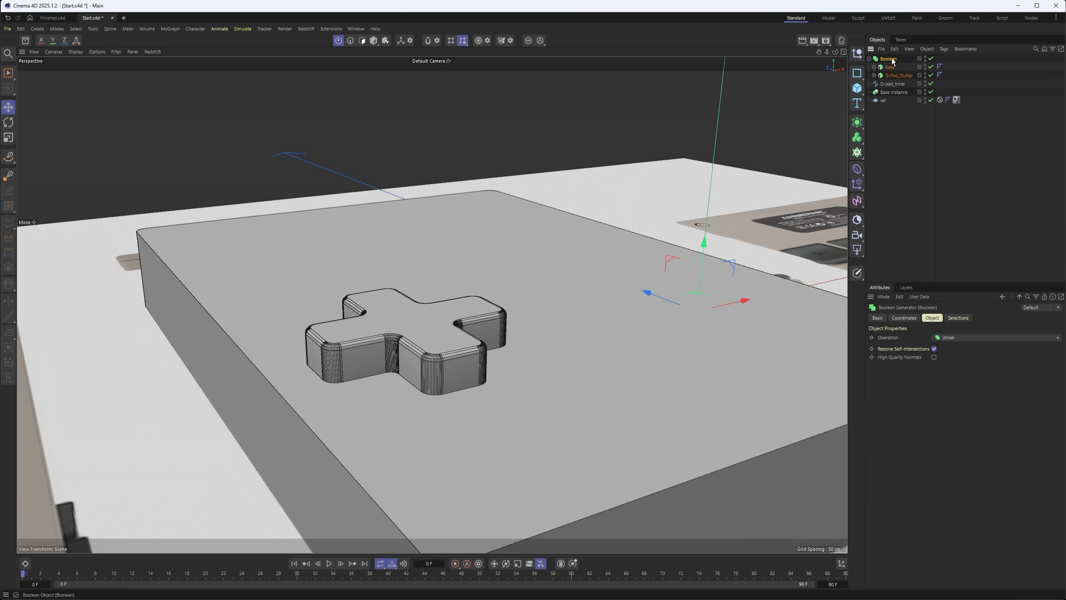
{"action": "scroll", "coordinate": [287, 337], "scroll_direction": "up", "scroll_amount": 4}
{"action": "left_click_drag", "start_coordinate": [418, 359], "coordinate": [263, 304], "text": "alt"}
{"action": "scroll", "coordinate": [450, 389], "scroll_direction": "up", "scroll_amount": 3}
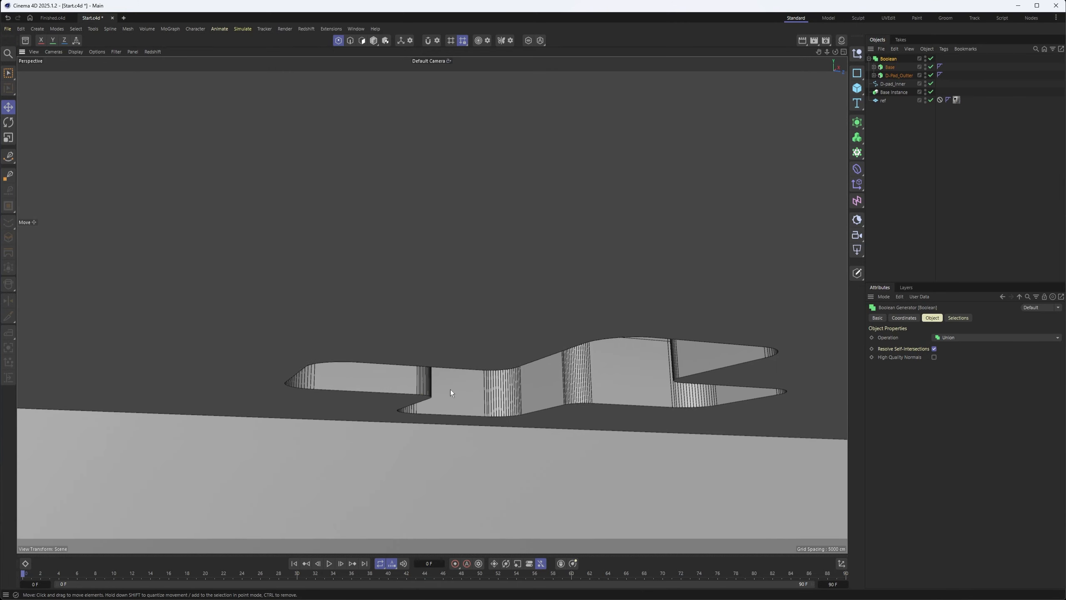
{"action": "left_click_drag", "start_coordinate": [495, 383], "coordinate": [502, 365], "text": "alt"}
{"action": "left_click", "coordinate": [931, 59]}
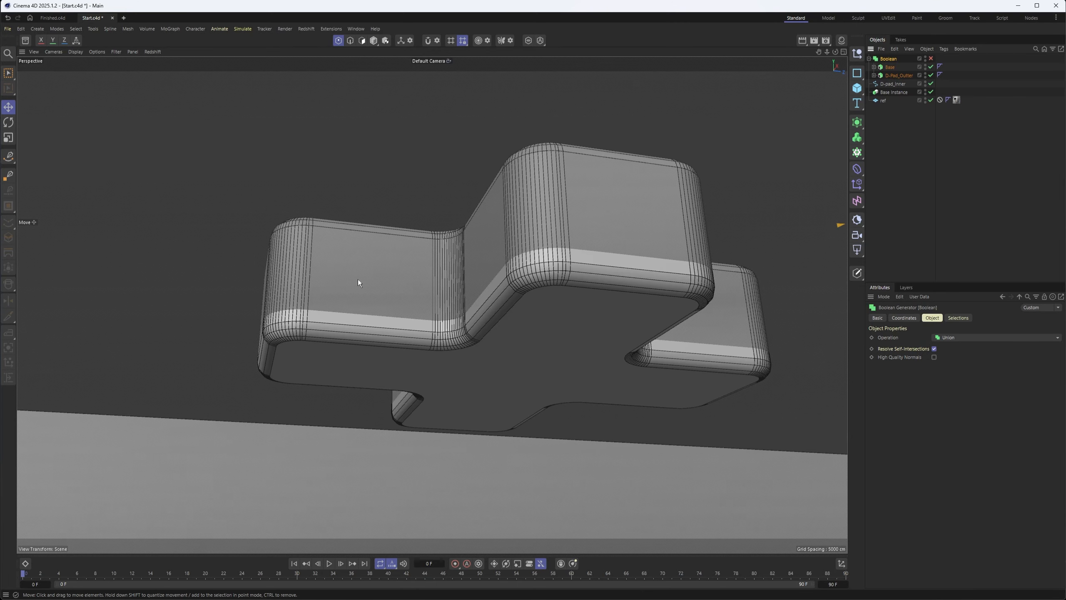
{"action": "left_click", "coordinate": [931, 58]}
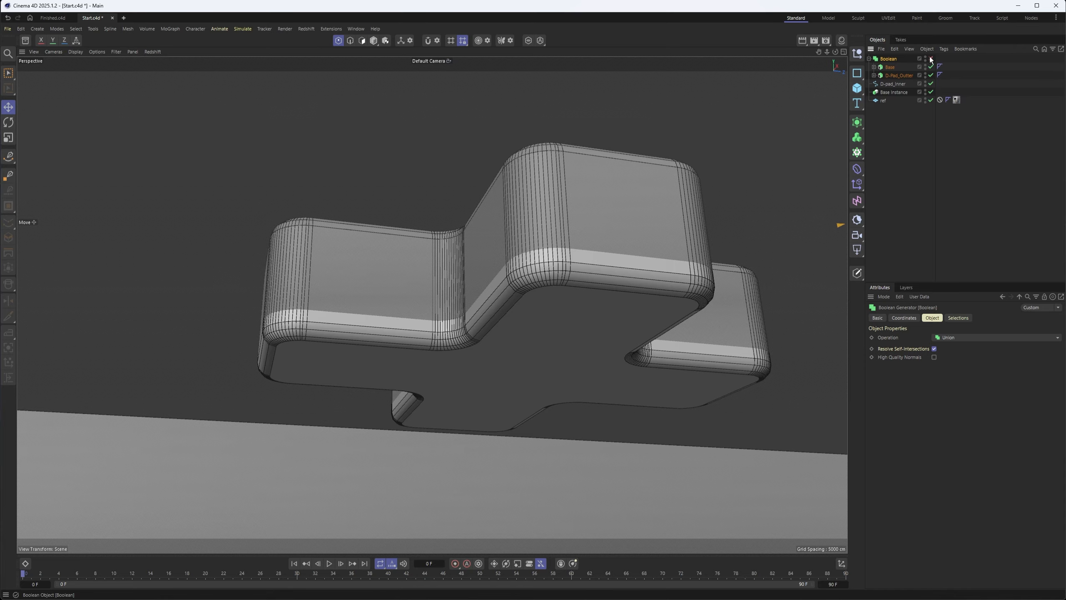
{"action": "left_click_drag", "start_coordinate": [455, 200], "coordinate": [552, 262], "text": "alt"}
{"action": "scroll", "coordinate": [423, 245], "scroll_direction": "down", "scroll_amount": 5}
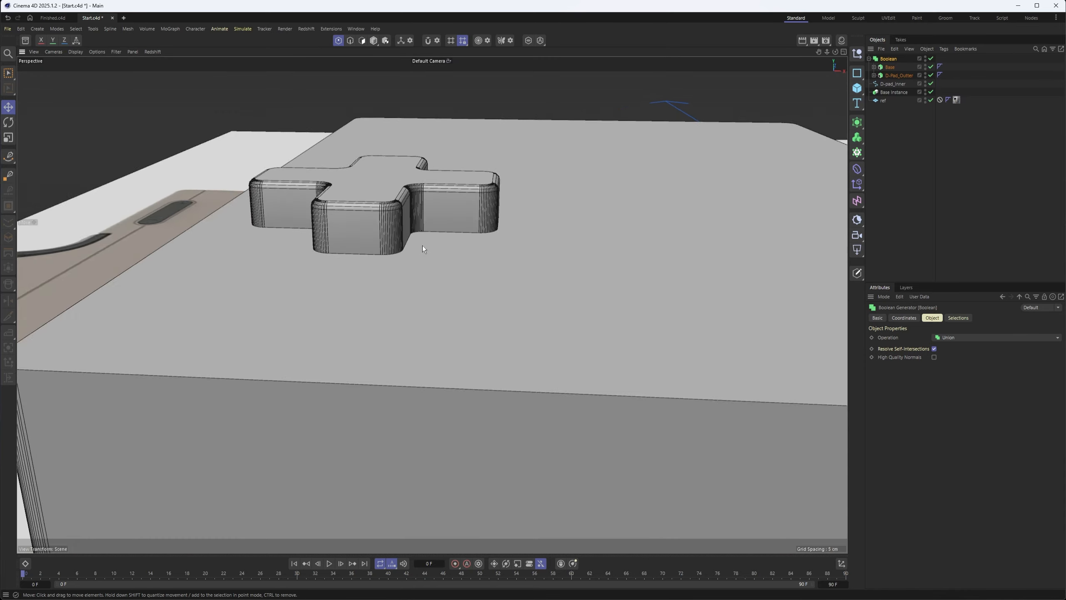
{"action": "middle_click_drag", "start_coordinate": [423, 244], "coordinate": [549, 354], "text": "alt"}
{"action": "left_click_drag", "start_coordinate": [466, 312], "coordinate": [525, 294], "text": "alt"}
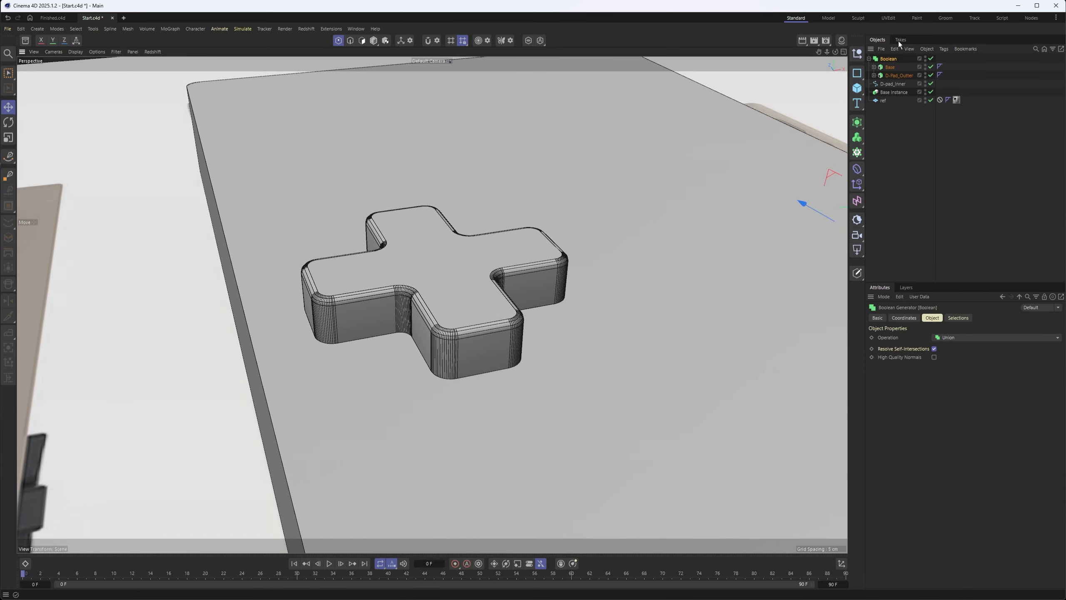
Step: Set the Boolean operation to Subtract to cut the D-pad recess into the body
{"action": "left_click", "coordinate": [963, 337]}
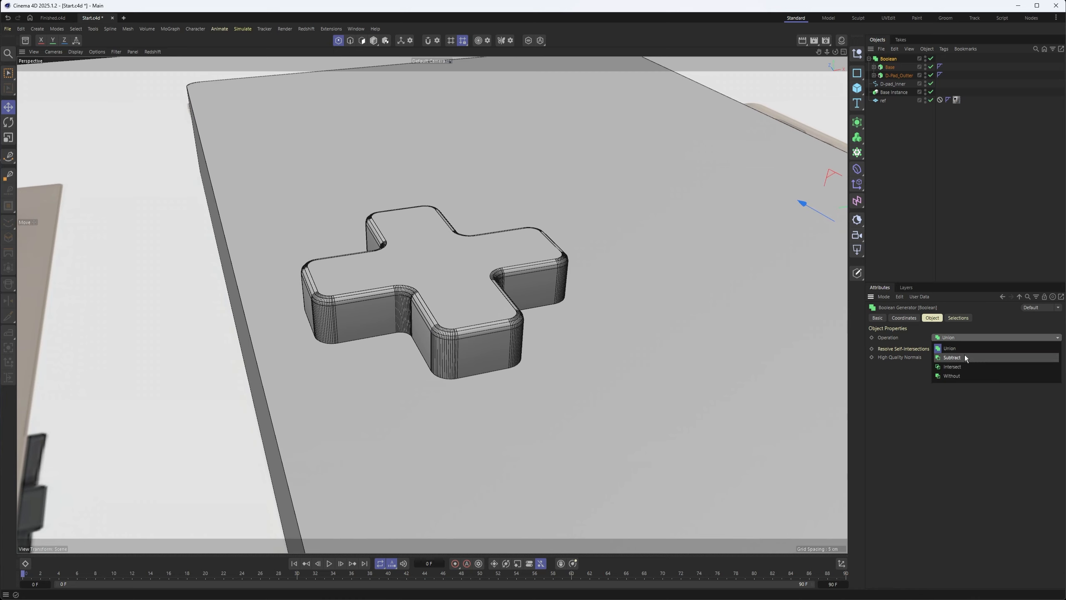
{"action": "left_click", "coordinate": [965, 357]}
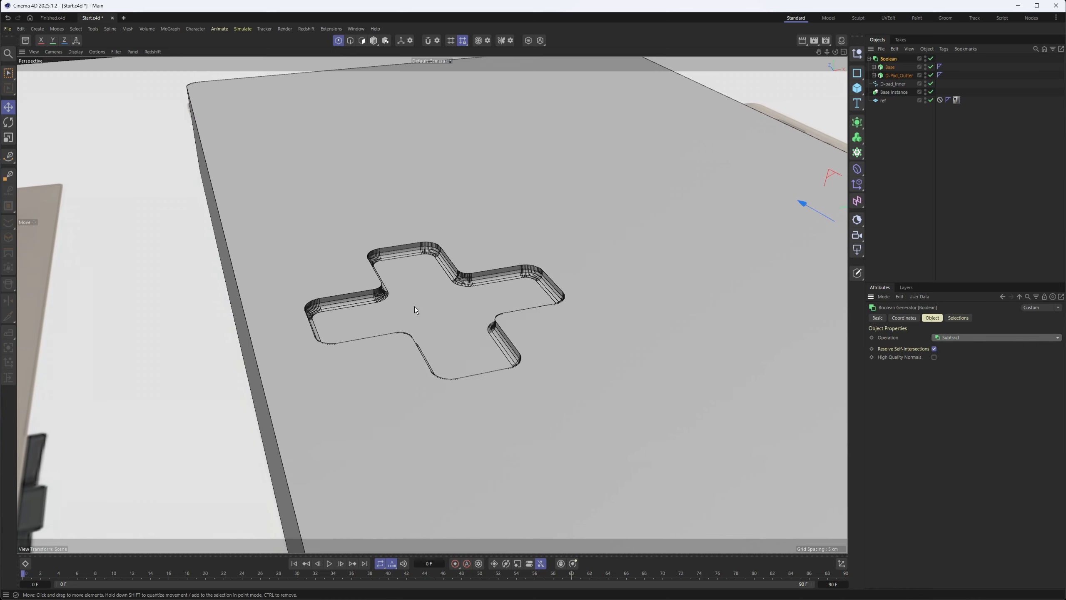
{"action": "left_click_drag", "start_coordinate": [415, 307], "coordinate": [350, 332], "text": "alt"}
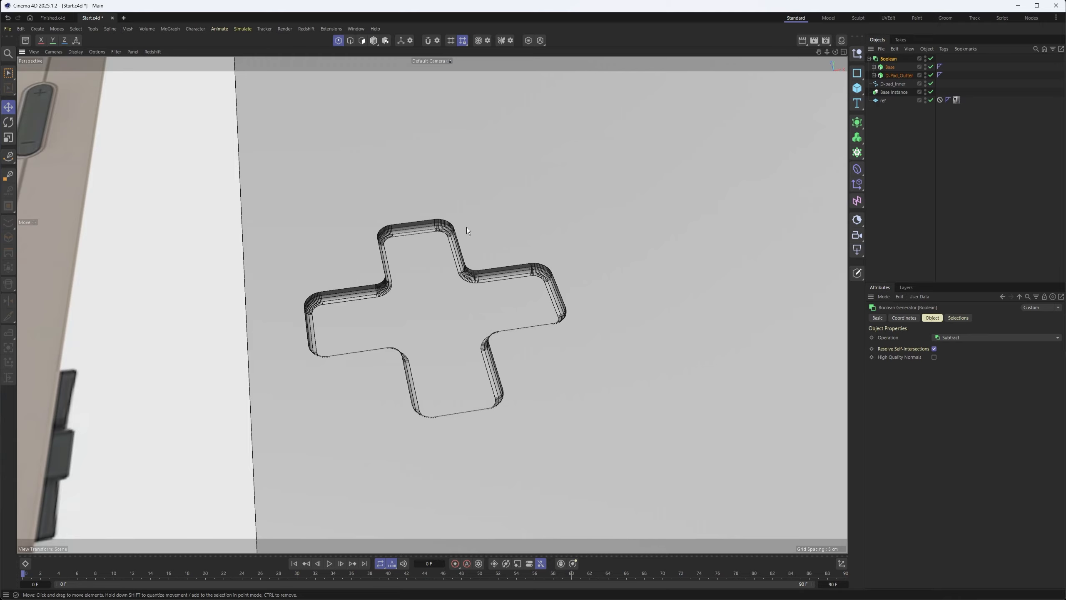
{"action": "left_click_drag", "start_coordinate": [466, 227], "coordinate": [525, 201], "text": "alt"}
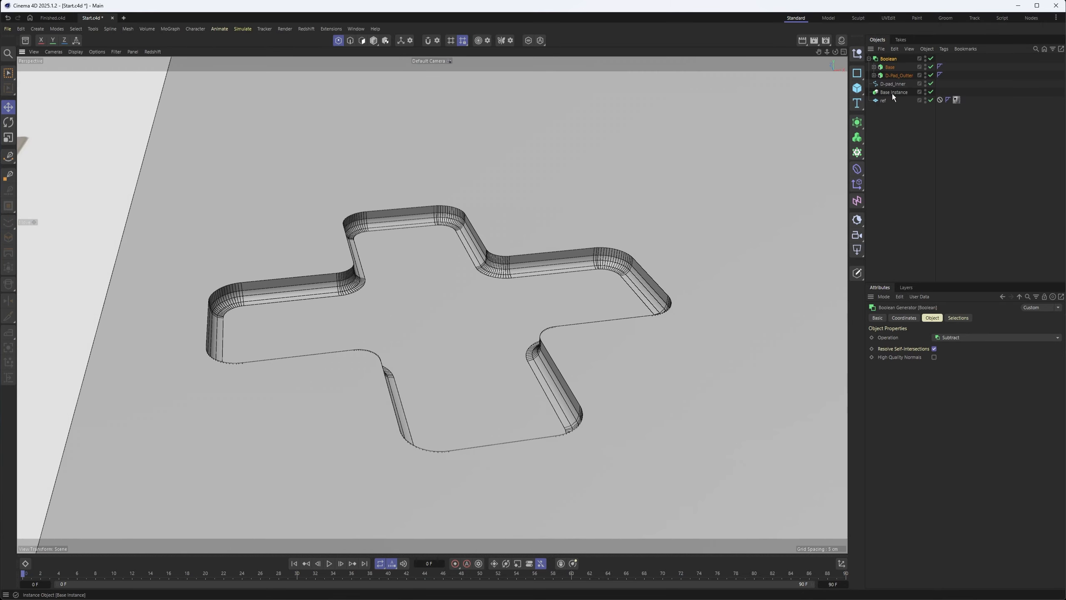
Step: Add a Cube, scale it down uniformly and move it over the body's top face
{"action": "scroll", "coordinate": [590, 255], "scroll_direction": "down", "scroll_amount": 10}
{"action": "left_click", "coordinate": [856, 88]}
{"action": "middle_click_drag", "start_coordinate": [627, 198], "coordinate": [450, 239], "text": "alt"}
{"action": "scroll", "coordinate": [458, 237], "scroll_direction": "down", "scroll_amount": 3}
{"action": "key", "text": "t"}
{"action": "left_click_drag", "start_coordinate": [620, 221], "coordinate": [330, 236]}
{"action": "key", "text": "e"}
{"action": "left_click_drag", "start_coordinate": [714, 215], "coordinate": [590, 168]}
Step: Scale the cube down further to about 31.38 cm per side and lower it into the body behind the D-pad recess
{"action": "key", "text": "t"}
{"action": "left_click_drag", "start_coordinate": [629, 173], "coordinate": [465, 176]}
{"action": "key", "text": "e"}
{"action": "scroll", "coordinate": [538, 185], "scroll_direction": "up", "scroll_amount": 2}
{"action": "scroll", "coordinate": [539, 186], "scroll_direction": "up", "scroll_amount": 2}
{"action": "left_click_drag", "start_coordinate": [548, 160], "coordinate": [550, 175]}
Step: Nest the Cube in the Boolean beneath D-Pad_Outter so that it is also subtracted from the body
{"action": "left_click", "coordinate": [885, 76]}
{"action": "left_click", "coordinate": [889, 83]}
{"action": "left_click", "coordinate": [887, 67]}
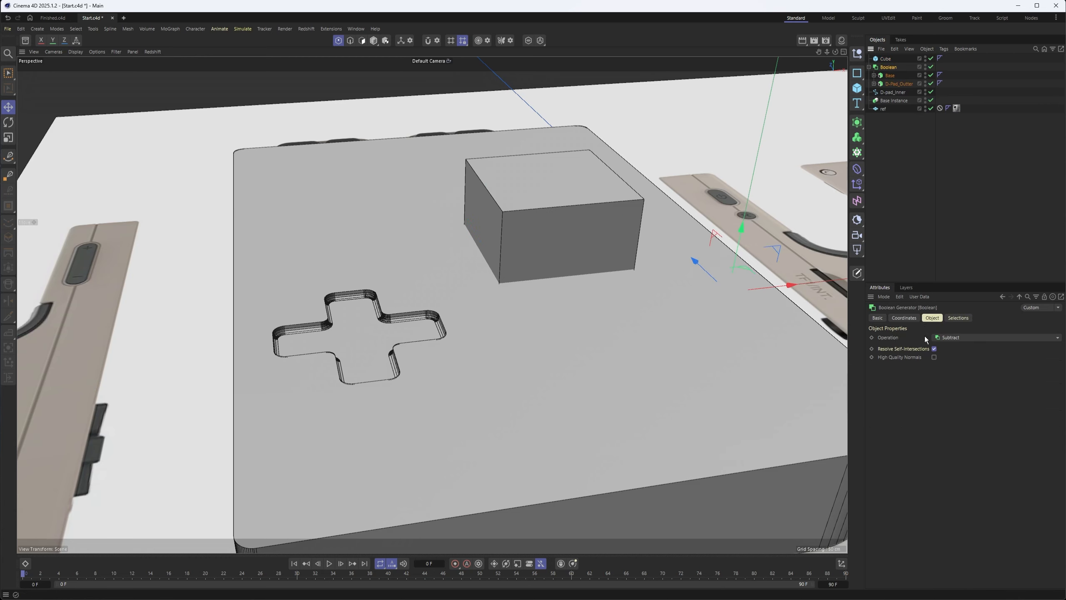
{"action": "left_click_drag", "start_coordinate": [886, 59], "coordinate": [900, 86]}
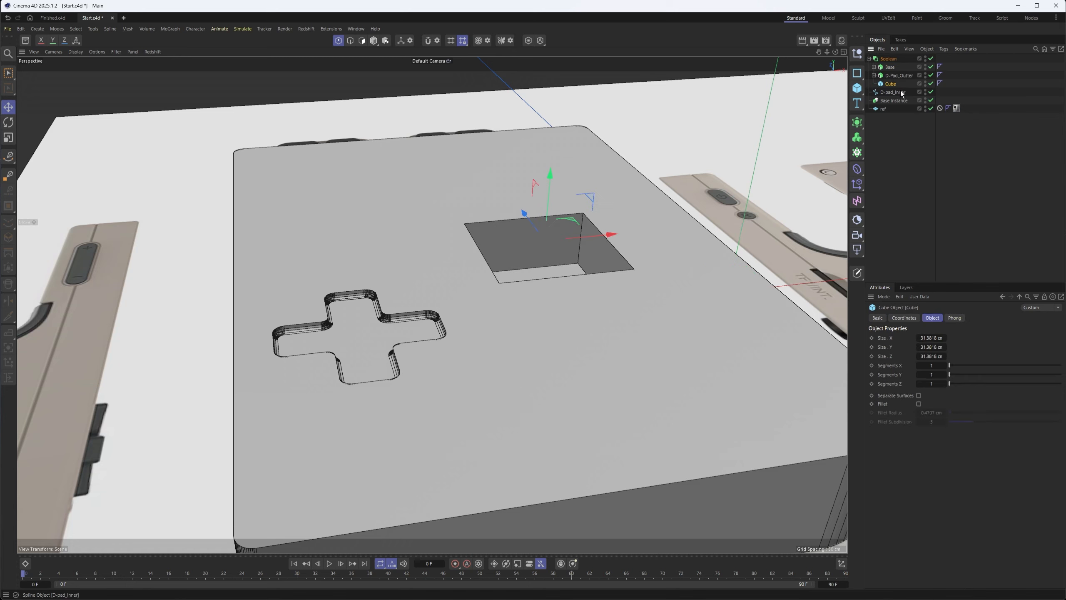
{"action": "left_click_drag", "start_coordinate": [786, 146], "coordinate": [510, 321], "text": "alt"}
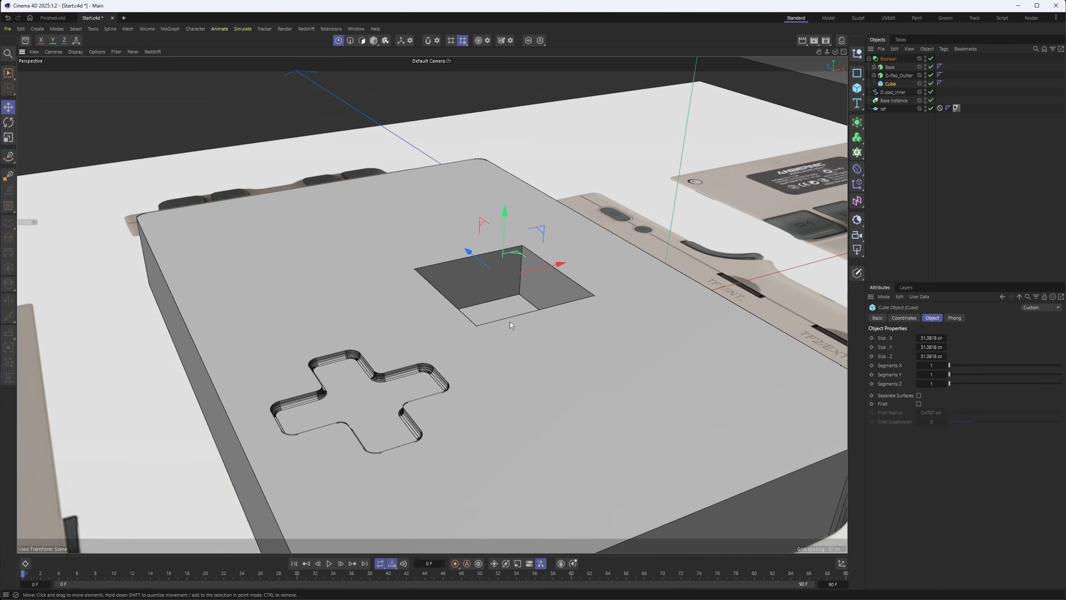
Step: Add a Boolean tag to the Cube, set its operation to Union and turn off Resolve Self-Intersections
{"action": "right_click", "coordinate": [888, 83]}
{"action": "mouse_move", "coordinate": [925, 152]}
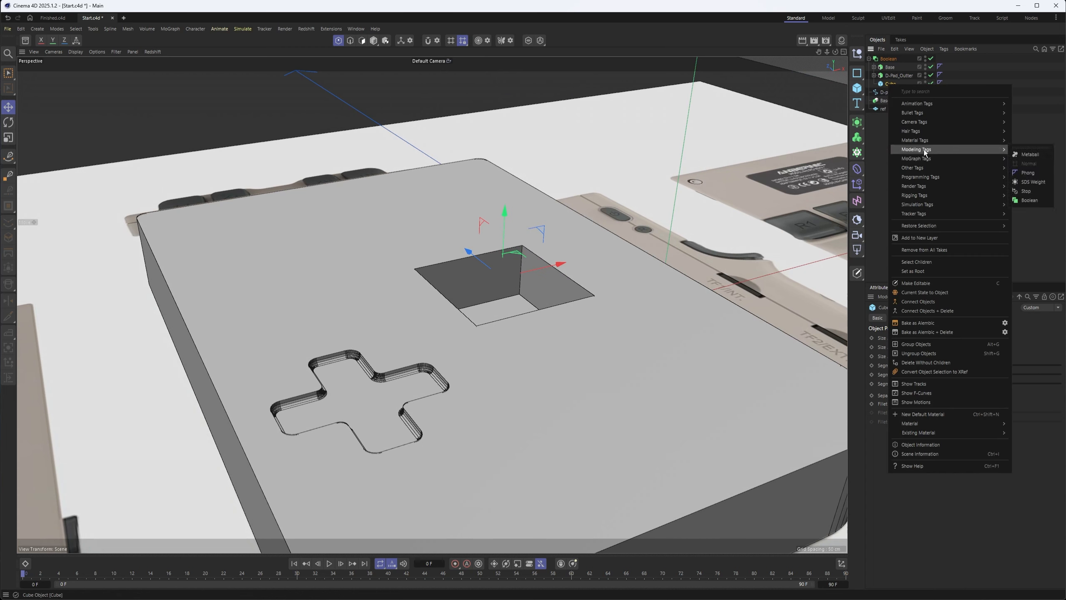
{"action": "left_click", "coordinate": [1032, 201]}
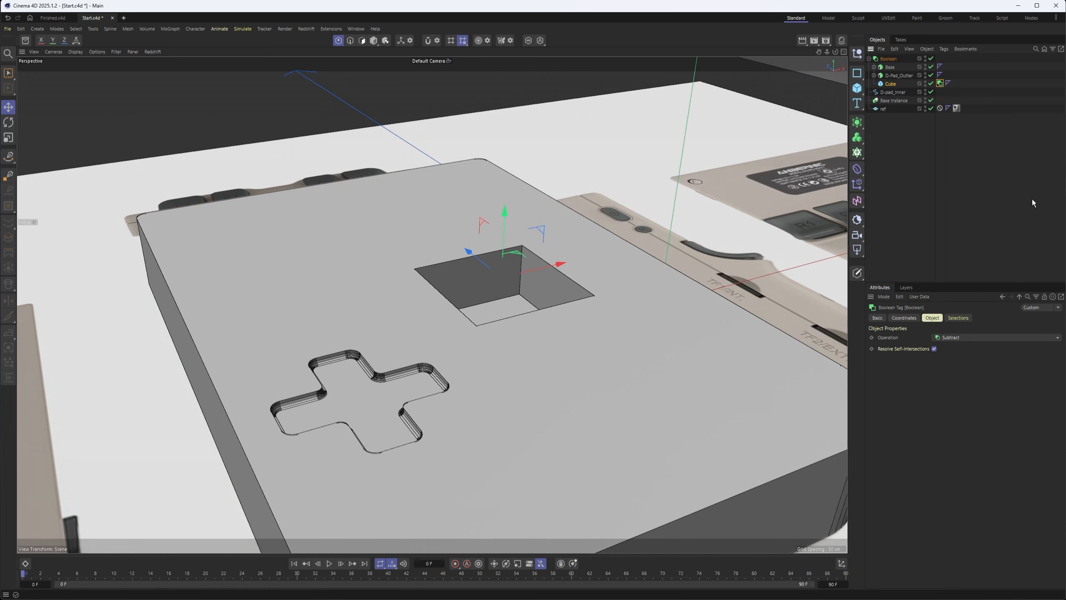
{"action": "left_click", "coordinate": [946, 337]}
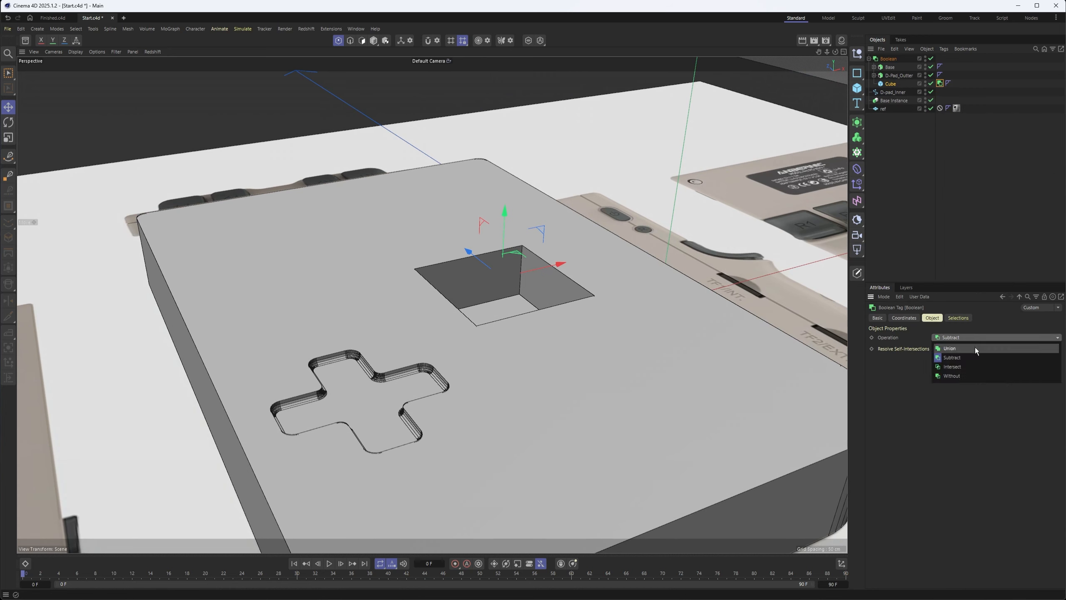
{"action": "left_click", "coordinate": [974, 348]}
{"action": "left_click", "coordinate": [935, 349]}
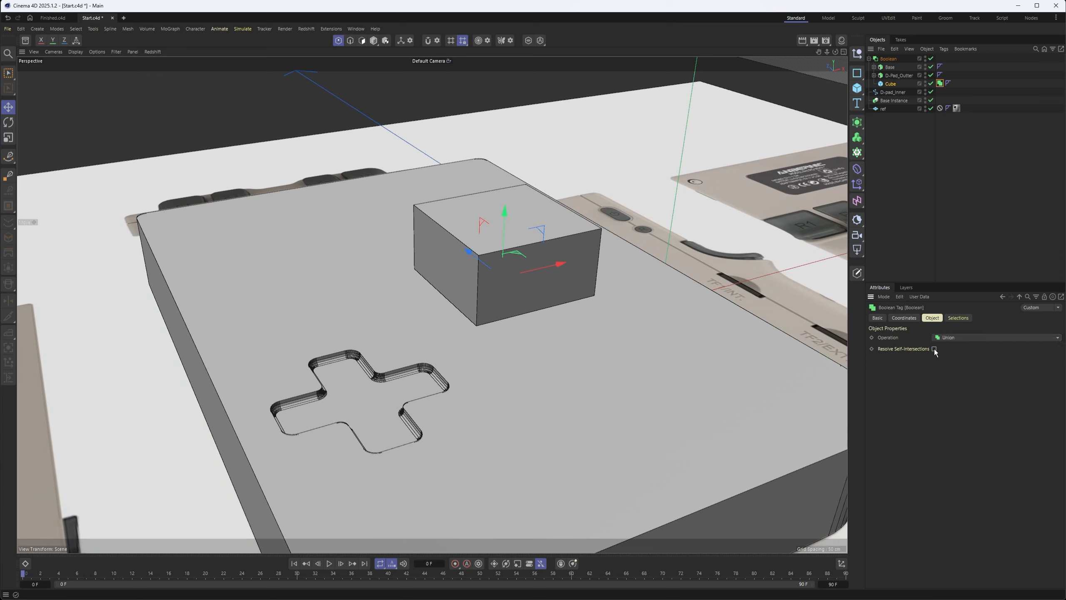
Step: Enable the Intersect Edges selection in the Cube's Boolean tag and inspect where the cube meets the body
{"action": "left_click", "coordinate": [957, 318]}
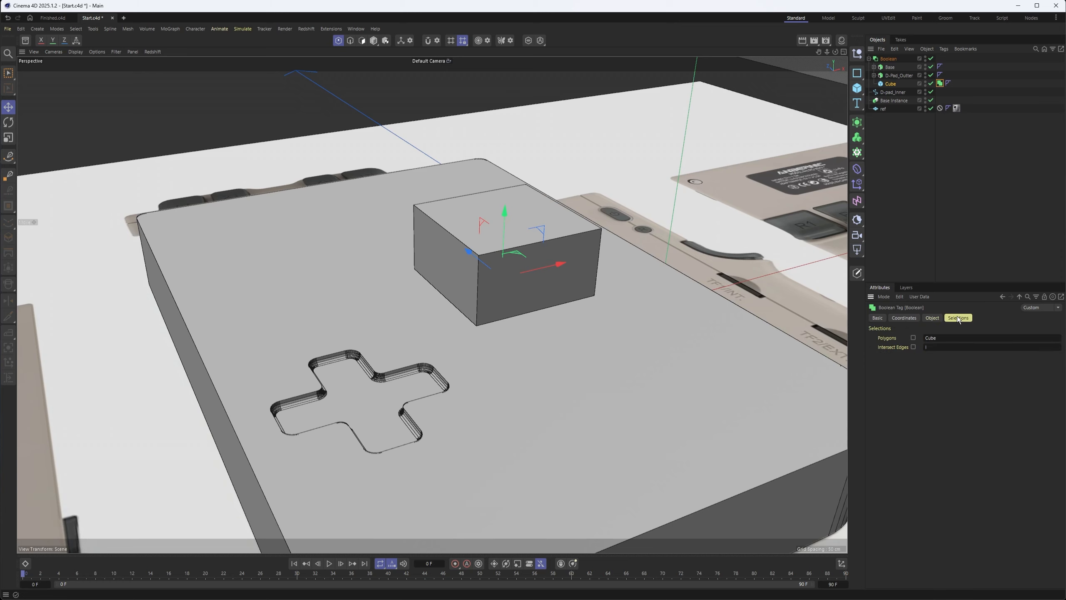
{"action": "left_click", "coordinate": [913, 337]}
{"action": "left_click", "coordinate": [914, 348]}
{"action": "left_click", "coordinate": [915, 347]}
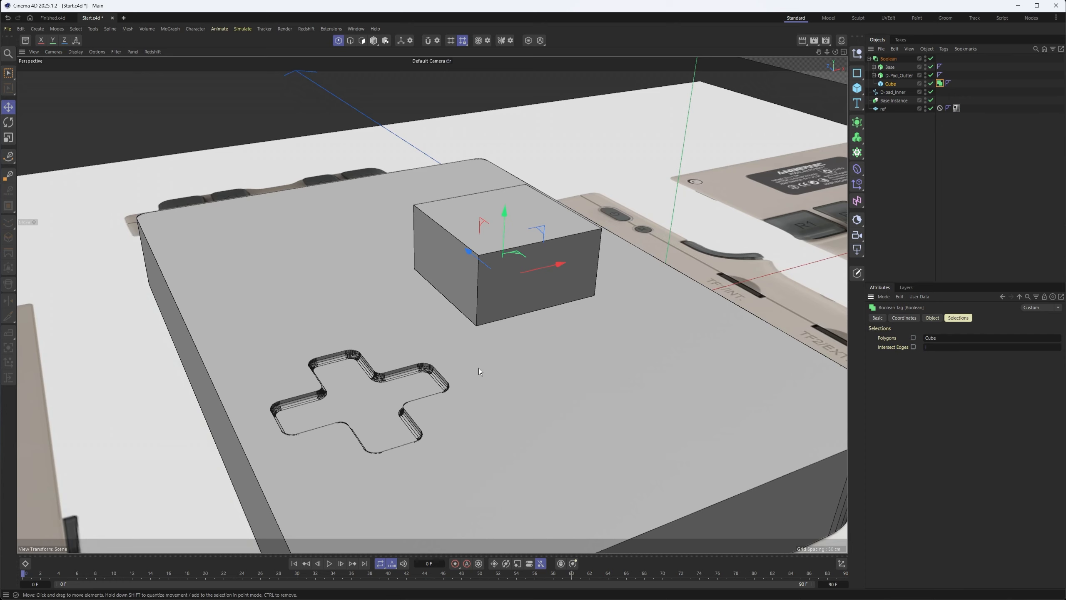
{"action": "middle_click_drag", "start_coordinate": [457, 327], "coordinate": [446, 339], "text": "alt"}
{"action": "right_click_drag", "start_coordinate": [441, 329], "coordinate": [578, 314], "text": "alt"}
{"action": "left_click_drag", "start_coordinate": [578, 315], "coordinate": [663, 340], "text": "alt"}
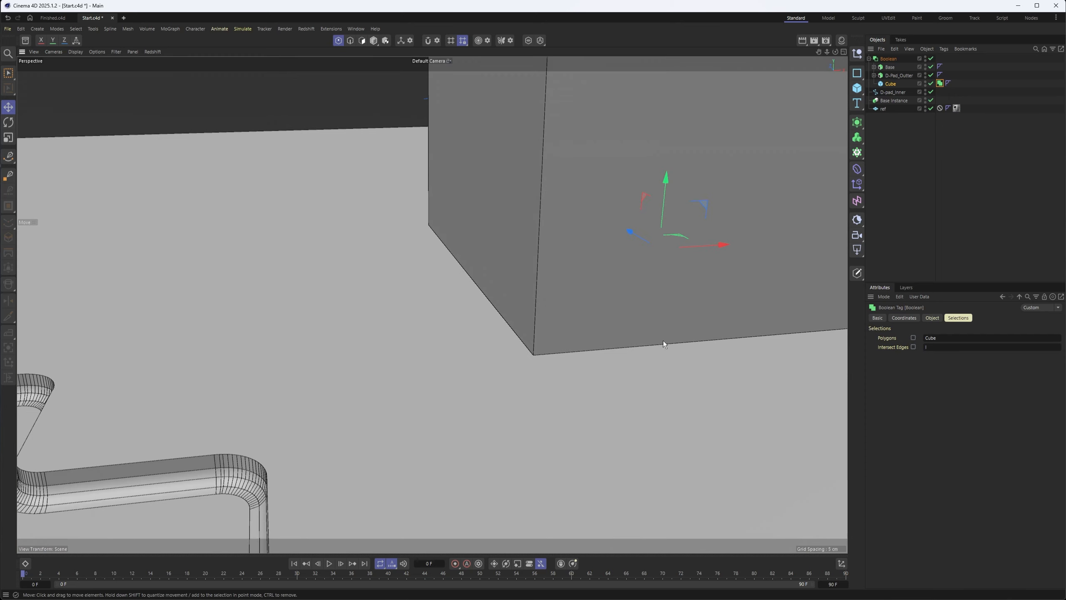
{"action": "left_click", "coordinate": [915, 349]}
{"action": "right_click_drag", "start_coordinate": [694, 324], "coordinate": [590, 321], "text": "alt"}
{"action": "middle_click_drag", "start_coordinate": [672, 321], "coordinate": [557, 318], "text": "alt"}
{"action": "left_click_drag", "start_coordinate": [557, 318], "coordinate": [561, 330], "text": "alt"}
{"action": "right_click_drag", "start_coordinate": [562, 330], "coordinate": [629, 318], "text": "alt"}
{"action": "left_click_drag", "start_coordinate": [628, 318], "coordinate": [589, 302], "text": "alt"}
{"action": "right_click_drag", "start_coordinate": [589, 302], "coordinate": [595, 277], "text": "alt"}
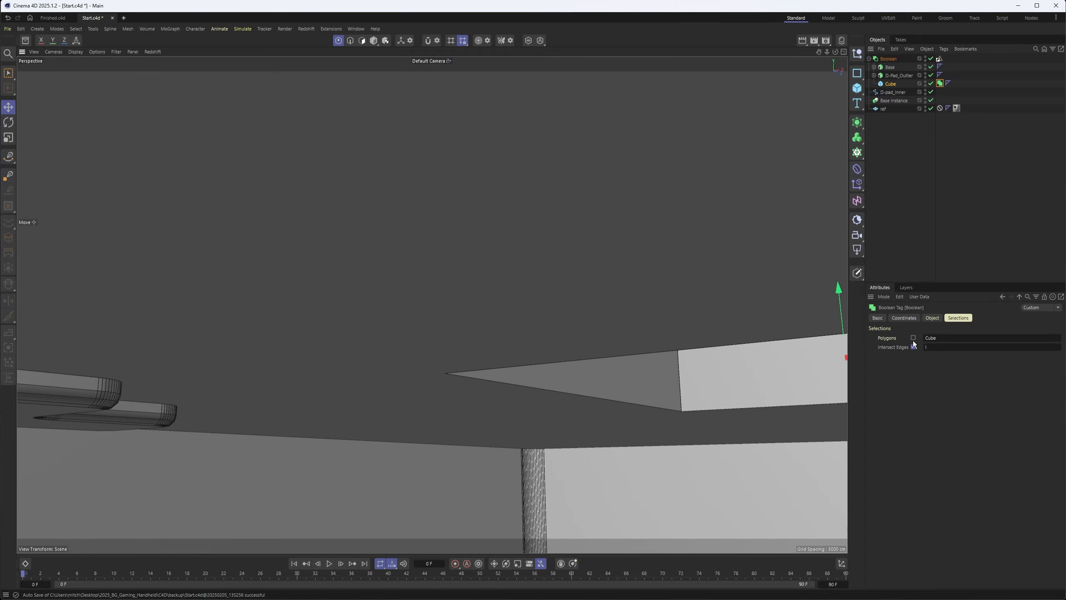
Step: Examine the selection options of the main Boolean generator
{"action": "left_click_drag", "start_coordinate": [568, 249], "coordinate": [611, 297], "text": "alt"}
{"action": "right_click_drag", "start_coordinate": [611, 297], "coordinate": [444, 242], "text": "alt"}
{"action": "middle_click_drag", "start_coordinate": [444, 241], "coordinate": [817, 315], "text": "alt"}
{"action": "right_click_drag", "start_coordinate": [817, 315], "coordinate": [812, 212], "text": "alt"}
{"action": "left_click", "coordinate": [888, 59]}
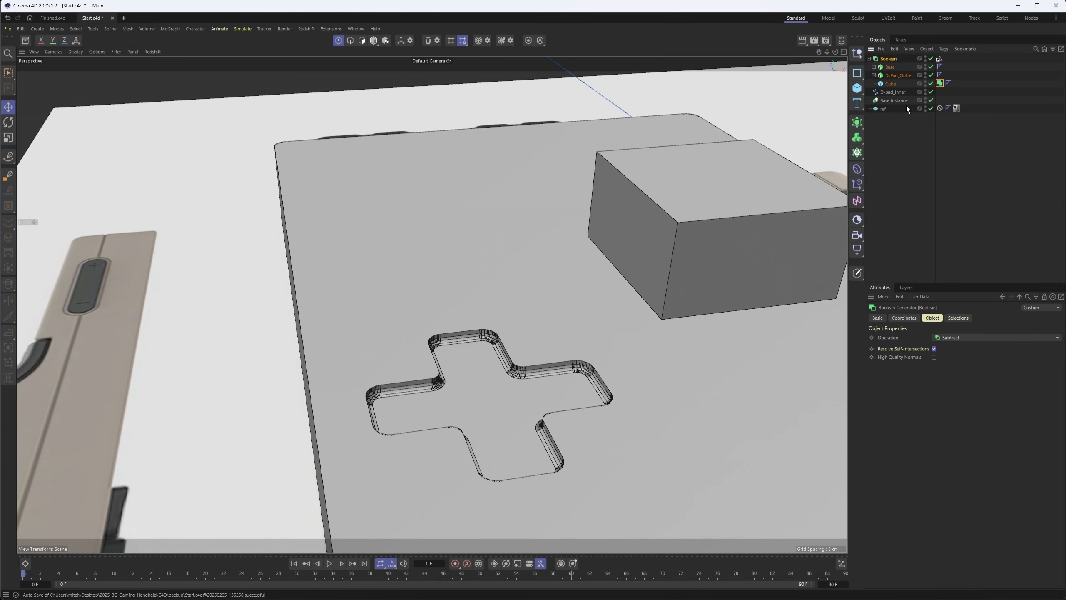
{"action": "left_click", "coordinate": [963, 317]}
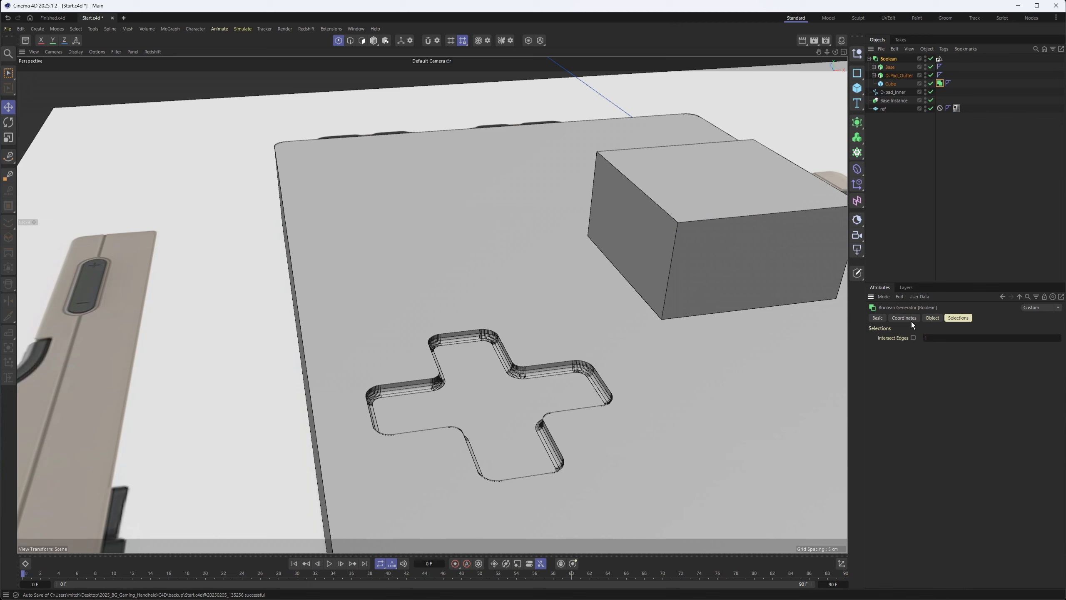
{"action": "left_click_drag", "start_coordinate": [616, 243], "coordinate": [583, 251], "text": "alt"}
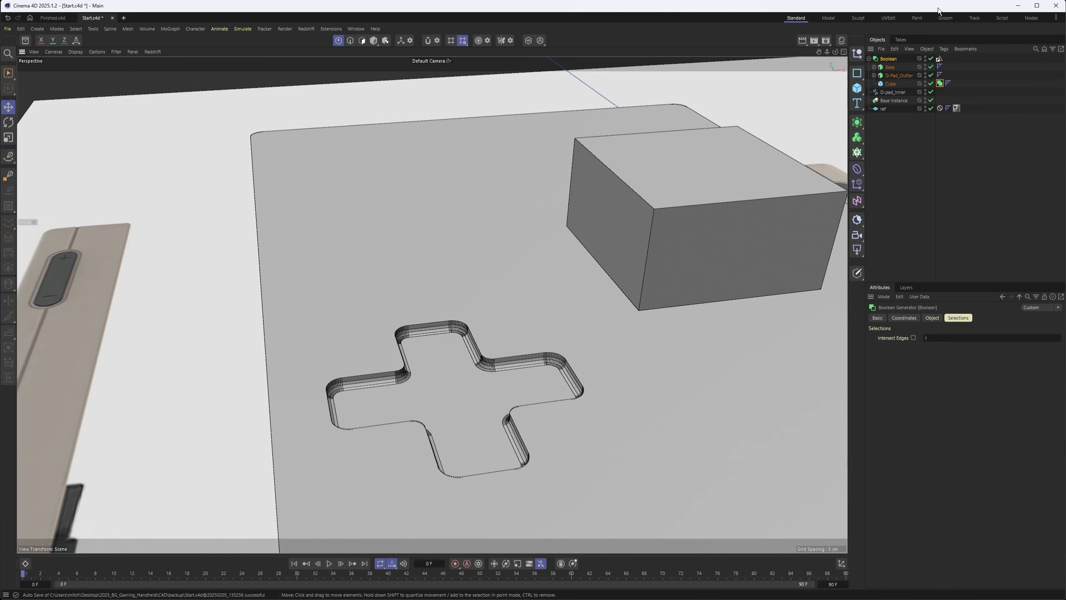
Step: Delete the Cube from the Boolean
{"action": "left_click", "coordinate": [940, 58]}
{"action": "left_click", "coordinate": [889, 85]}
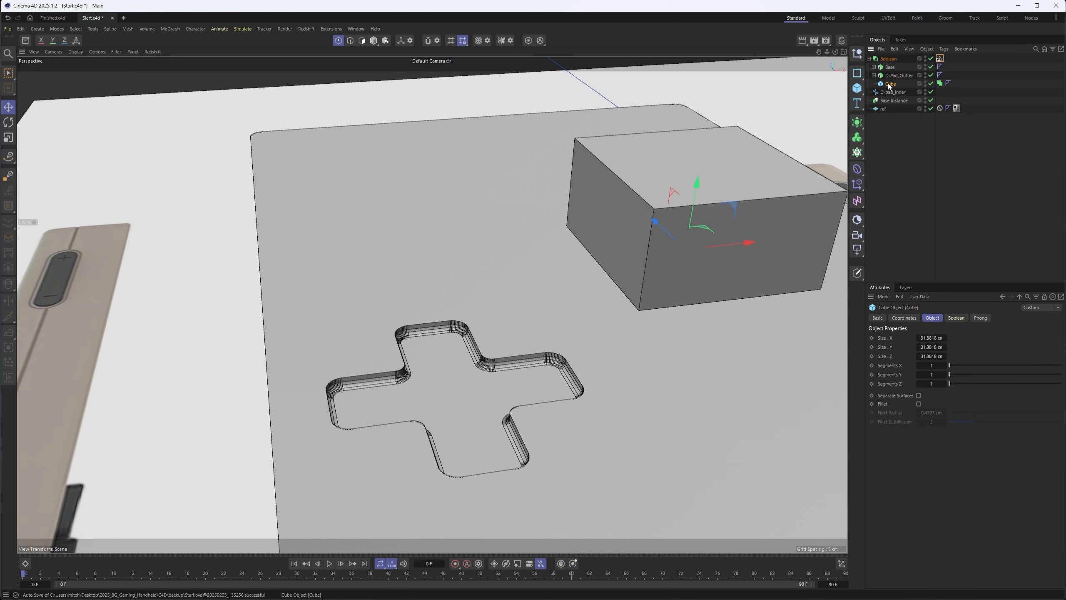
{"action": "key", "text": "Delete"}
Step: Put the D-pad_Inner spline in an Extrude generator and set its offset to 21 cm
{"action": "left_click_drag", "start_coordinate": [591, 303], "coordinate": [526, 353], "text": "alt"}
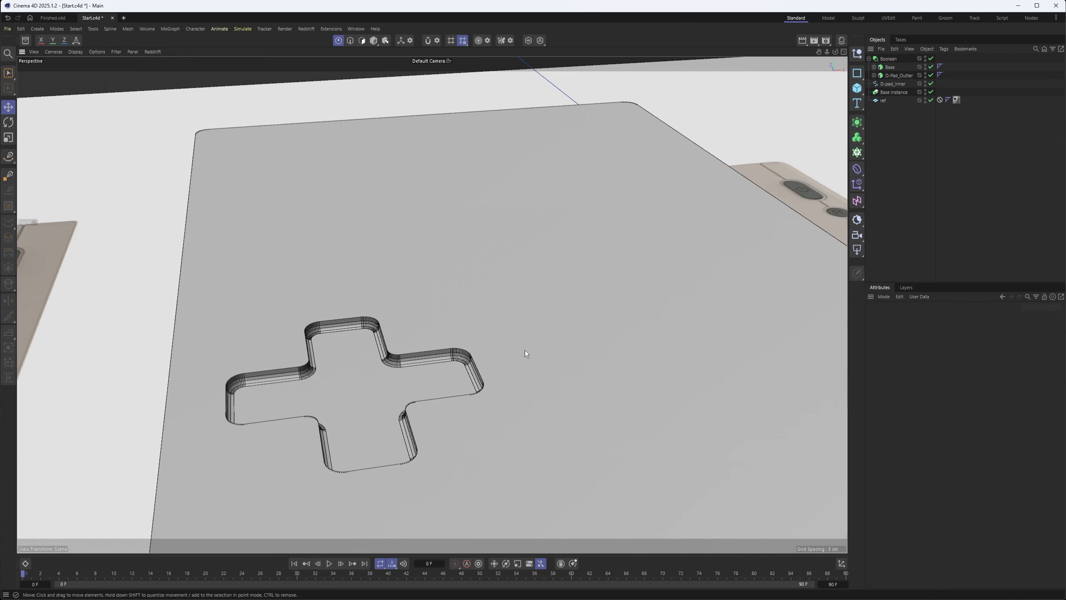
{"action": "mouse_move", "coordinate": [525, 349]}
{"action": "right_mouse_down", "text": "alt"}
{"action": "mouse_move", "coordinate": [447, 348]}
{"action": "mouse_move", "coordinate": [541, 338]}
{"action": "right_mouse_up", "text": "alt"}
{"action": "left_click", "coordinate": [427, 390]}
{"action": "left_click", "coordinate": [889, 85]}
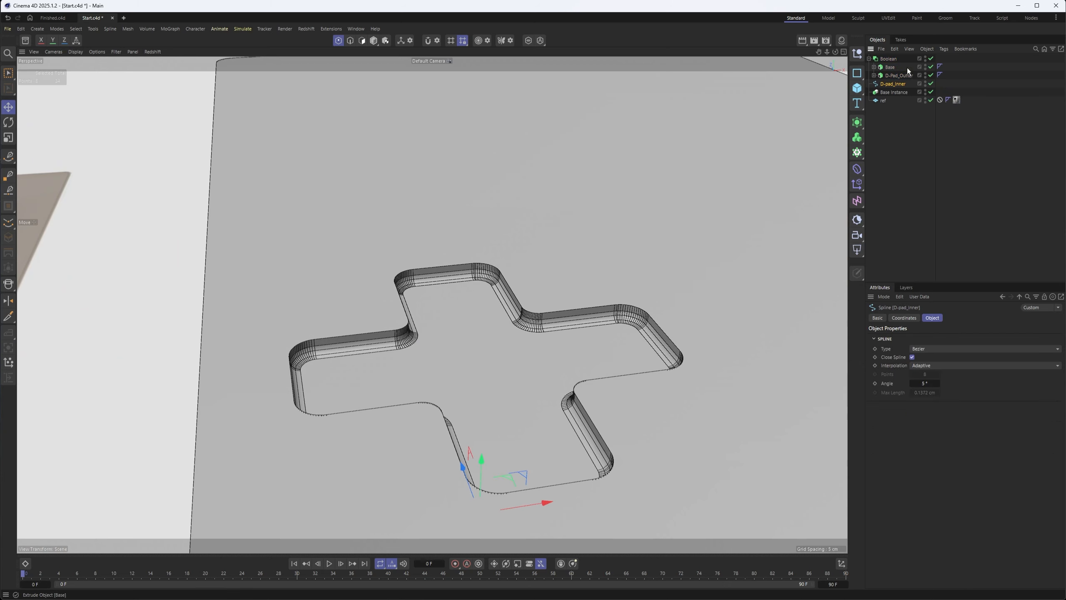
{"action": "left_click", "coordinate": [857, 122]}
{"action": "left_click", "coordinate": [892, 147]}
{"action": "left_click", "coordinate": [953, 317]}
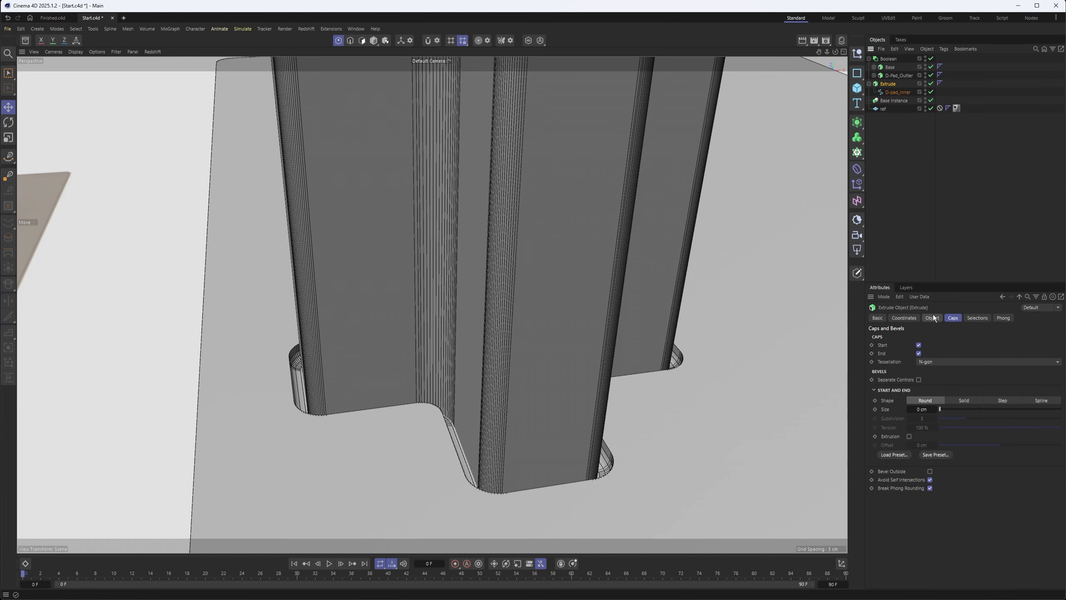
{"action": "left_click", "coordinate": [931, 318]}
{"action": "left_click_drag", "start_coordinate": [962, 347], "coordinate": [953, 347]}
{"action": "scroll", "coordinate": [542, 357], "scroll_direction": "down", "scroll_amount": 4}
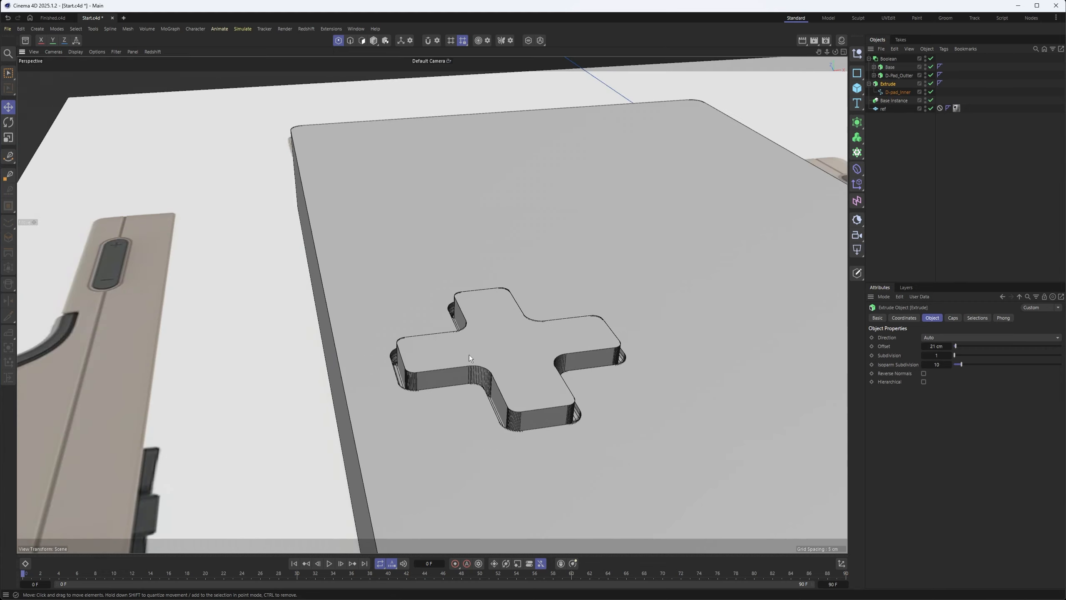
Step: Reduce the D-pad extrude's offset to 9 cm and raise it about 11.5 cm so it protrudes from the recess
{"action": "left_click_drag", "start_coordinate": [470, 354], "coordinate": [557, 332], "text": "alt"}
{"action": "mouse_move", "coordinate": [497, 248]}
{"action": "left_mouse_down"}
{"action": "mouse_move", "coordinate": [516, 152]}
{"action": "mouse_move", "coordinate": [509, 247]}
{"action": "left_mouse_up"}
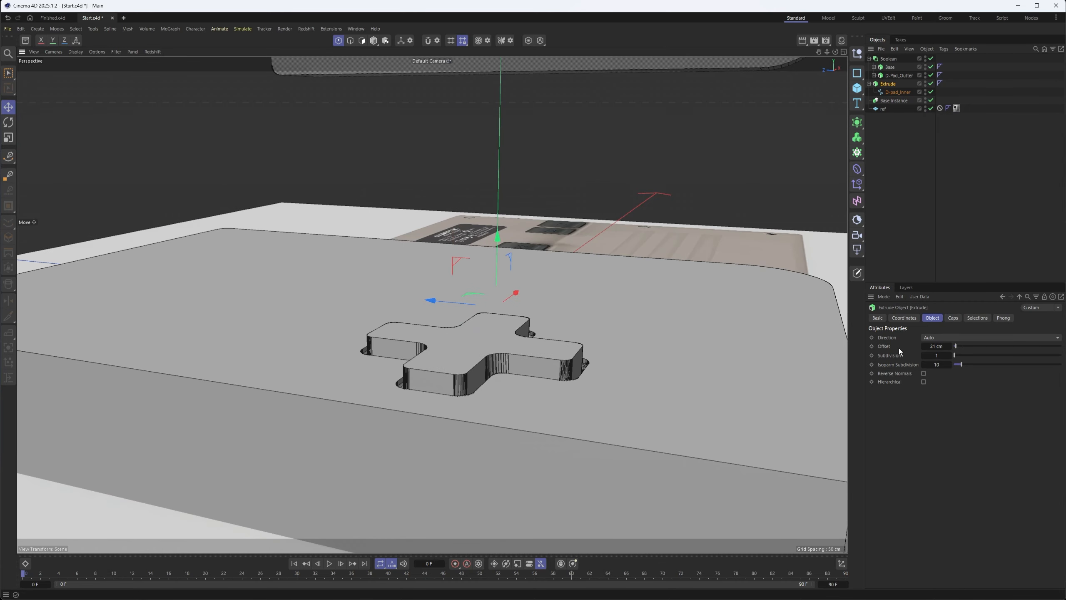
{"action": "left_click_drag", "start_coordinate": [923, 348], "coordinate": [923, 353]}
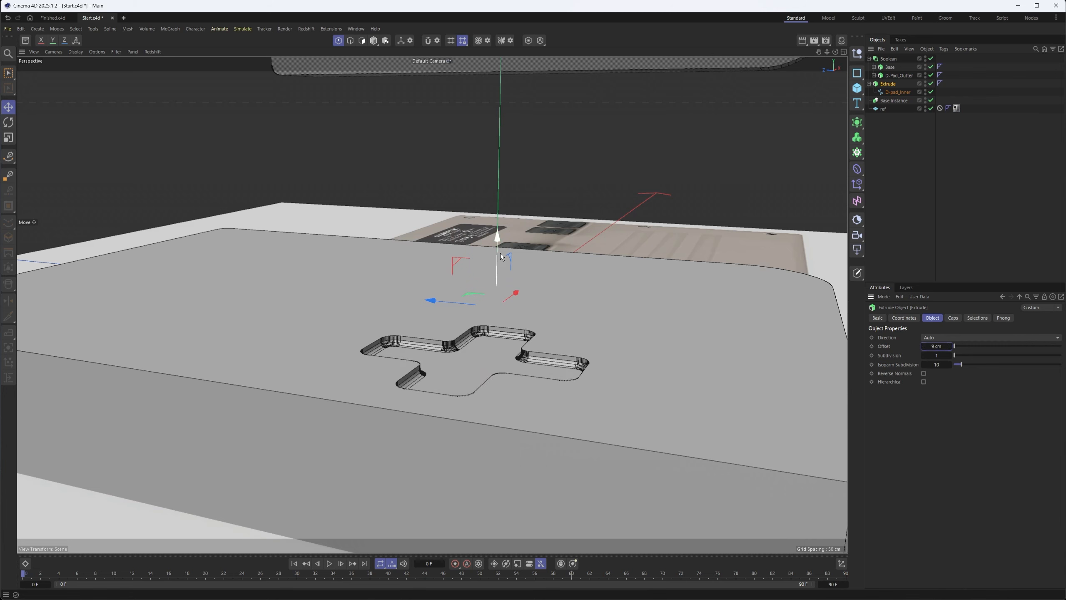
{"action": "left_click_drag", "start_coordinate": [500, 252], "coordinate": [503, 211]}
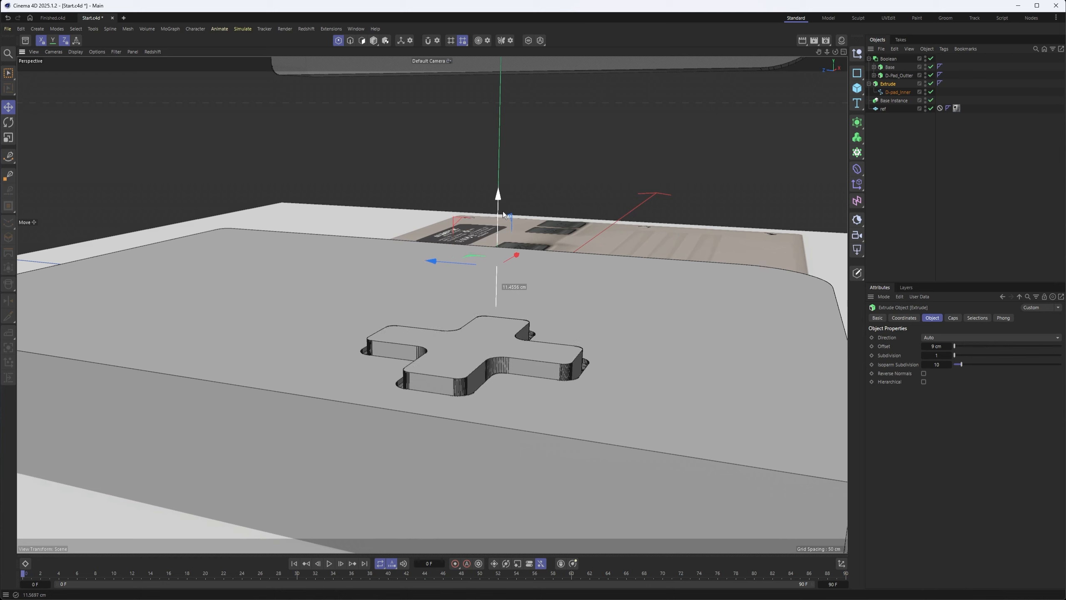
Step: Round the cap edges of the D-pad extrude with a 0.51 cm bevel
{"action": "left_click", "coordinate": [952, 318]}
{"action": "left_click_drag", "start_coordinate": [939, 409], "coordinate": [939, 409]}
{"action": "left_click_drag", "start_coordinate": [580, 338], "coordinate": [464, 385], "text": "alt"}
{"action": "middle_click_drag", "start_coordinate": [683, 299], "coordinate": [573, 343], "text": "alt"}
{"action": "right_click_drag", "start_coordinate": [576, 345], "coordinate": [488, 334], "text": "alt"}
{"action": "middle_click_drag", "start_coordinate": [597, 333], "coordinate": [657, 327], "text": "alt"}
{"action": "left_click_drag", "start_coordinate": [517, 315], "coordinate": [549, 358], "text": "alt"}
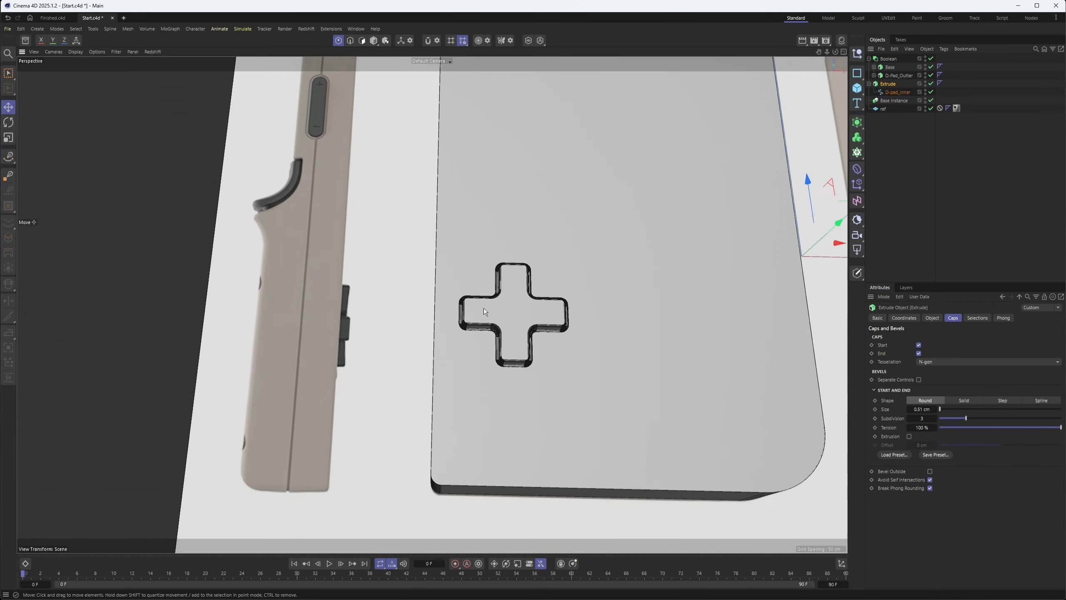
{"action": "right_click_drag", "start_coordinate": [483, 309], "coordinate": [572, 299], "text": "alt"}
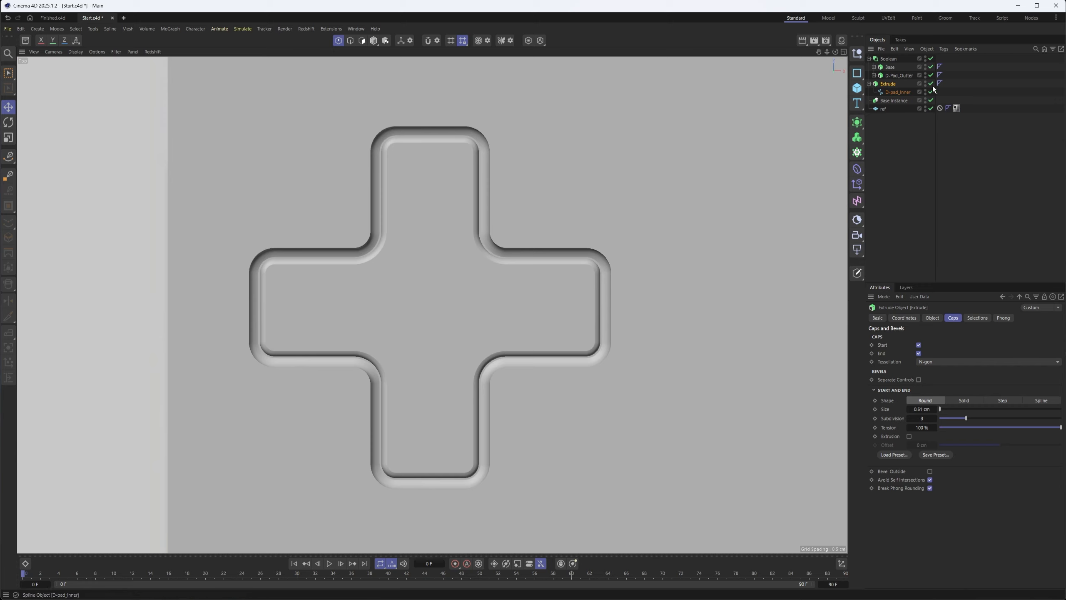
Step: Turn on X-Ray for the D-pad extrude and the Boolean body to reveal the reference image
{"action": "left_click", "coordinate": [888, 59]}
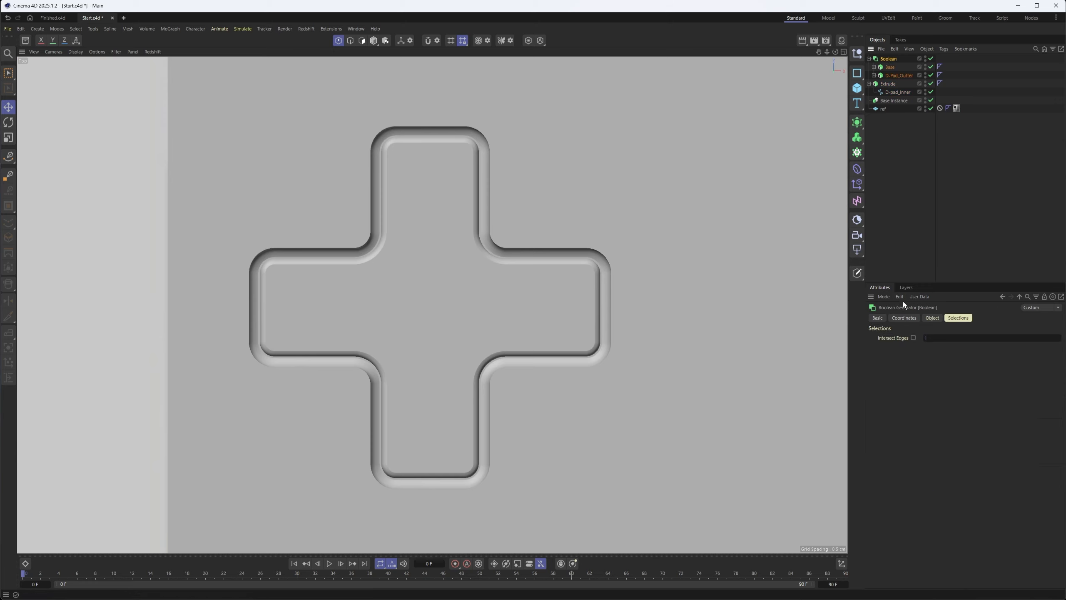
{"action": "left_click", "coordinate": [887, 84]}
{"action": "left_click", "coordinate": [918, 413]}
{"action": "left_click", "coordinate": [887, 59]}
{"action": "left_click", "coordinate": [875, 318]}
{"action": "left_click", "coordinate": [919, 412]}
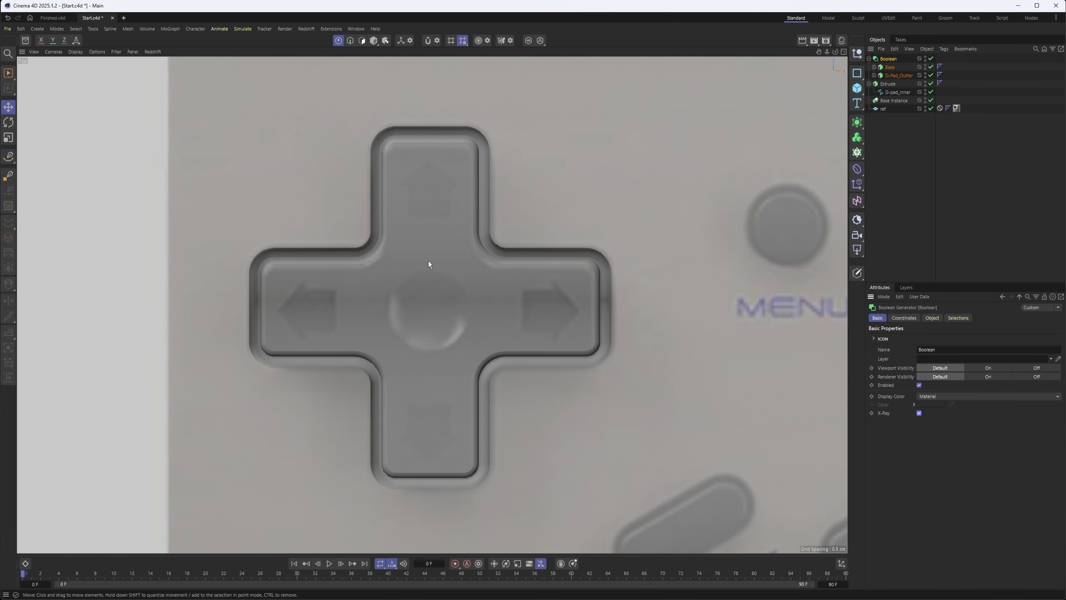
{"action": "middle_click_drag", "start_coordinate": [428, 273], "coordinate": [532, 281], "text": "alt"}
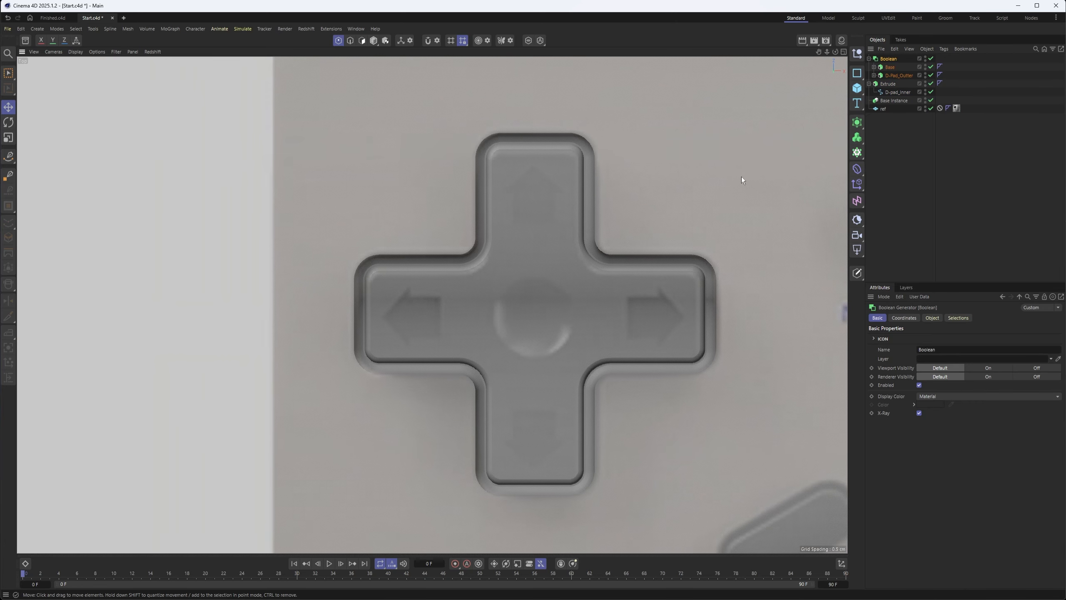
Step: Hide the Boolean body temporarily to compare the D-pad with the reference from above, and show it again
{"action": "left_click", "coordinate": [925, 58]}
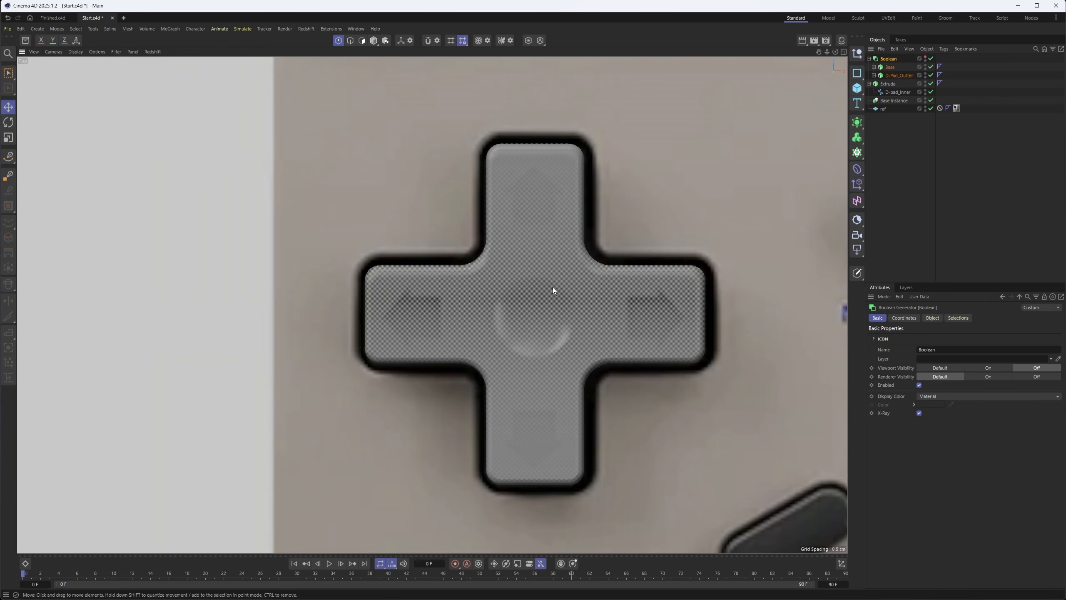
{"action": "scroll", "coordinate": [554, 287], "scroll_direction": "up", "scroll_amount": 2}
{"action": "middle_click_drag", "start_coordinate": [692, 299], "coordinate": [703, 253], "text": "alt"}
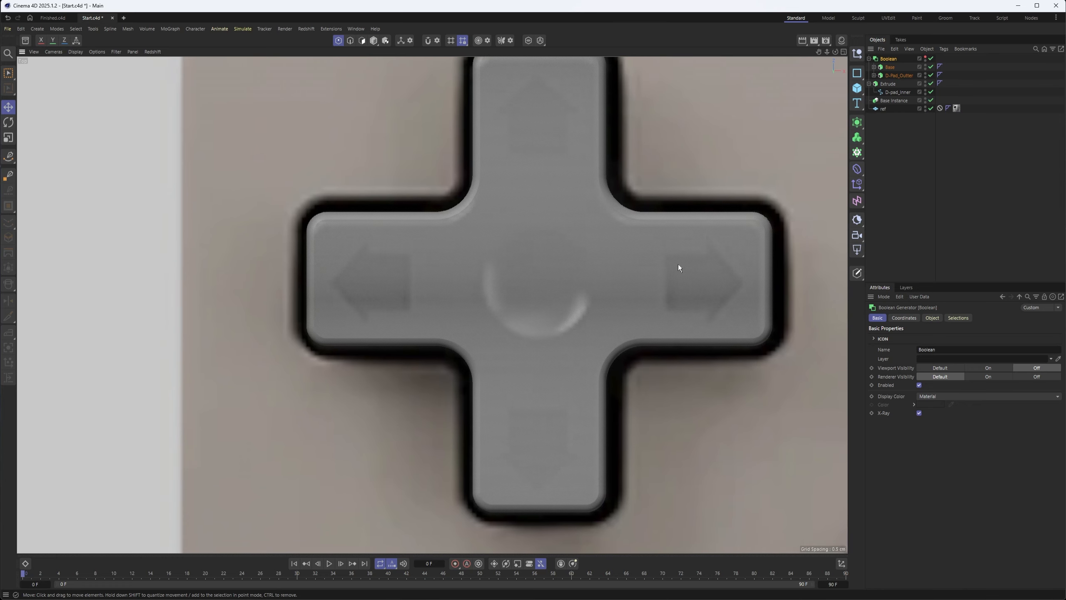
{"action": "key", "text": "F1"}
{"action": "left_click_drag", "start_coordinate": [571, 302], "coordinate": [630, 216], "text": "alt"}
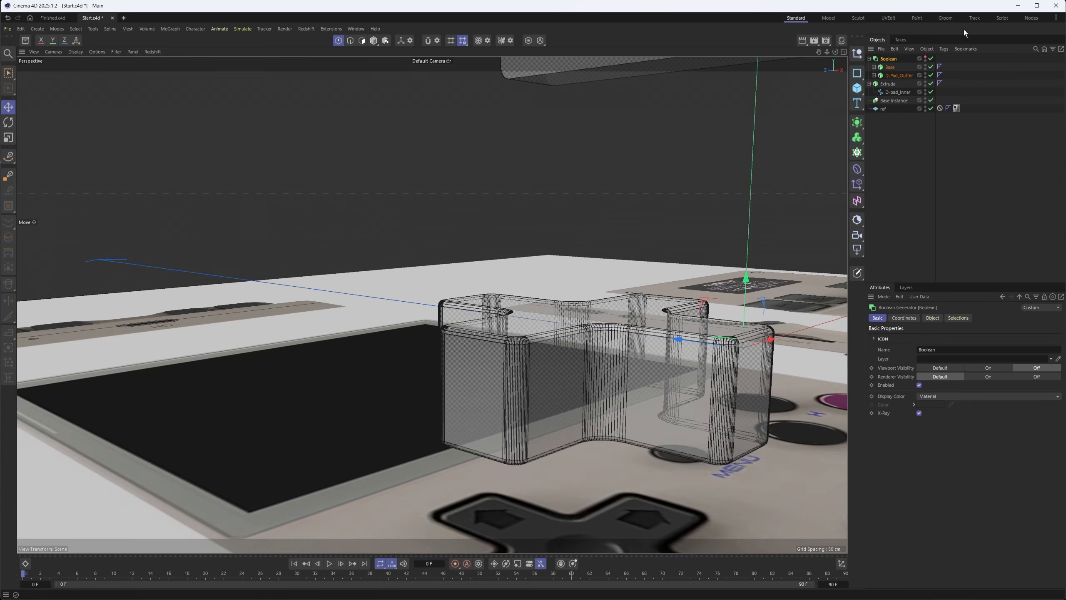
{"action": "left_click", "coordinate": [925, 57]}
{"action": "left_click_drag", "start_coordinate": [626, 292], "coordinate": [538, 372], "text": "alt"}
{"action": "middle_click_drag", "start_coordinate": [539, 371], "coordinate": [562, 272], "text": "alt"}
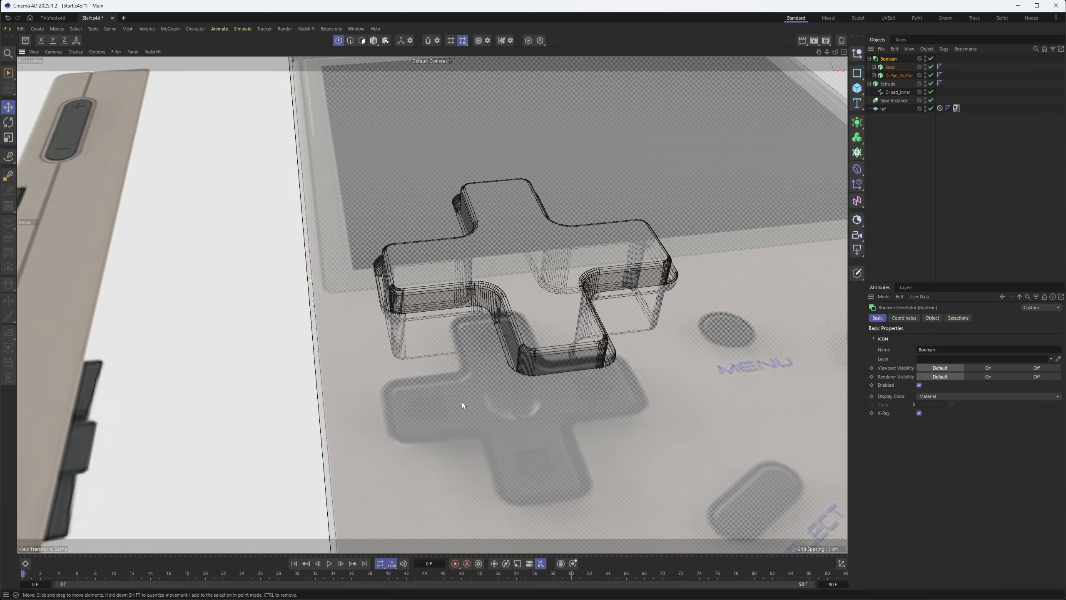
{"action": "left_click_drag", "start_coordinate": [596, 396], "coordinate": [487, 417], "text": "alt"}
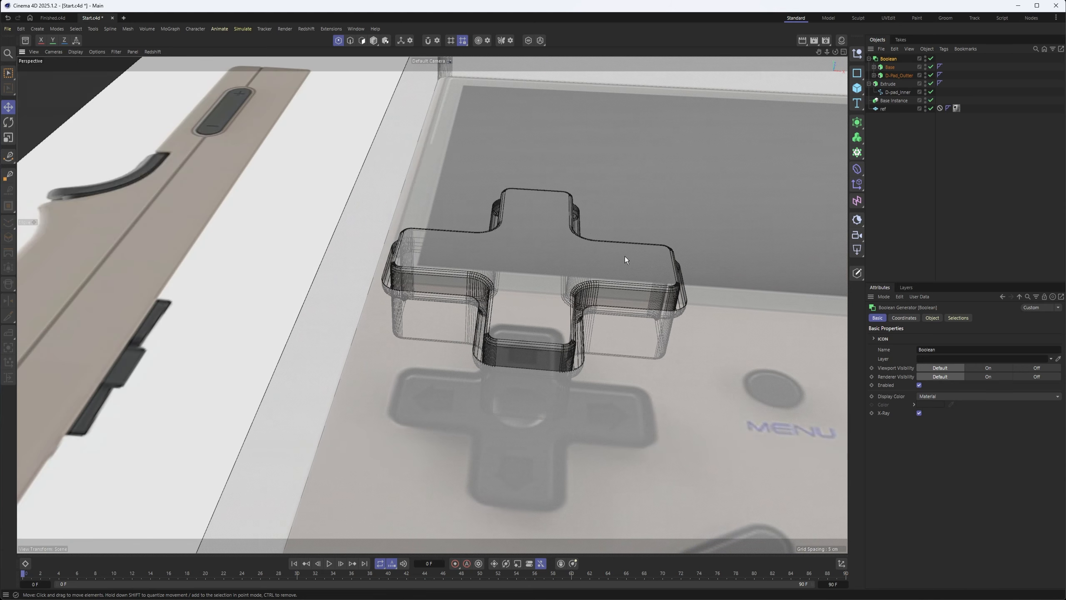
{"action": "middle_click_drag", "start_coordinate": [625, 256], "coordinate": [606, 302], "text": "alt"}
Step: Rename the Extrude holding the D-pad_Inner spline to D_Pad
{"action": "double_click", "coordinate": [890, 85]}
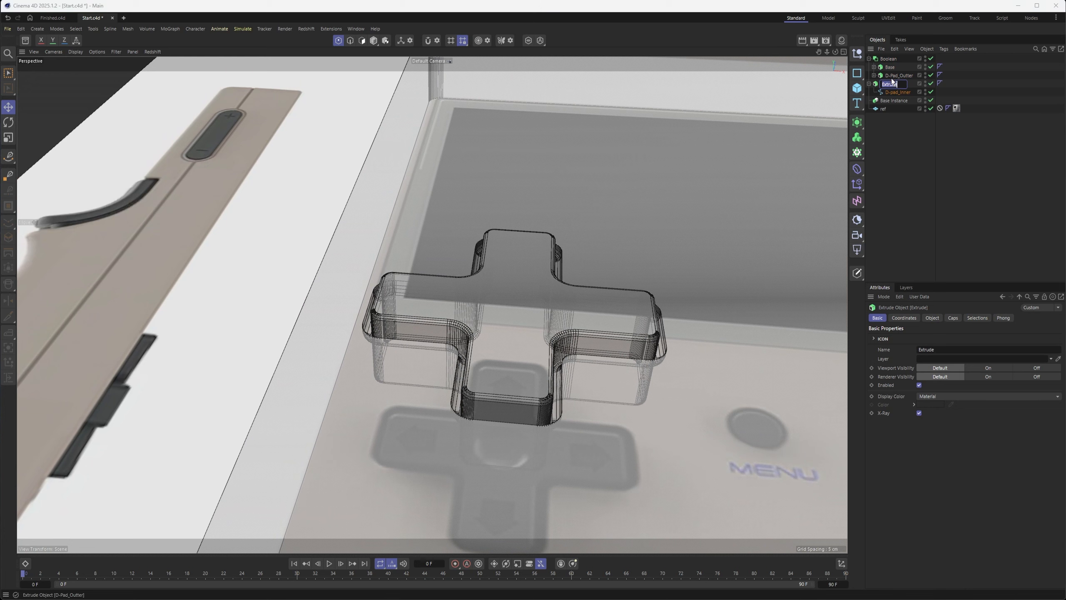
{"action": "type", "text": "D_Pad"}
{"action": "key", "text": "Return"}
Step: Wrap the D_Pad extrude in a new Boolean generator and name the generator D_Pad
{"action": "left_click", "coordinate": [857, 124]}
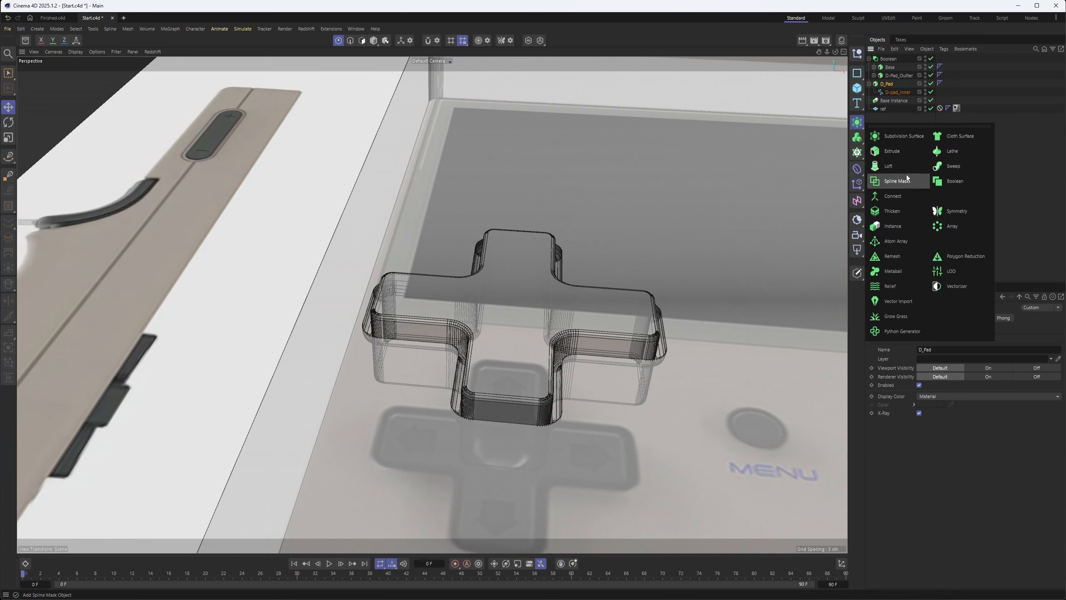
{"action": "left_click", "coordinate": [932, 181], "text": "alt"}
{"action": "double_click", "coordinate": [893, 85]}
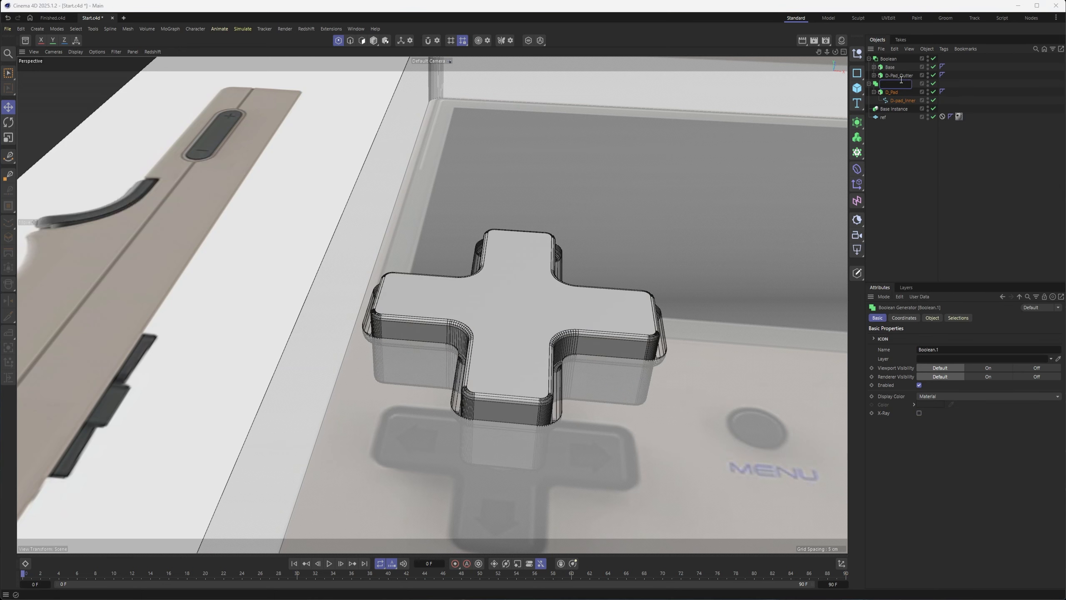
{"action": "type", "text": "D_Pad"}
{"action": "key", "text": "Return"}
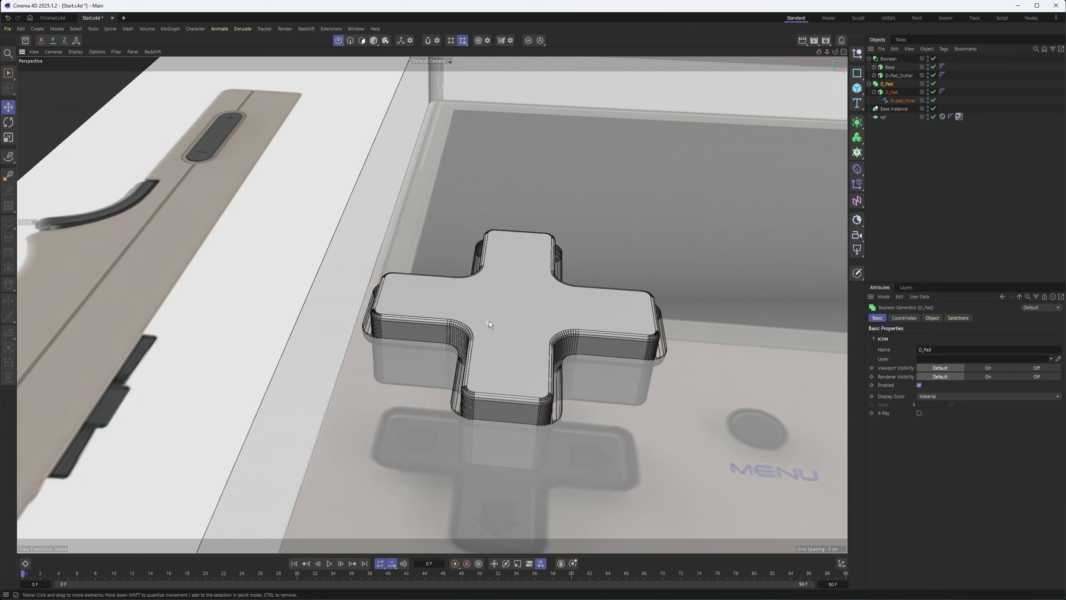
{"action": "left_click_drag", "start_coordinate": [488, 322], "coordinate": [513, 313], "text": "alt"}
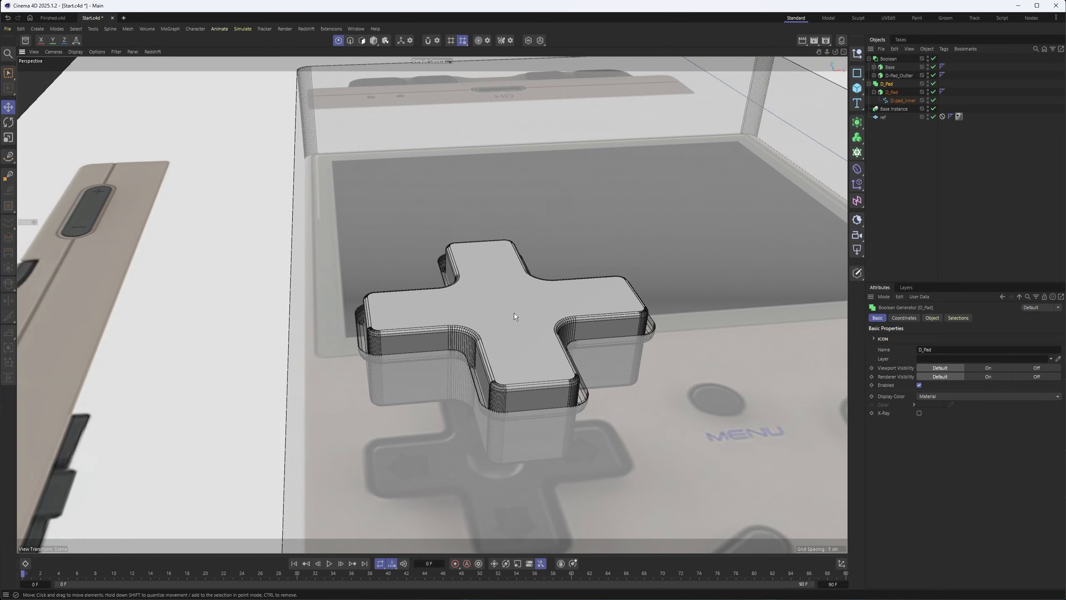
Step: Add a Sphere primitive and nest it as a child of the D-pad_Inner spline inside the D_Pad Boolean
{"action": "left_click", "coordinate": [874, 95]}
{"action": "left_click_drag", "start_coordinate": [857, 91], "coordinate": [934, 134]}
{"action": "left_click_drag", "start_coordinate": [892, 92], "coordinate": [891, 99]}
{"action": "left_click", "coordinate": [899, 109]}
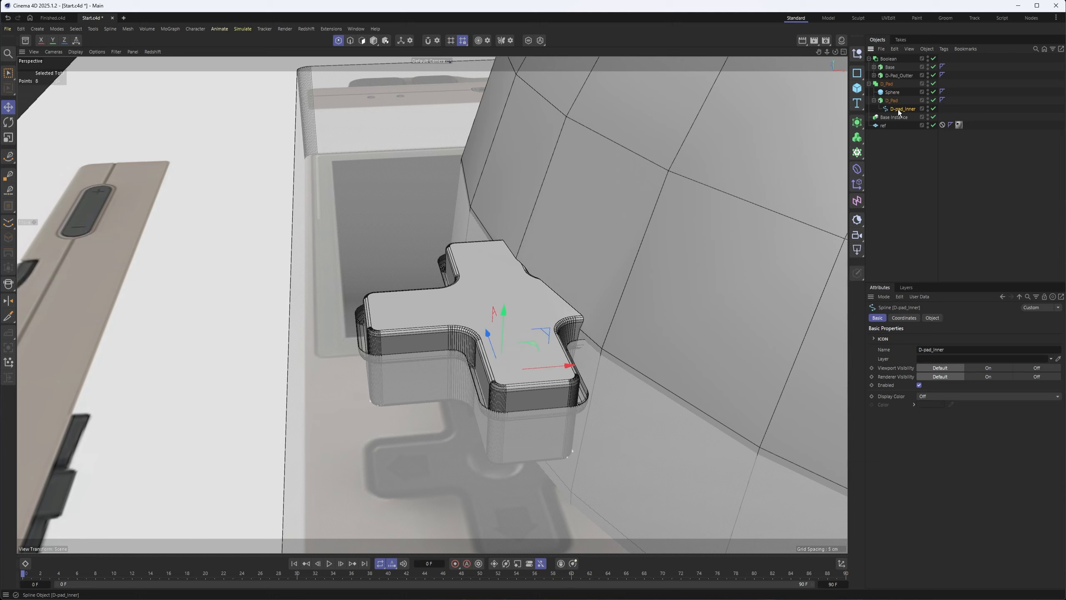
{"action": "left_click_drag", "start_coordinate": [908, 111], "coordinate": [907, 109]}
Step: Centre the D-pad_Inner spline's axis on its geometry
{"action": "left_click_drag", "start_coordinate": [440, 368], "coordinate": [507, 353], "text": "alt"}
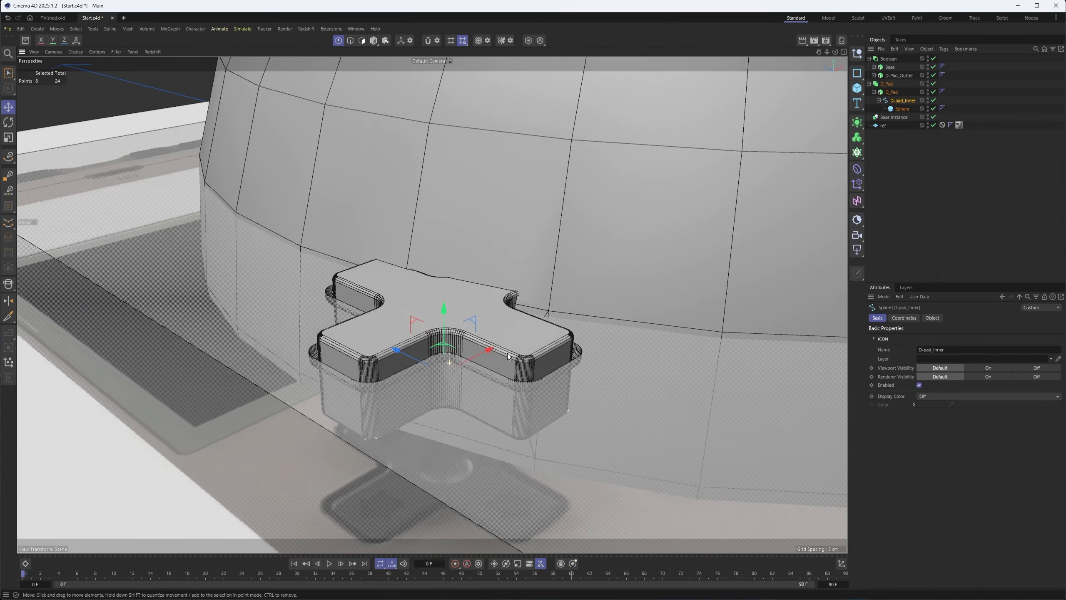
{"action": "left_click", "coordinate": [93, 28]}
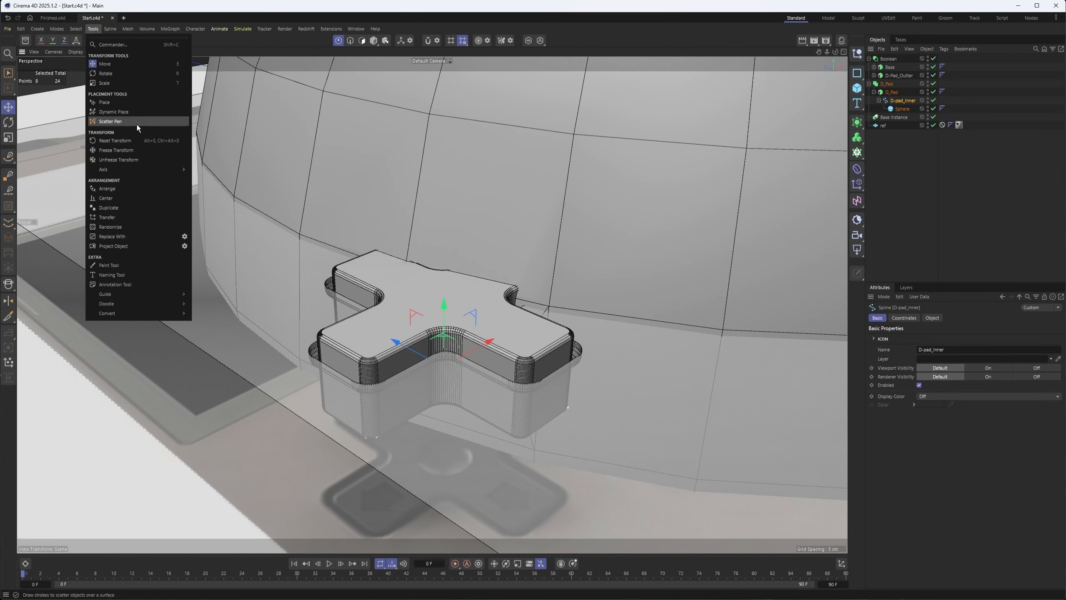
{"action": "mouse_move", "coordinate": [130, 166]}
{"action": "left_click", "coordinate": [210, 190]}
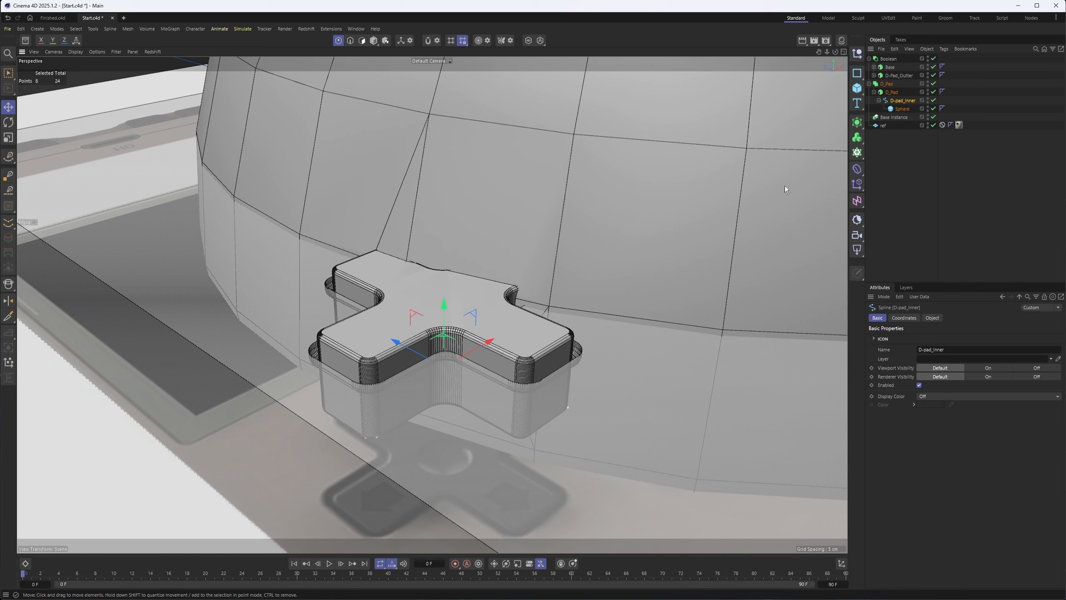
Step: Reset the Sphere's X, Y and Z position to 0 cm so it sits at the centre of its parent spline
{"action": "left_click", "coordinate": [902, 109]}
{"action": "left_click", "coordinate": [903, 317]}
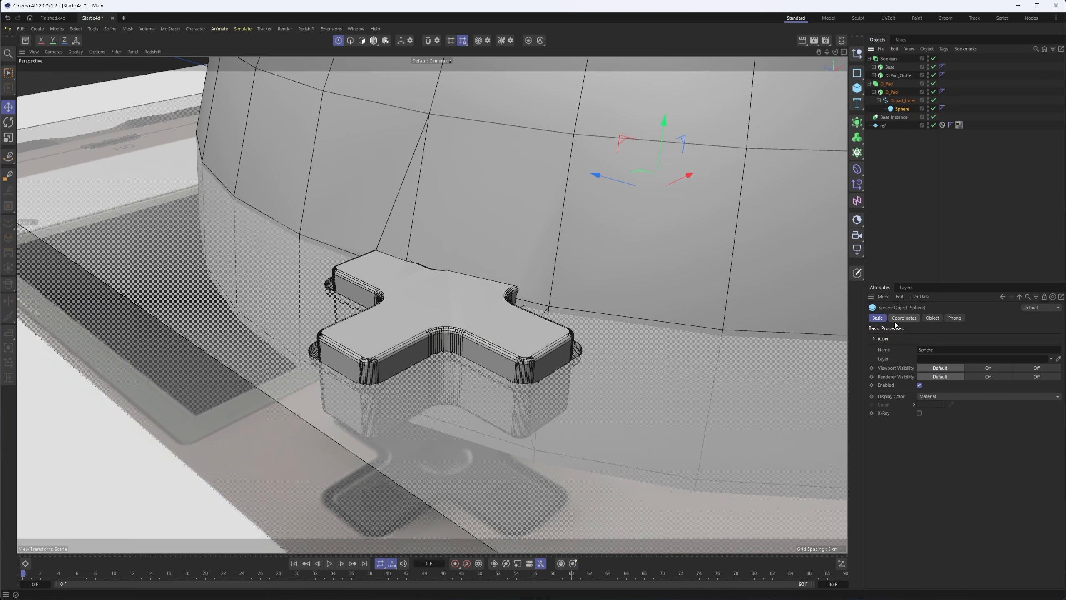
{"action": "right_click", "coordinate": [918, 350]}
{"action": "right_click", "coordinate": [918, 359]}
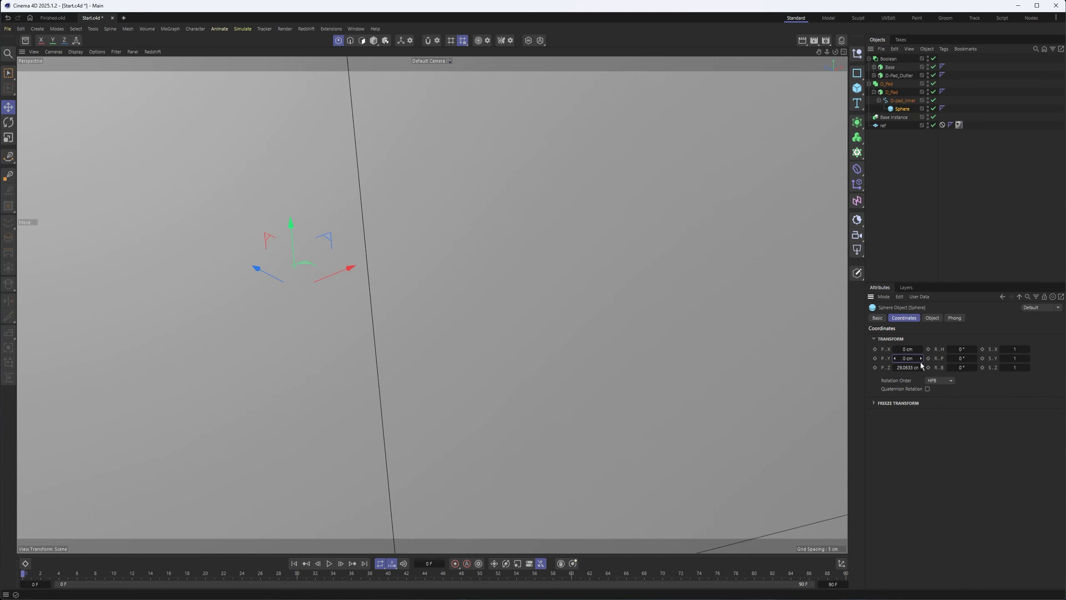
{"action": "right_click", "coordinate": [918, 367]}
Step: Scale the Sphere down and raise it so that it protrudes from the D-pad's top face
{"action": "key", "text": "t"}
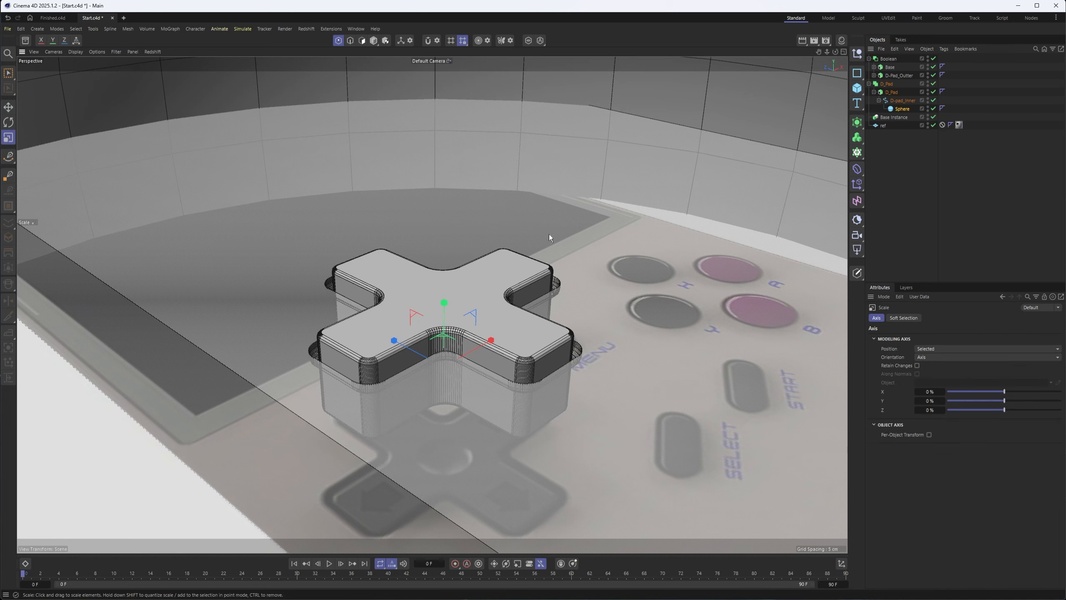
{"action": "left_click_drag", "start_coordinate": [549, 235], "coordinate": [235, 299]}
{"action": "key", "text": "e"}
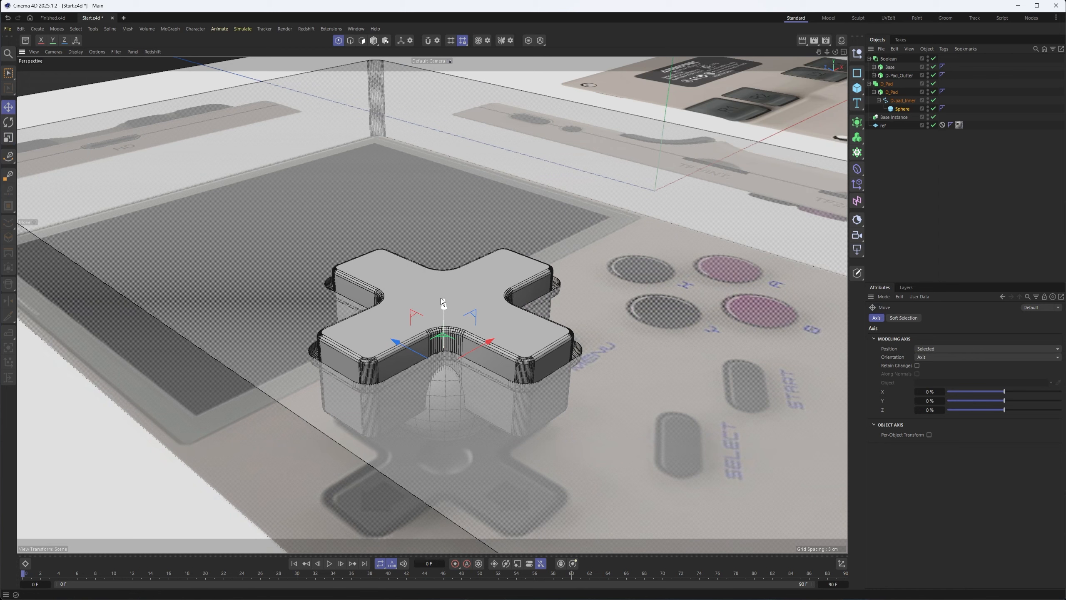
{"action": "left_click_drag", "start_coordinate": [450, 268], "coordinate": [446, 219]}
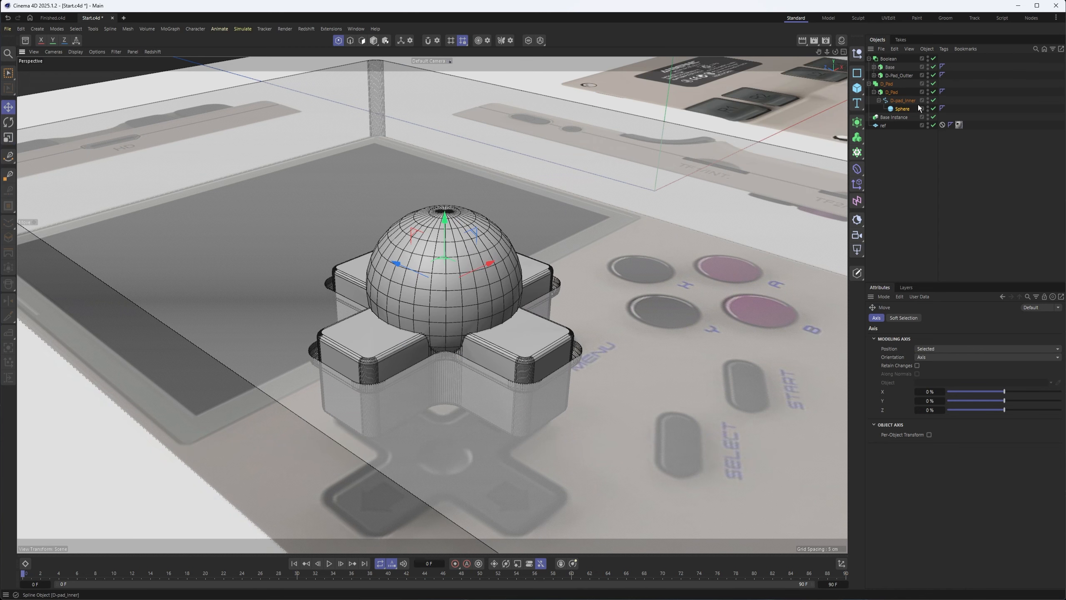
Step: Move the Sphere out of the spline to sit directly under the D_Pad Boolean and set the Boolean's operation to Subtract
{"action": "left_click", "coordinate": [900, 101]}
{"action": "left_click_drag", "start_coordinate": [897, 108], "coordinate": [892, 88]}
{"action": "left_click", "coordinate": [889, 86]}
{"action": "left_click", "coordinate": [932, 318]}
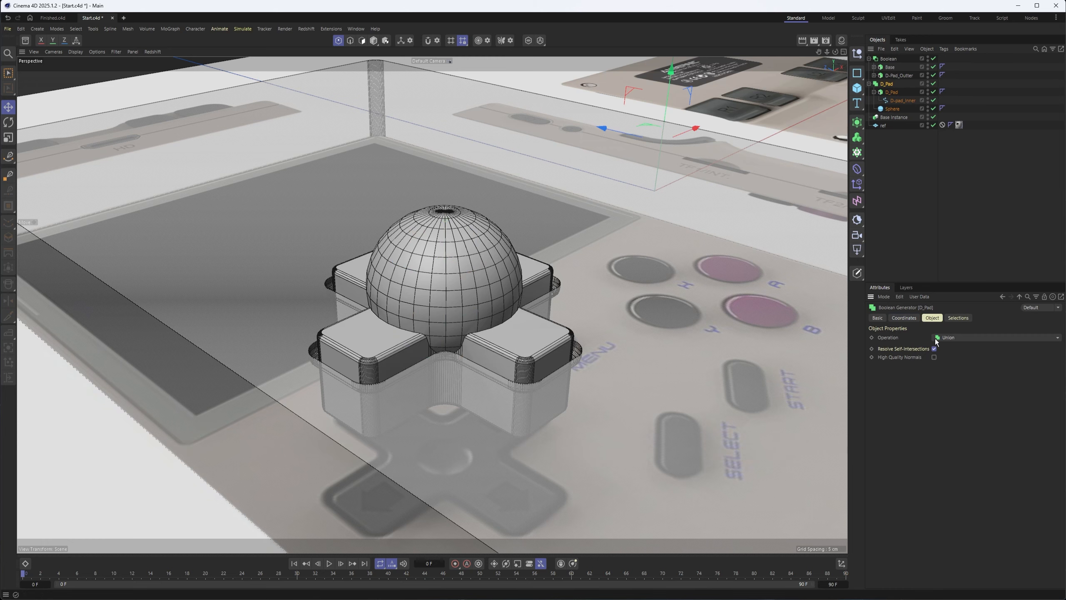
{"action": "left_click", "coordinate": [959, 337]}
{"action": "left_click", "coordinate": [961, 357]}
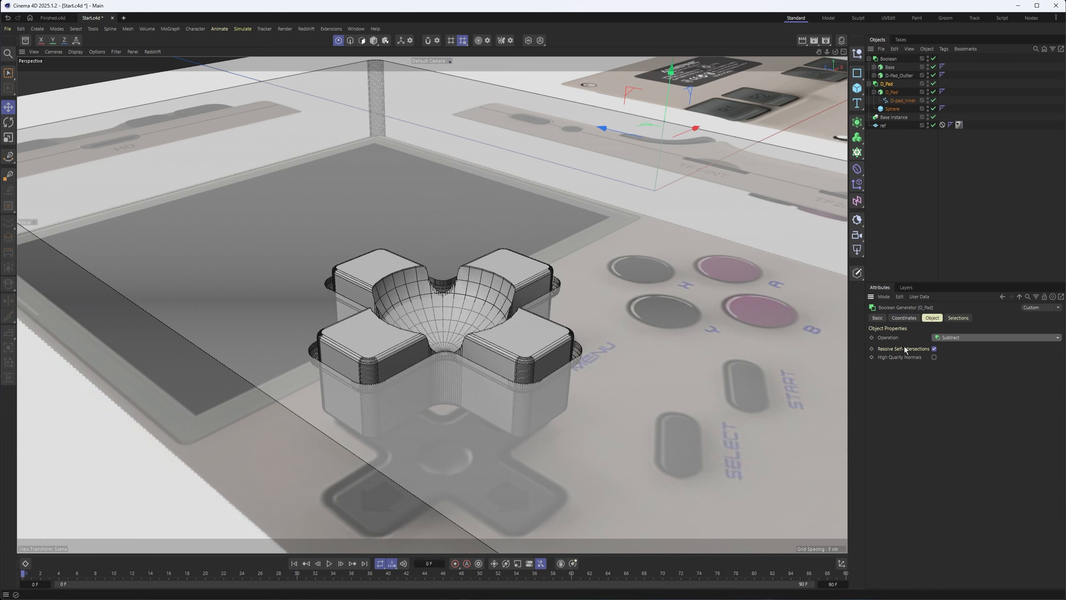
Step: Scale the Sphere down further to narrow the dimple it cuts in the centre of the D-pad
{"action": "scroll", "coordinate": [491, 275], "scroll_direction": "up", "scroll_amount": 5}
{"action": "left_click_drag", "start_coordinate": [401, 327], "coordinate": [353, 333], "text": "alt"}
{"action": "left_click", "coordinate": [892, 109]}
{"action": "left_click_drag", "start_coordinate": [392, 275], "coordinate": [249, 239], "text": "alt"}
{"action": "key", "text": "t"}
Step: Try Quick Shading (Lines) and Lines display in the top view, and return it to Gouraud Shading
{"action": "key", "text": "F2"}
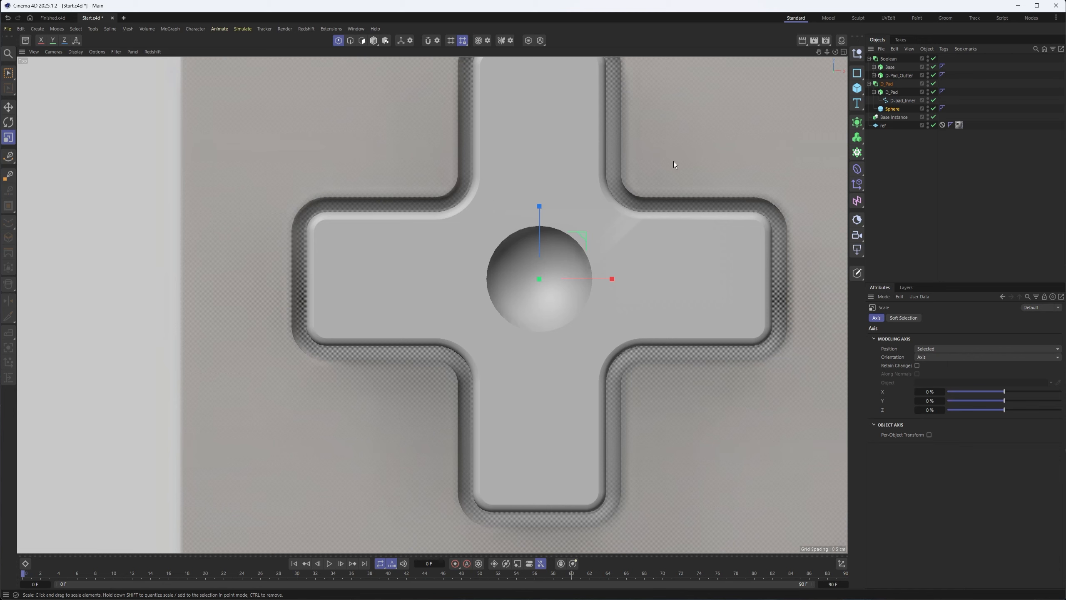
{"action": "left_click", "coordinate": [76, 51]}
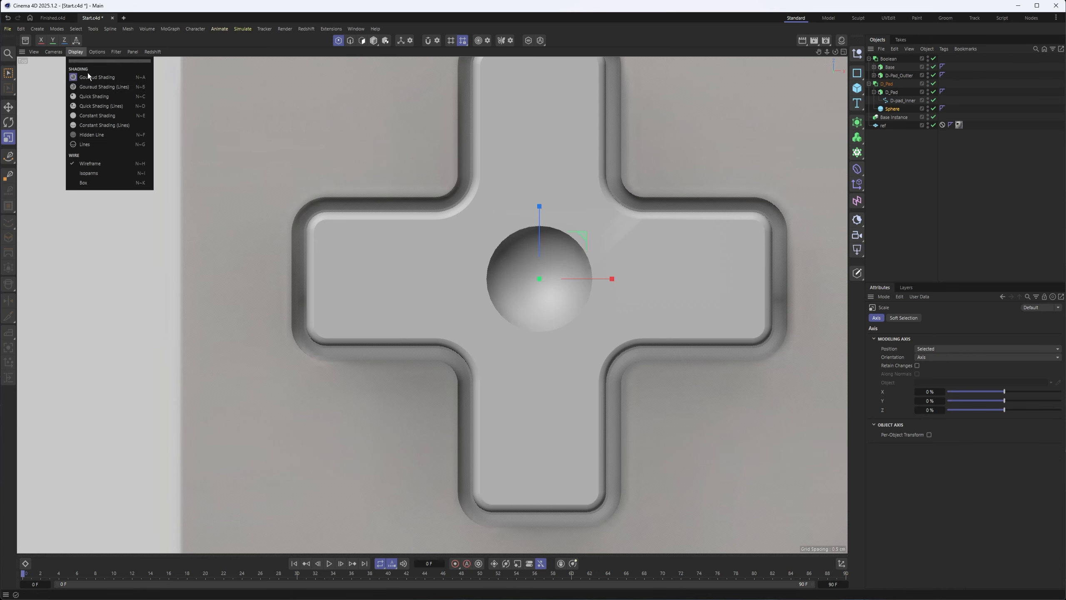
{"action": "left_click", "coordinate": [95, 107]}
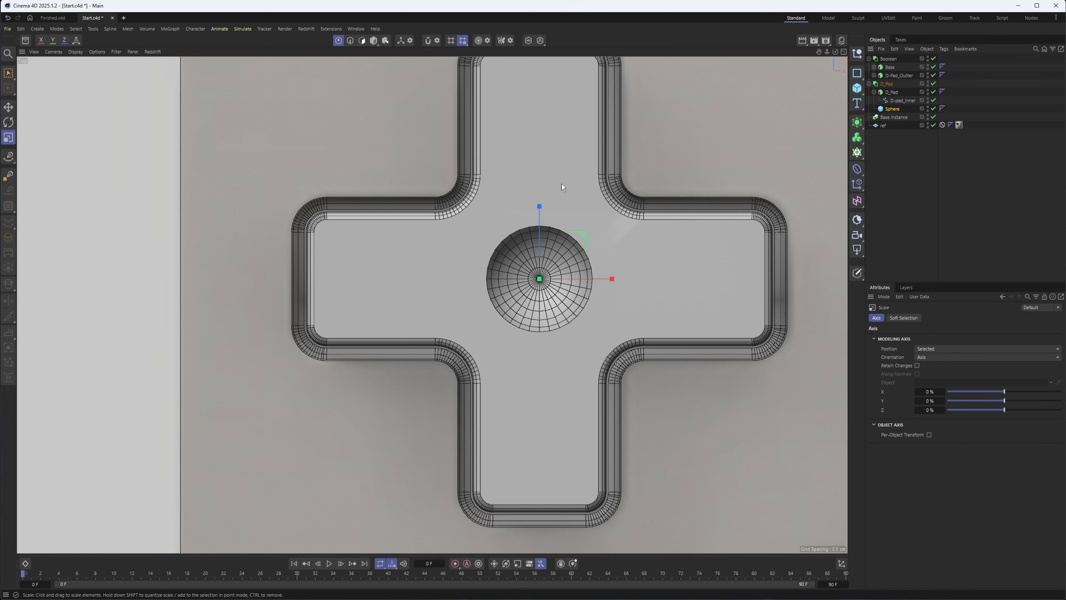
{"action": "left_click", "coordinate": [70, 52]}
{"action": "left_click", "coordinate": [80, 143]}
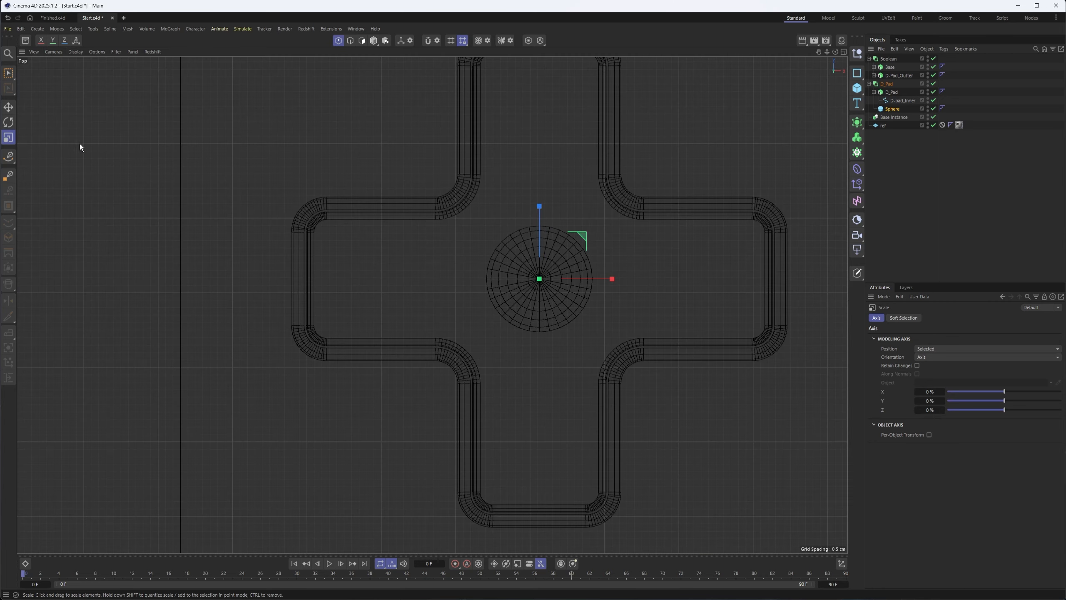
{"action": "left_click", "coordinate": [75, 52]}
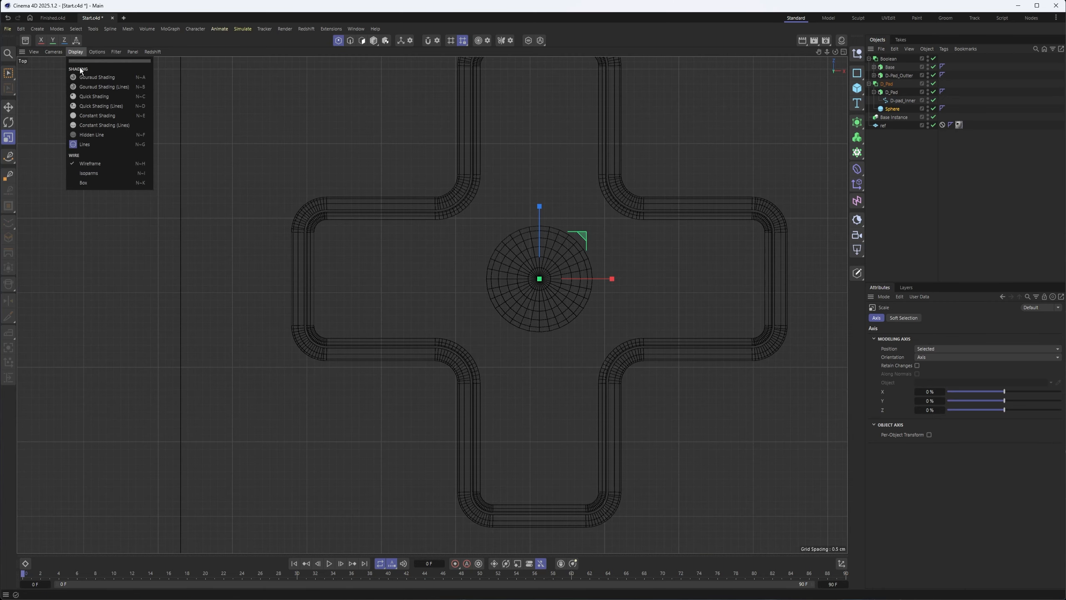
{"action": "left_click", "coordinate": [79, 77]}
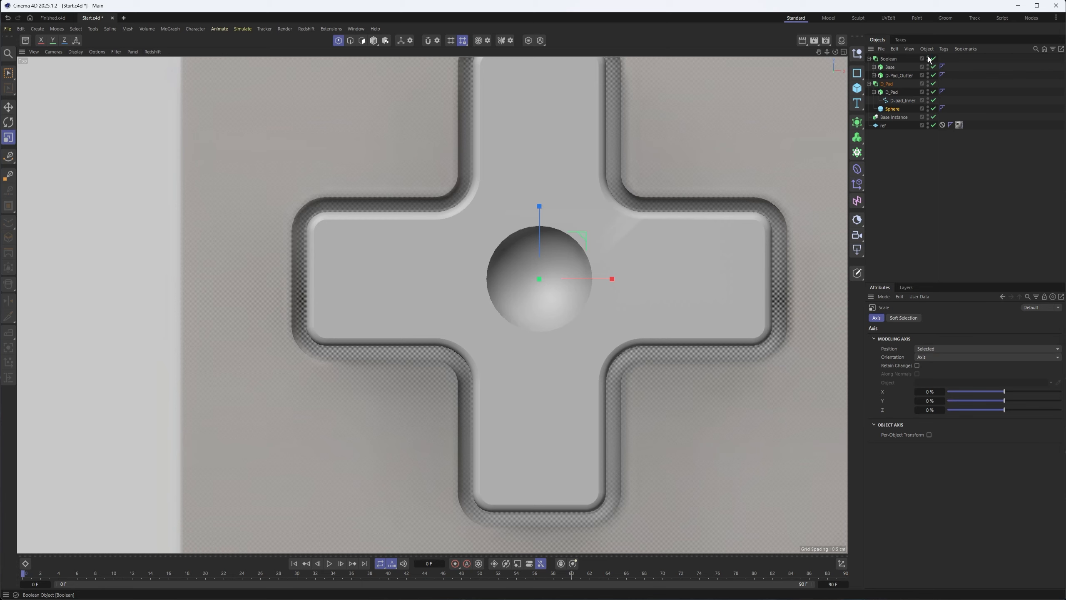
Step: Hide the console body Boolean and turn on X-Ray for the D_Pad Boolean to reveal the reference D-pad
{"action": "left_click", "coordinate": [927, 58]}
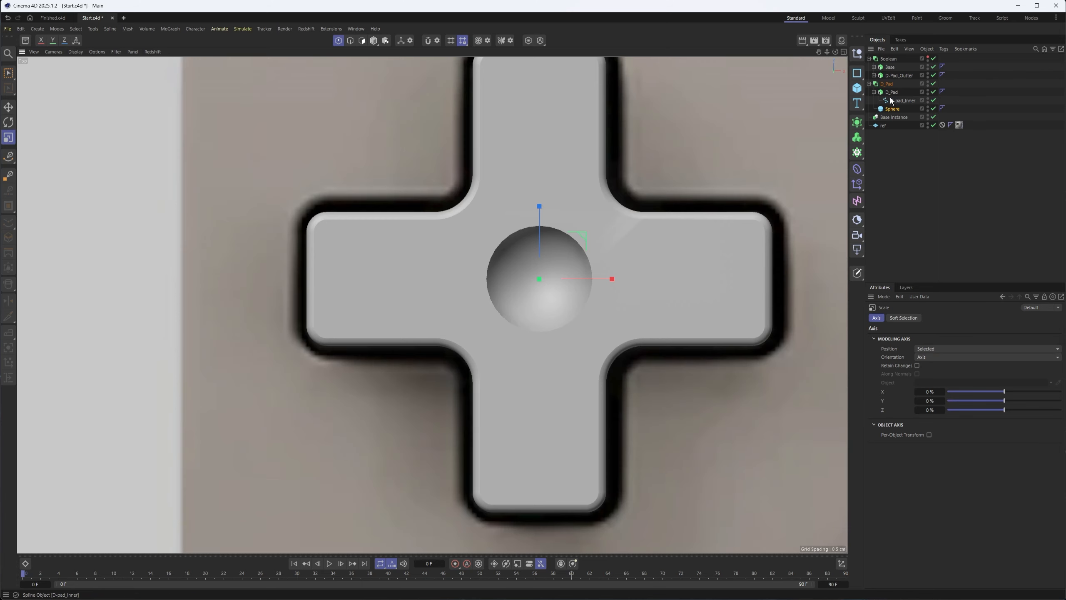
{"action": "left_click", "coordinate": [886, 84]}
{"action": "left_click", "coordinate": [876, 318]}
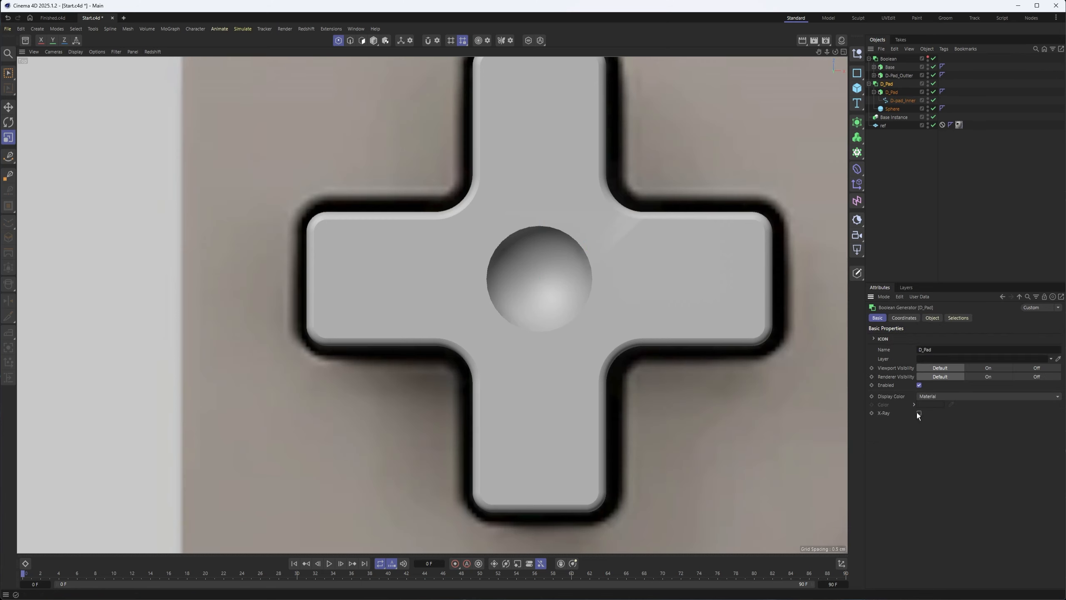
{"action": "left_click", "coordinate": [918, 412]}
{"action": "middle_click_drag", "start_coordinate": [606, 274], "coordinate": [576, 284], "text": "alt"}
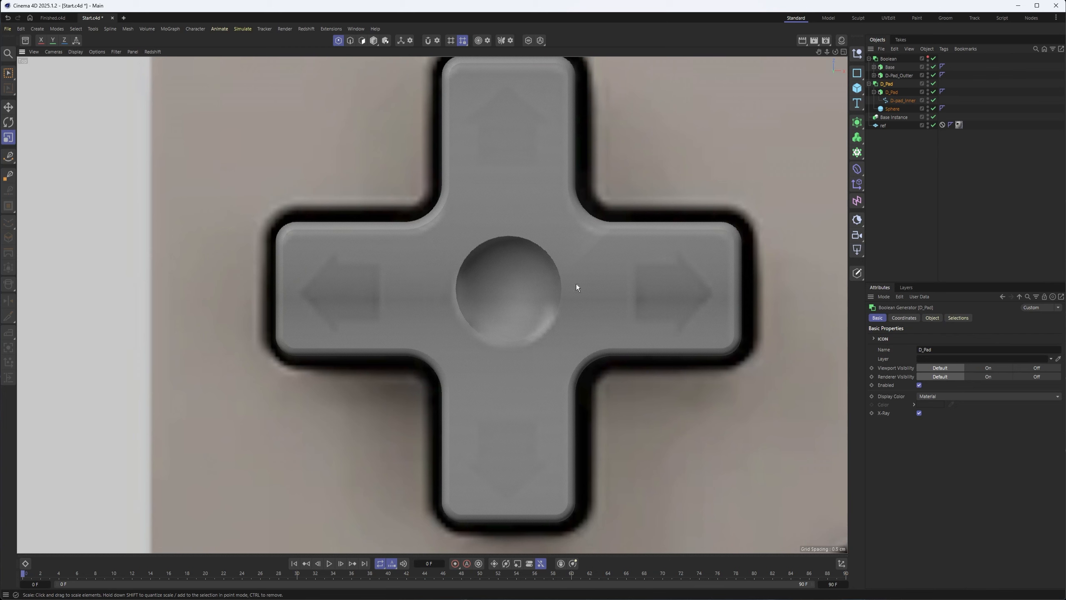
Step: Disable the D_Pad Boolean, hide its extrude, and scale the Sphere to fit the dimple in the reference image
{"action": "left_click", "coordinate": [932, 84]}
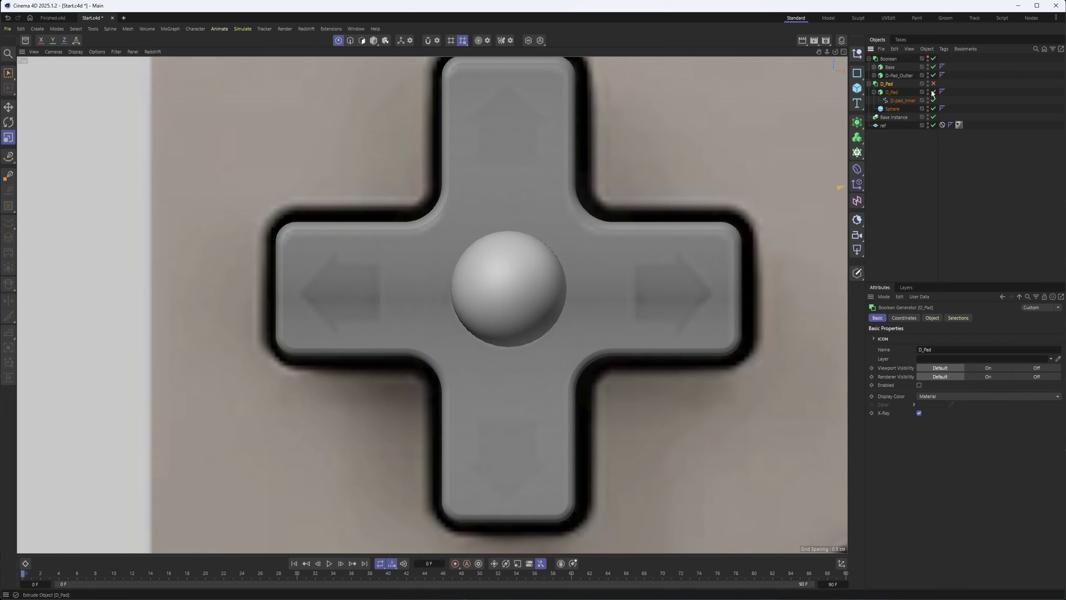
{"action": "left_click", "coordinate": [928, 91]}
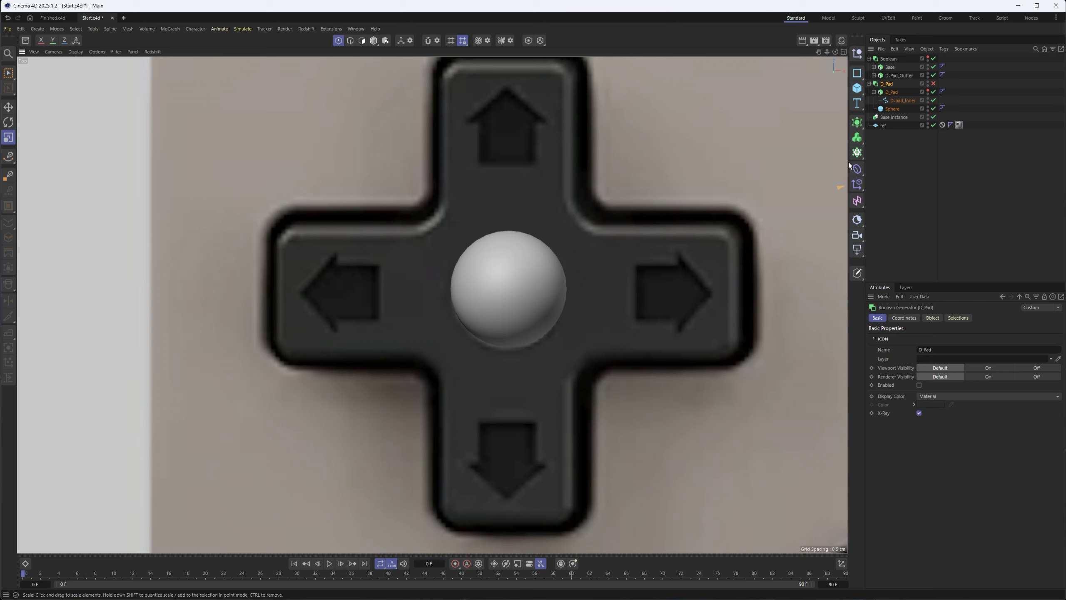
{"action": "left_click", "coordinate": [892, 109]}
{"action": "mouse_move", "coordinate": [667, 176]}
{"action": "left_mouse_down"}
{"action": "mouse_move", "coordinate": [587, 198]}
{"action": "mouse_move", "coordinate": [656, 184]}
{"action": "left_mouse_up"}
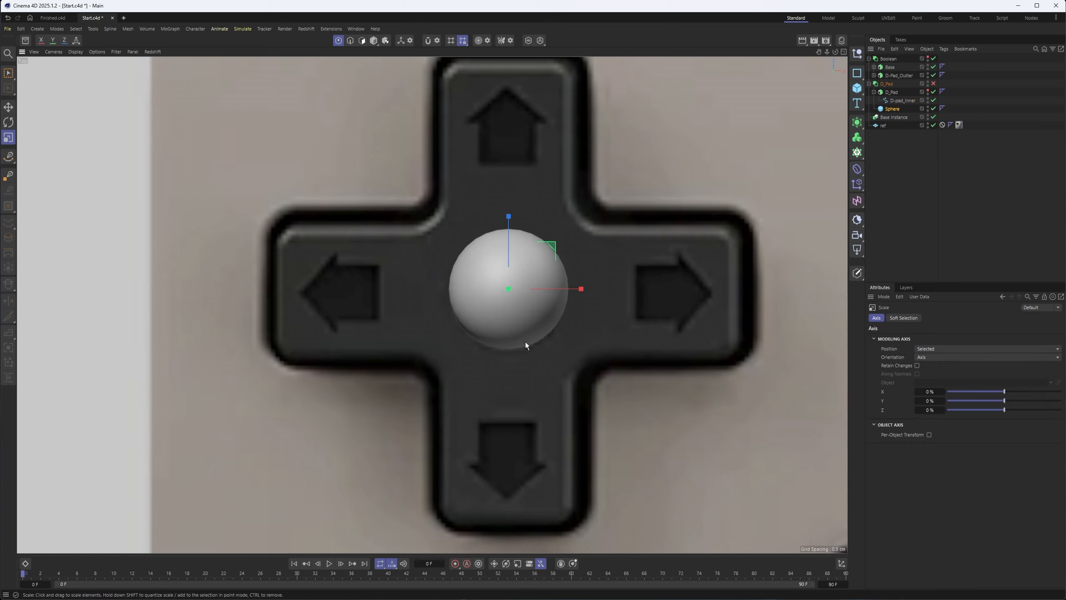
Step: Show the D_Pad extrude and re-enable its Boolean, and raise the Sphere slightly in perspective to reduce the dimple's depth
{"action": "key", "text": "F1"}
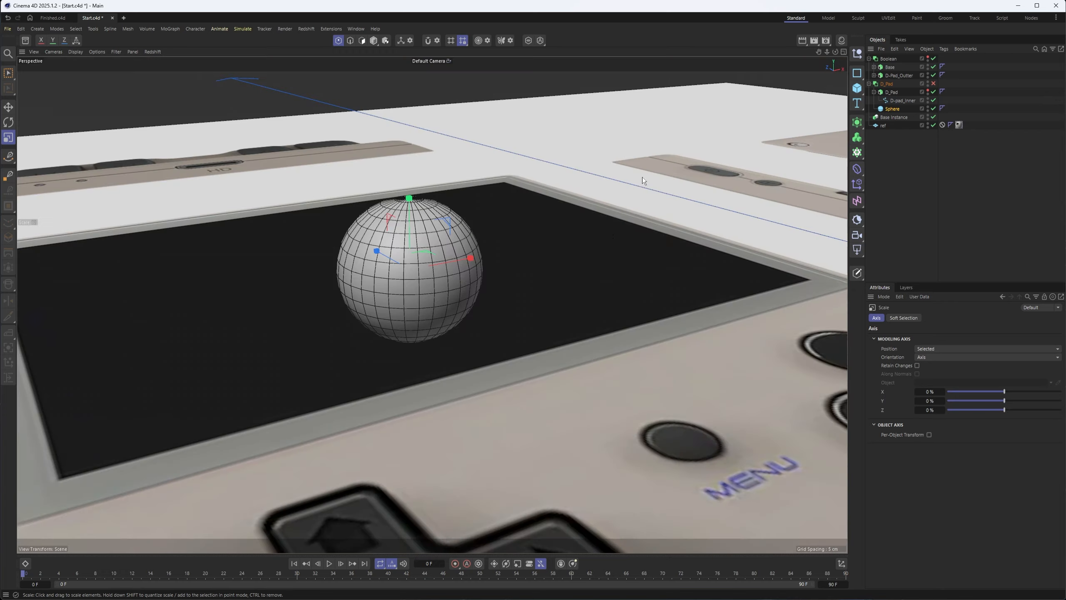
{"action": "left_click", "coordinate": [928, 91]}
{"action": "left_click", "coordinate": [933, 84]}
{"action": "middle_click_drag", "start_coordinate": [498, 243], "coordinate": [533, 288], "text": "alt"}
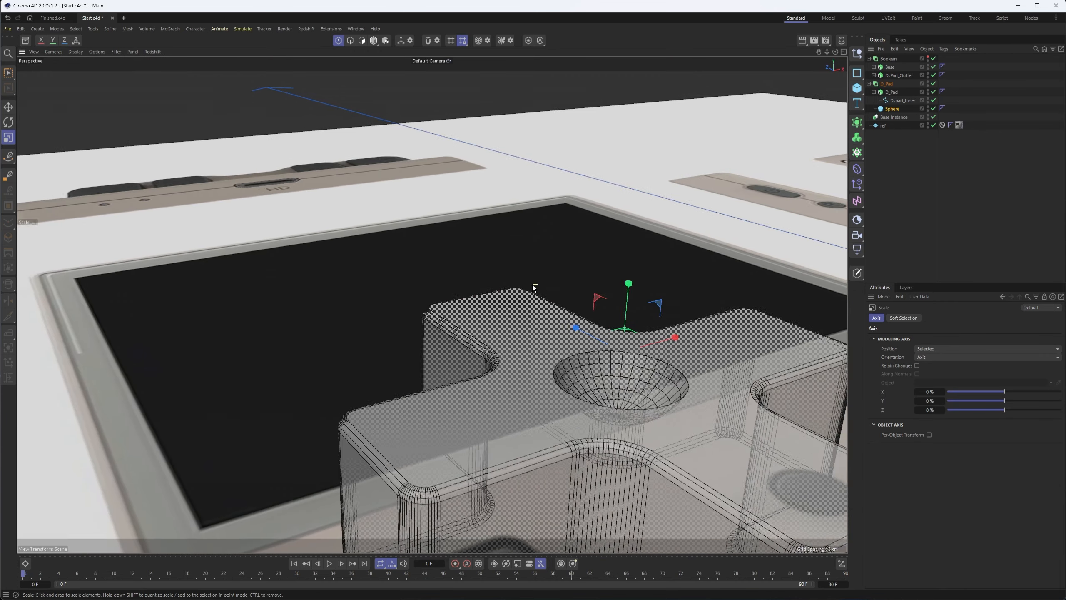
{"action": "left_click_drag", "start_coordinate": [533, 288], "coordinate": [479, 273], "text": "alt"}
{"action": "key", "text": "e"}
{"action": "left_click_drag", "start_coordinate": [419, 238], "coordinate": [420, 229]}
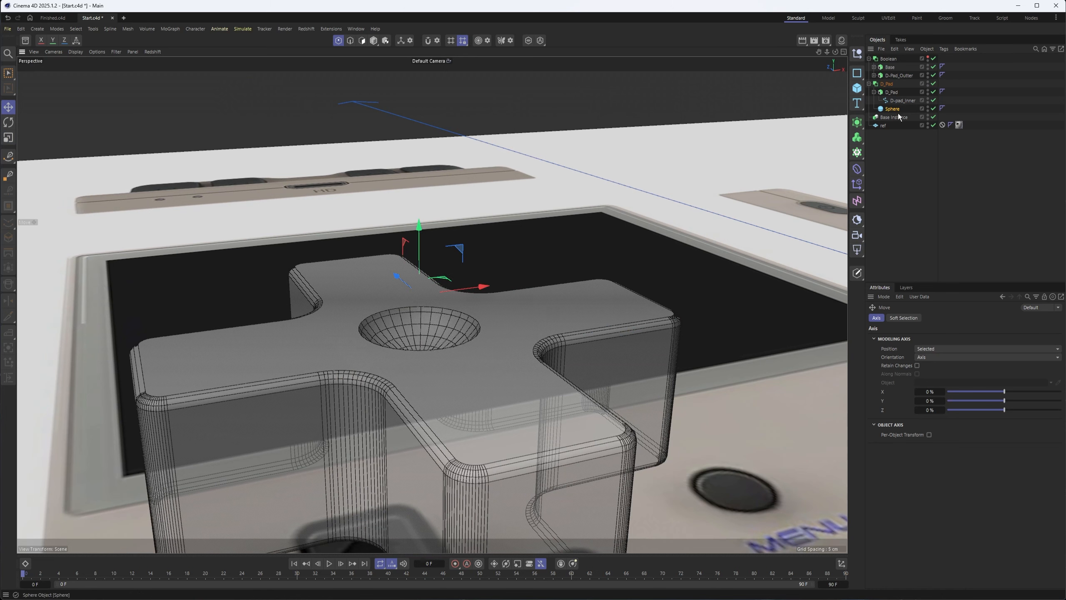
Step: Make the Sphere editable and scale its polygons vertically to reshape the D-pad's centre dimple
{"action": "key", "text": "c"}
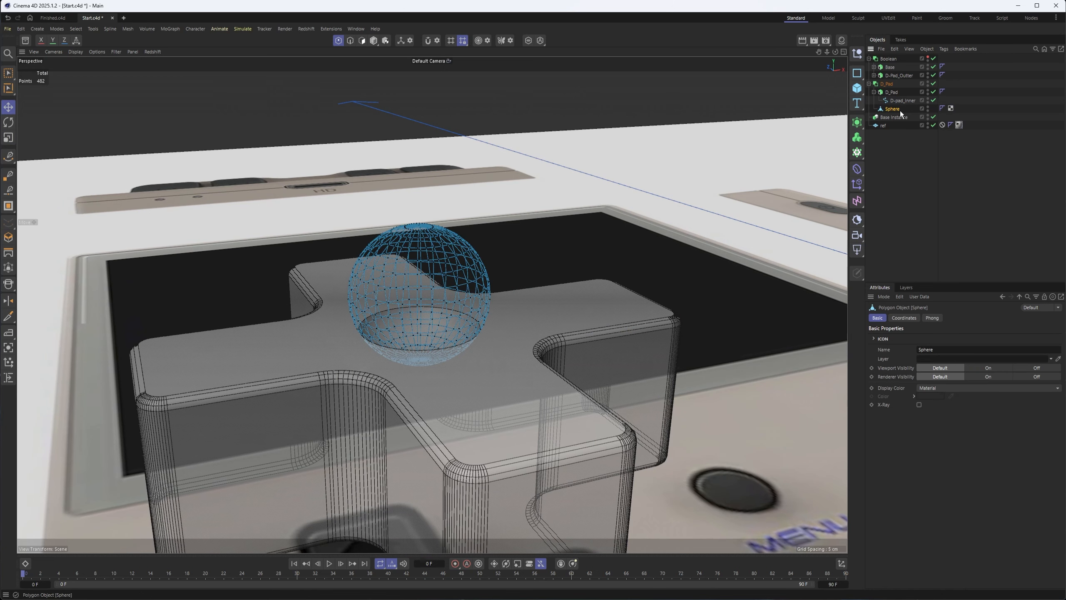
{"action": "left_click", "coordinate": [373, 40]}
{"action": "key", "text": "t"}
{"action": "left_click_drag", "start_coordinate": [418, 229], "coordinate": [383, 360]}
{"action": "key", "text": "e"}
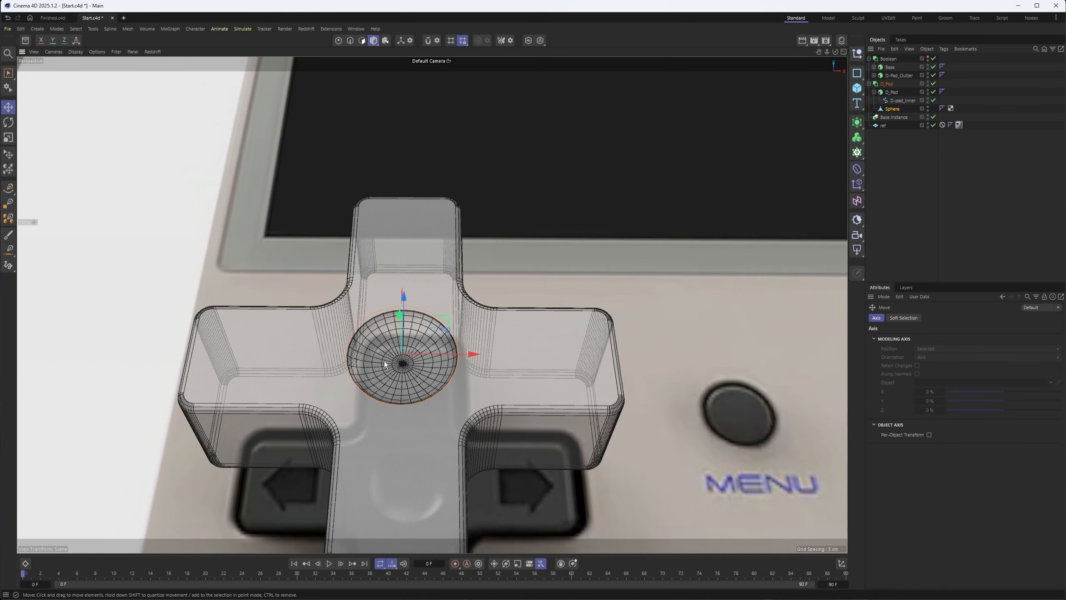
Step: Hide the D_Pad Boolean in the top view to expose the arrows on the reference D-pad
{"action": "key", "text": "F2"}
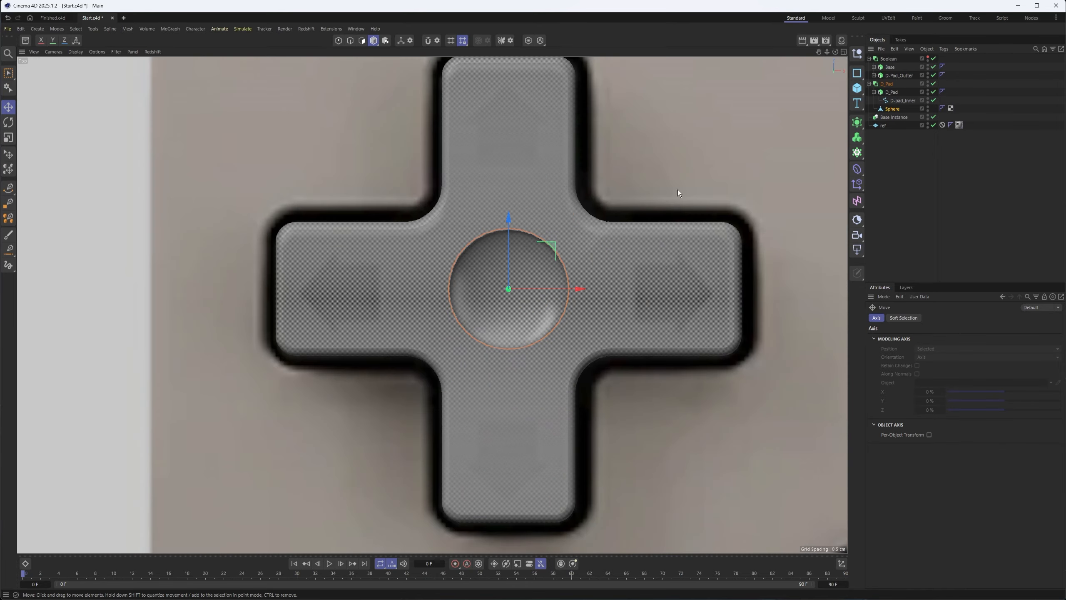
{"action": "double_click", "coordinate": [928, 82]}
{"action": "middle_click_drag", "start_coordinate": [648, 125], "coordinate": [655, 187], "text": "alt"}
{"action": "left_click", "coordinate": [870, 93]}
Step: Add a Rectangle spline, scale it down and move it over the reference D-pad
{"action": "left_click", "coordinate": [857, 72]}
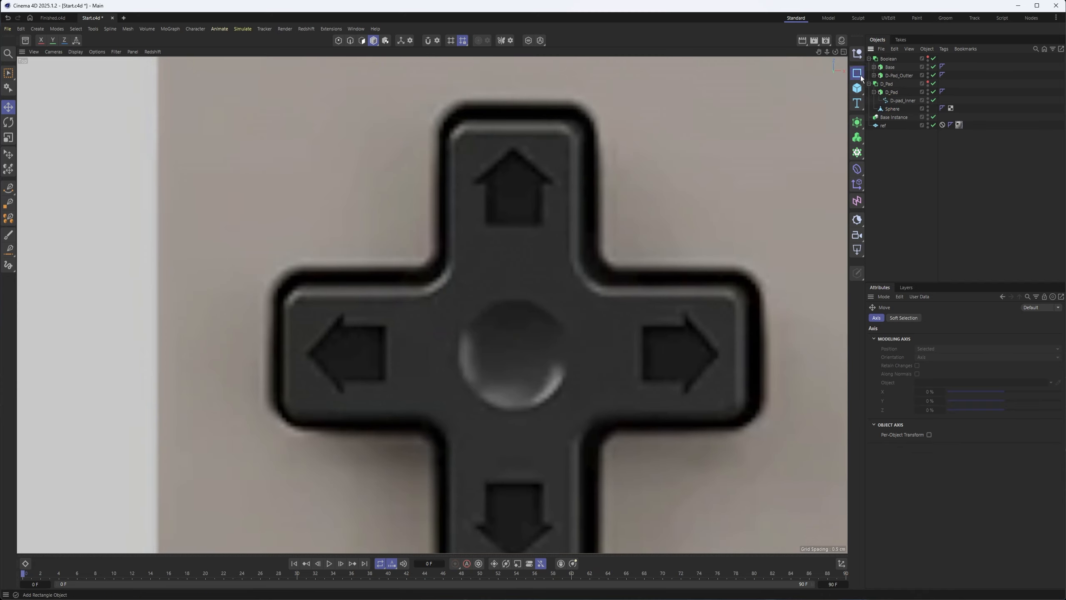
{"action": "scroll", "coordinate": [617, 262], "scroll_direction": "down", "scroll_amount": 10}
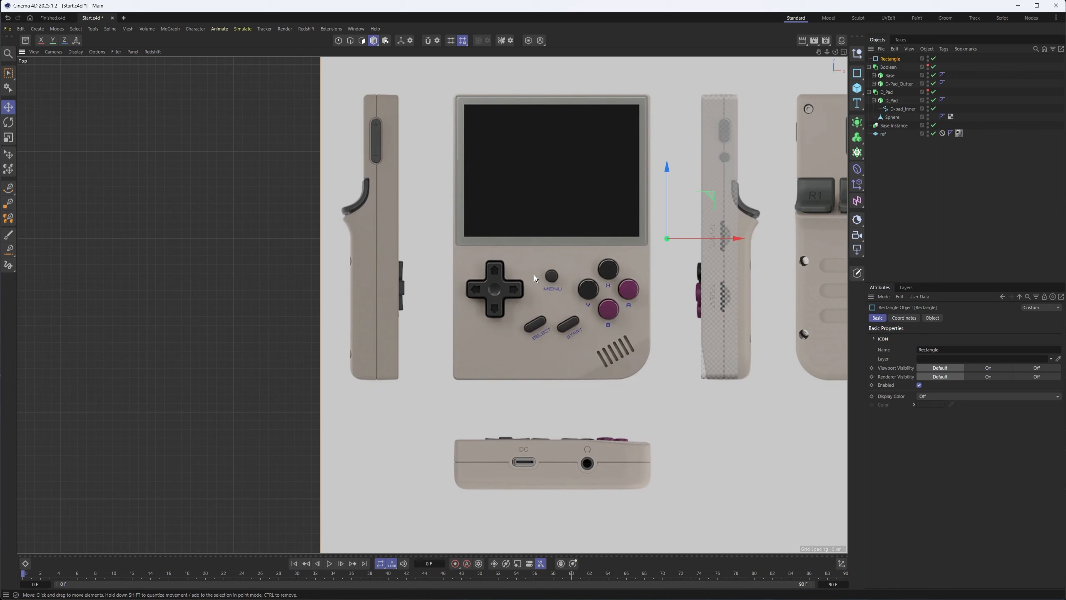
{"action": "key", "text": "t"}
{"action": "left_click_drag", "start_coordinate": [535, 280], "coordinate": [260, 313]}
{"action": "key", "text": "e"}
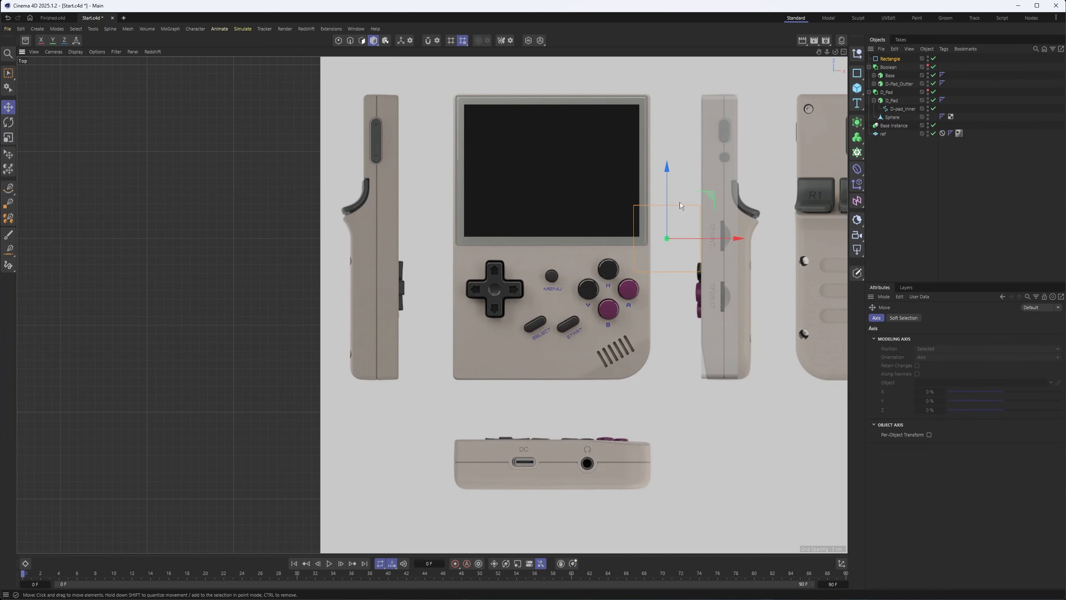
{"action": "left_click_drag", "start_coordinate": [714, 197], "coordinate": [545, 232]}
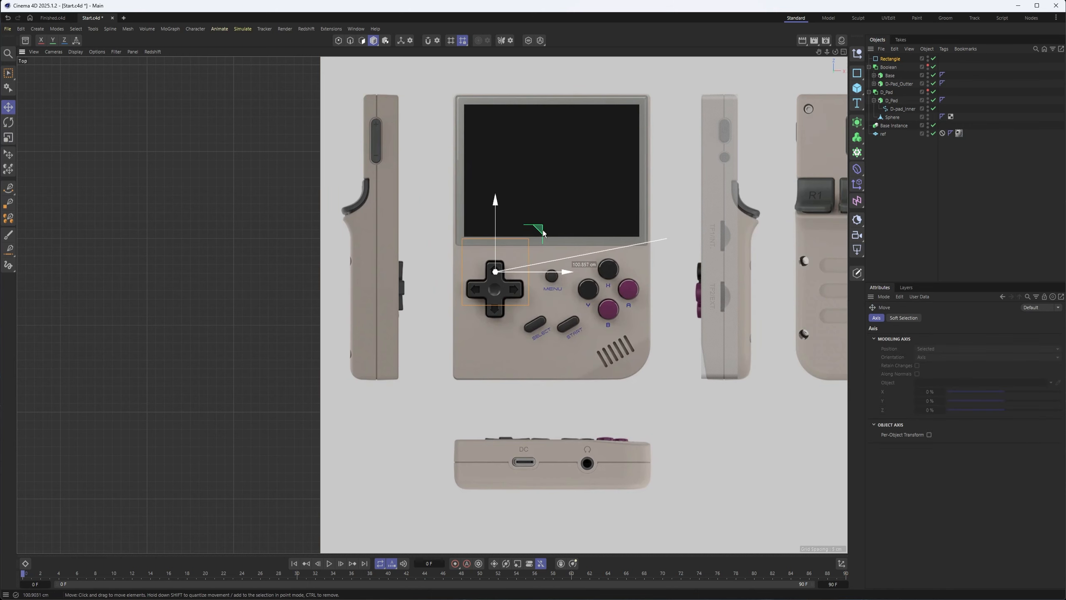
Step: Make the Rectangle spline a child of the D-pad_Inner spline
{"action": "scroll", "coordinate": [493, 268], "scroll_direction": "up", "scroll_amount": 10}
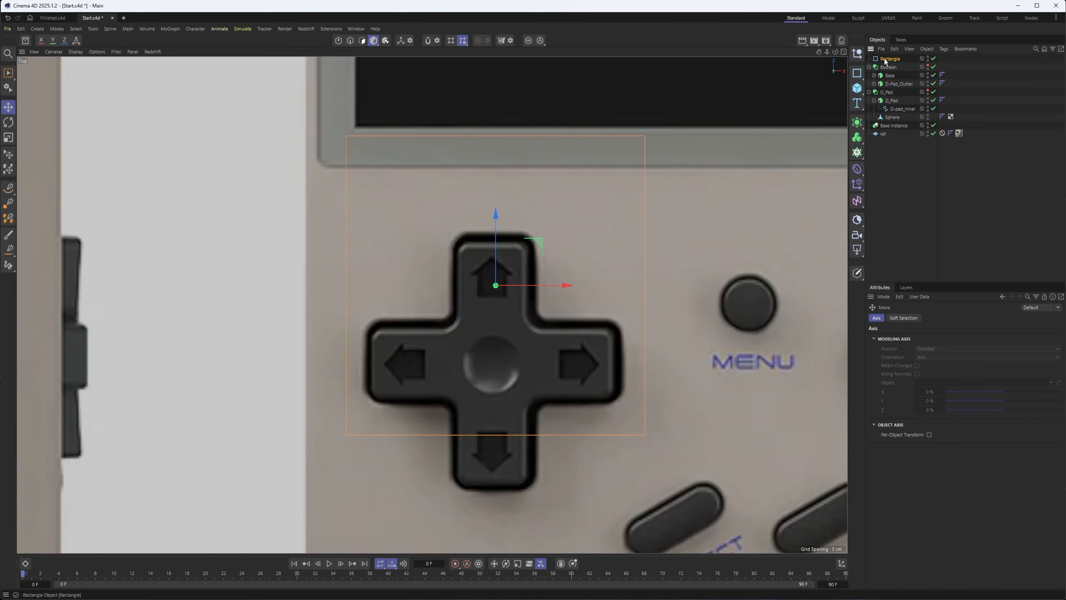
{"action": "left_click_drag", "start_coordinate": [901, 110], "coordinate": [902, 108]}
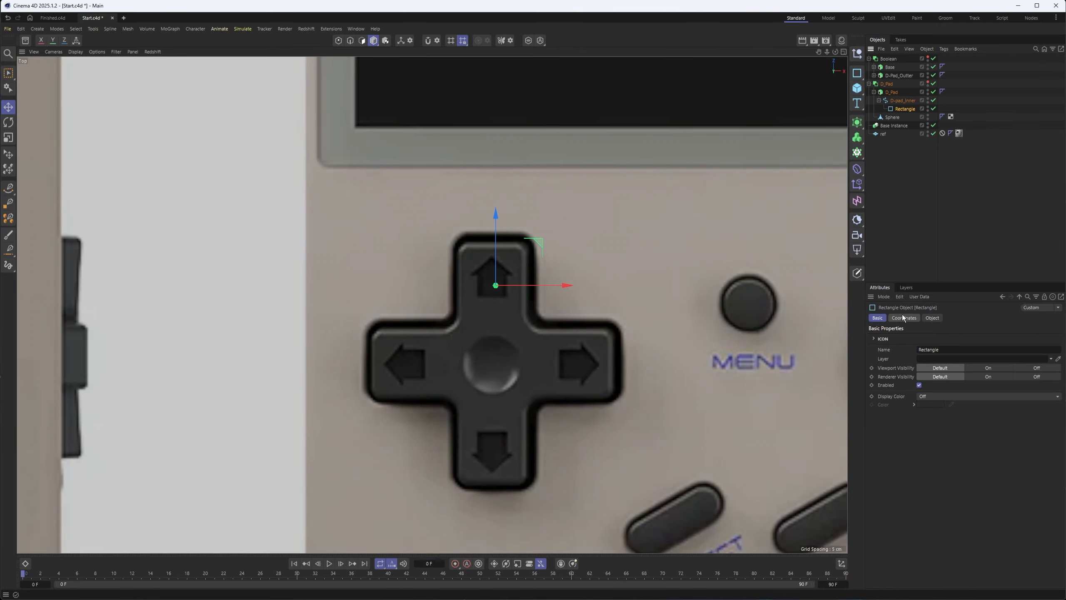
Step: Reset the Rectangle spline's X, Y and Z position to 0 so it is centred on its parent
{"action": "left_click", "coordinate": [902, 318]}
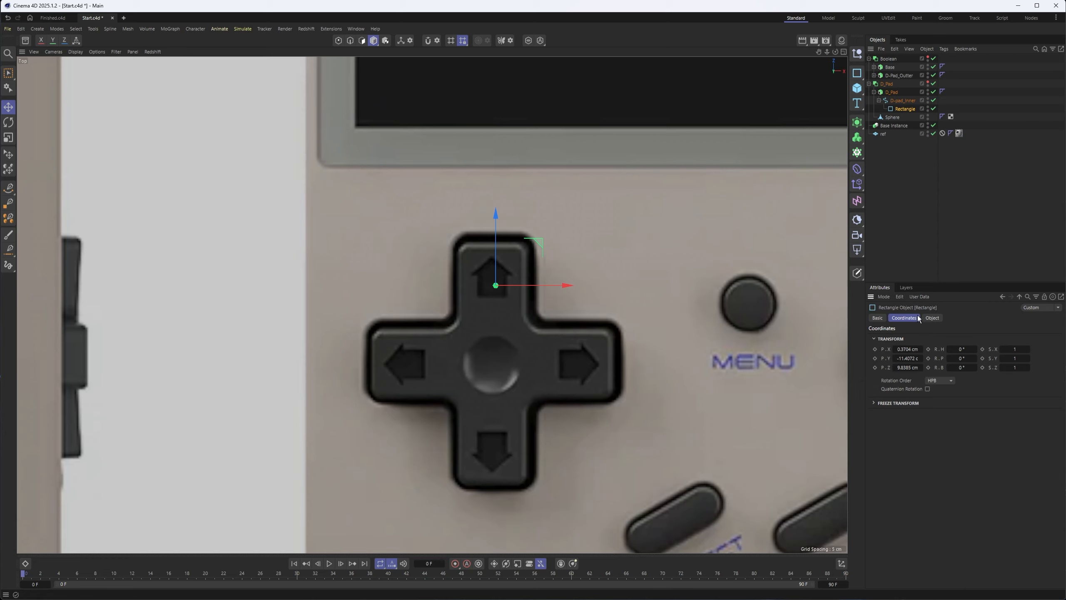
{"action": "right_click", "coordinate": [920, 349]}
{"action": "right_click", "coordinate": [921, 358]}
{"action": "right_click", "coordinate": [919, 373]}
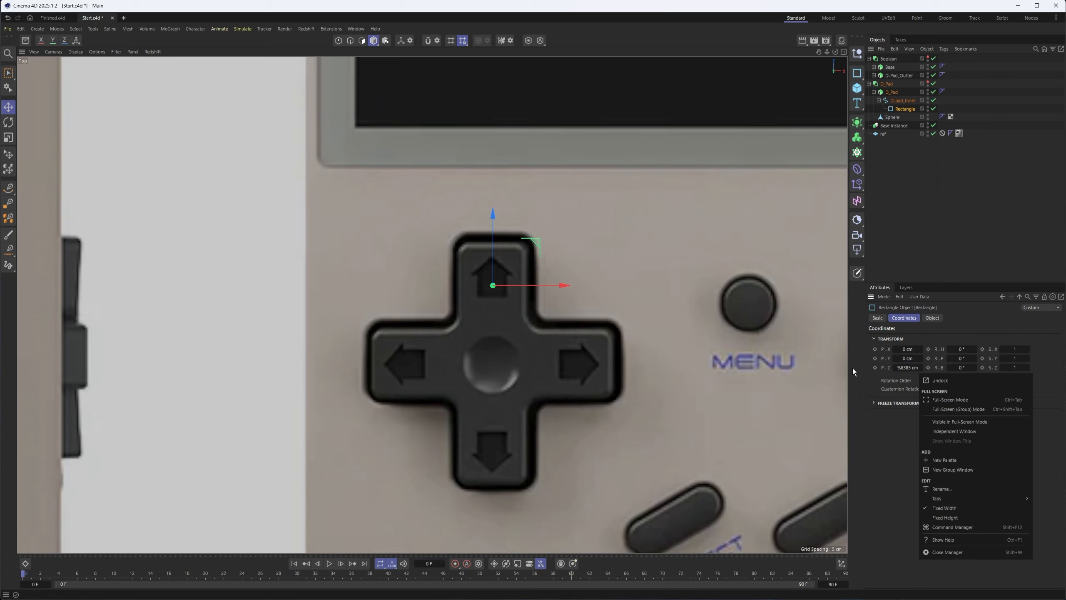
{"action": "left_click", "coordinate": [909, 368]}
{"action": "right_click", "coordinate": [922, 368]}
Step: Scale down the Rectangle spline and move it out of D-pad_Inner into the D_Pad Boolean, above the Sphere
{"action": "key", "text": "t"}
{"action": "left_click_drag", "start_coordinate": [695, 281], "coordinate": [458, 292]}
{"action": "left_click_drag", "start_coordinate": [909, 108], "coordinate": [906, 113]}
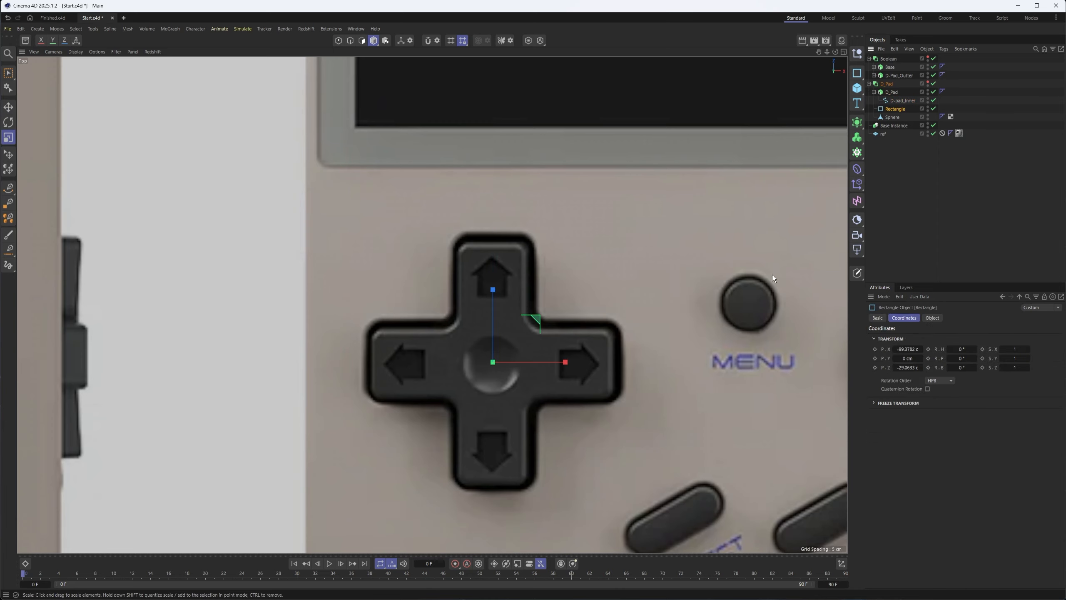
{"action": "left_click", "coordinate": [932, 317]}
{"action": "scroll", "coordinate": [616, 262], "scroll_direction": "down", "scroll_amount": 3}
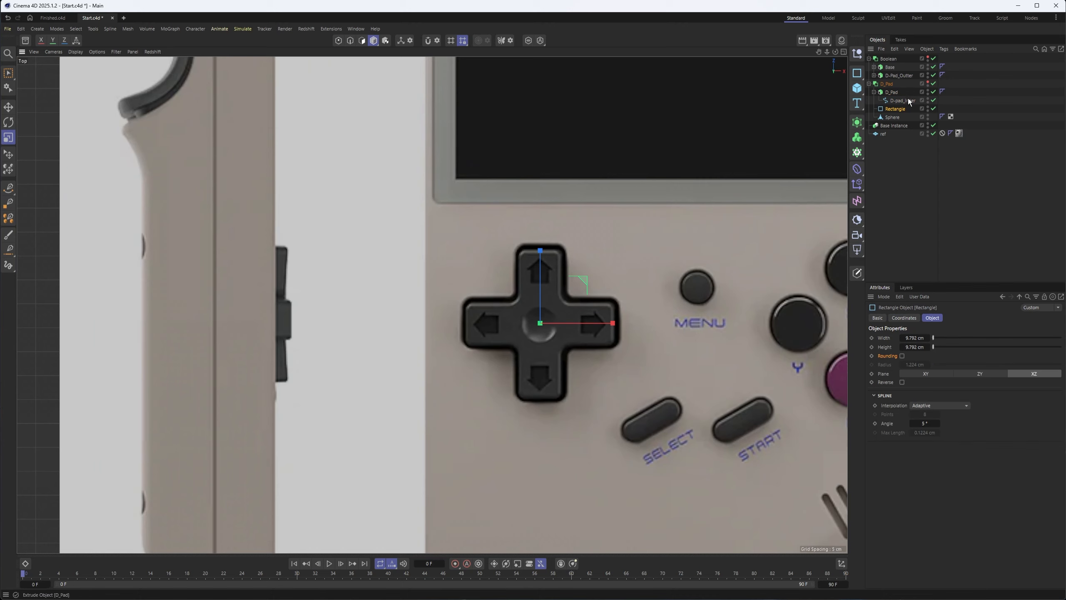
Step: Unhide the D_Pad Boolean, hide the D_Pad extrude, and disable the Boolean to expose the reference arrows
{"action": "left_click", "coordinate": [927, 83]}
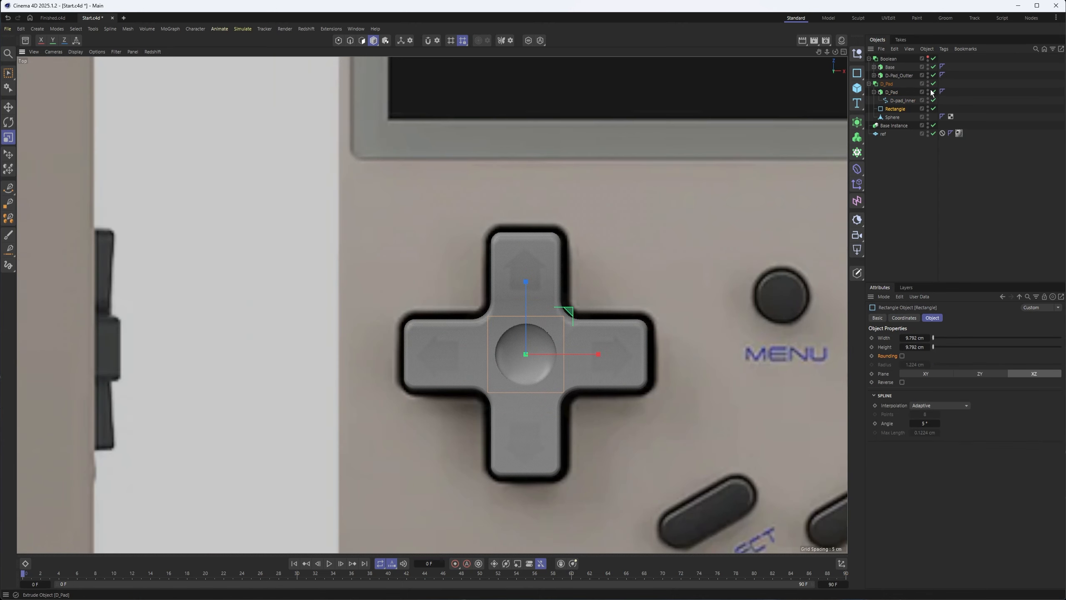
{"action": "left_click", "coordinate": [927, 90]}
{"action": "scroll", "coordinate": [563, 323], "scroll_direction": "up", "scroll_amount": 3}
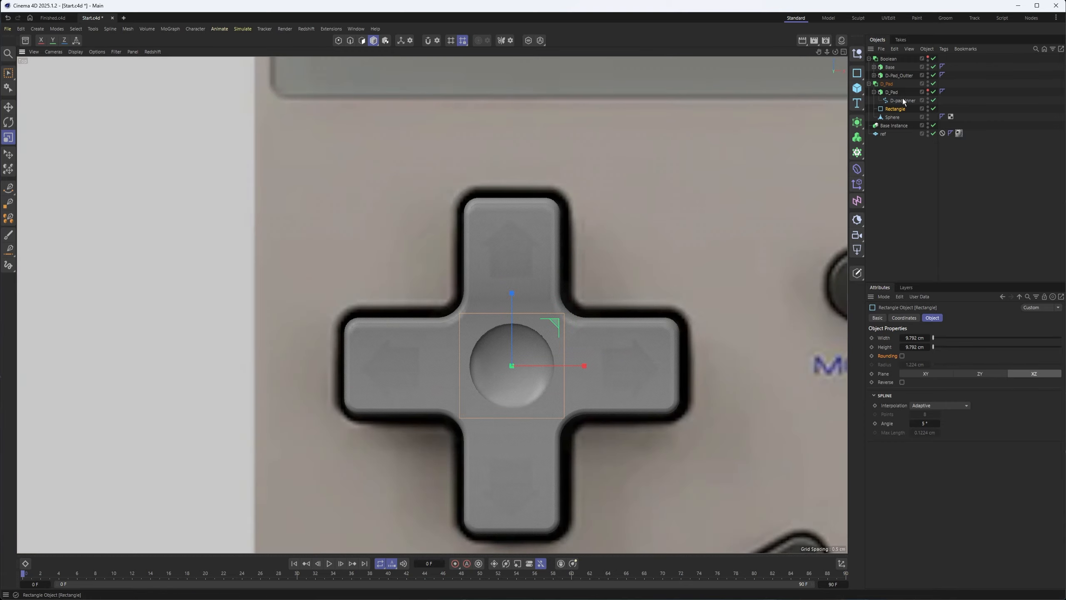
{"action": "left_click", "coordinate": [933, 84]}
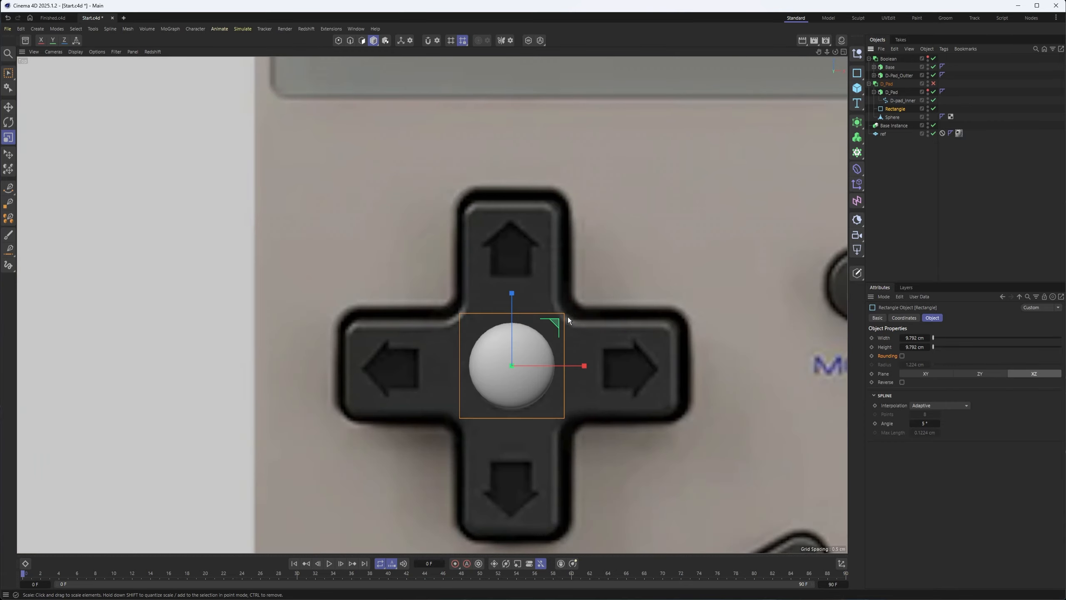
Step: Move the Rectangle spline up toward the D-pad's upper arrow and make it editable
{"action": "key", "text": "e"}
{"action": "left_click_drag", "start_coordinate": [508, 313], "coordinate": [517, 245]}
{"action": "scroll", "coordinate": [503, 252], "scroll_direction": "up", "scroll_amount": 3}
{"action": "scroll", "coordinate": [504, 256], "scroll_direction": "up", "scroll_amount": 2}
{"action": "key", "text": "t"}
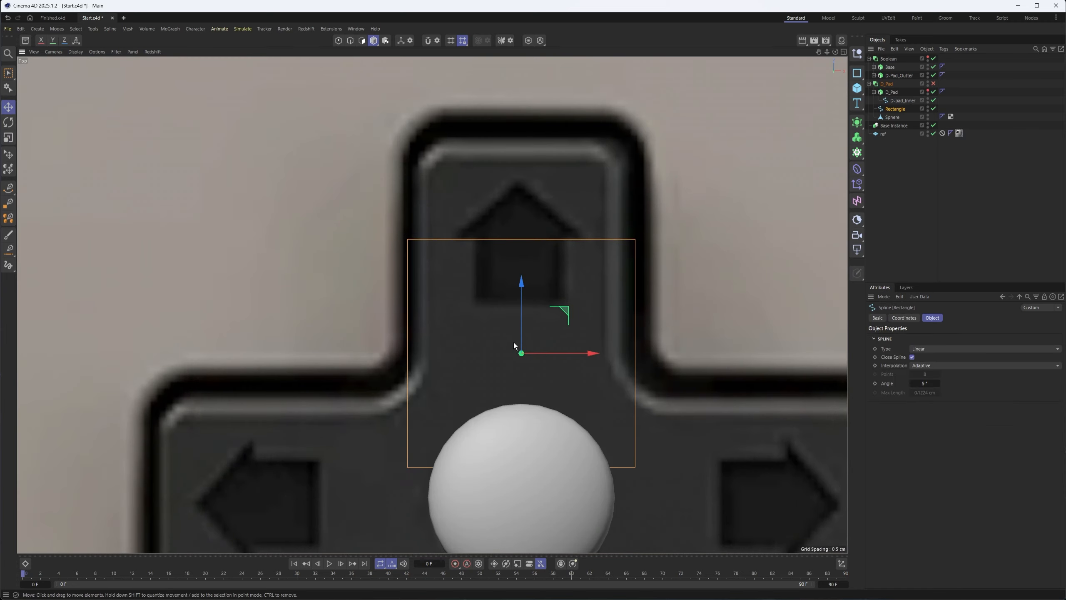
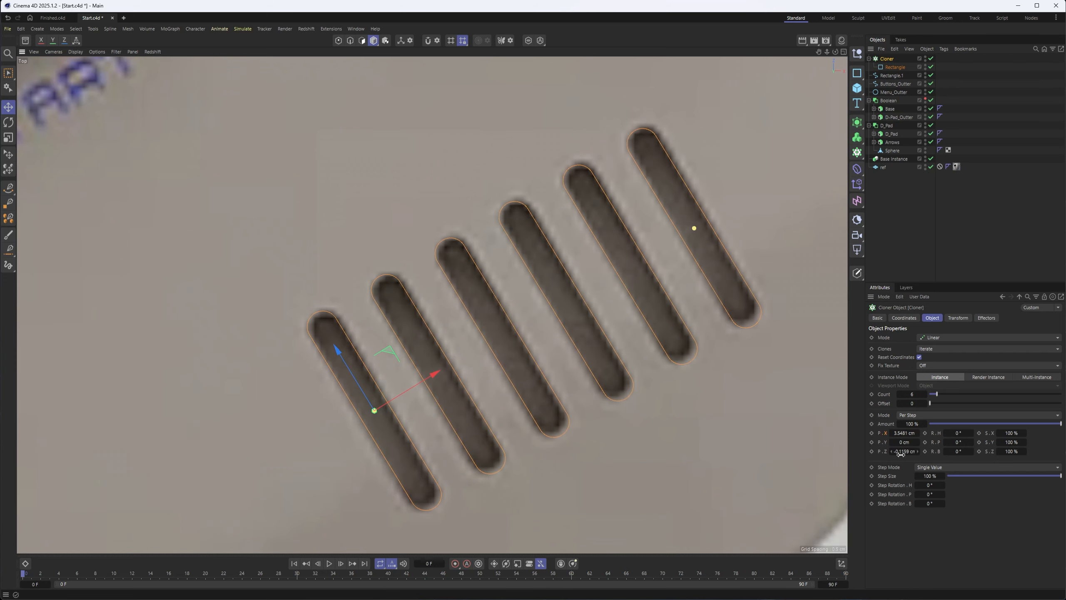
Step: Set the Cloner's Z offset per step to 0 cm and adjust the clones to line up with the reference vent slots
{"action": "left_click", "coordinate": [900, 434]}
{"action": "left_click", "coordinate": [901, 451]}
{"action": "type", "text": "0"}
{"action": "key", "text": "Return"}
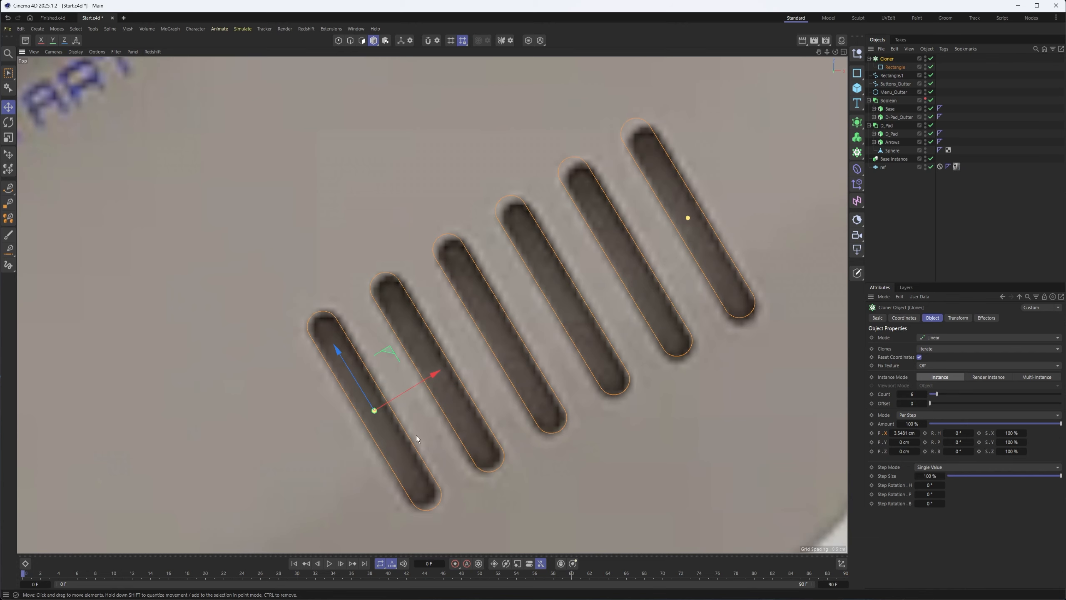
{"action": "left_click_drag", "start_coordinate": [339, 364], "coordinate": [343, 368]}
{"action": "right_click_drag", "start_coordinate": [532, 383], "coordinate": [562, 391], "text": "alt"}
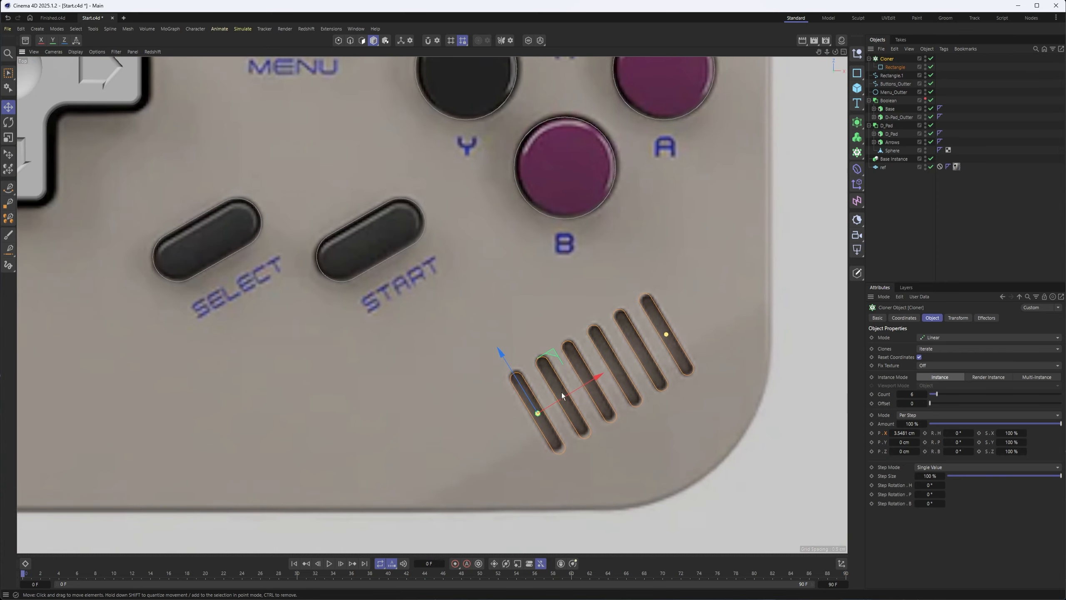
Step: Merge the Cloner into a single spline with Connect Objects + Delete and rename it Vents
{"action": "right_click", "coordinate": [885, 57]}
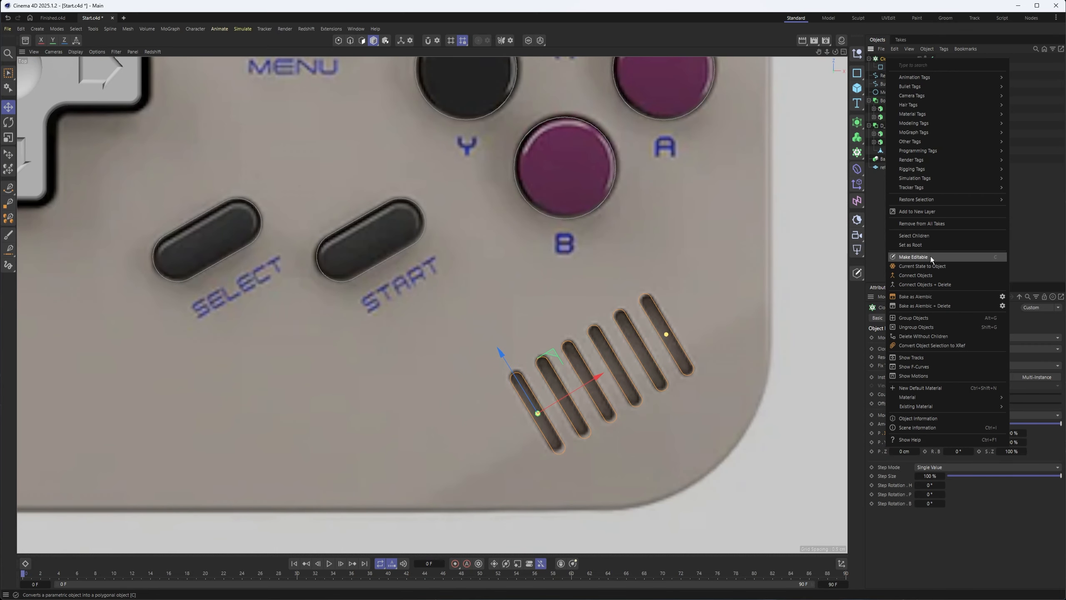
{"action": "left_click", "coordinate": [922, 285]}
{"action": "double_click", "coordinate": [883, 58]}
{"action": "type", "text": "Vents"}
{"action": "key", "text": "Return"}
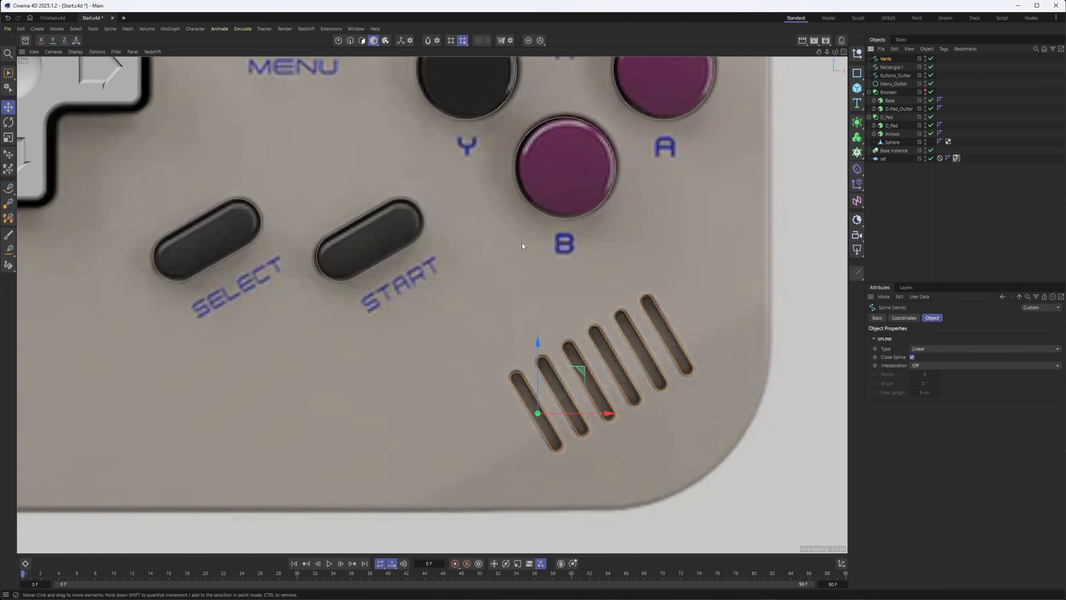
Step: Rename the spline outlining the Select and Start buttons as Select_Start_Outter
{"action": "middle_click_drag", "start_coordinate": [524, 242], "coordinate": [590, 277], "text": "alt"}
{"action": "right_click_drag", "start_coordinate": [591, 279], "coordinate": [464, 265], "text": "alt"}
{"action": "left_click", "coordinate": [467, 269]}
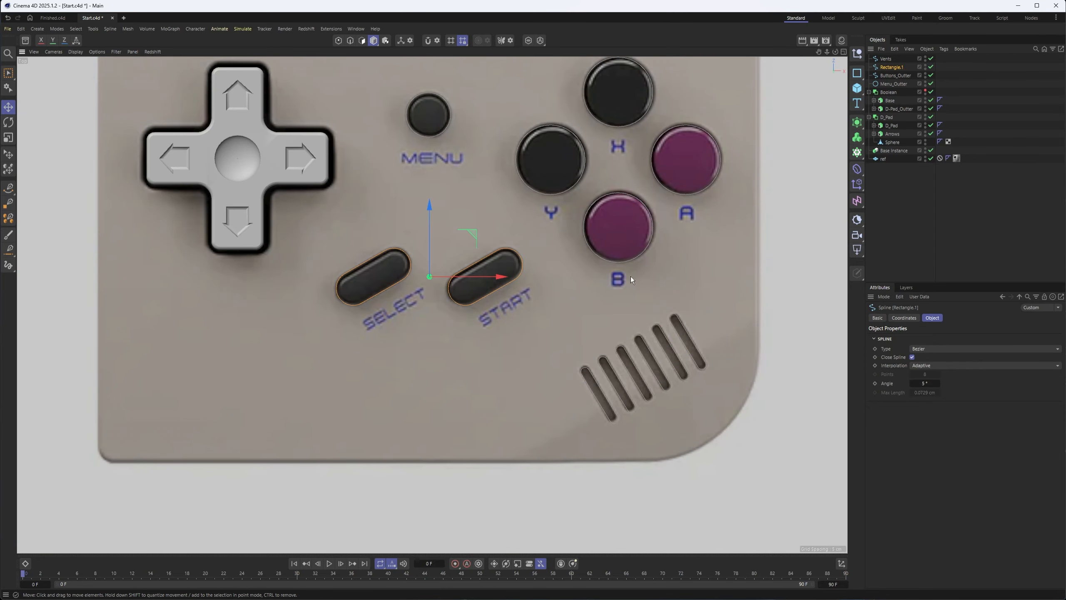
{"action": "middle_click_drag", "start_coordinate": [654, 254], "coordinate": [649, 333], "text": "alt"}
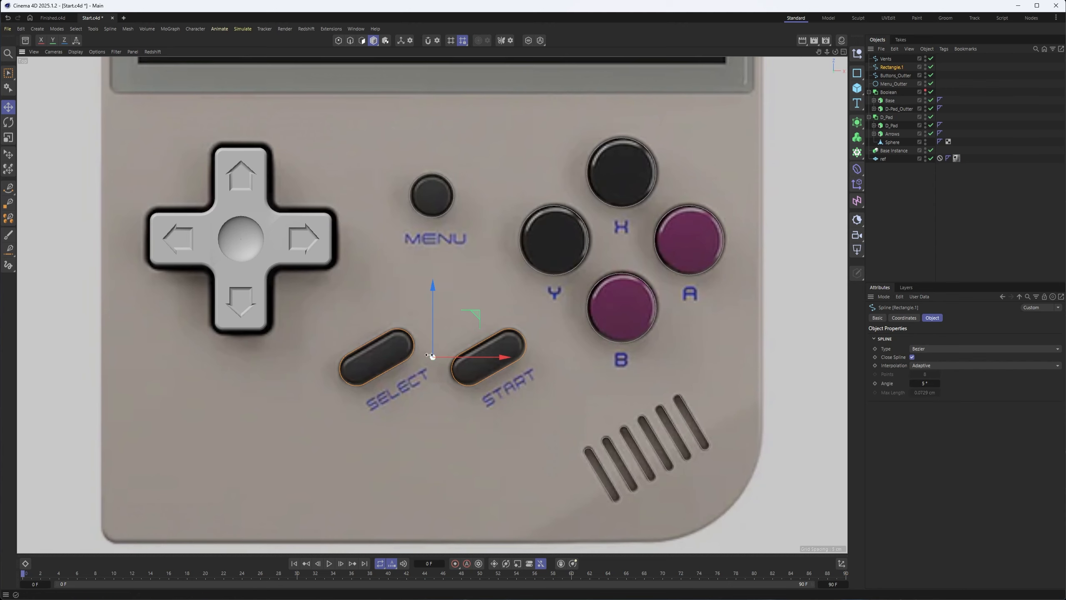
{"action": "middle_click_drag", "start_coordinate": [634, 311], "coordinate": [664, 336], "text": "alt"}
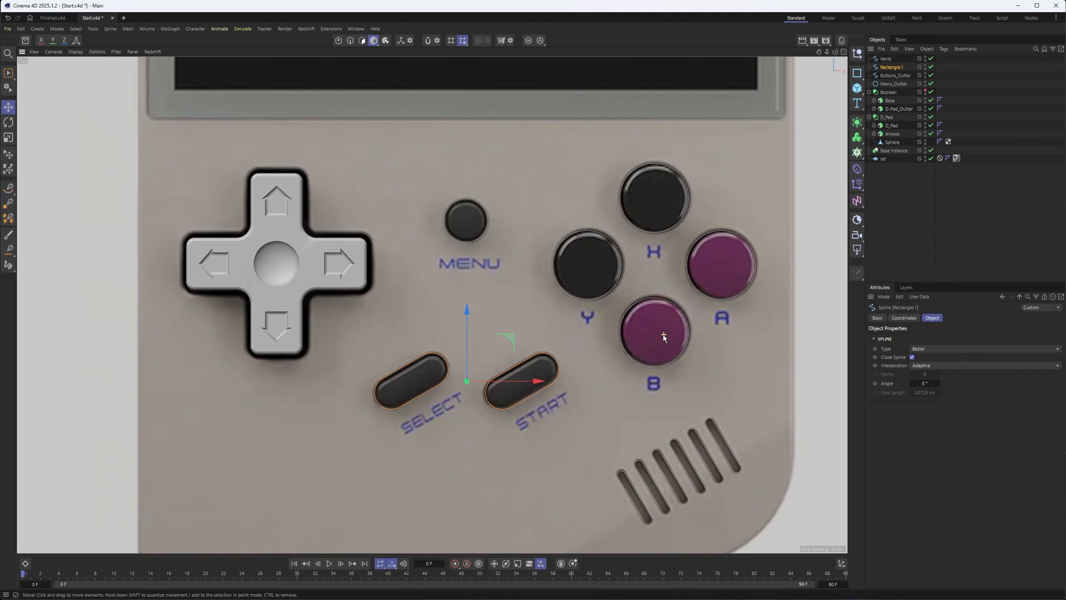
{"action": "scroll", "coordinate": [663, 336], "scroll_direction": "down", "scroll_amount": 6}
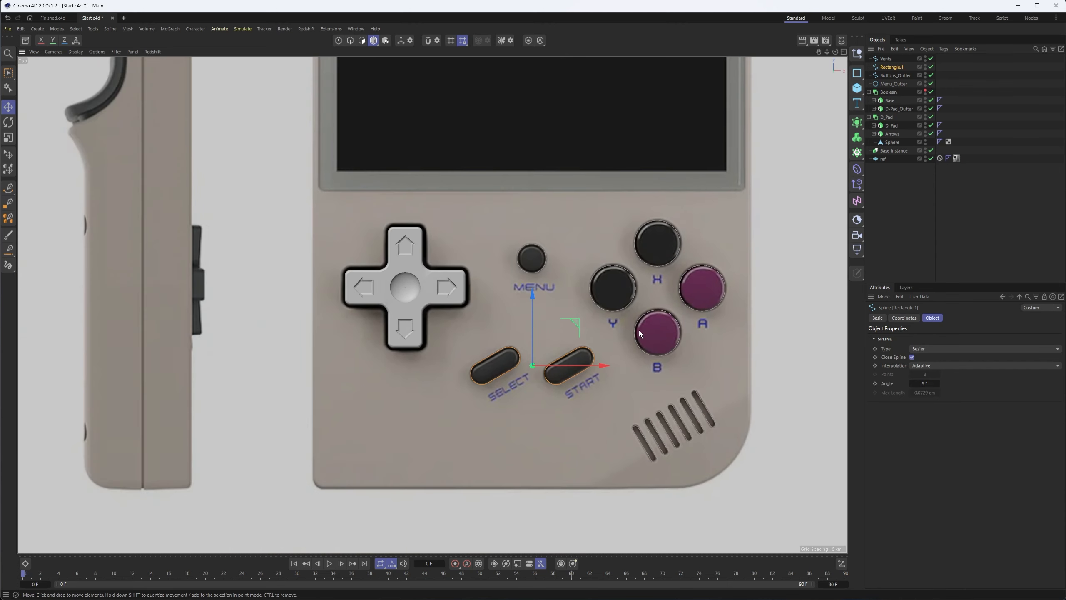
{"action": "scroll", "coordinate": [603, 303], "scroll_direction": "down", "scroll_amount": 2}
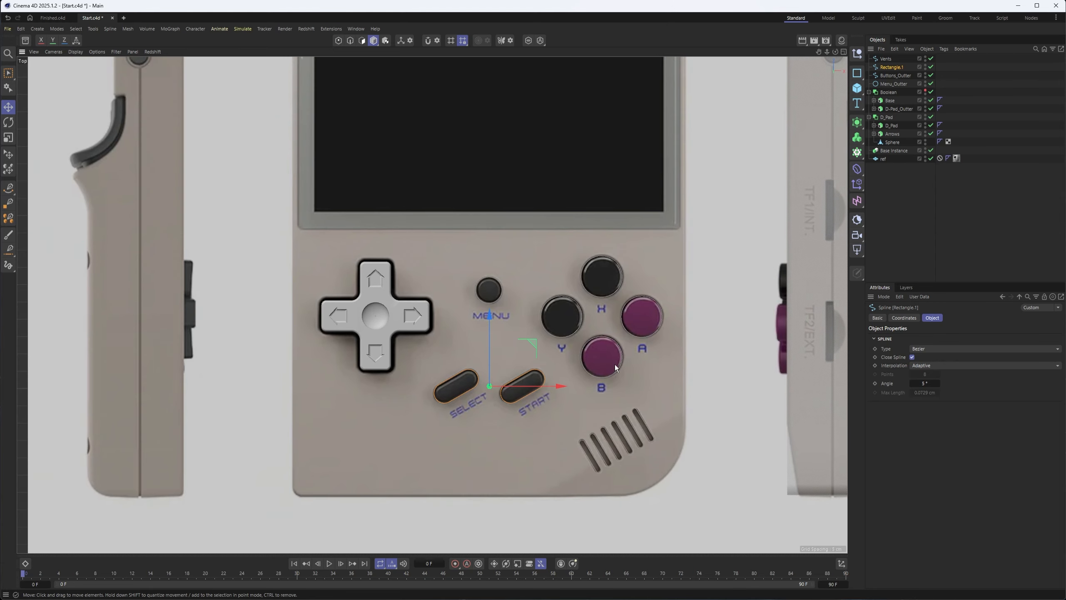
{"action": "scroll", "coordinate": [574, 313], "scroll_direction": "up", "scroll_amount": 4}
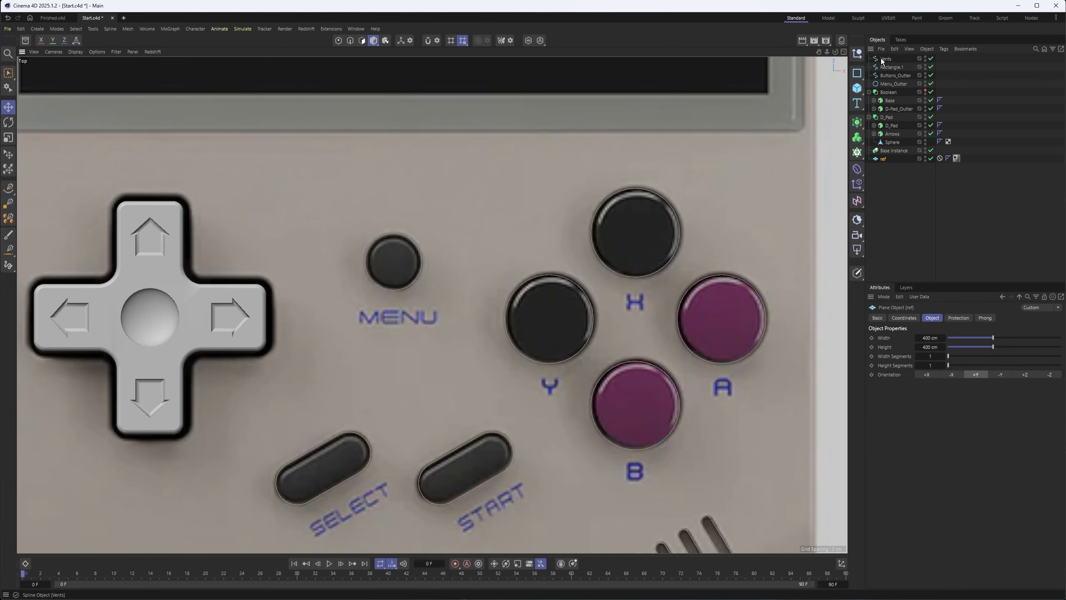
{"action": "double_click", "coordinate": [897, 67]}
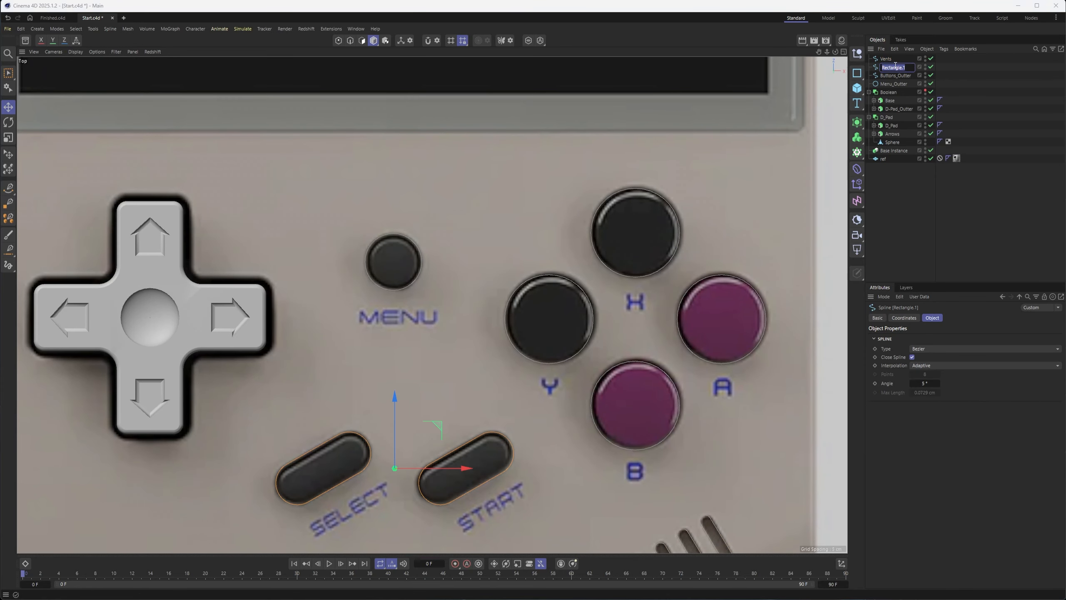
{"action": "type", "text": "Select_Start_Outter"}
{"action": "key", "text": "Return"}
Step: Move the Vents spline below Menu_Outter in the object hierarchy
{"action": "left_click", "coordinate": [886, 60]}
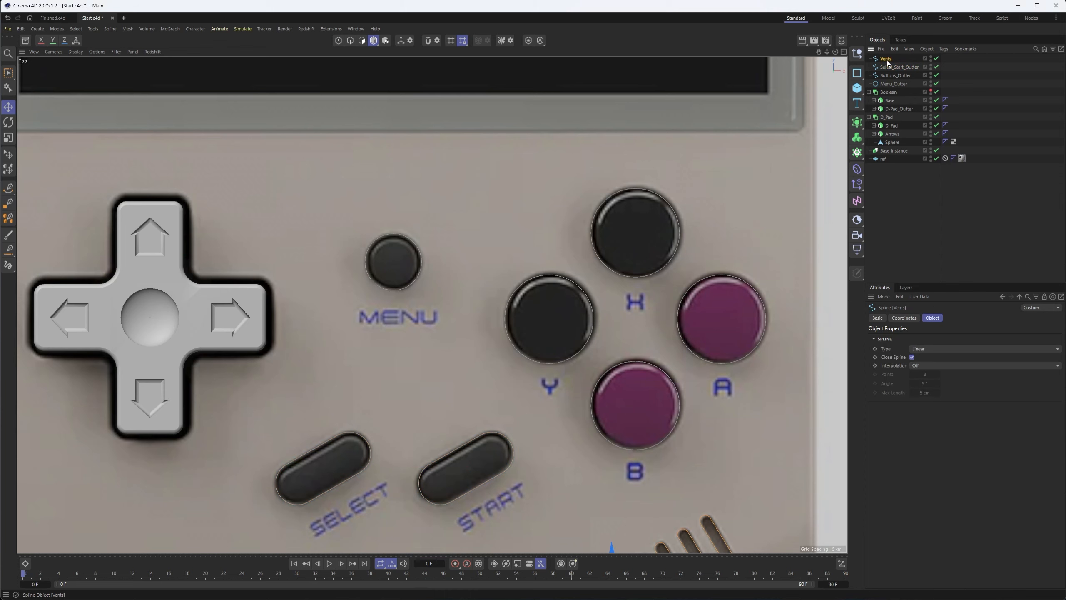
{"action": "middle_click_drag", "start_coordinate": [594, 310], "coordinate": [590, 212], "text": "alt"}
{"action": "right_click_drag", "start_coordinate": [589, 212], "coordinate": [573, 235], "text": "alt"}
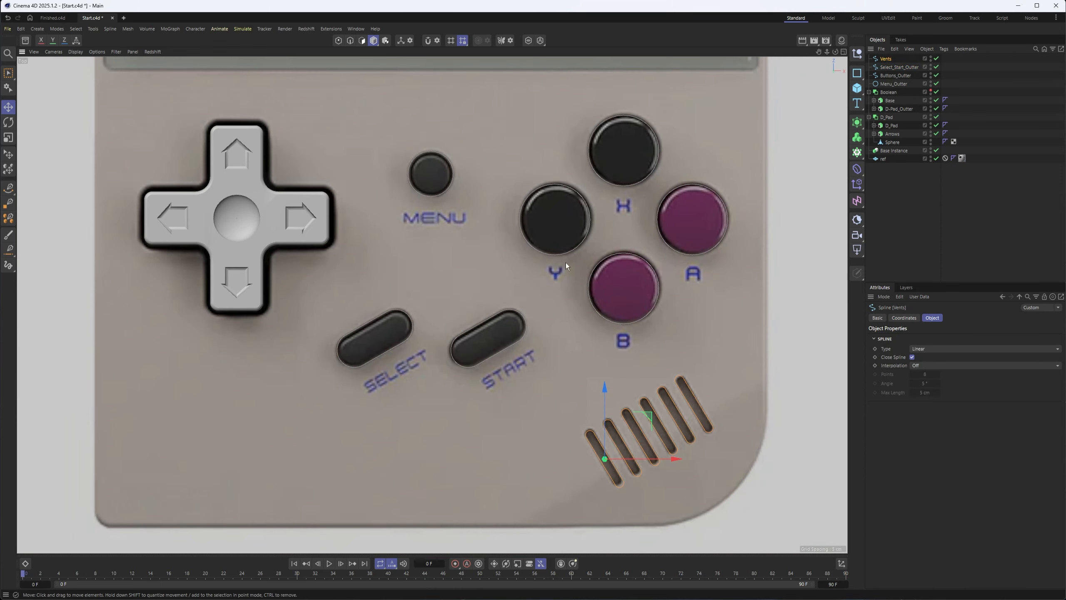
{"action": "scroll", "coordinate": [566, 263], "scroll_direction": "up", "scroll_amount": 1}
{"action": "left_click_drag", "start_coordinate": [885, 60], "coordinate": [891, 87]}
Step: Make the Menu_Outter circle editable and create an inward outline of it as a new spline around the Menu button
{"action": "left_click", "coordinate": [892, 79]}
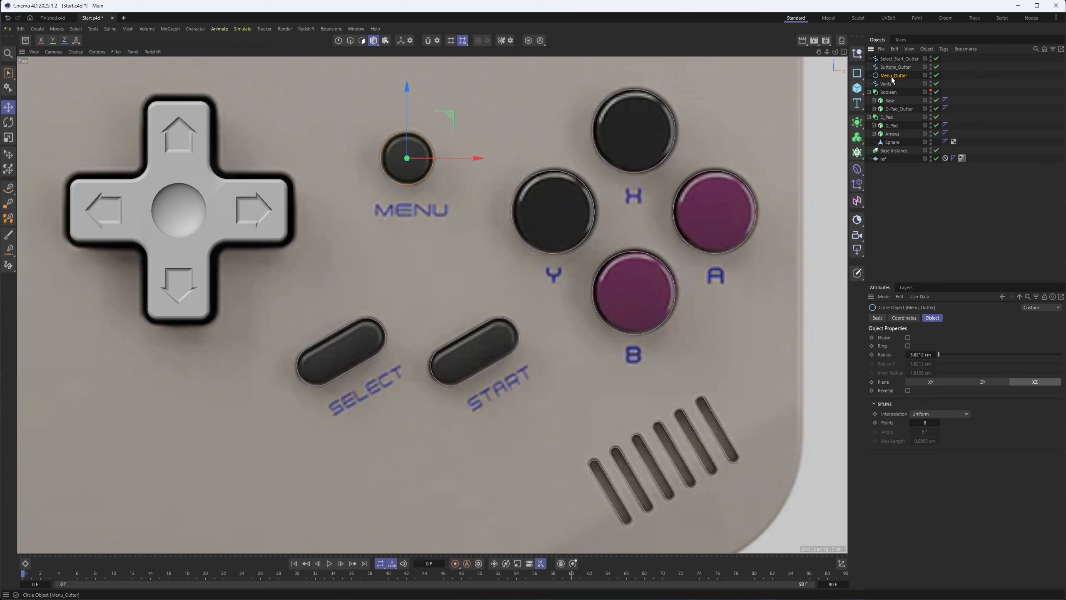
{"action": "left_click", "coordinate": [338, 40]}
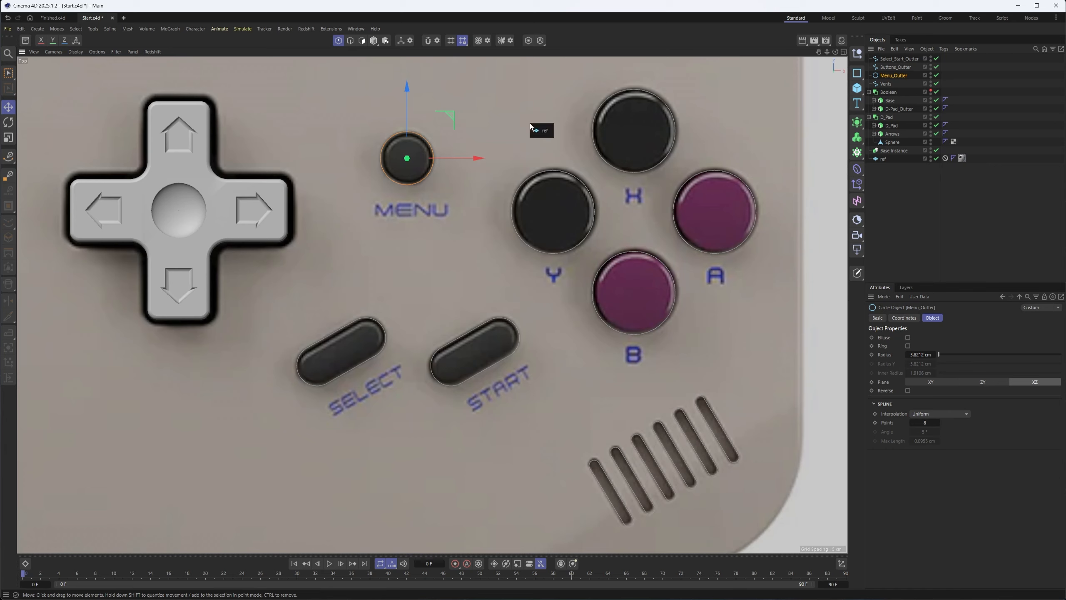
{"action": "left_click", "coordinate": [939, 214]}
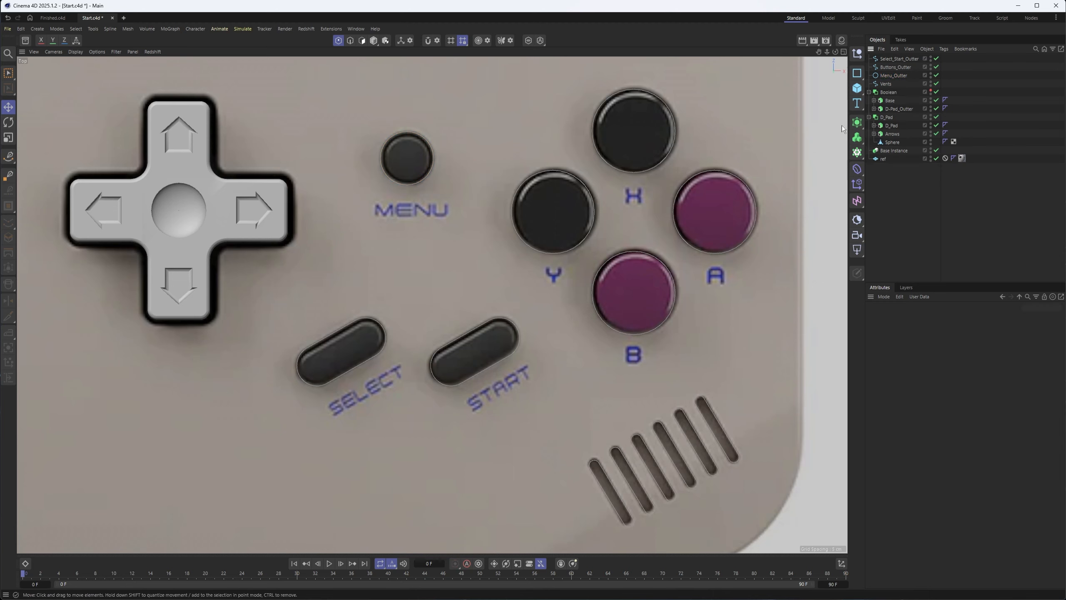
{"action": "left_click", "coordinate": [895, 76]}
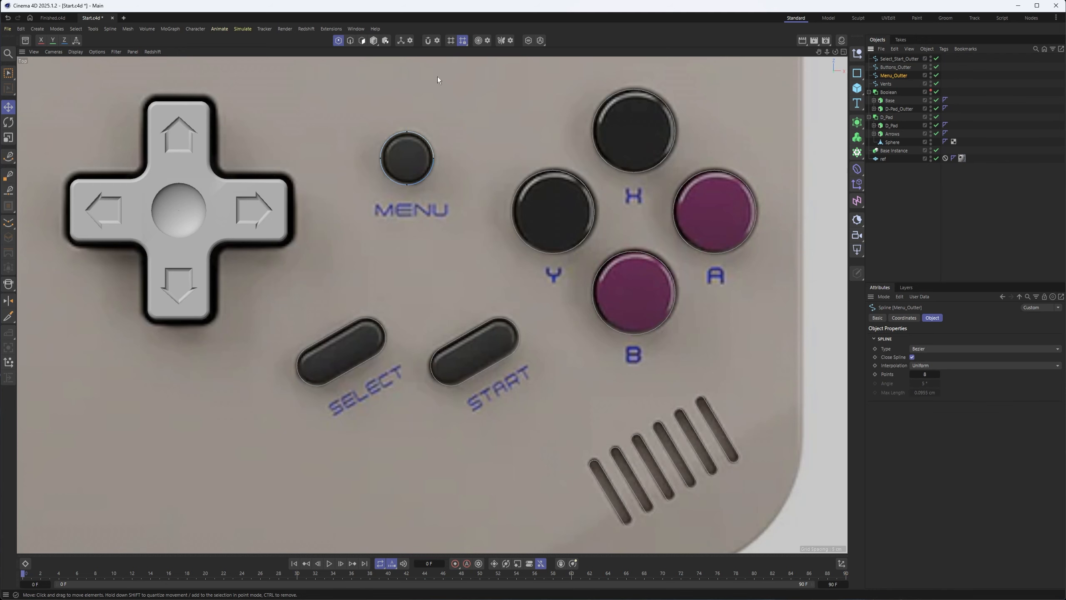
{"action": "right_click", "coordinate": [390, 91]}
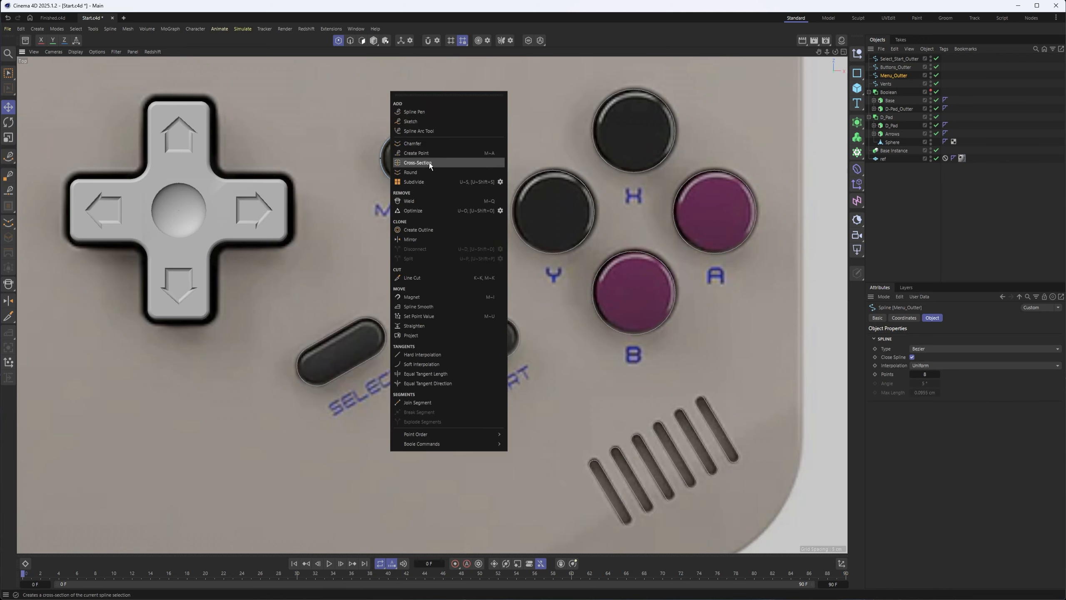
{"action": "left_click", "coordinate": [424, 231]}
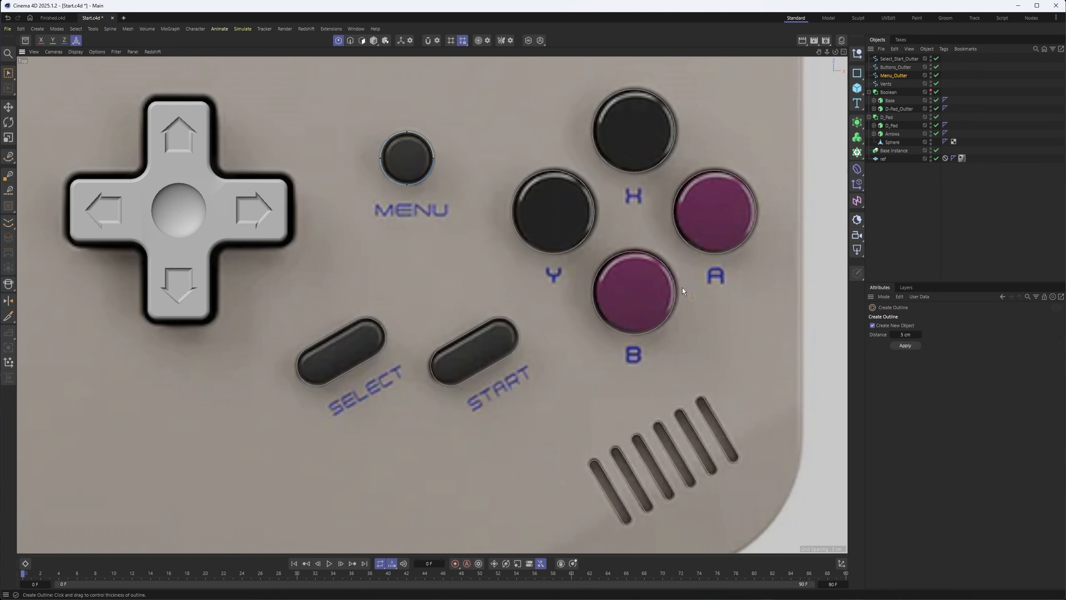
{"action": "scroll", "coordinate": [565, 221], "scroll_direction": "up", "scroll_amount": 10}
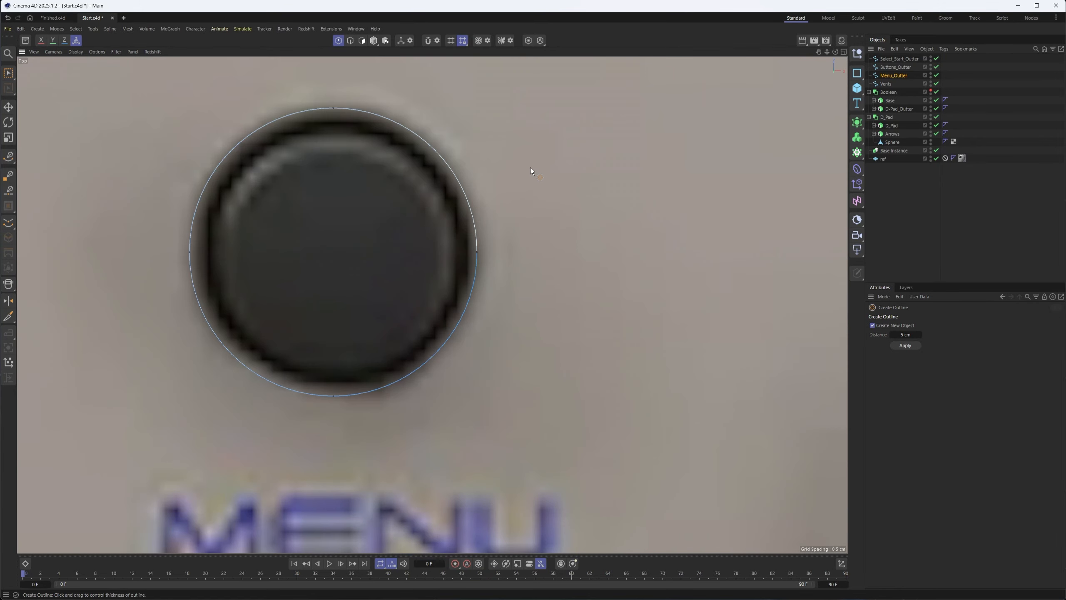
{"action": "mouse_move", "coordinate": [565, 220]}
{"action": "left_mouse_down"}
{"action": "mouse_move", "coordinate": [520, 221]}
{"action": "mouse_move", "coordinate": [556, 221]}
{"action": "mouse_move", "coordinate": [547, 220]}
{"action": "left_mouse_up"}
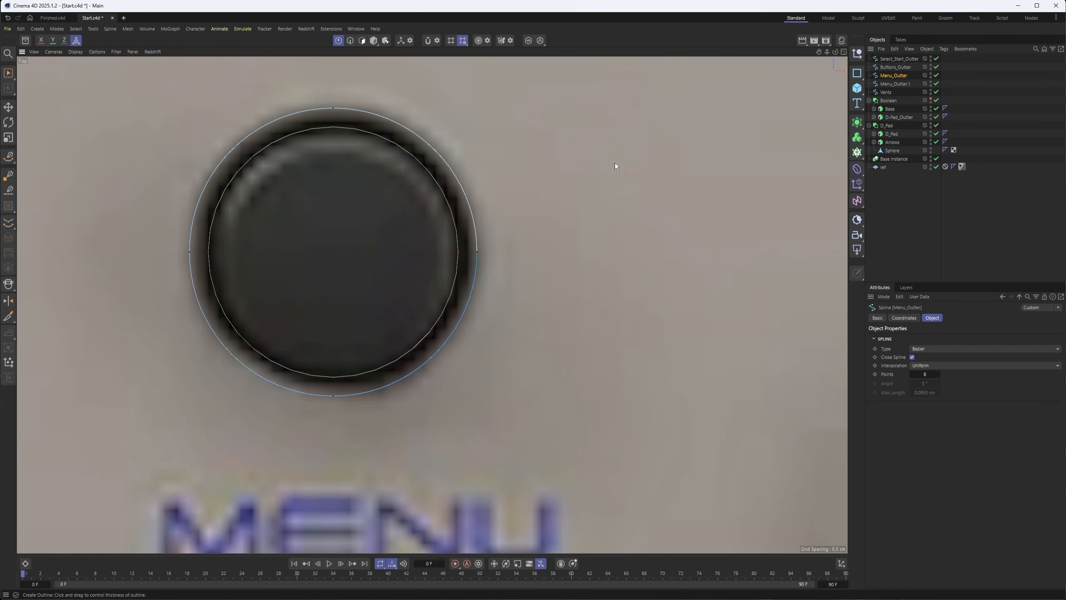
Step: Rename the new inner outline spline of the Menu button as Menu_Inner
{"action": "double_click", "coordinate": [896, 84]}
{"action": "left_click_drag", "start_coordinate": [896, 84], "coordinate": [1022, 70]}
{"action": "type", "text": "Inner"}
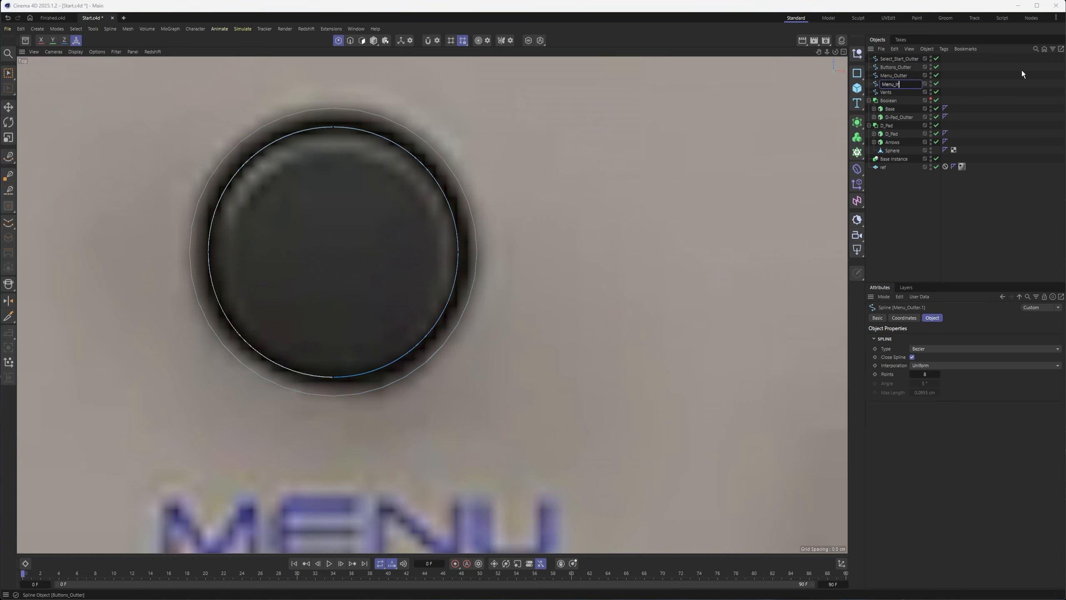
{"action": "key", "text": "Return"}
Step: Create an inward outline of the Buttons_Outter spline as a new spline inside the X, Y, A and B buttons
{"action": "right_click_drag", "start_coordinate": [633, 293], "coordinate": [564, 295], "text": "alt"}
{"action": "middle_click_drag", "start_coordinate": [637, 293], "coordinate": [403, 217], "text": "alt"}
{"action": "left_click", "coordinate": [373, 41]}
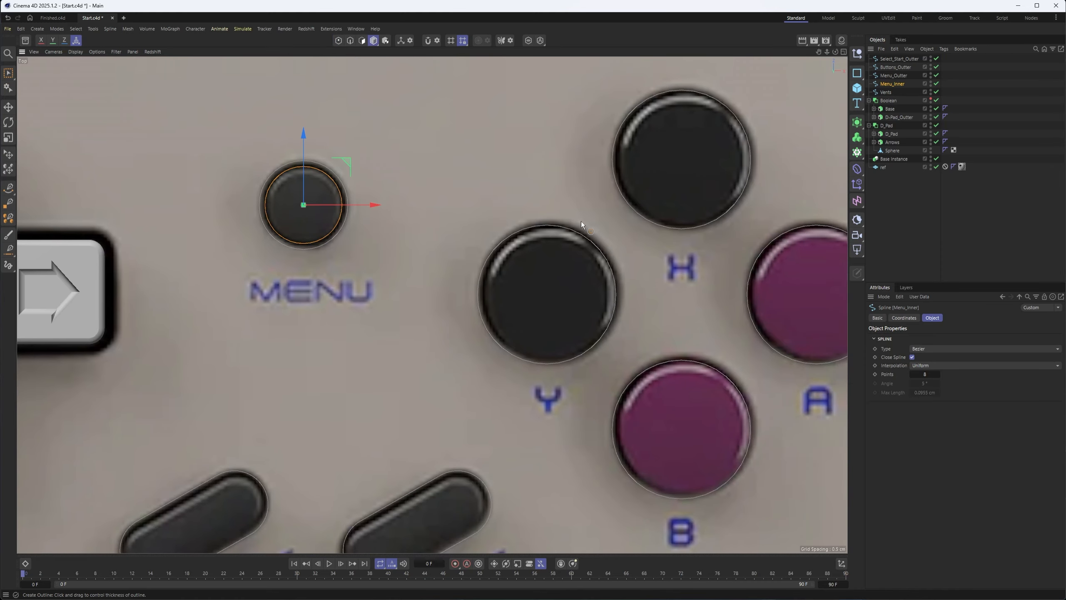
{"action": "key", "text": "e"}
{"action": "left_click", "coordinate": [582, 235]}
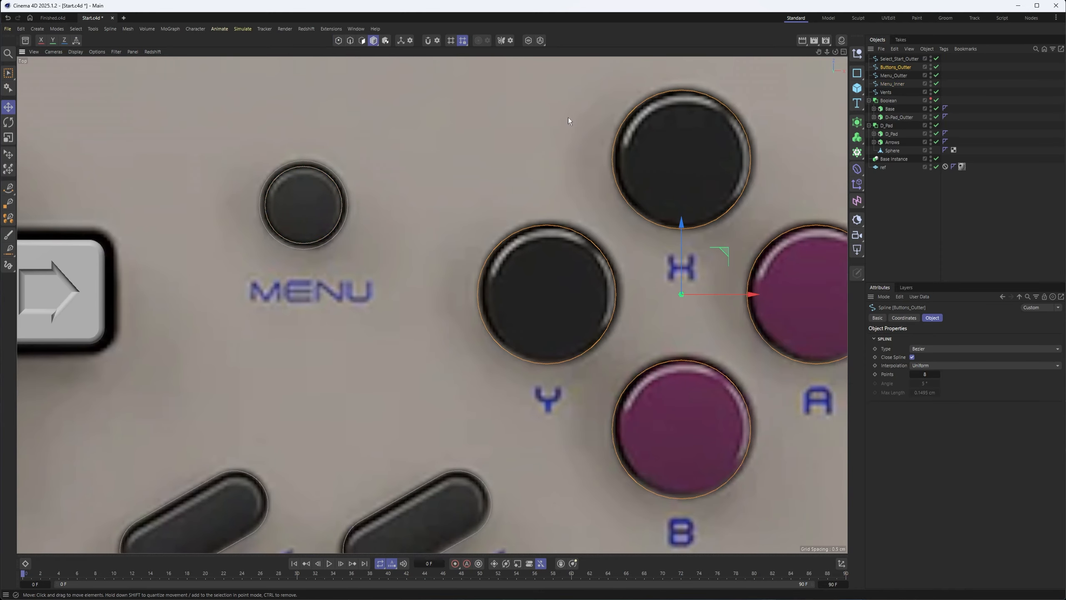
{"action": "left_click", "coordinate": [338, 41]}
{"action": "right_click", "coordinate": [475, 103]}
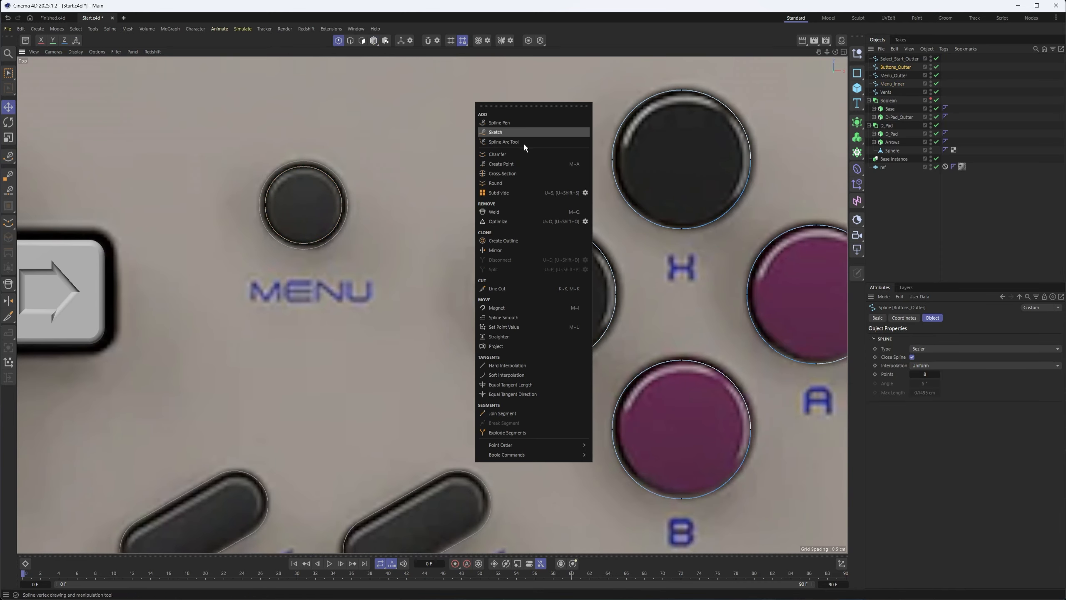
{"action": "left_click", "coordinate": [509, 241]}
{"action": "scroll", "coordinate": [588, 246], "scroll_direction": "up", "scroll_amount": 5}
{"action": "left_click_drag", "start_coordinate": [576, 135], "coordinate": [551, 134]}
{"action": "scroll", "coordinate": [656, 186], "scroll_direction": "down", "scroll_amount": 5}
Step: Rename the new inner outline spline of the X, Y, A and B buttons as Buttons_Inner
{"action": "double_click", "coordinate": [898, 76]}
{"action": "key", "text": "Right"}
{"action": "key", "text": "BackSpace"}
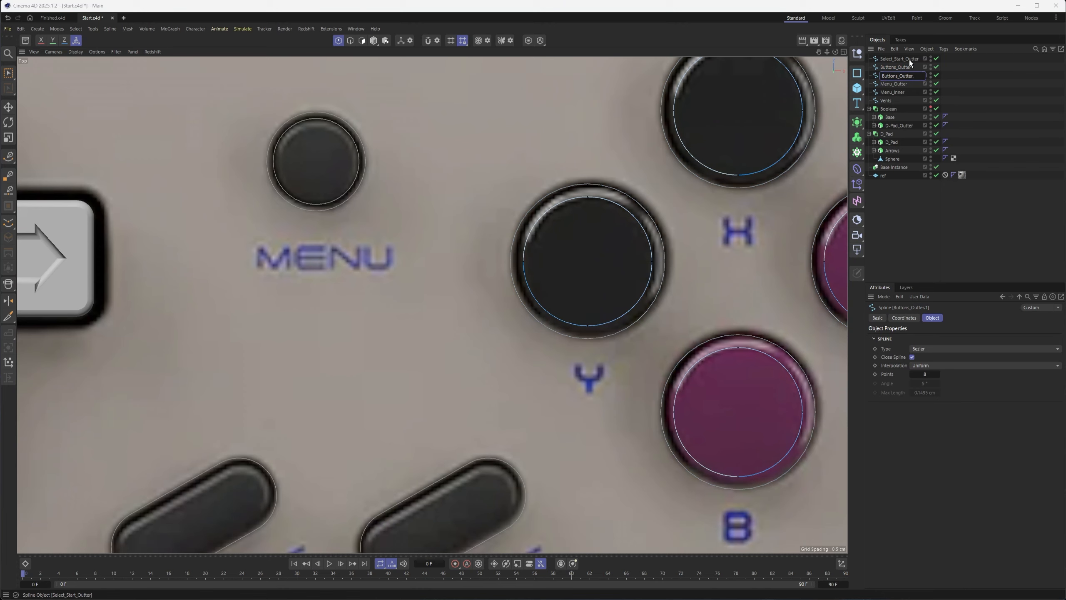
{"action": "type", "text": "Inner"}
{"action": "key", "text": "Return"}
Step: Create an inward outline of the Select_Start_Outter spline as a new spline inside the Select and Start buttons
{"action": "scroll", "coordinate": [546, 294], "scroll_direction": "down", "scroll_amount": 3}
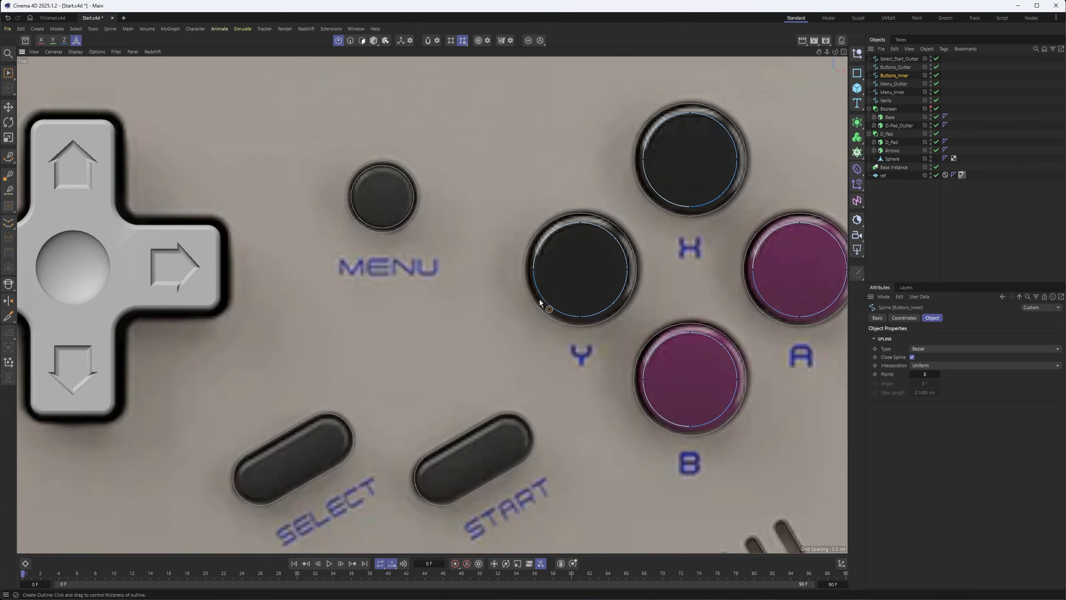
{"action": "middle_click_drag", "start_coordinate": [542, 297], "coordinate": [619, 227], "text": "alt"}
{"action": "left_click", "coordinate": [374, 41]}
{"action": "left_click", "coordinate": [544, 356]}
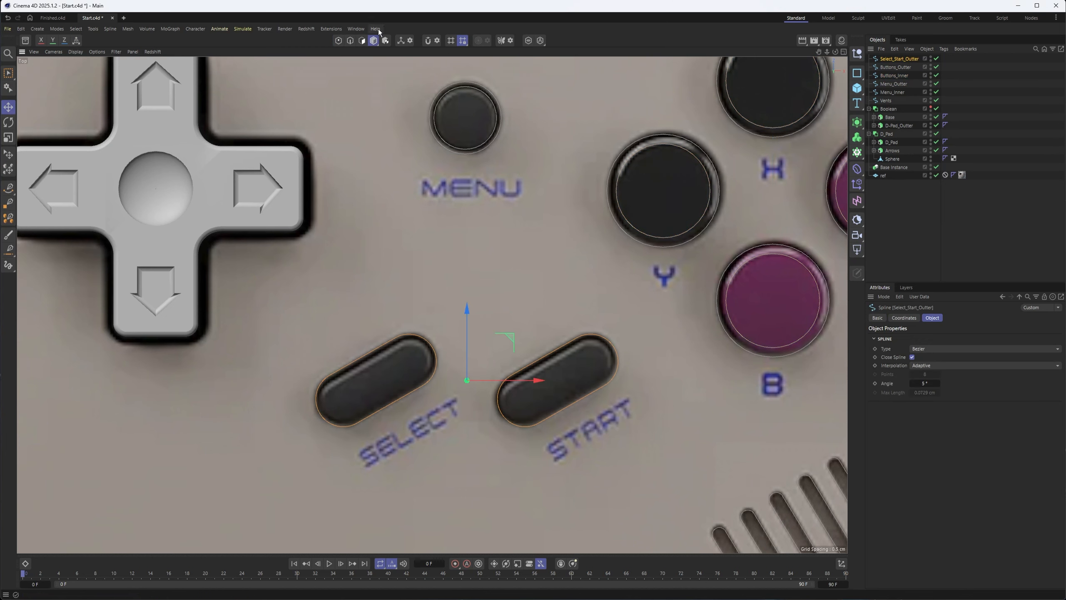
{"action": "left_click", "coordinate": [338, 40]}
{"action": "right_click", "coordinate": [548, 243]}
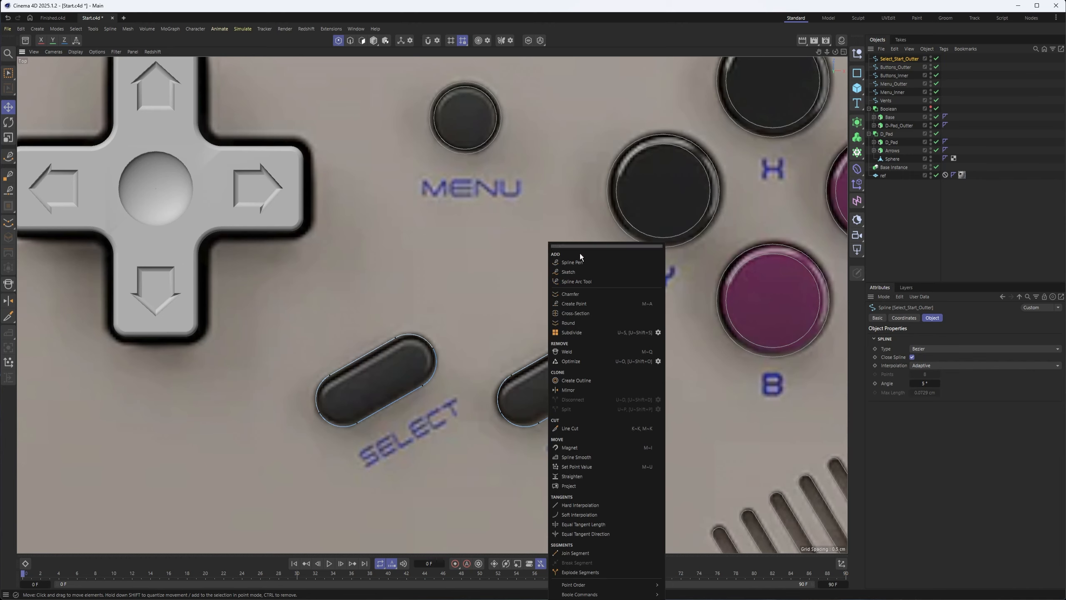
{"action": "left_click", "coordinate": [591, 380]}
{"action": "scroll", "coordinate": [484, 307], "scroll_direction": "up", "scroll_amount": 6}
{"action": "left_click_drag", "start_coordinate": [485, 307], "coordinate": [465, 307]}
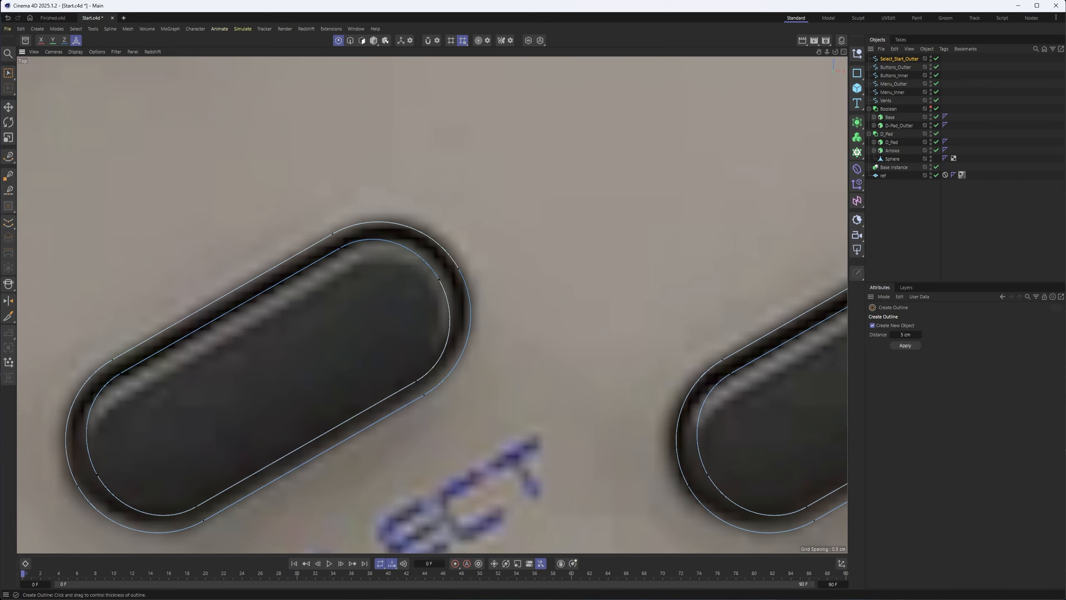
Step: Rename the new inner outline spline of the Select and Start buttons as Select_Start_Inner
{"action": "scroll", "coordinate": [572, 224], "scroll_direction": "down", "scroll_amount": 7}
{"action": "middle_click_drag", "start_coordinate": [573, 224], "coordinate": [491, 295], "text": "alt"}
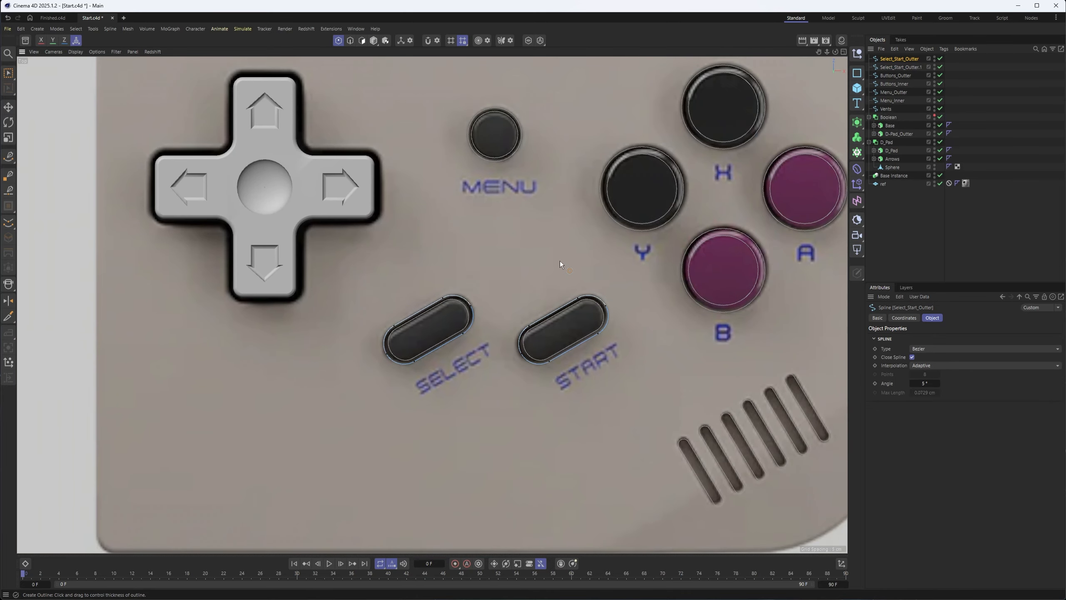
{"action": "middle_click_drag", "start_coordinate": [557, 261], "coordinate": [528, 290], "text": "alt"}
{"action": "scroll", "coordinate": [527, 290], "scroll_direction": "up", "scroll_amount": 1}
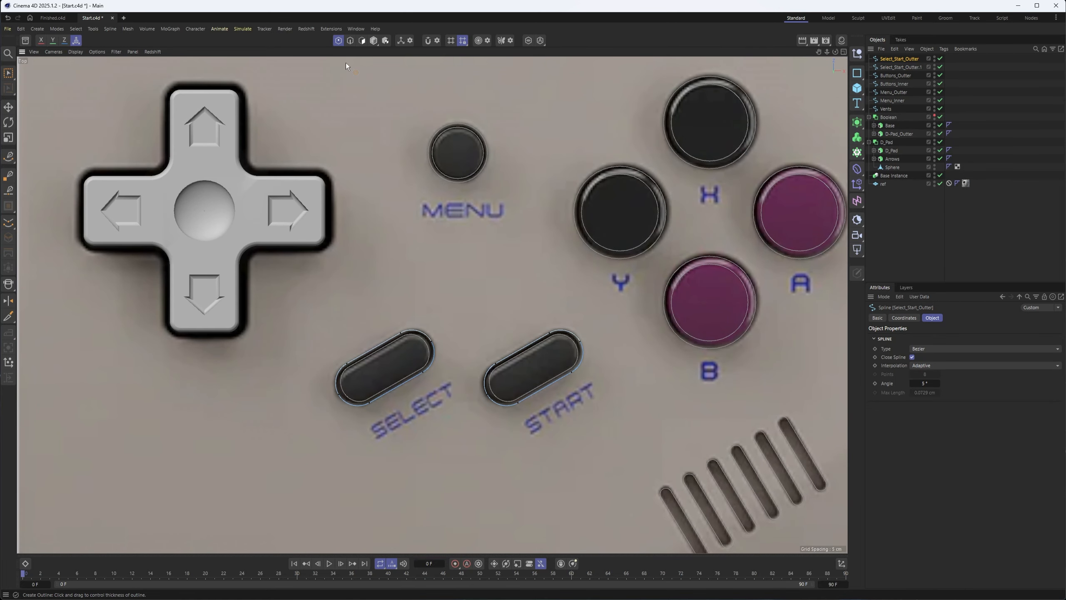
{"action": "left_click", "coordinate": [371, 41]}
{"action": "double_click", "coordinate": [910, 60]}
{"action": "double_click", "coordinate": [910, 67]}
{"action": "left_click_drag", "start_coordinate": [908, 68], "coordinate": [984, 74]}
{"action": "type", "text": "Inner"}
{"action": "key", "text": "Return"}
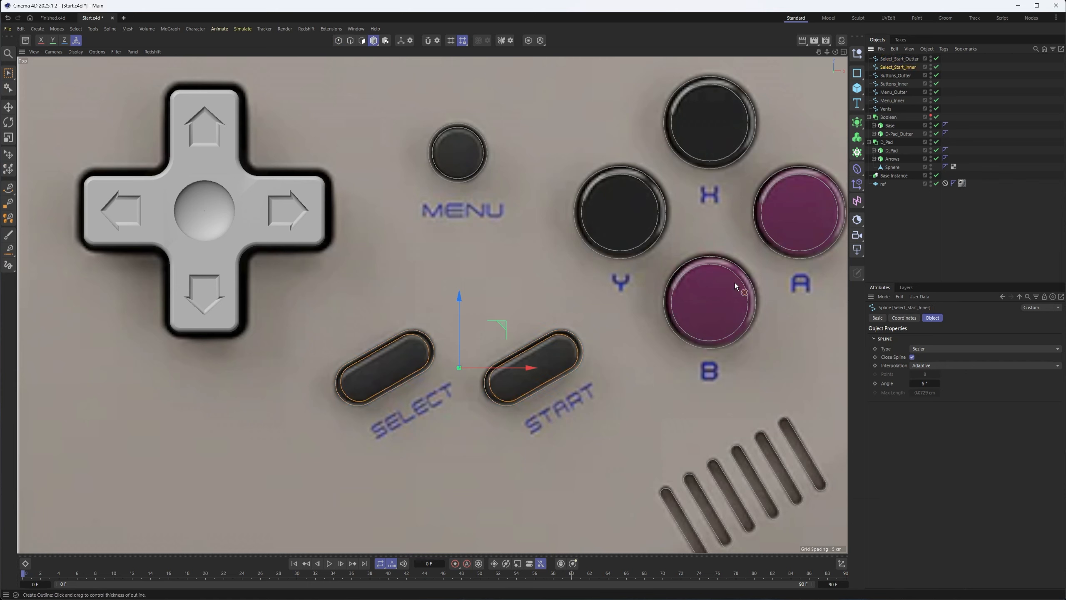
Step: Reorder the splines in the object hierarchy so the three Inner splines sit together above the three Outter splines
{"action": "scroll", "coordinate": [582, 355], "scroll_direction": "down", "scroll_amount": 3}
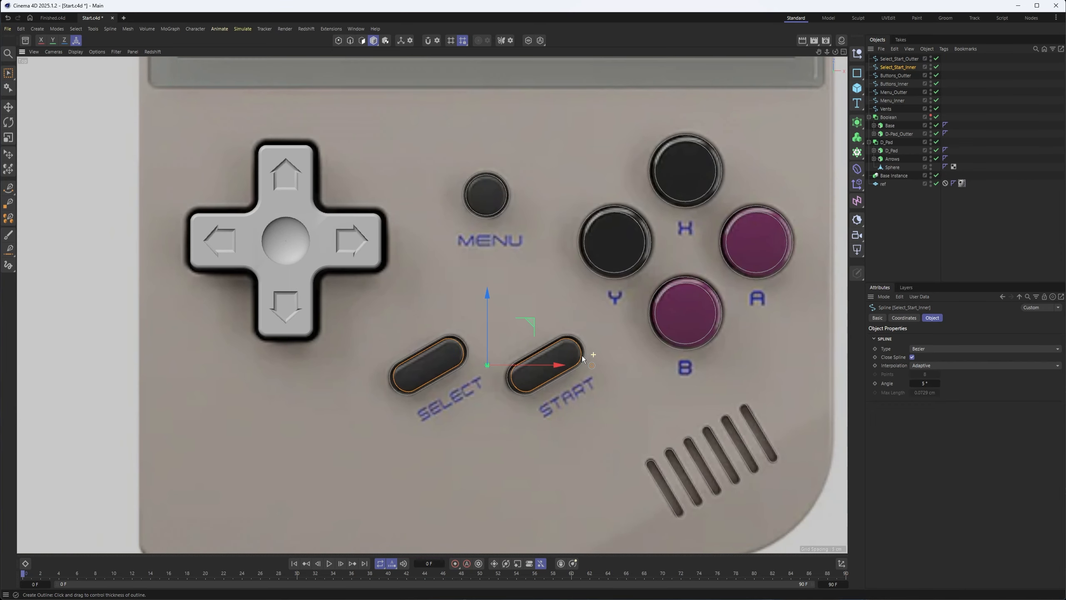
{"action": "middle_click_drag", "start_coordinate": [581, 355], "coordinate": [566, 378]}
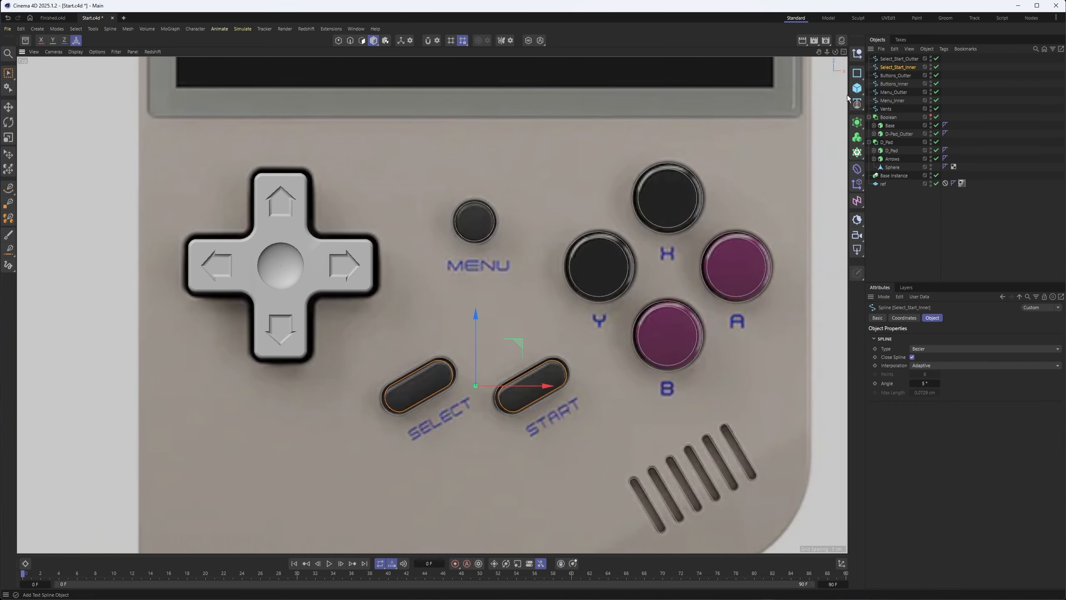
{"action": "left_click", "coordinate": [908, 59]}
{"action": "left_click_drag", "start_coordinate": [909, 61], "coordinate": [910, 74]}
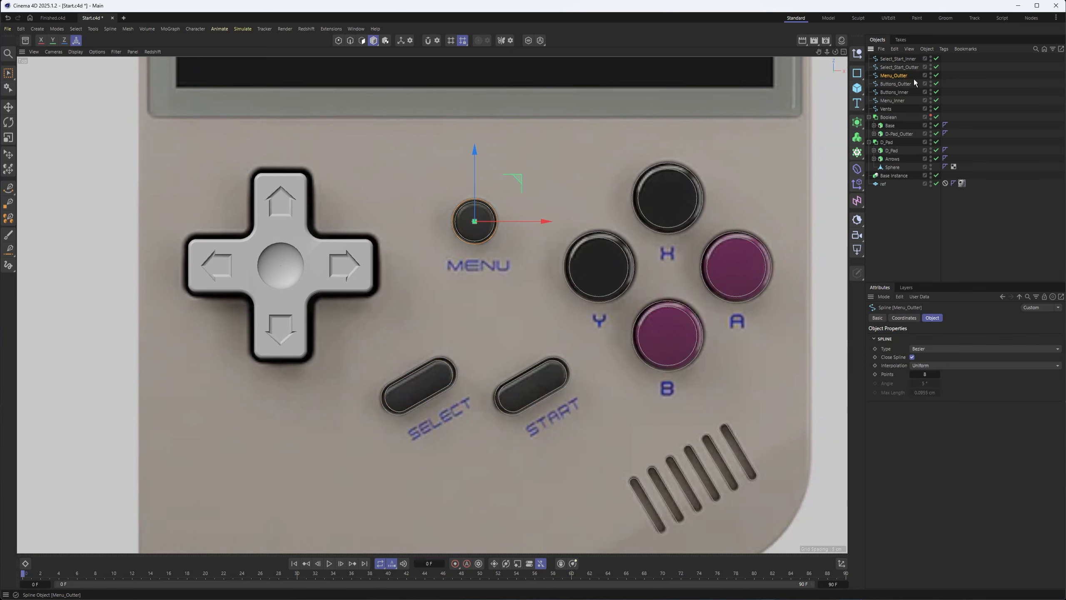
{"action": "left_click", "coordinate": [903, 87]}
{"action": "left_click", "coordinate": [899, 102], "text": "shift"}
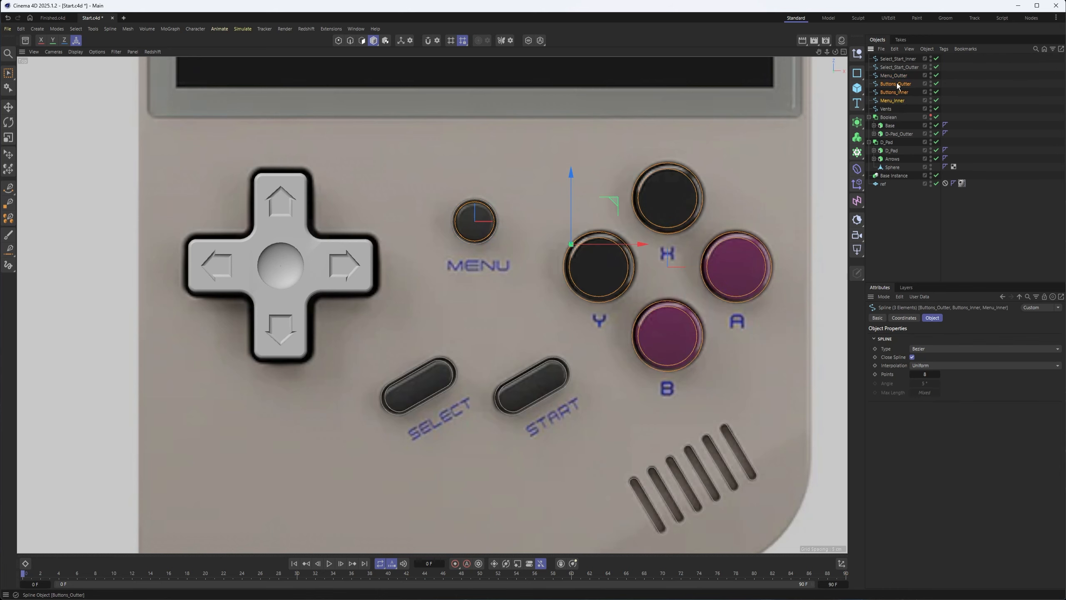
{"action": "left_click_drag", "start_coordinate": [902, 62], "coordinate": [903, 62]}
{"action": "left_click", "coordinate": [895, 68]}
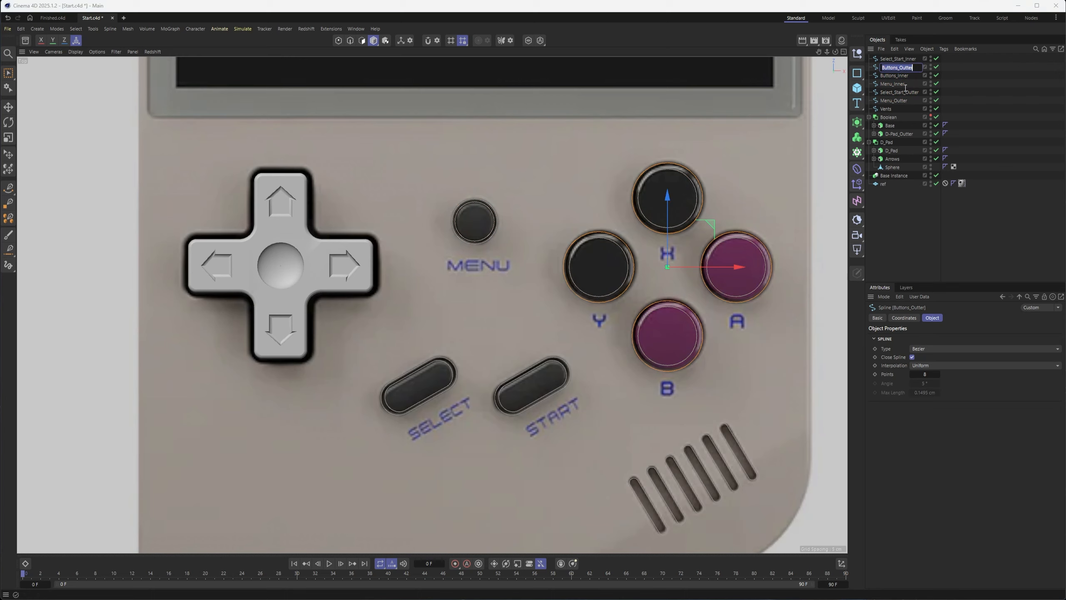
{"action": "left_click_drag", "start_coordinate": [882, 69], "coordinate": [902, 87]}
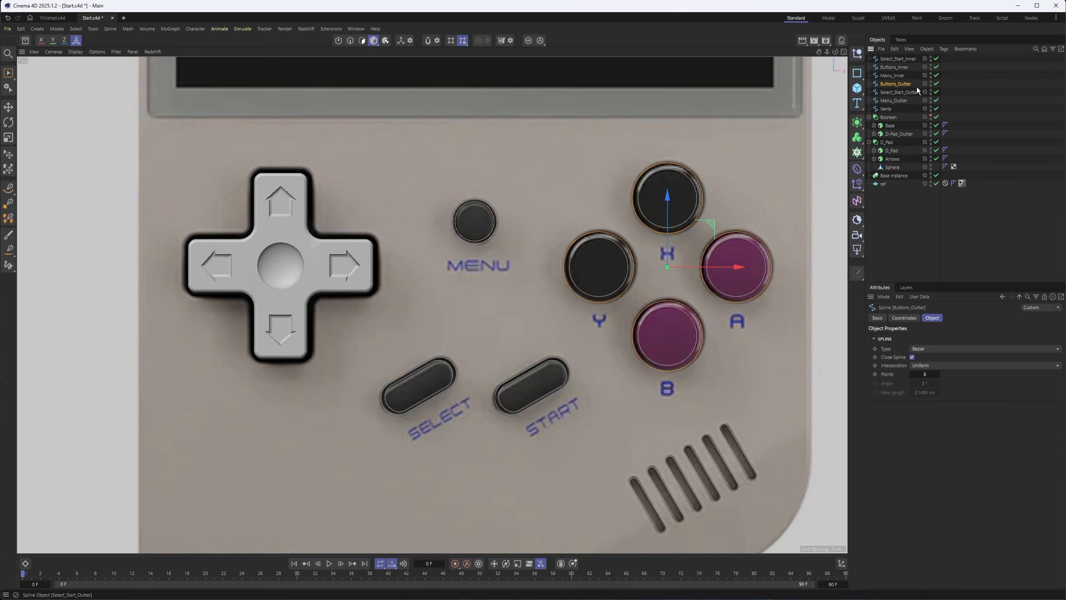
{"action": "left_click", "coordinate": [886, 109]}
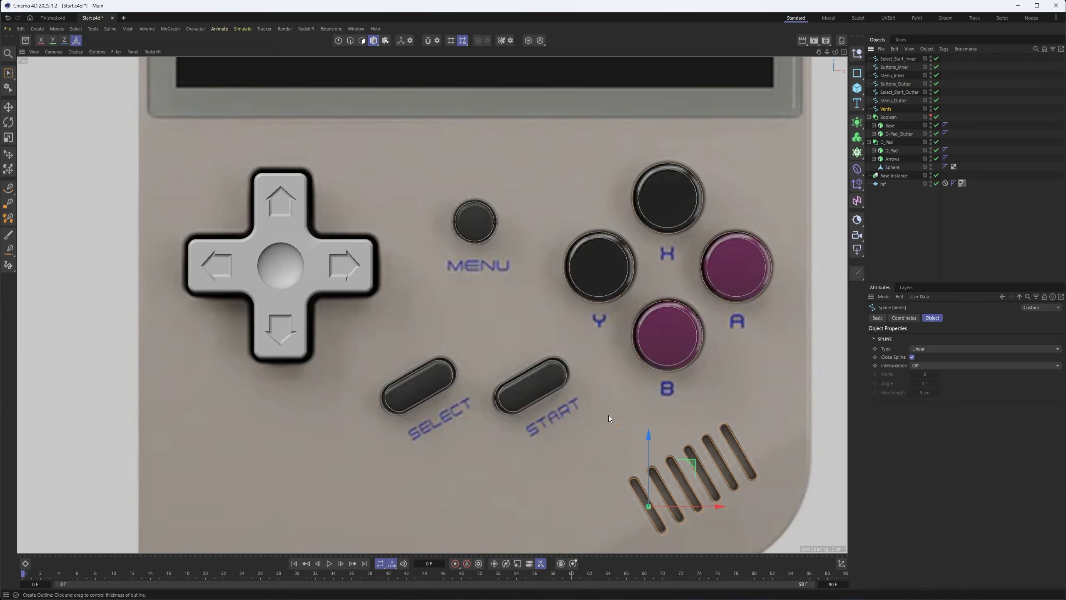
{"action": "middle_click_drag", "start_coordinate": [608, 417], "coordinate": [590, 418], "text": "alt"}
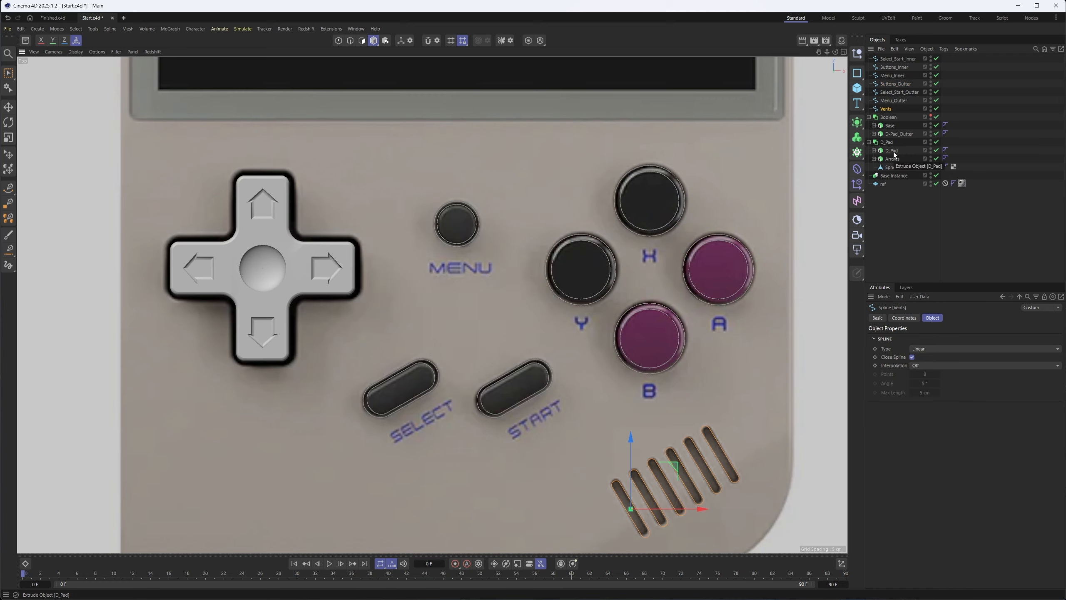
{"action": "left_click", "coordinate": [856, 122]}
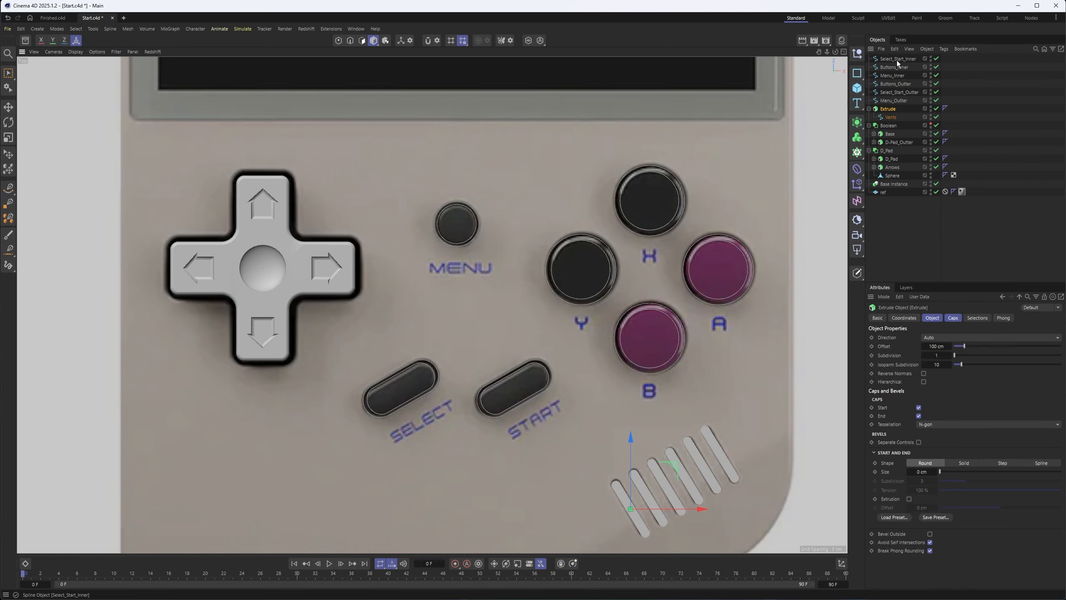
Step: Add an Extrude generator and make Buttons_Outter, Select_Start_Outter, Menu_Outter and Vents its children
{"action": "left_click", "coordinate": [857, 122]}
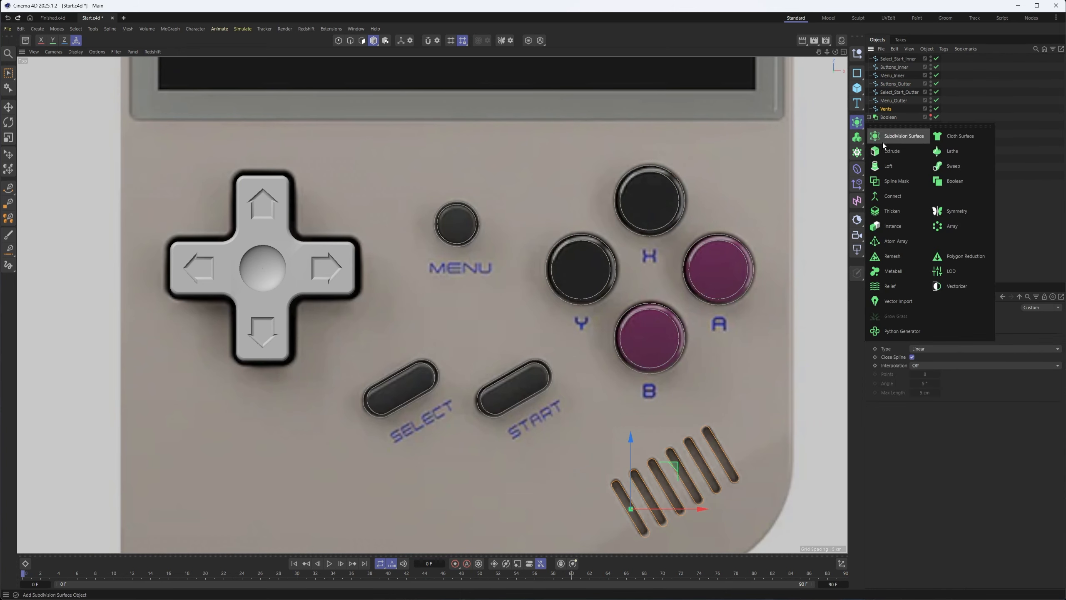
{"action": "left_click", "coordinate": [896, 136]}
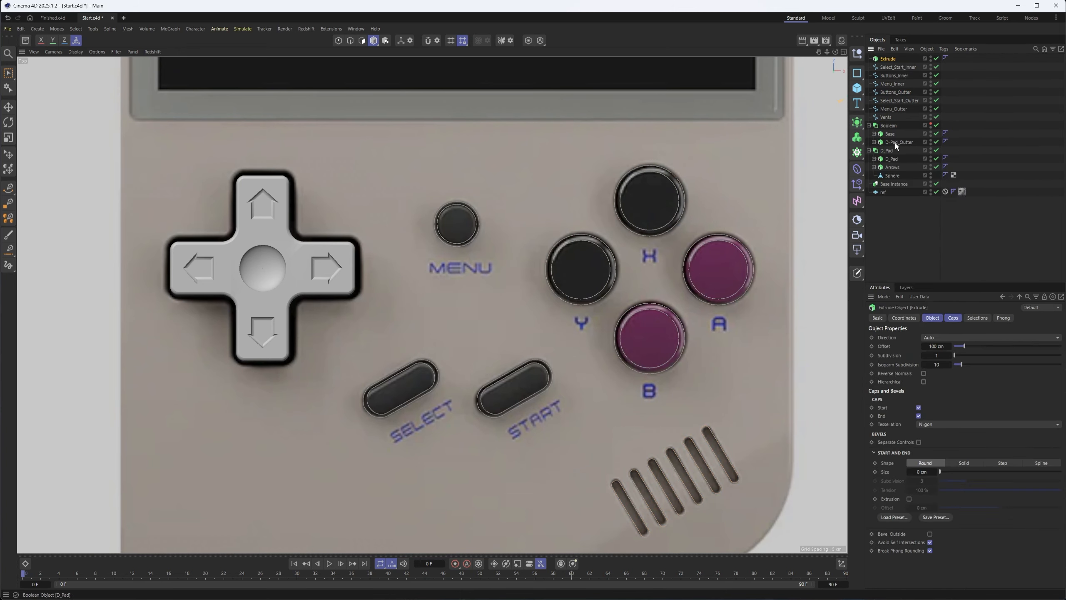
{"action": "left_click", "coordinate": [891, 91]}
{"action": "left_click", "coordinate": [887, 117], "text": "shift"}
{"action": "left_click_drag", "start_coordinate": [898, 90], "coordinate": [888, 59]}
Step: In the perspective view, enable Hierarchical on the Extrude object and set its offset to 6 cm
{"action": "key", "text": "F1"}
{"action": "left_click_drag", "start_coordinate": [580, 396], "coordinate": [556, 235], "text": "alt"}
{"action": "scroll", "coordinate": [571, 380], "scroll_direction": "up", "scroll_amount": 5}
{"action": "key", "text": "e"}
{"action": "left_click", "coordinate": [888, 58]}
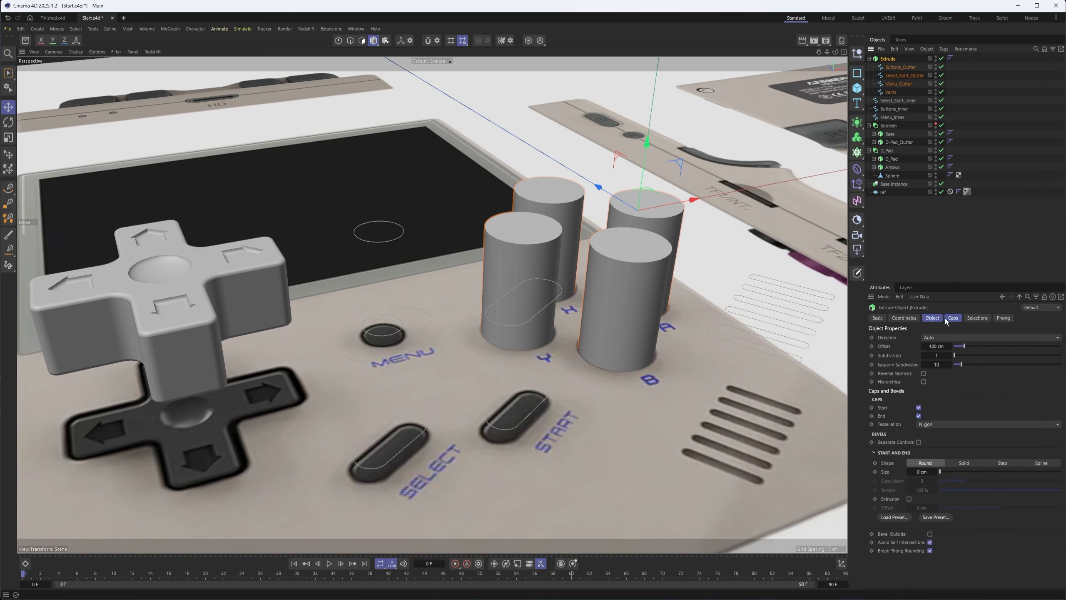
{"action": "left_click", "coordinate": [931, 318]}
{"action": "left_click", "coordinate": [923, 382]}
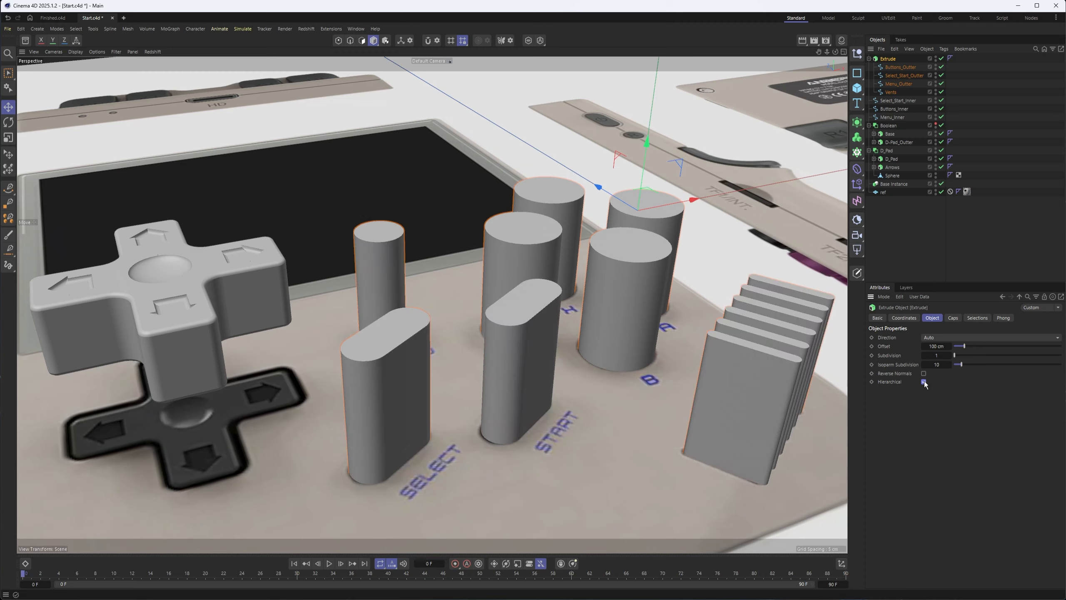
{"action": "left_click_drag", "start_coordinate": [586, 336], "coordinate": [719, 323], "text": "alt"}
{"action": "left_click_drag", "start_coordinate": [962, 346], "coordinate": [954, 344]}
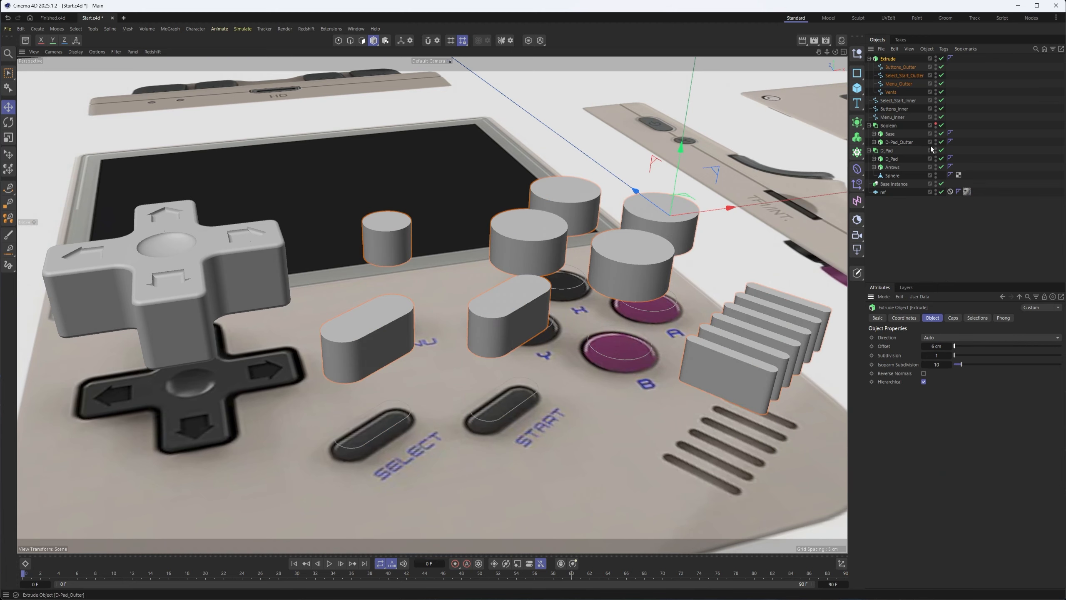
Step: Show the Boolean console body and raise the Extrude object vertically so its shapes cross the body's top surface
{"action": "left_click", "coordinate": [936, 124]}
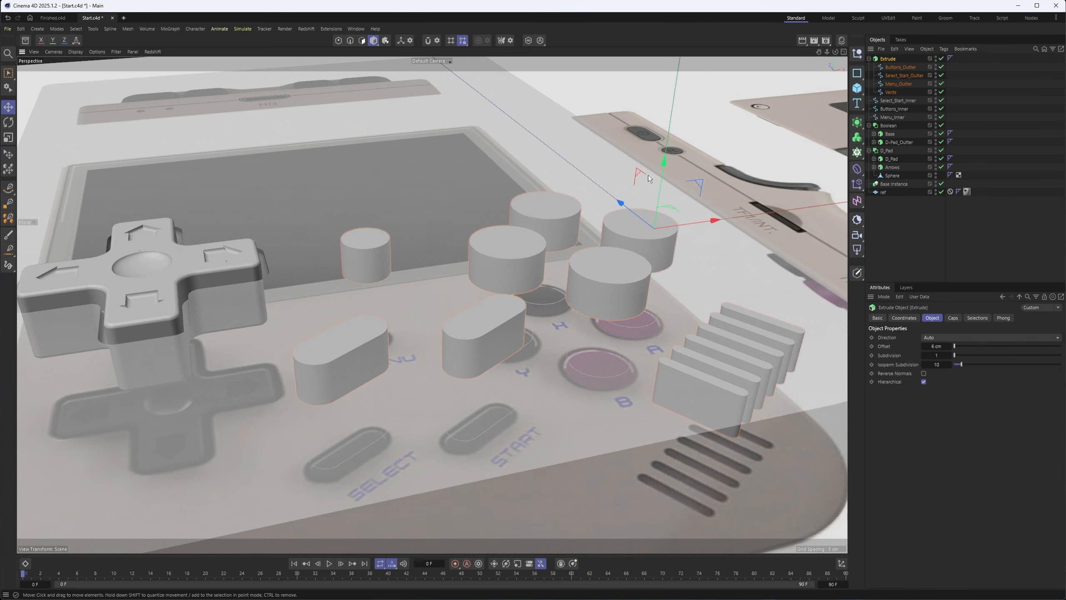
{"action": "left_click_drag", "start_coordinate": [661, 173], "coordinate": [660, 146]}
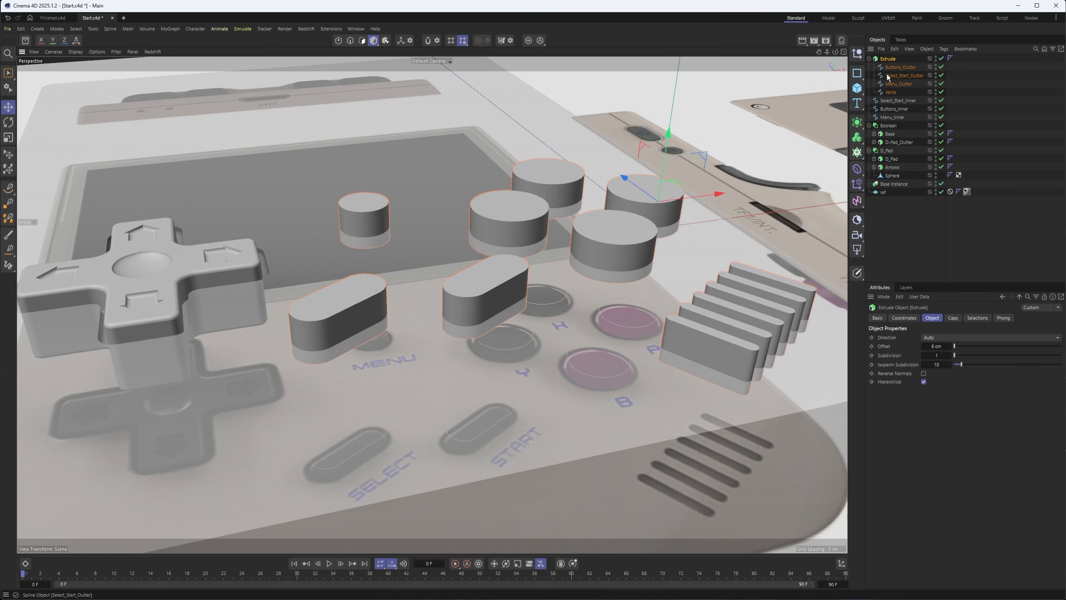
Step: Rename the Extrude object as Outter and place it inside the Boolean, between Base and D-Pad_Outter
{"action": "double_click", "coordinate": [889, 59]}
{"action": "type", "text": "Outter"}
{"action": "key", "text": "Return"}
{"action": "left_click", "coordinate": [869, 59]}
{"action": "left_click_drag", "start_coordinate": [908, 102], "coordinate": [904, 103]}
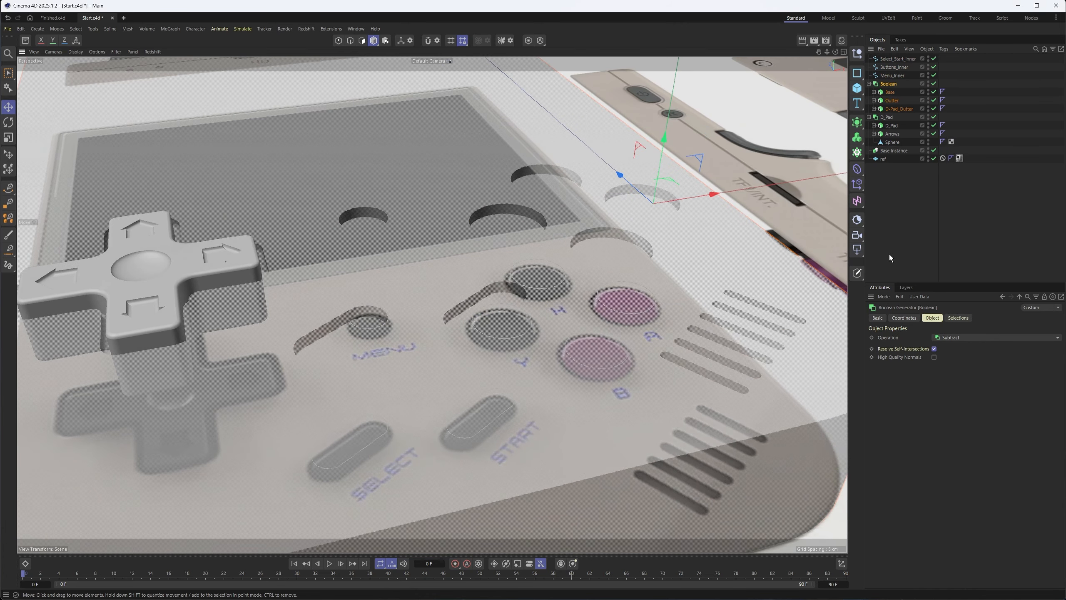
Step: Turn off X-Ray on the Boolean and enable SSAO in the perspective view
{"action": "left_click", "coordinate": [876, 318]}
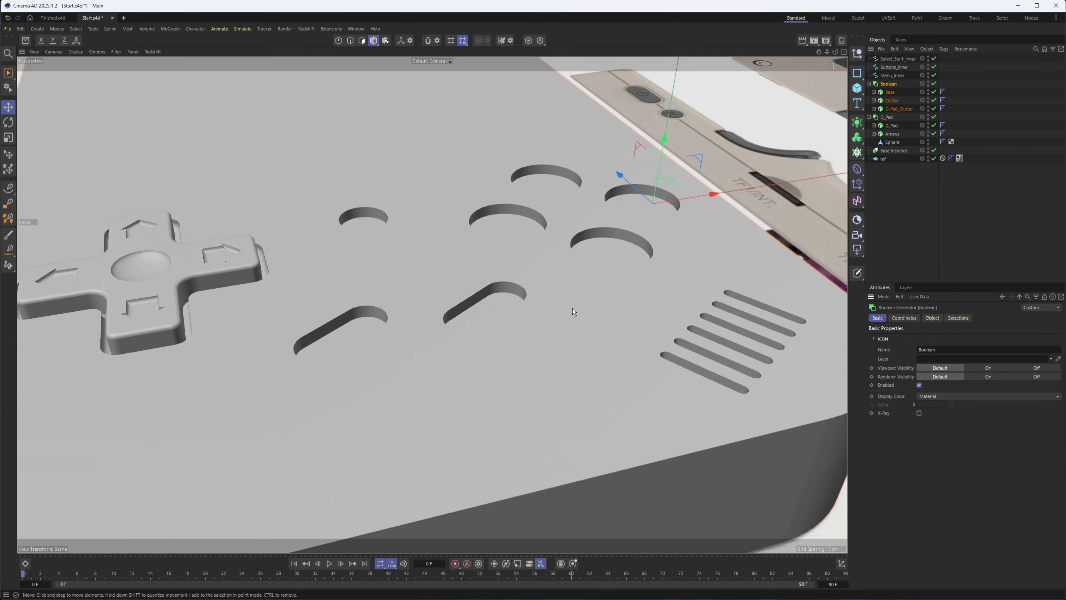
{"action": "left_click_drag", "start_coordinate": [624, 262], "coordinate": [571, 326], "text": "alt"}
{"action": "scroll", "coordinate": [565, 373], "scroll_direction": "up", "scroll_amount": 5}
{"action": "left_click_drag", "start_coordinate": [565, 373], "coordinate": [577, 314], "text": "alt"}
{"action": "left_click", "coordinate": [97, 52]}
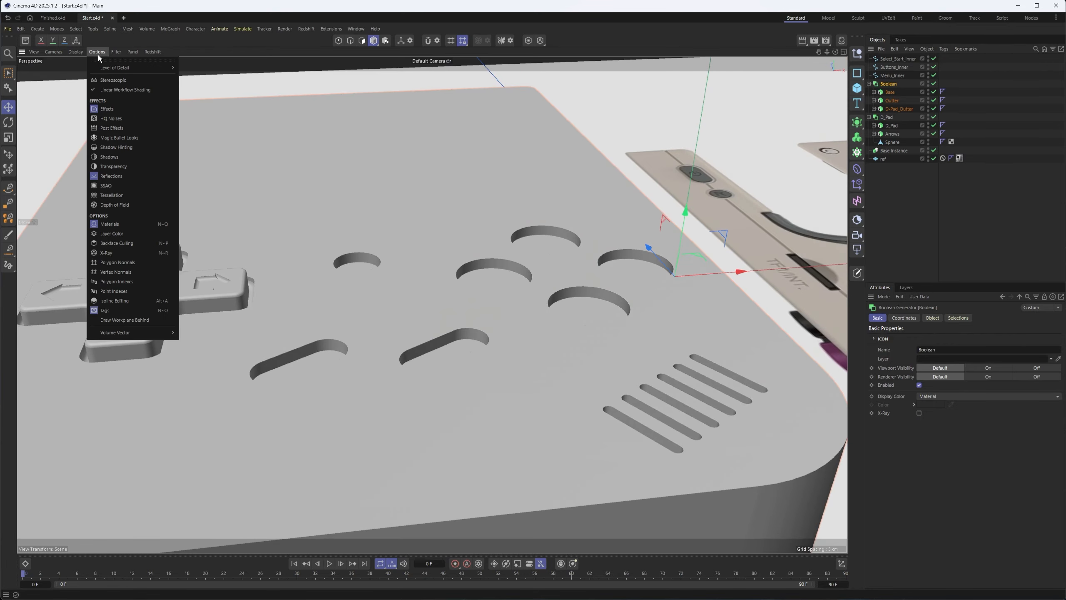
{"action": "mouse_move", "coordinate": [99, 53]}
{"action": "left_click", "coordinate": [123, 185]}
Step: Give the caps of the Outter extrusion a round bevel with a size of 3.57 cm
{"action": "left_click_drag", "start_coordinate": [517, 334], "coordinate": [491, 290], "text": "alt"}
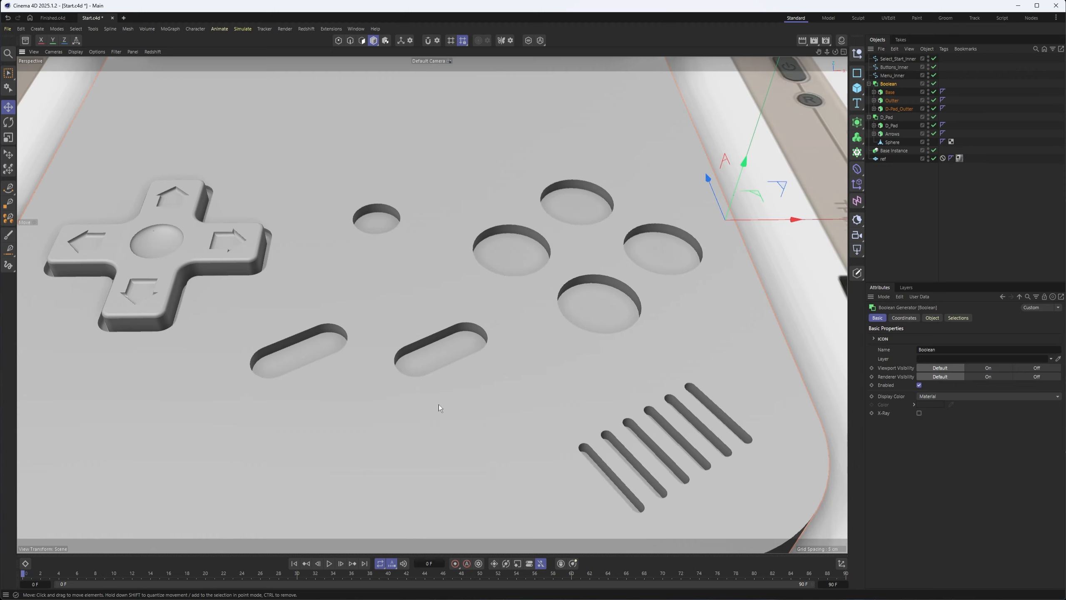
{"action": "mouse_move", "coordinate": [342, 377]}
{"action": "left_mouse_down", "text": "alt"}
{"action": "mouse_move", "coordinate": [395, 365]}
{"action": "mouse_move", "coordinate": [396, 332]}
{"action": "mouse_move", "coordinate": [365, 327]}
{"action": "mouse_move", "coordinate": [394, 313]}
{"action": "mouse_move", "coordinate": [425, 328]}
{"action": "mouse_move", "coordinate": [345, 215]}
{"action": "left_mouse_up", "text": "alt"}
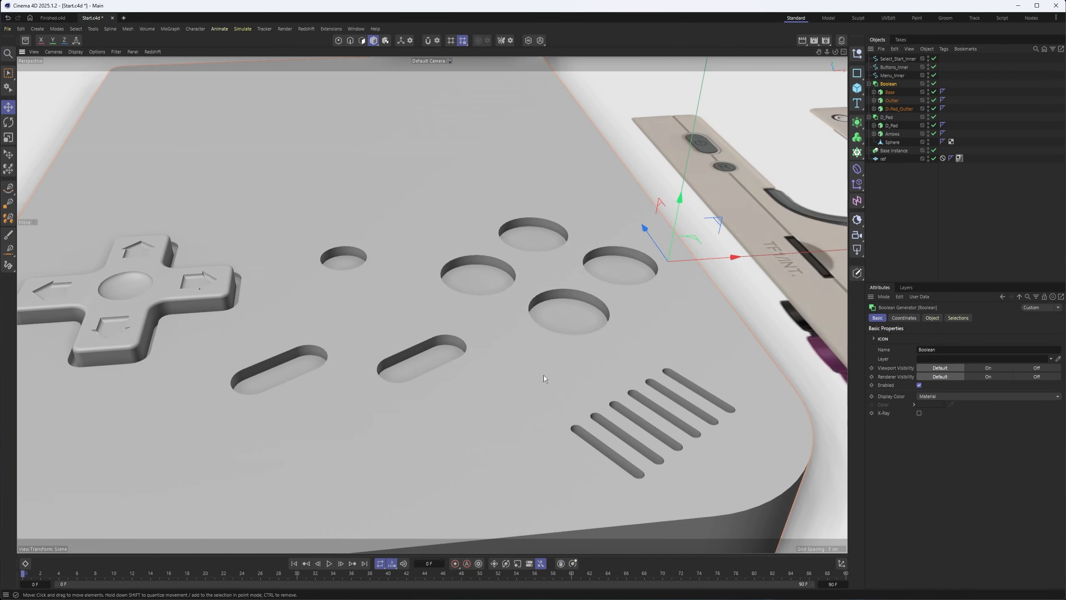
{"action": "mouse_move", "coordinate": [291, 343]}
{"action": "left_mouse_down", "text": "alt"}
{"action": "mouse_move", "coordinate": [374, 352]}
{"action": "mouse_move", "coordinate": [338, 374]}
{"action": "mouse_move", "coordinate": [338, 347]}
{"action": "mouse_move", "coordinate": [401, 342]}
{"action": "mouse_move", "coordinate": [372, 364]}
{"action": "mouse_move", "coordinate": [395, 369]}
{"action": "left_mouse_up", "text": "alt"}
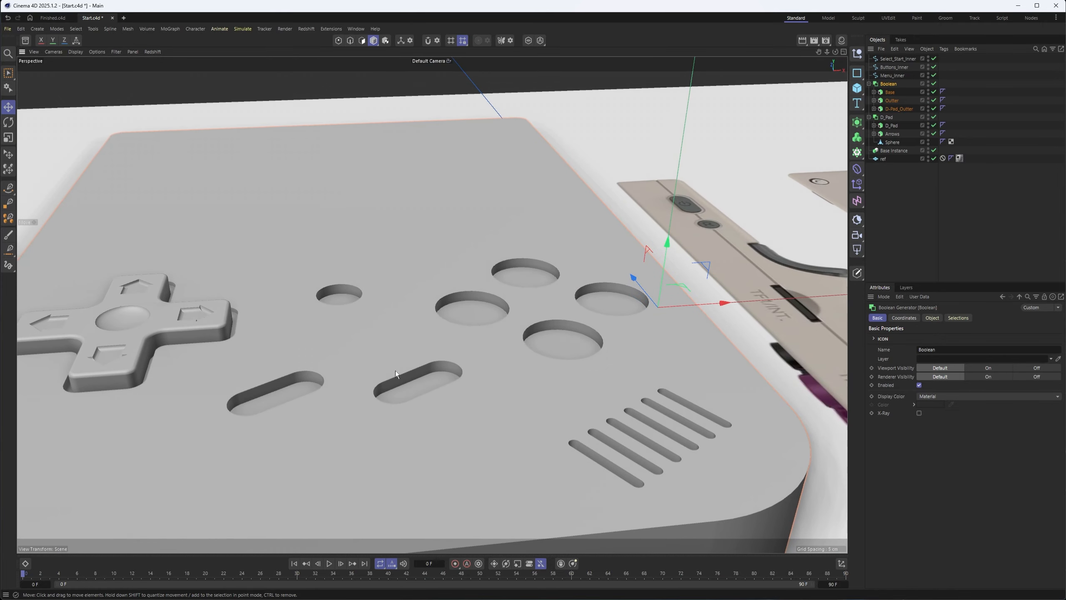
{"action": "left_click_drag", "start_coordinate": [546, 284], "coordinate": [547, 294], "text": "alt"}
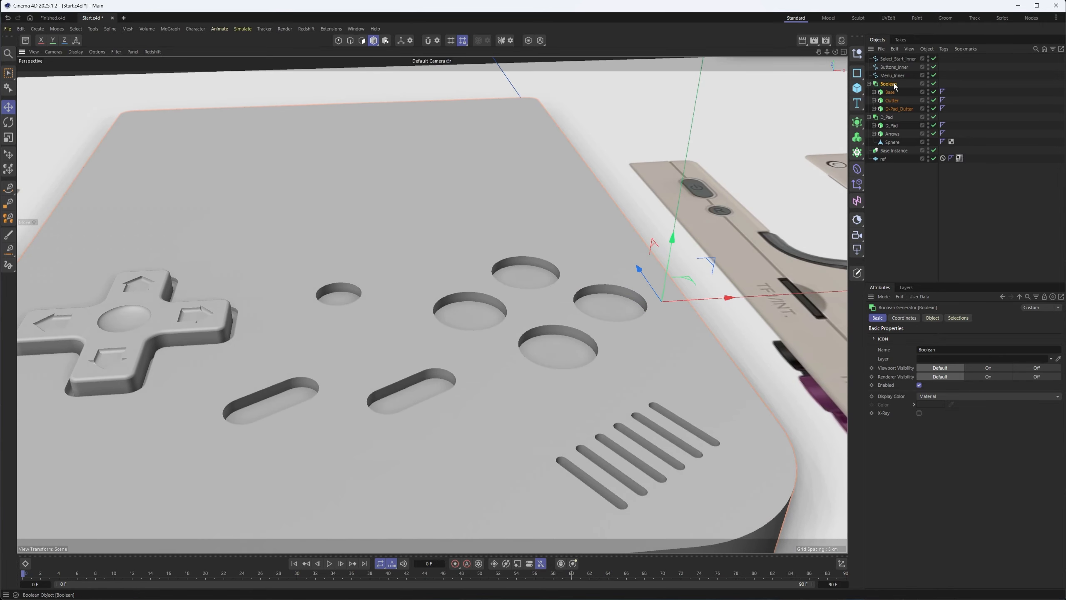
{"action": "left_click", "coordinate": [892, 101]}
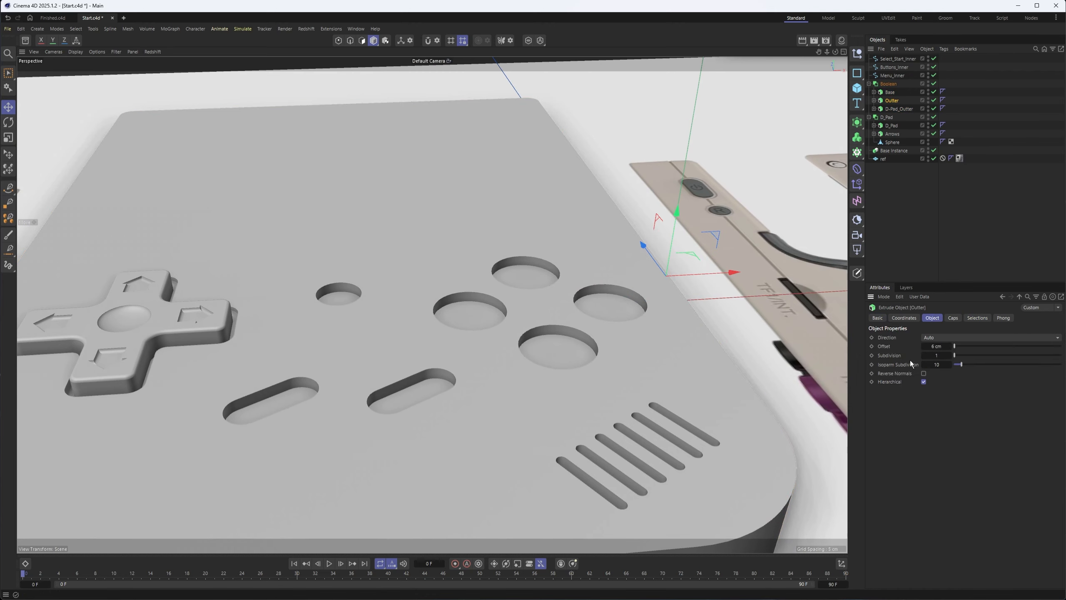
{"action": "left_click", "coordinate": [953, 318]}
{"action": "left_click_drag", "start_coordinate": [940, 409], "coordinate": [942, 409]}
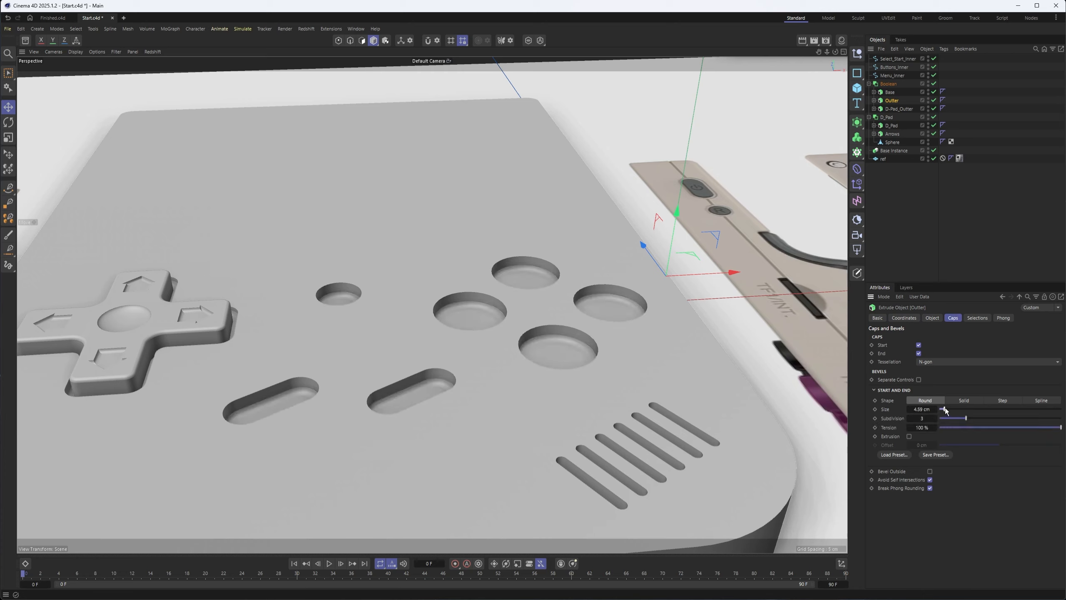
{"action": "left_click_drag", "start_coordinate": [945, 411], "coordinate": [945, 410]}
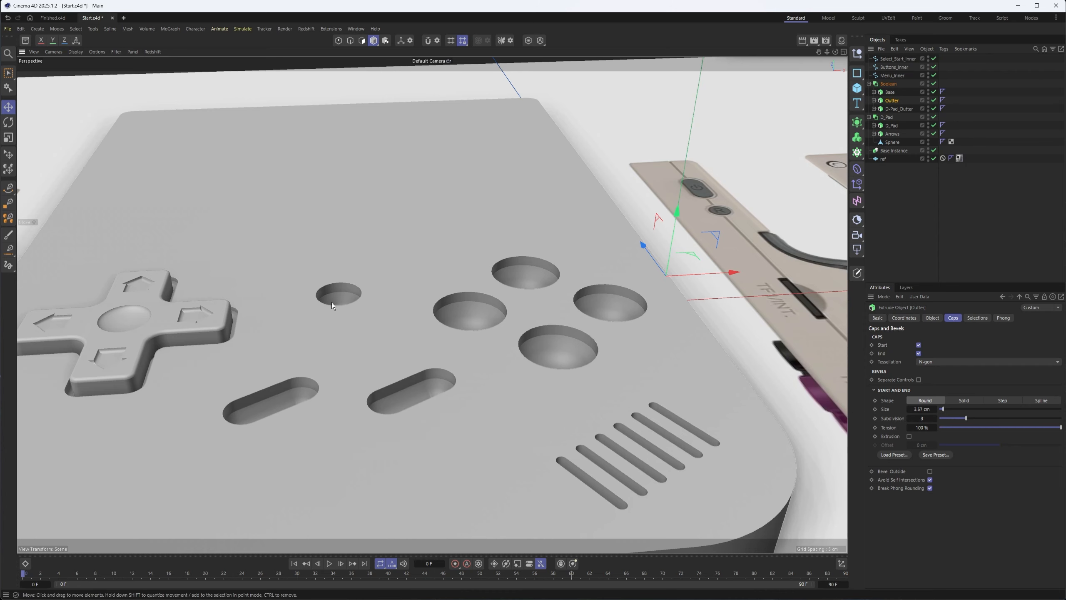
Step: Collapse the console body's Boolean in the object hierarchy and select it
{"action": "scroll", "coordinate": [528, 388], "scroll_direction": "up", "scroll_amount": 5}
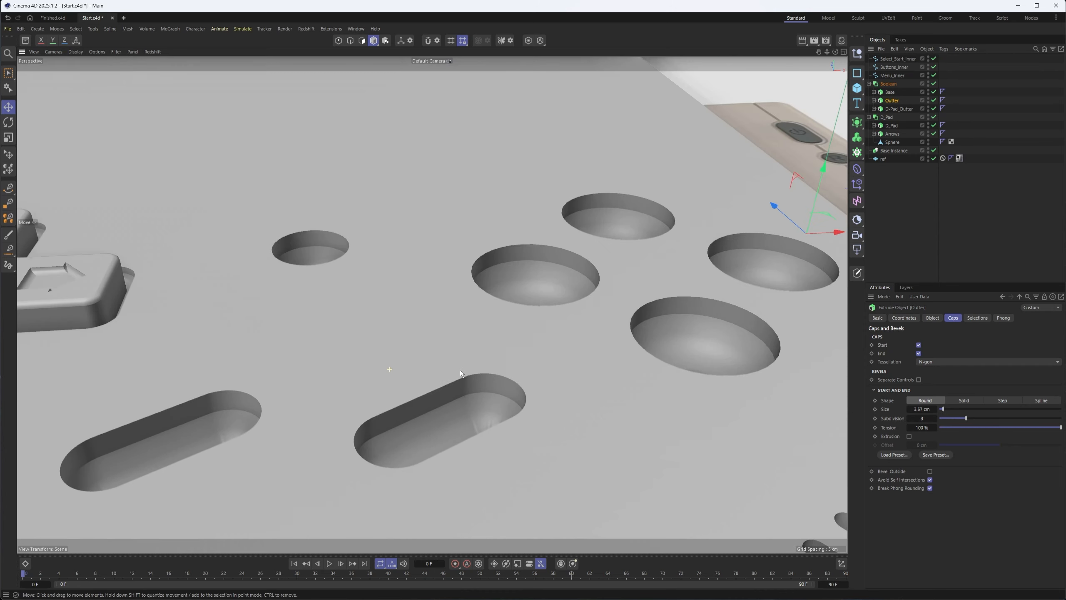
{"action": "middle_click_drag", "start_coordinate": [629, 330], "coordinate": [592, 346], "text": "alt"}
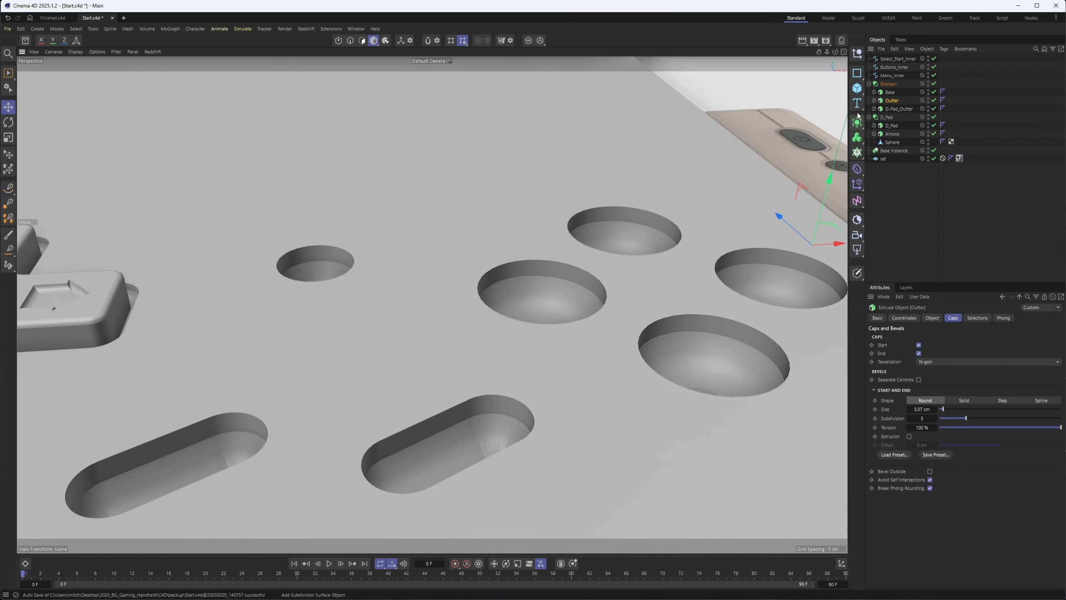
{"action": "left_click", "coordinate": [869, 84]}
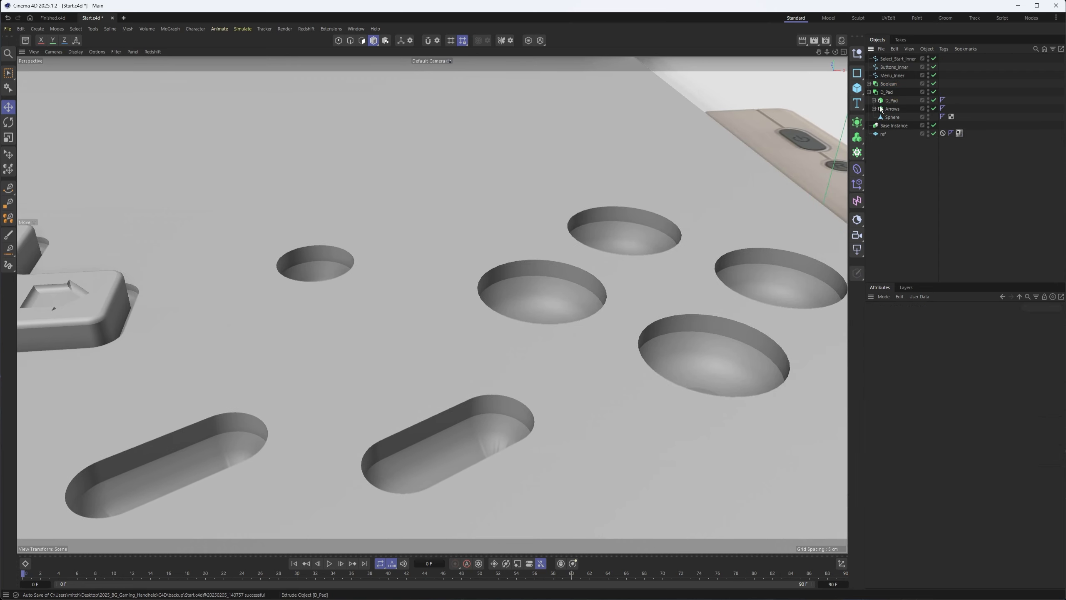
{"action": "left_click", "coordinate": [890, 85]}
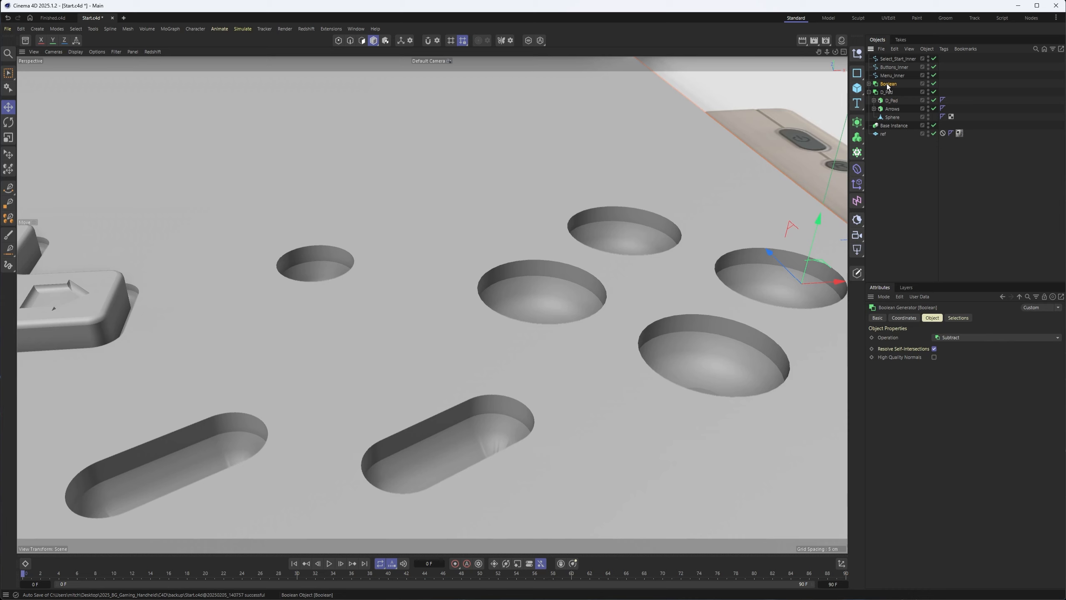
Step: Group the Boolean under a null and add a Bevel deformer inside that null, above the Boolean
{"action": "right_click", "coordinate": [889, 86]}
{"action": "left_click", "coordinate": [929, 346]}
{"action": "left_click", "coordinate": [868, 84]}
{"action": "left_click", "coordinate": [857, 169]}
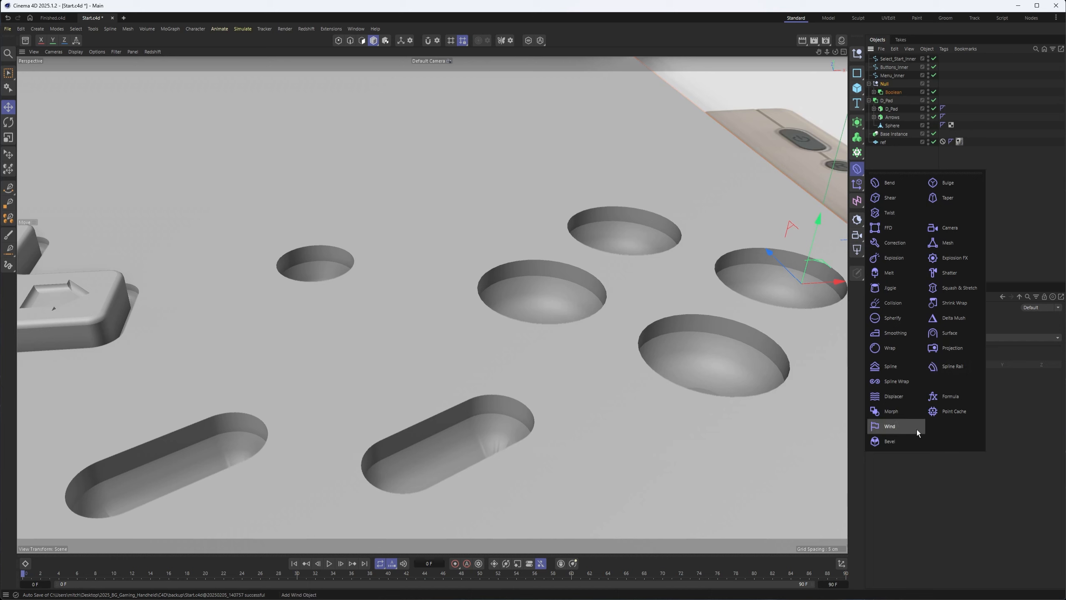
{"action": "left_click", "coordinate": [889, 441]}
{"action": "left_click_drag", "start_coordinate": [886, 59], "coordinate": [893, 97]}
Step: Set the Bevel deformer's offset to 0.7 cm and its subdivision to 4
{"action": "middle_click_drag", "start_coordinate": [466, 303], "coordinate": [659, 302], "text": "alt"}
{"action": "scroll", "coordinate": [571, 301], "scroll_direction": "down", "scroll_amount": 1}
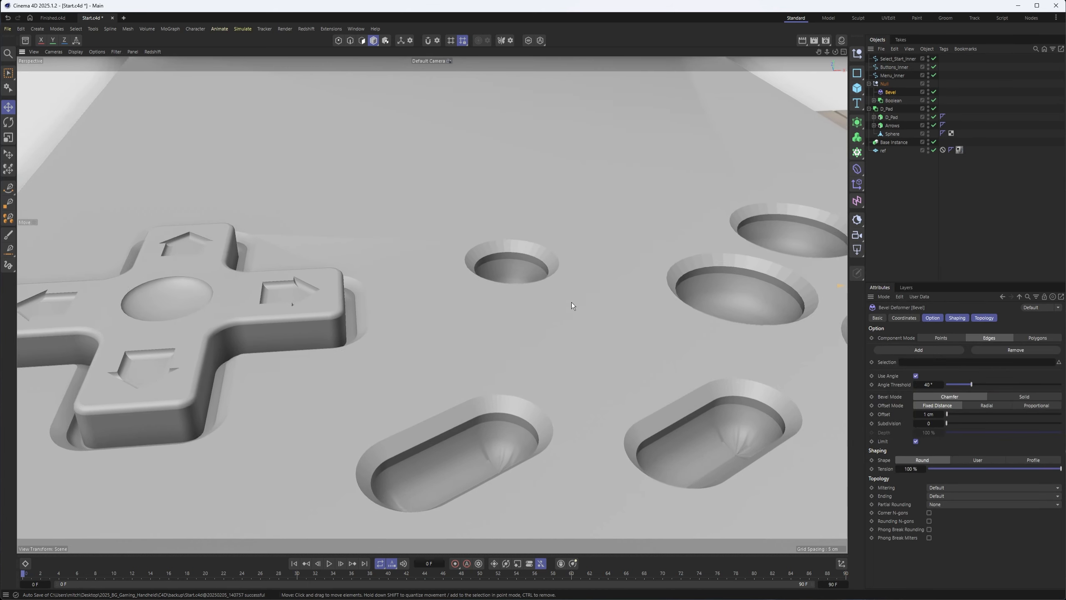
{"action": "scroll", "coordinate": [572, 302], "scroll_direction": "down", "scroll_amount": 1}
{"action": "left_click", "coordinate": [928, 413]}
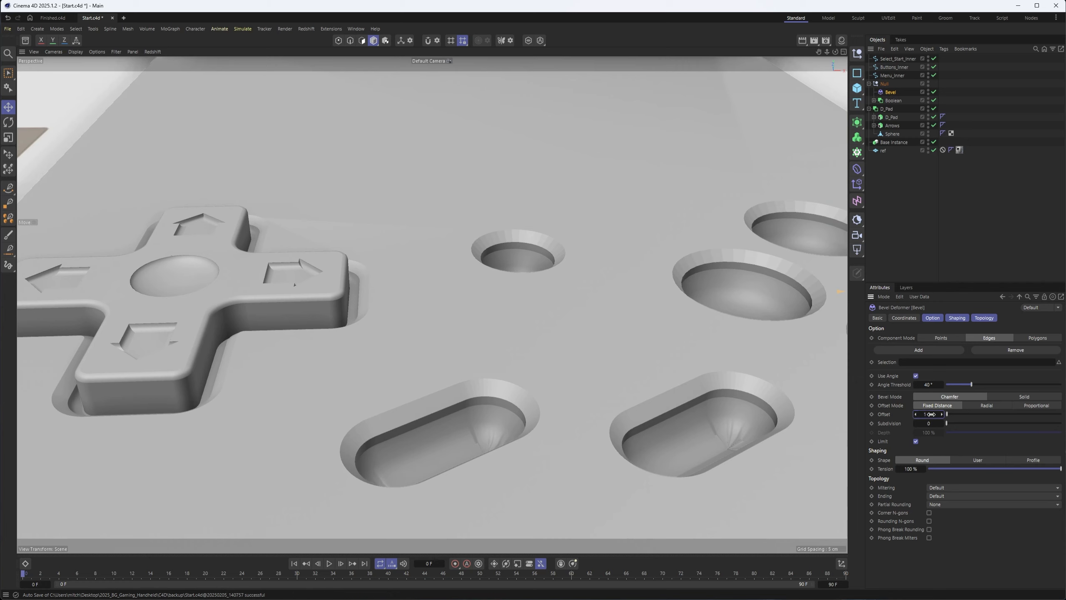
{"action": "type", "text": "0.7"}
{"action": "key", "text": "Return"}
{"action": "left_click", "coordinate": [942, 423]}
{"action": "left_click", "coordinate": [941, 423]}
{"action": "left_click", "coordinate": [941, 423]}
{"action": "left_click", "coordinate": [942, 423]}
{"action": "middle_click_drag", "start_coordinate": [641, 380], "coordinate": [520, 363], "text": "alt"}
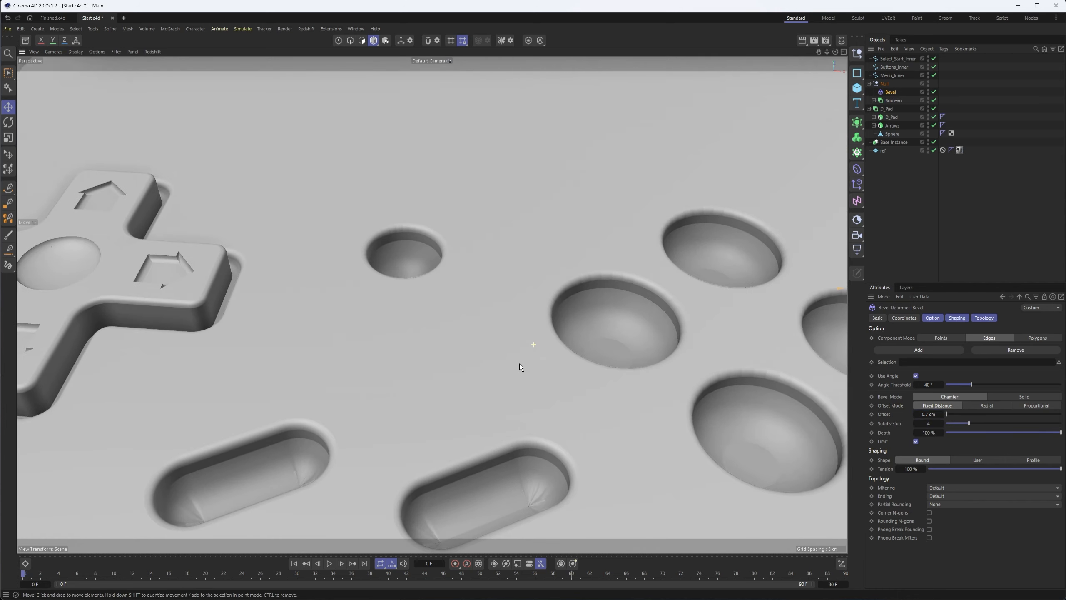
{"action": "scroll", "coordinate": [463, 243], "scroll_direction": "down", "scroll_amount": 4}
{"action": "mouse_move", "coordinate": [456, 264]}
{"action": "left_mouse_down", "text": "alt"}
{"action": "mouse_move", "coordinate": [458, 299]}
{"action": "mouse_move", "coordinate": [524, 277]}
{"action": "mouse_move", "coordinate": [463, 246]}
{"action": "left_mouse_up", "text": "alt"}
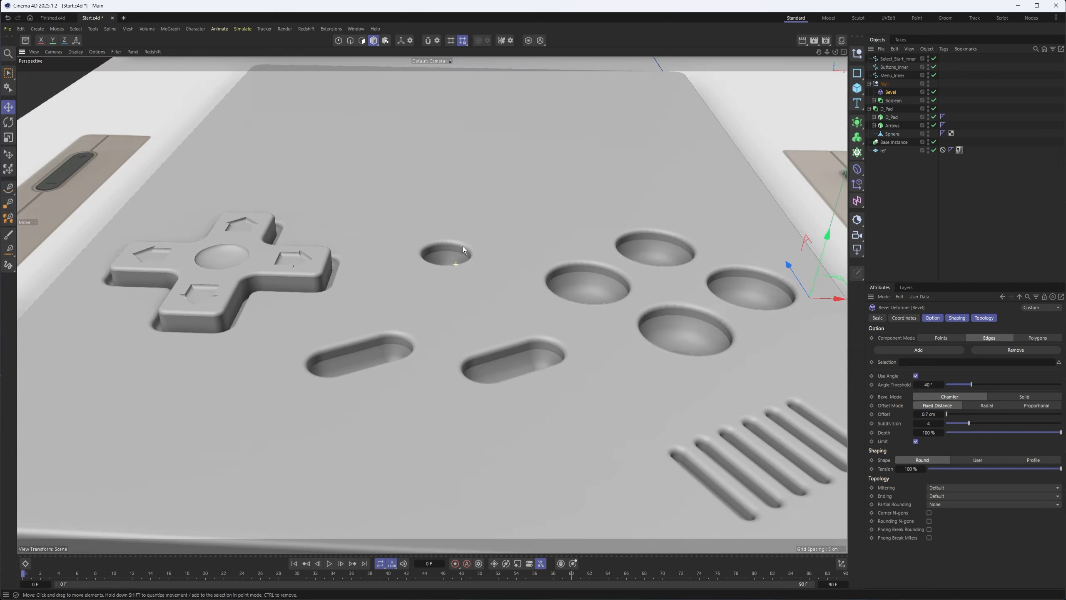
Step: Enable the Boolean's Intersect Edges selection and assign that selection to the Bevel deformer so it affects only the cut edges
{"action": "left_click", "coordinate": [934, 91]}
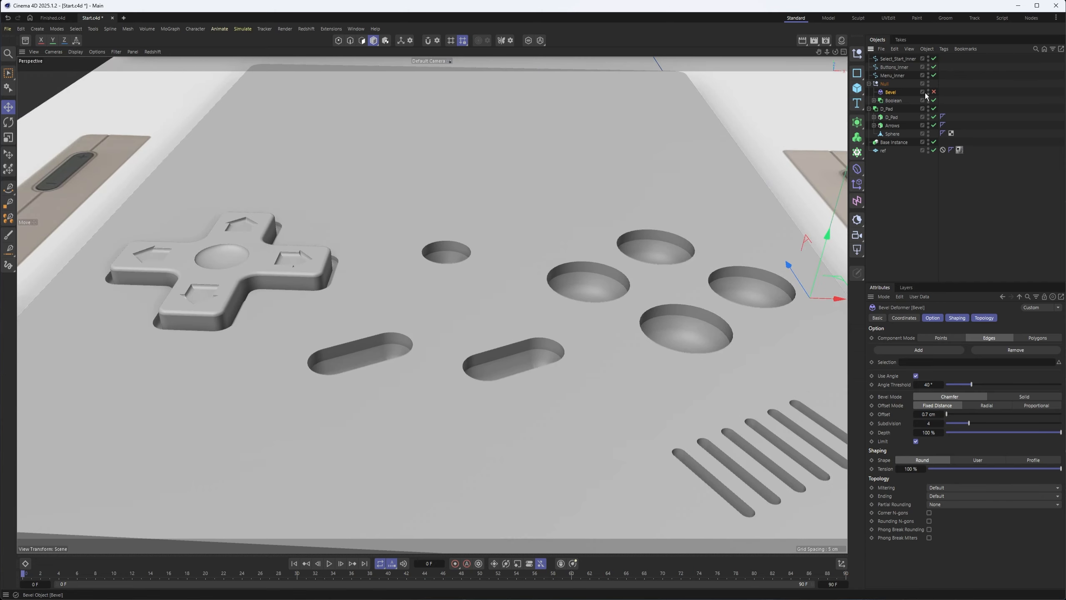
{"action": "left_click", "coordinate": [896, 101]}
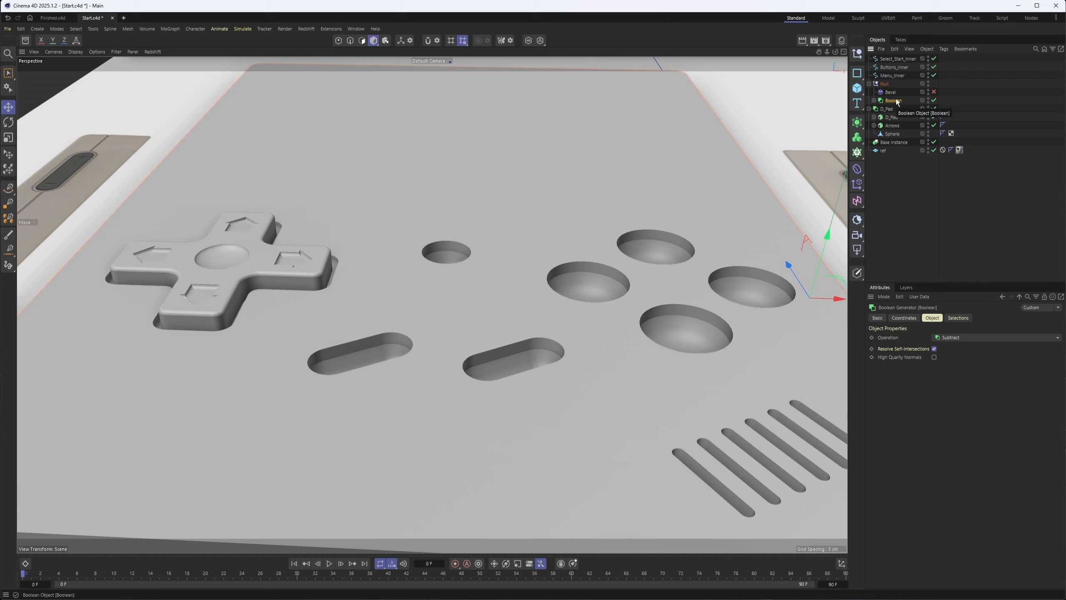
{"action": "left_click", "coordinate": [961, 318]}
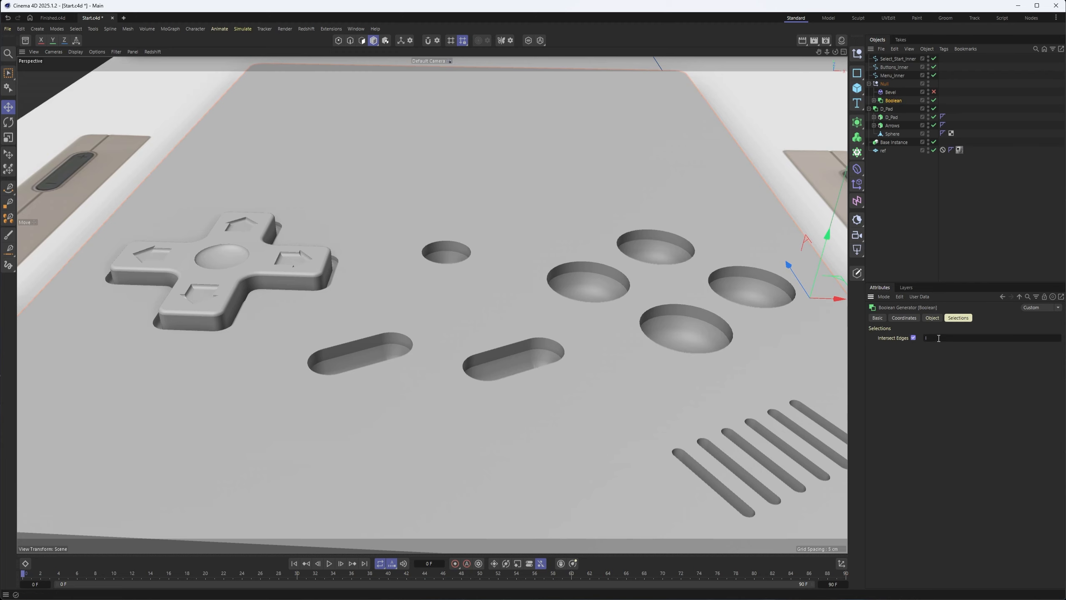
{"action": "left_click", "coordinate": [890, 92]}
{"action": "left_click", "coordinate": [934, 92]}
{"action": "left_click_drag", "start_coordinate": [942, 101], "coordinate": [913, 365]}
Step: Temporarily clear the Bevel deformer's selection to compare the body edges, and reassign the Boolean's intersect edges selection
{"action": "left_click_drag", "start_coordinate": [438, 341], "coordinate": [431, 401], "text": "alt"}
{"action": "scroll", "coordinate": [390, 341], "scroll_direction": "down", "scroll_amount": 3}
{"action": "left_click_drag", "start_coordinate": [514, 395], "coordinate": [557, 309], "text": "alt"}
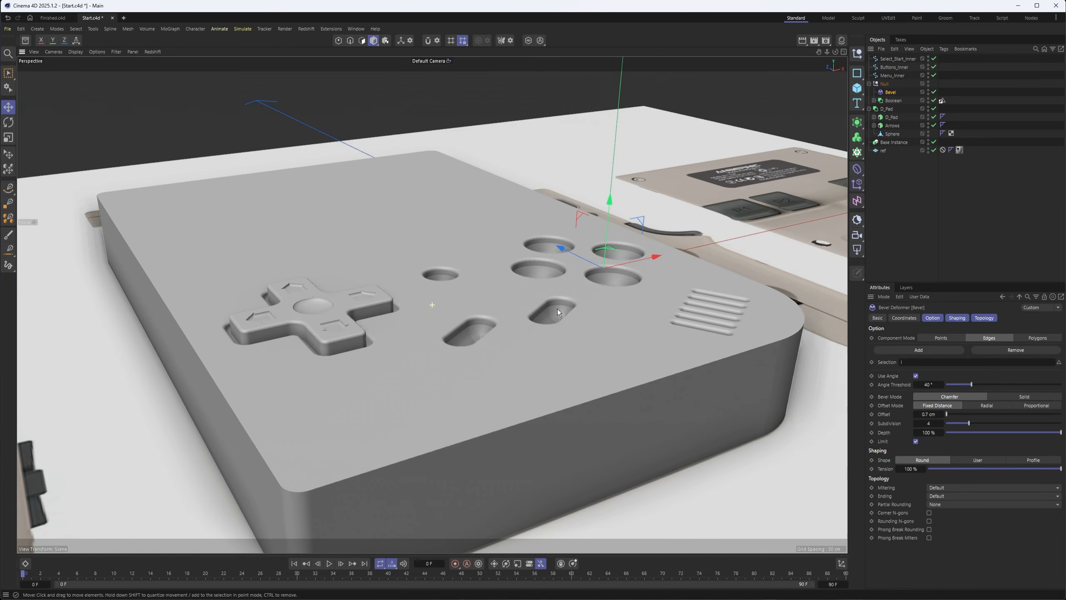
{"action": "left_click_drag", "start_coordinate": [421, 331], "coordinate": [556, 341], "text": "alt"}
{"action": "middle_click_drag", "start_coordinate": [558, 429], "coordinate": [657, 366], "text": "alt"}
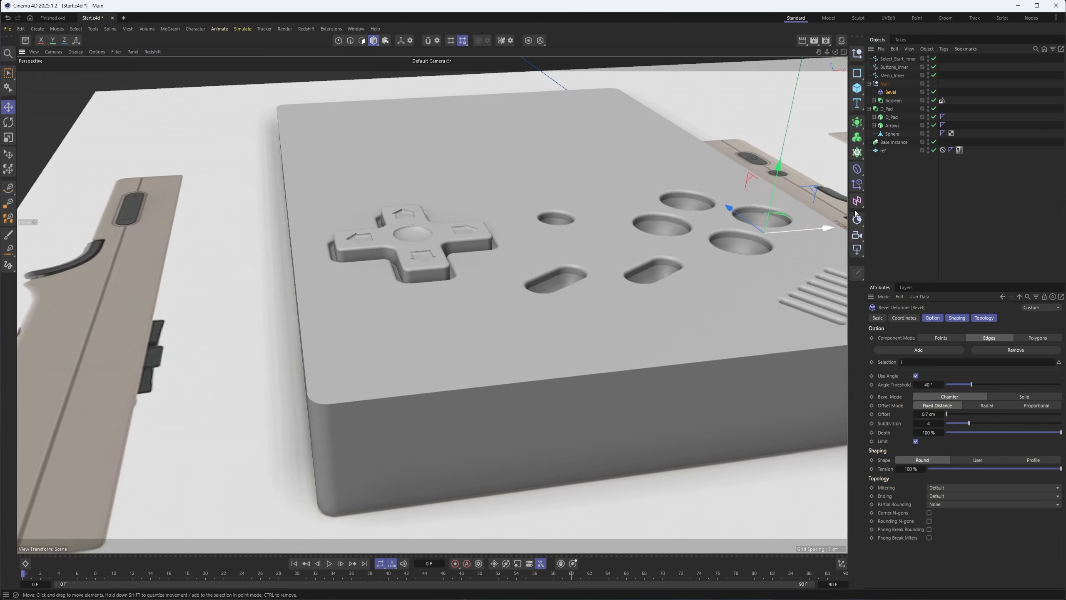
{"action": "left_click", "coordinate": [915, 364]}
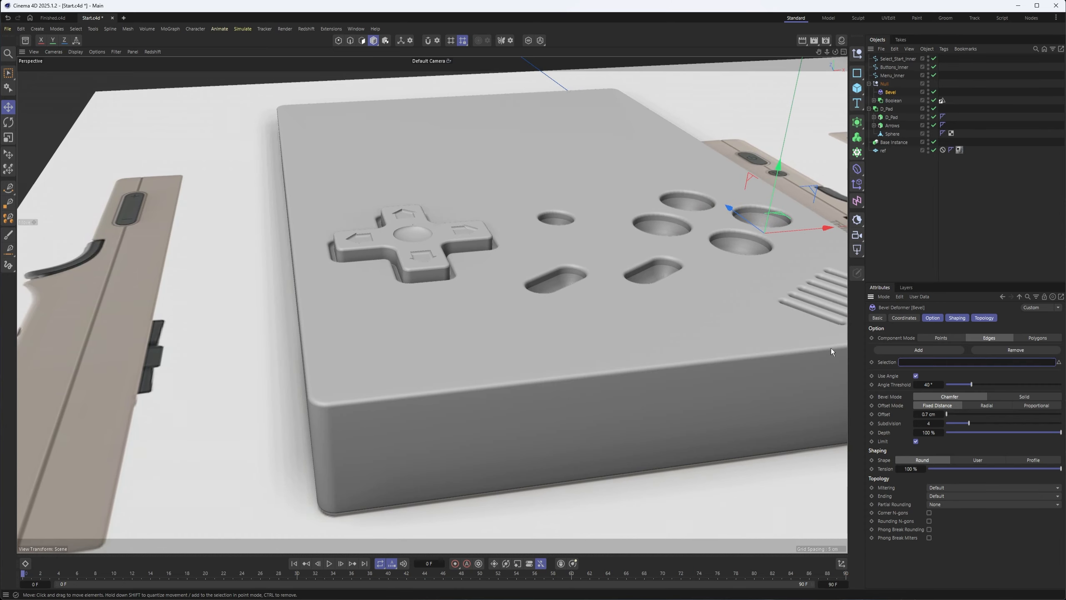
{"action": "left_click_drag", "start_coordinate": [484, 373], "coordinate": [566, 378], "text": "alt"}
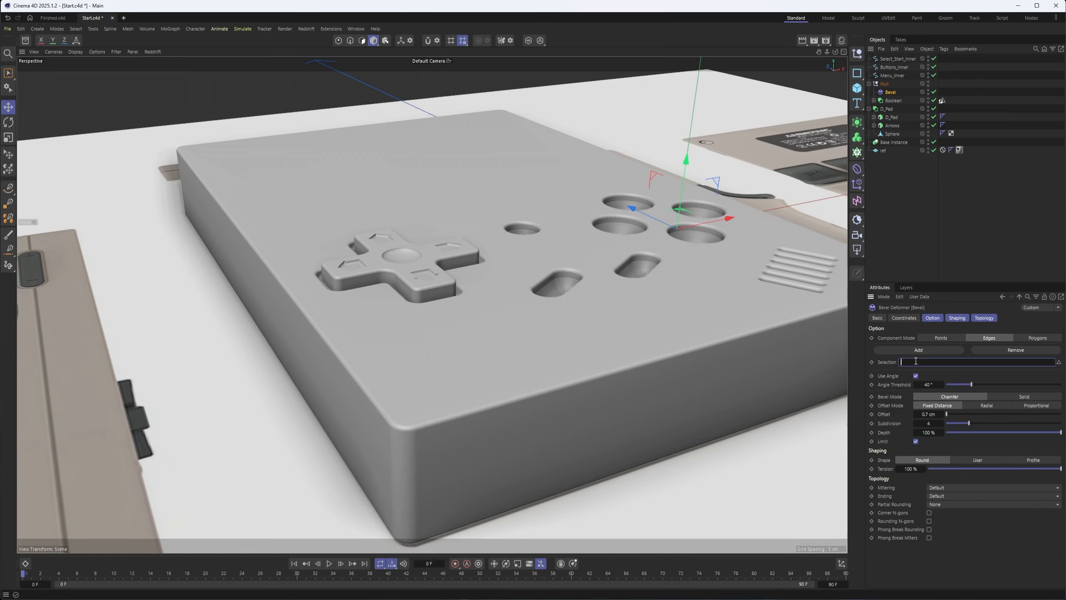
{"action": "left_click_drag", "start_coordinate": [943, 102], "coordinate": [906, 362]}
Step: Set the cap bevel size of the Base extrusion inside the Boolean to 2.55 cm
{"action": "left_click", "coordinate": [543, 377]}
{"action": "left_click", "coordinate": [874, 101]}
{"action": "left_click", "coordinate": [894, 108]}
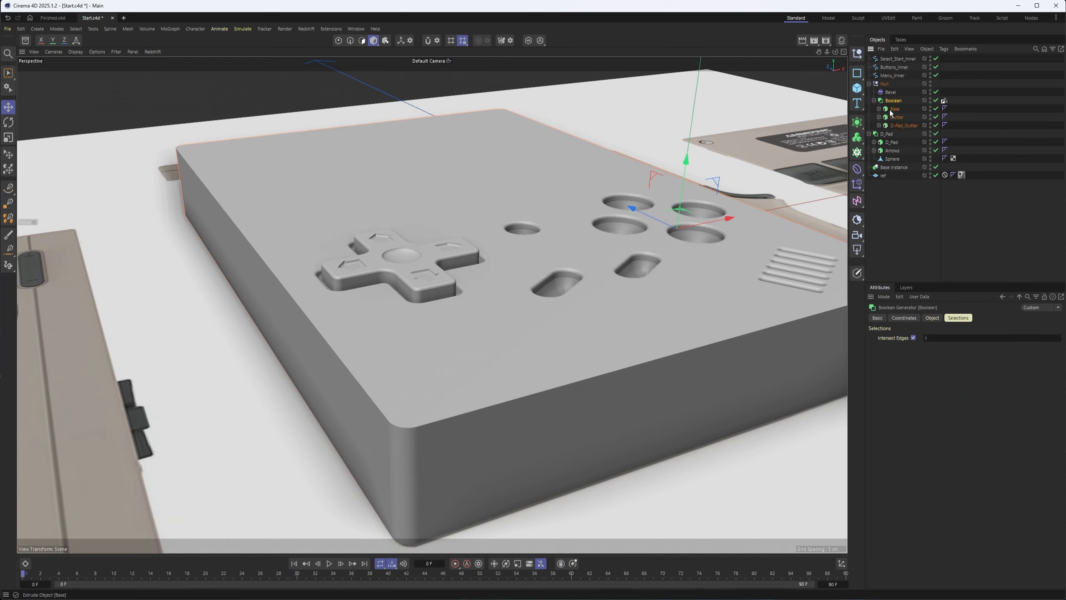
{"action": "left_click_drag", "start_coordinate": [939, 410], "coordinate": [944, 411]}
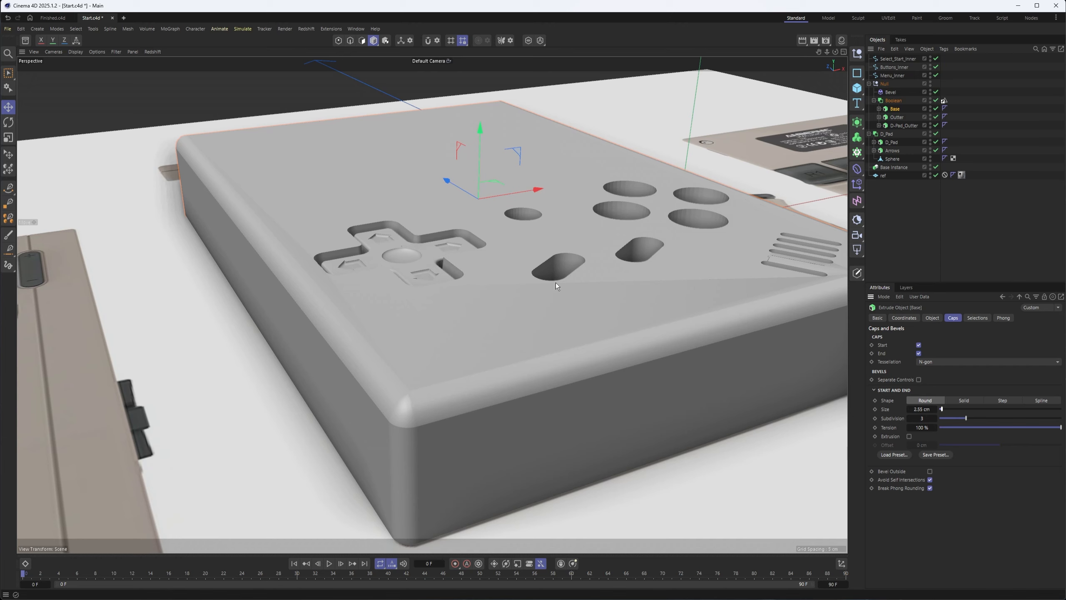
{"action": "left_click", "coordinate": [920, 409]}
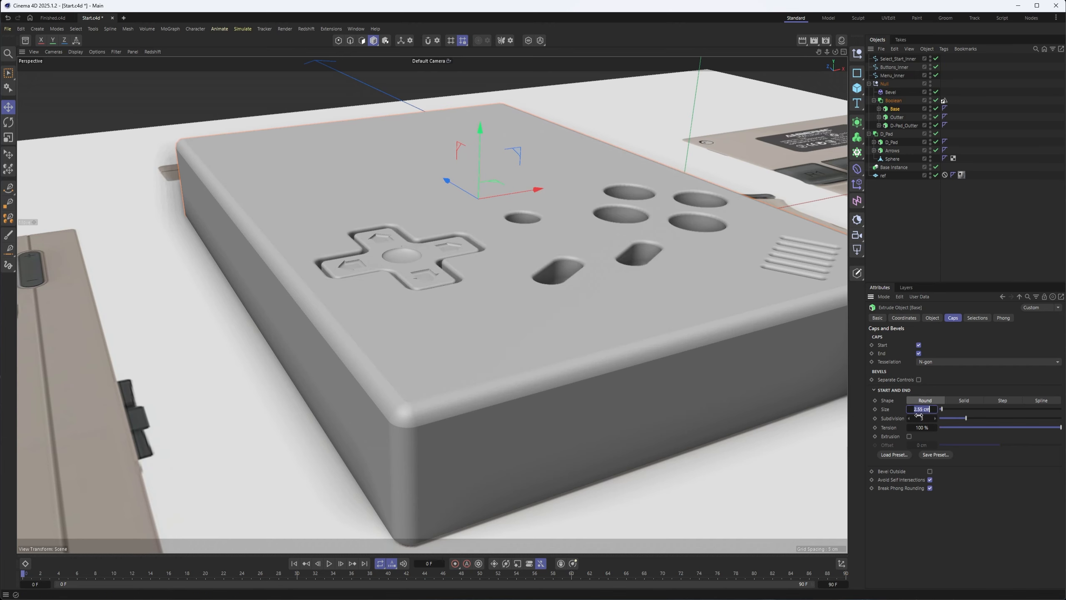
Step: In the top view, shift the Base Instance sideways to align its front face with the side-view reference
{"action": "middle_click_drag", "start_coordinate": [688, 336], "coordinate": [489, 318], "text": "alt"}
{"action": "left_click_drag", "start_coordinate": [489, 318], "coordinate": [445, 349], "text": "alt"}
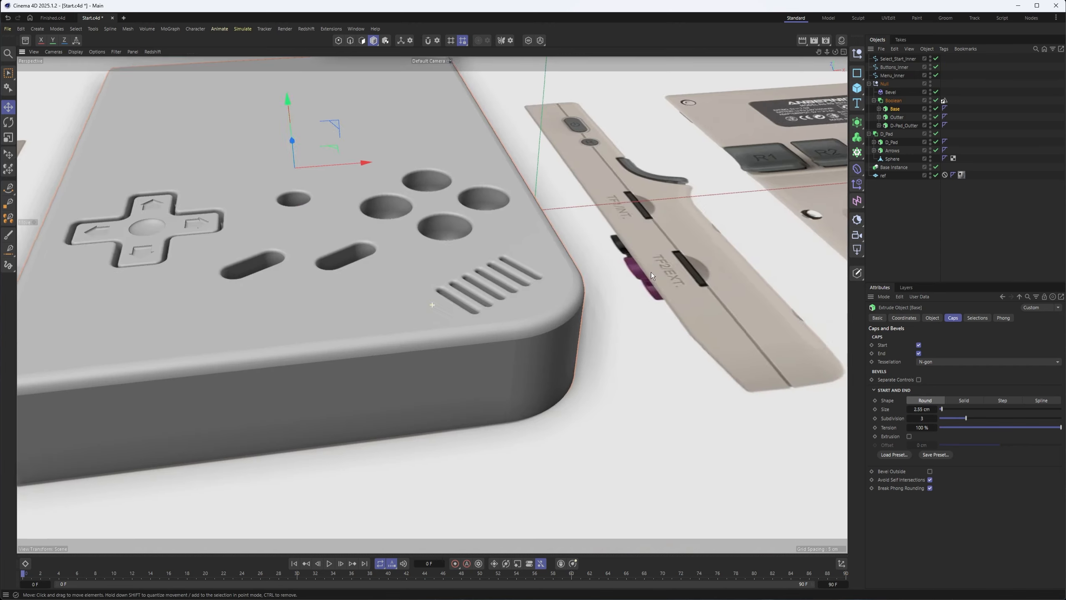
{"action": "middle_click_drag", "start_coordinate": [682, 262], "coordinate": [508, 331], "text": "alt"}
{"action": "key", "text": "F2"}
{"action": "scroll", "coordinate": [561, 308], "scroll_direction": "down", "scroll_amount": 5}
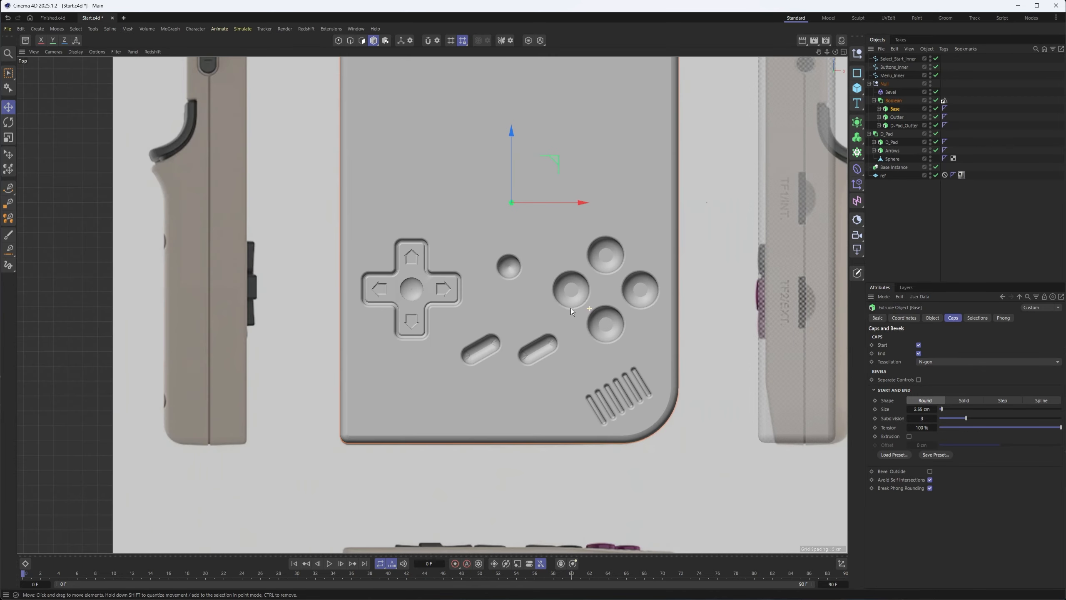
{"action": "middle_click_drag", "start_coordinate": [652, 300], "coordinate": [393, 342], "text": "alt"}
{"action": "scroll", "coordinate": [508, 280], "scroll_direction": "down", "scroll_amount": 2}
{"action": "left_click", "coordinate": [550, 284]}
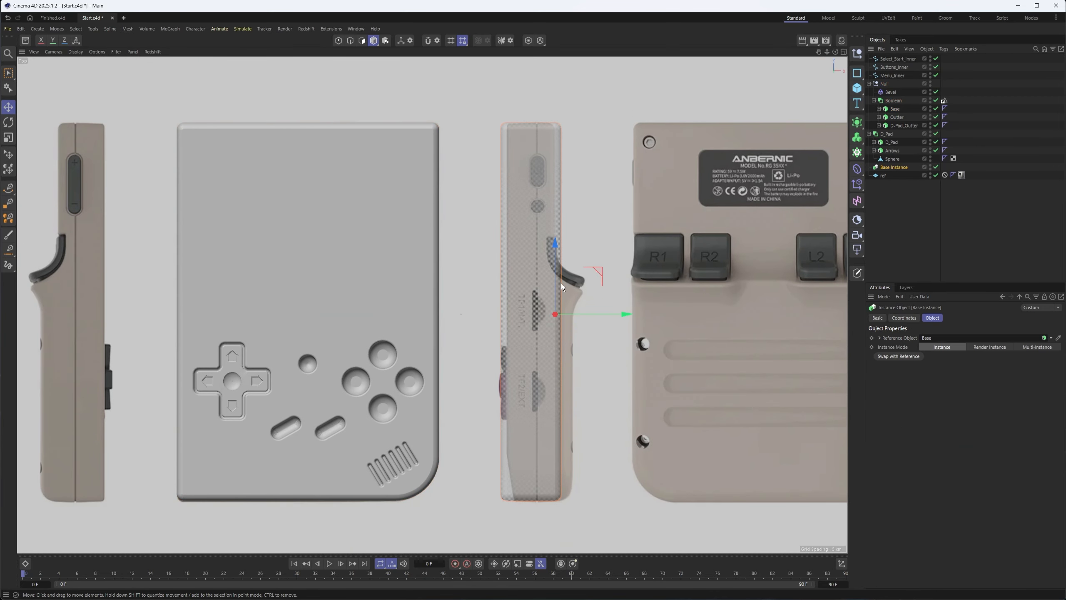
{"action": "left_click_drag", "start_coordinate": [596, 313], "coordinate": [601, 312]}
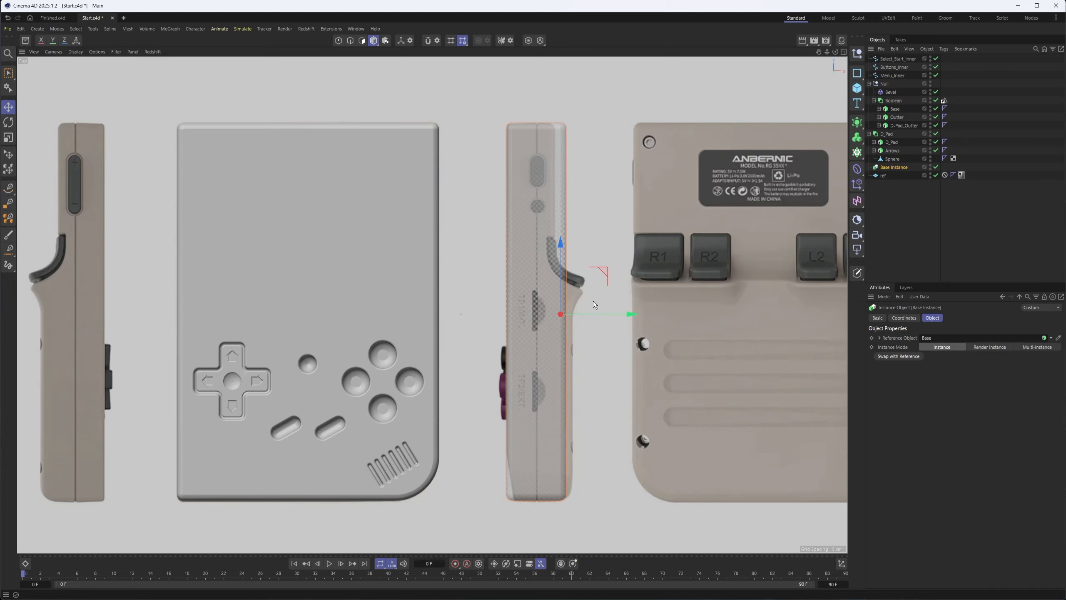
Step: Reduce the Base extrusion's offset to 18 cm and realign the Base Instance with the side-view reference
{"action": "scroll", "coordinate": [530, 165], "scroll_direction": "up", "scroll_amount": 4}
{"action": "left_click", "coordinate": [895, 109]}
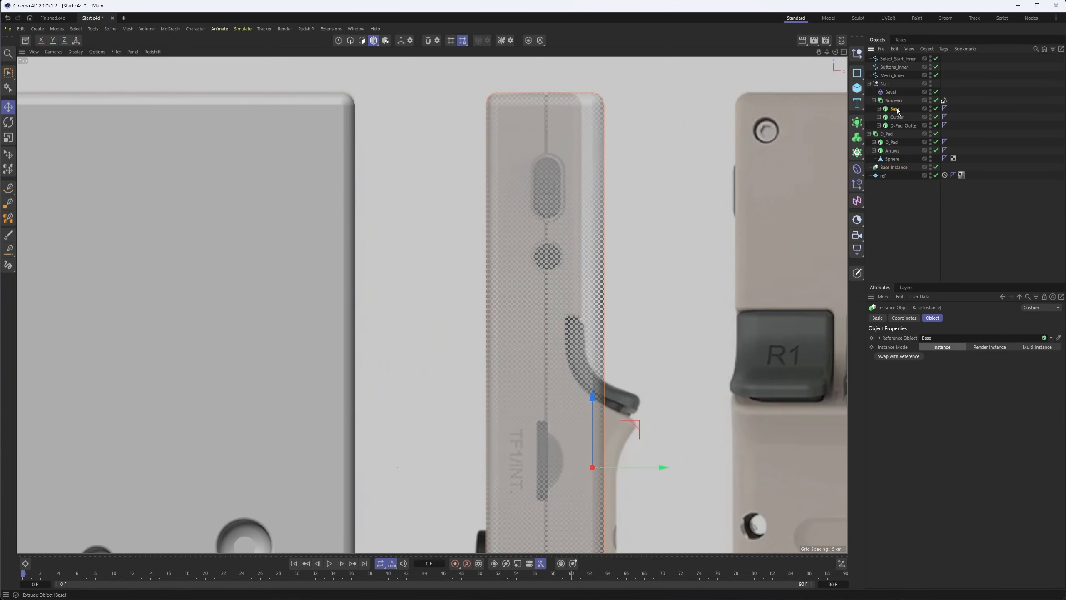
{"action": "left_click", "coordinate": [924, 347]}
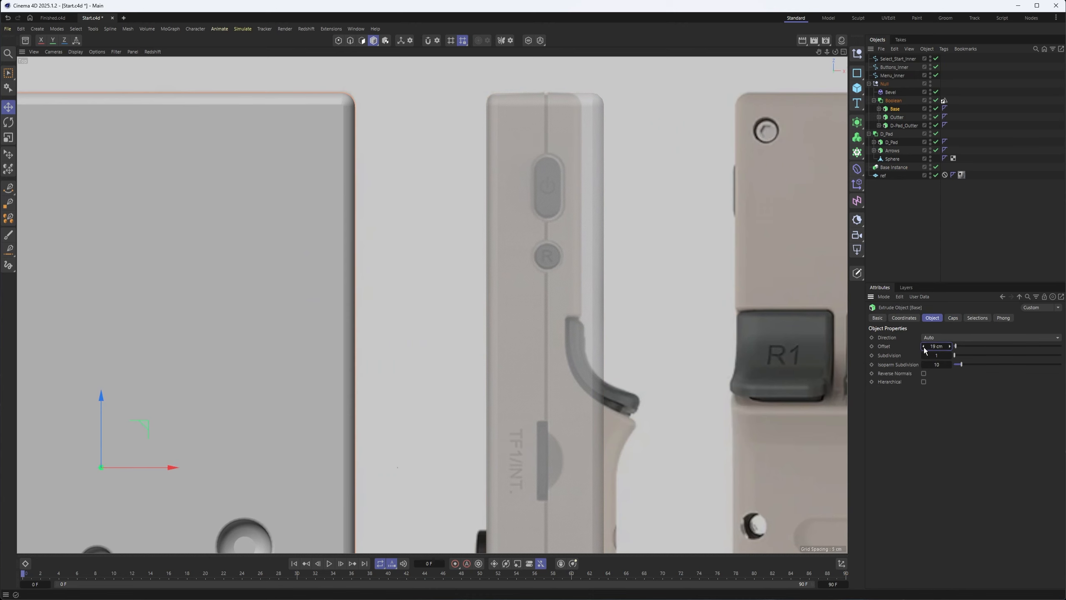
{"action": "left_click", "coordinate": [924, 347]}
{"action": "left_click", "coordinate": [923, 347]}
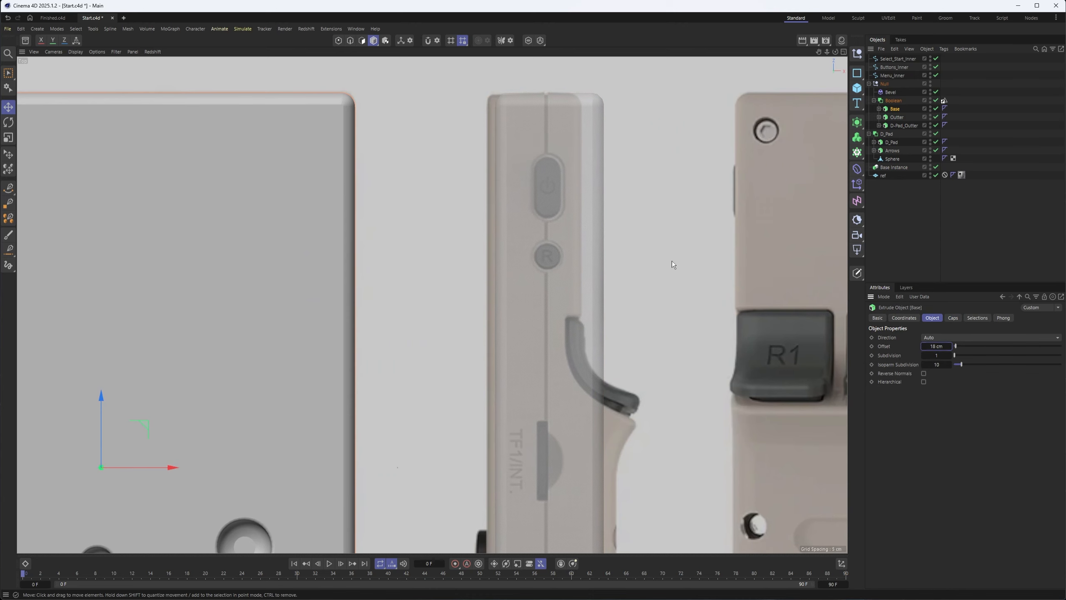
{"action": "left_click", "coordinate": [578, 232]}
{"action": "middle_click_drag", "start_coordinate": [591, 443], "coordinate": [610, 285], "text": "alt"}
{"action": "left_click_drag", "start_coordinate": [662, 314], "coordinate": [650, 309]}
{"action": "middle_click_drag", "start_coordinate": [576, 210], "coordinate": [591, 365], "text": "alt"}
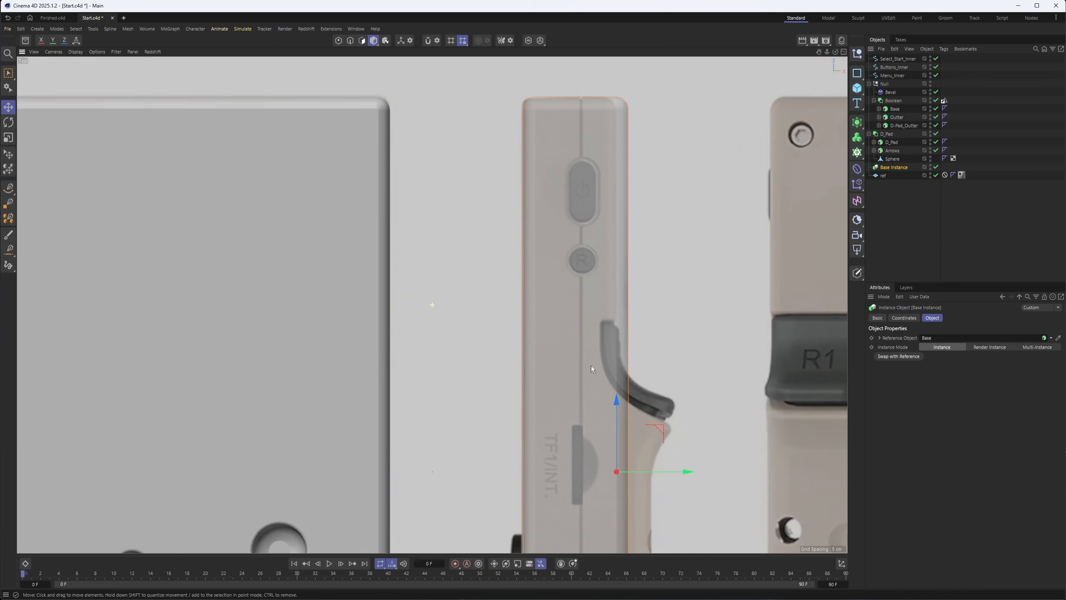
Step: Fine-tune the Base extrusion's offset and nudge the Base Instance back onto the side-view reference
{"action": "left_click", "coordinate": [894, 109]}
{"action": "left_click", "coordinate": [936, 346]}
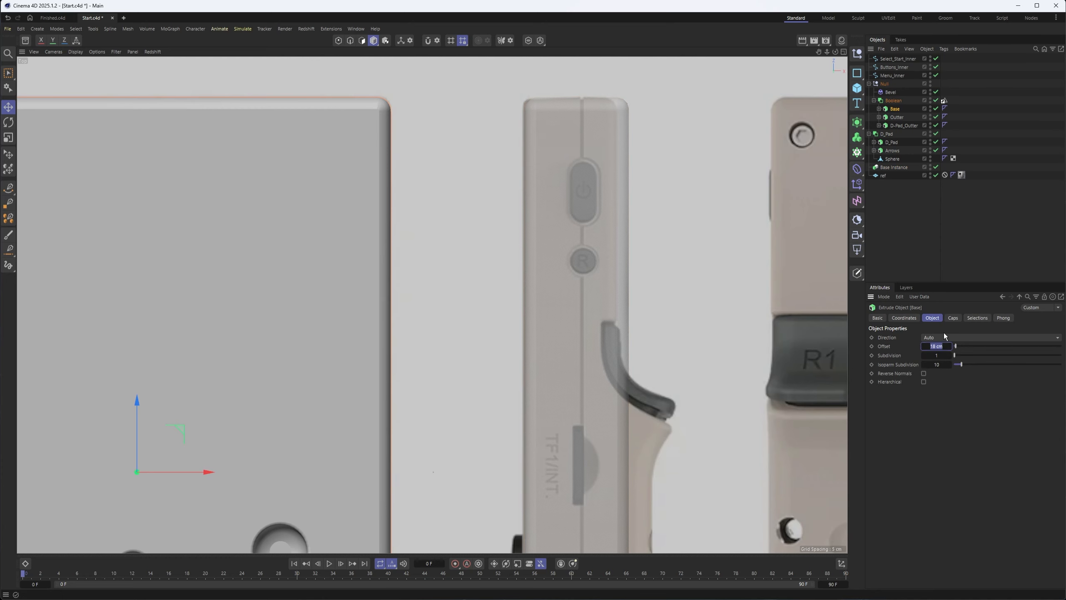
{"action": "left_click", "coordinate": [598, 236]}
{"action": "middle_click_drag", "start_coordinate": [632, 383], "coordinate": [653, 313], "text": "alt"}
{"action": "left_click_drag", "start_coordinate": [681, 402], "coordinate": [668, 402]}
{"action": "scroll", "coordinate": [636, 392], "scroll_direction": "down", "scroll_amount": 5}
{"action": "middle_click_drag", "start_coordinate": [523, 417], "coordinate": [649, 313], "text": "alt"}
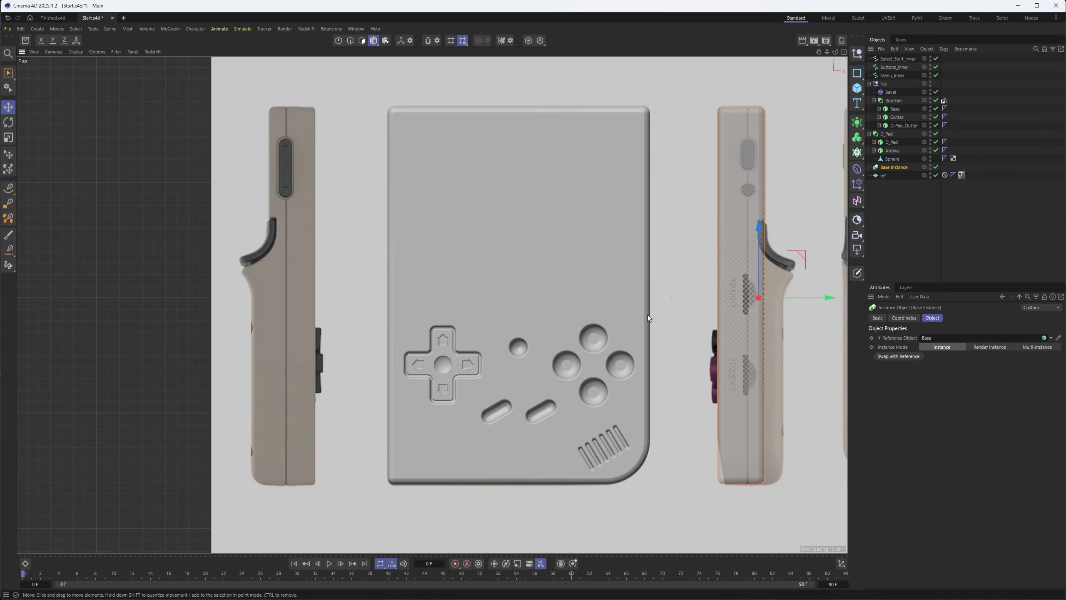
Step: Examine the depth and bottoms of the button recesses up close in the perspective view
{"action": "key", "text": "F1"}
{"action": "middle_click_drag", "start_coordinate": [242, 355], "coordinate": [700, 324], "text": "alt"}
{"action": "scroll", "coordinate": [591, 317], "scroll_direction": "down", "scroll_amount": 2}
{"action": "left_click_drag", "start_coordinate": [460, 323], "coordinate": [378, 341], "text": "alt"}
{"action": "left_click_drag", "start_coordinate": [435, 241], "coordinate": [474, 327], "text": "alt"}
{"action": "scroll", "coordinate": [439, 330], "scroll_direction": "up", "scroll_amount": 6}
{"action": "middle_click_drag", "start_coordinate": [531, 301], "coordinate": [372, 416], "text": "alt"}
{"action": "left_click_drag", "start_coordinate": [646, 234], "coordinate": [640, 245], "text": "alt"}
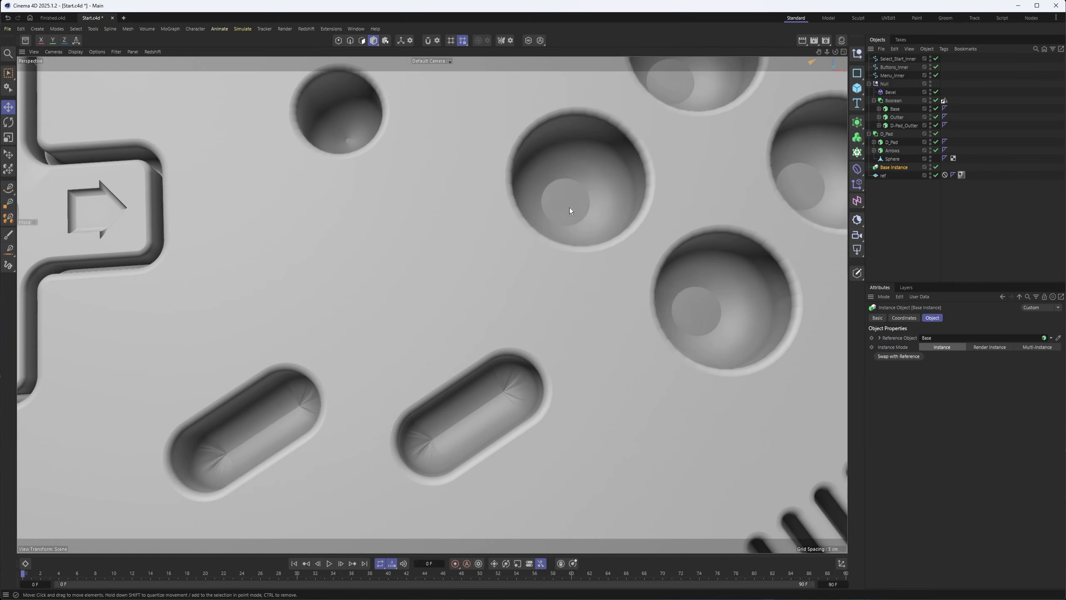
Step: Set the cap bevel size of the Outter extrusion that cuts the button recesses to 2 cm
{"action": "left_click", "coordinate": [893, 100]}
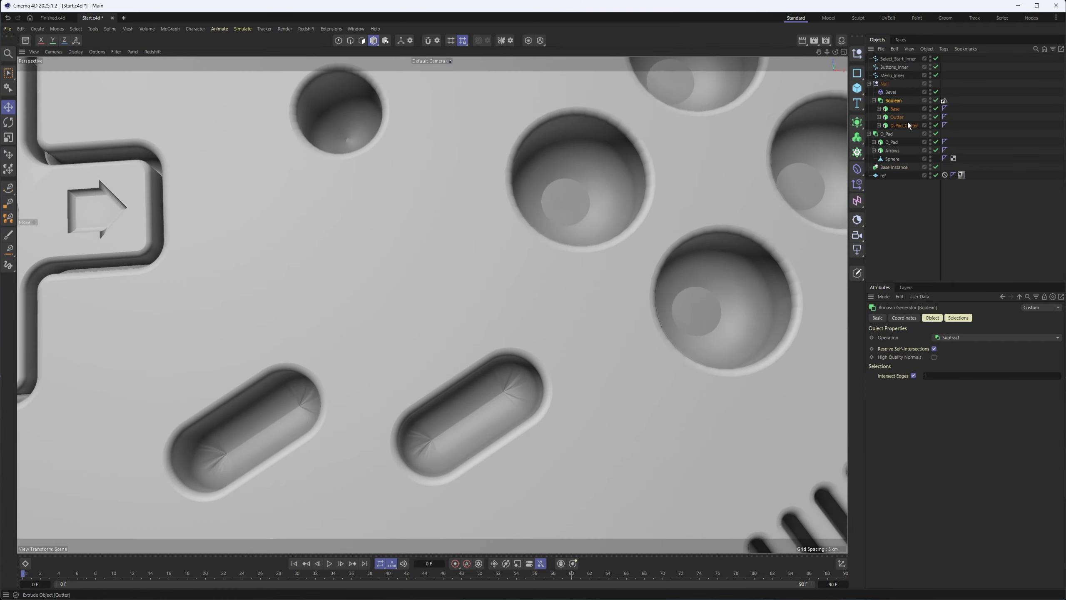
{"action": "scroll", "coordinate": [567, 268], "scroll_direction": "down", "scroll_amount": 3}
{"action": "left_click_drag", "start_coordinate": [569, 276], "coordinate": [677, 193], "text": "alt"}
{"action": "middle_click_drag", "start_coordinate": [678, 194], "coordinate": [592, 260], "text": "alt"}
{"action": "left_click", "coordinate": [896, 117]}
{"action": "left_click", "coordinate": [951, 318]}
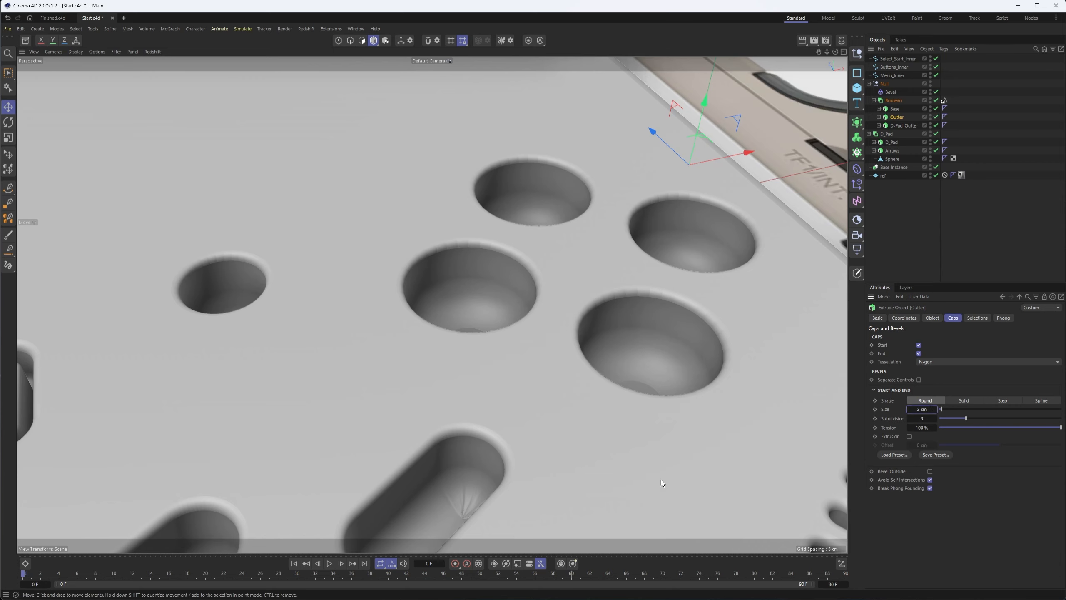
{"action": "middle_click_drag", "start_coordinate": [553, 447], "coordinate": [622, 380], "text": "alt"}
{"action": "left_click_drag", "start_coordinate": [510, 402], "coordinate": [566, 419], "text": "alt"}
{"action": "middle_click_drag", "start_coordinate": [566, 420], "coordinate": [654, 447], "text": "alt"}
{"action": "mouse_move", "coordinate": [543, 446]}
{"action": "left_mouse_down", "text": "alt"}
{"action": "mouse_move", "coordinate": [538, 466]}
{"action": "mouse_move", "coordinate": [545, 457]}
{"action": "left_mouse_up", "text": "alt"}
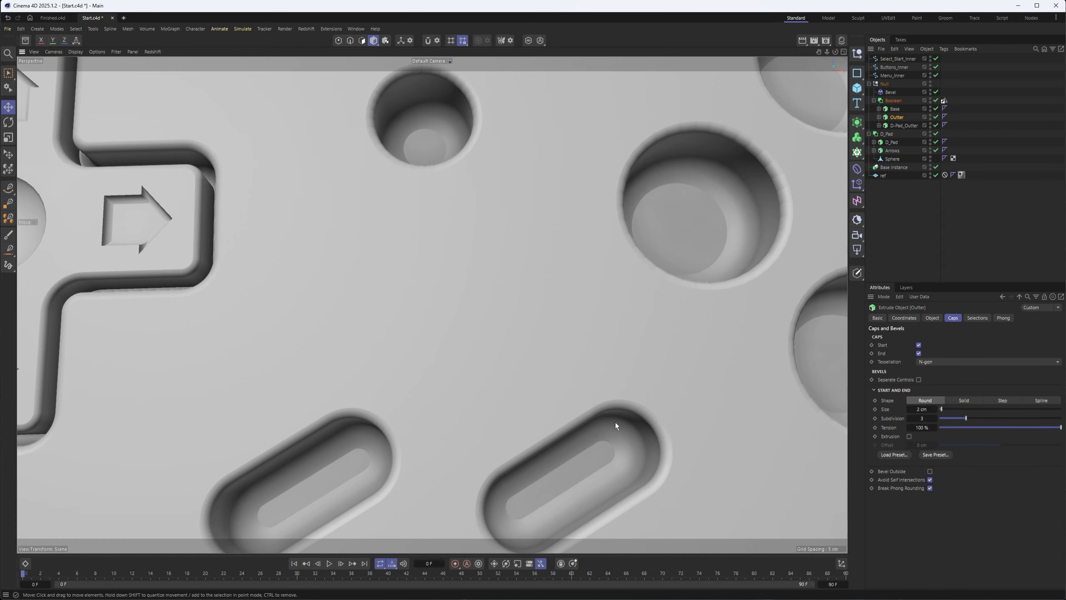
Step: Turn off the Boolean, raise the Outter cutters vertically to make the recesses shallower, and turn the Boolean back on
{"action": "left_click", "coordinate": [936, 100]}
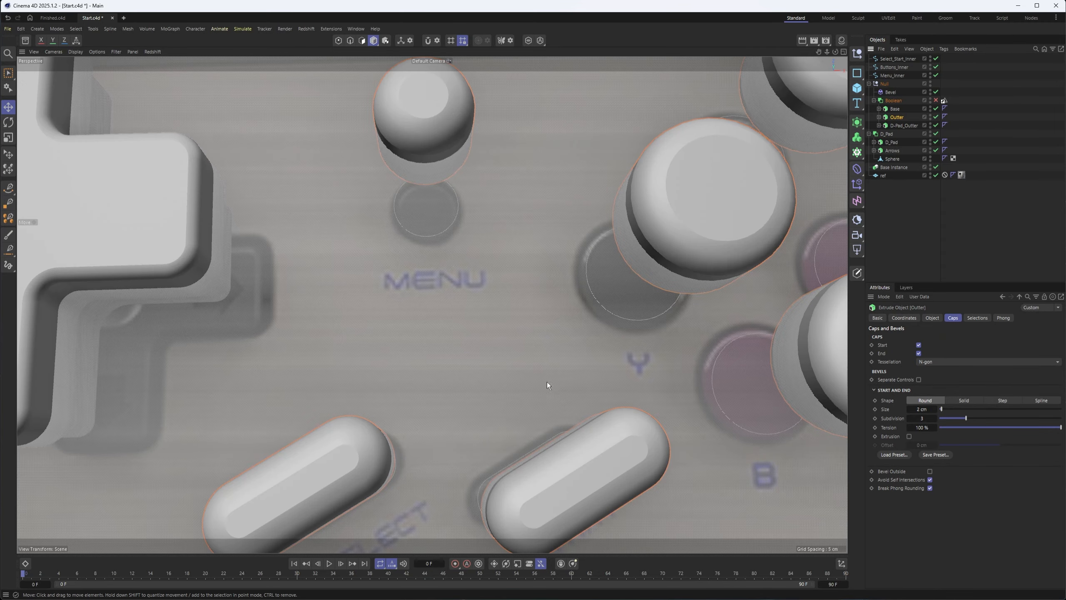
{"action": "left_click_drag", "start_coordinate": [569, 331], "coordinate": [610, 290], "text": "alt"}
{"action": "key", "text": "e"}
{"action": "left_click_drag", "start_coordinate": [706, 267], "coordinate": [707, 255]}
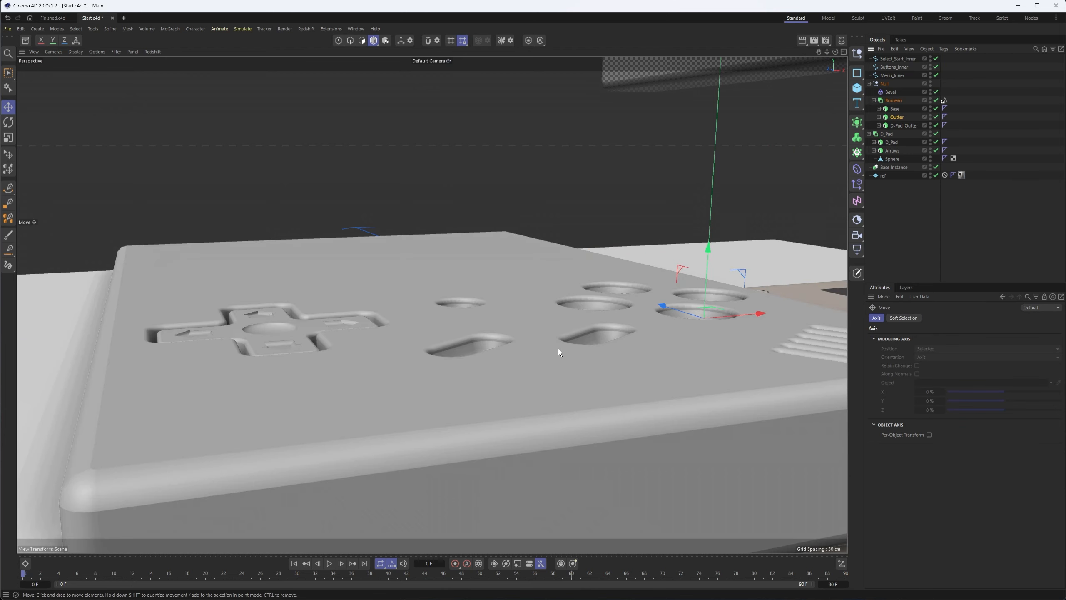
{"action": "left_click_drag", "start_coordinate": [558, 348], "coordinate": [527, 410], "text": "alt"}
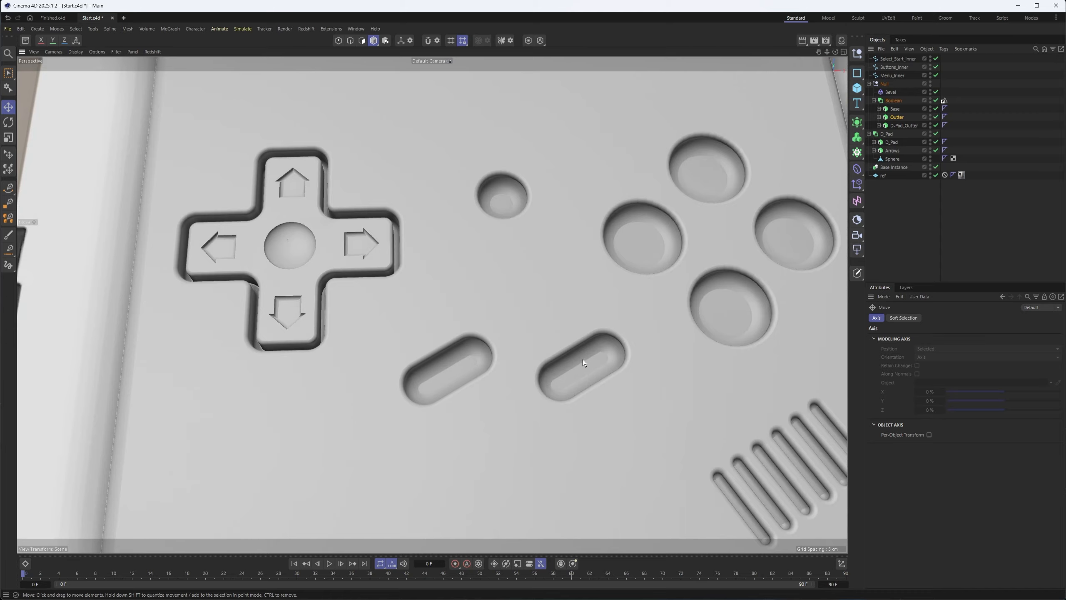
{"action": "middle_click_drag", "start_coordinate": [585, 359], "coordinate": [480, 360], "text": "alt"}
Step: Temporarily disable the Boolean to examine the rounded shape of the Outter cutters, and compare it with the resulting recesses
{"action": "left_click", "coordinate": [936, 101]}
{"action": "left_click_drag", "start_coordinate": [398, 387], "coordinate": [407, 343], "text": "alt"}
{"action": "right_click_drag", "start_coordinate": [407, 343], "coordinate": [510, 332], "text": "alt"}
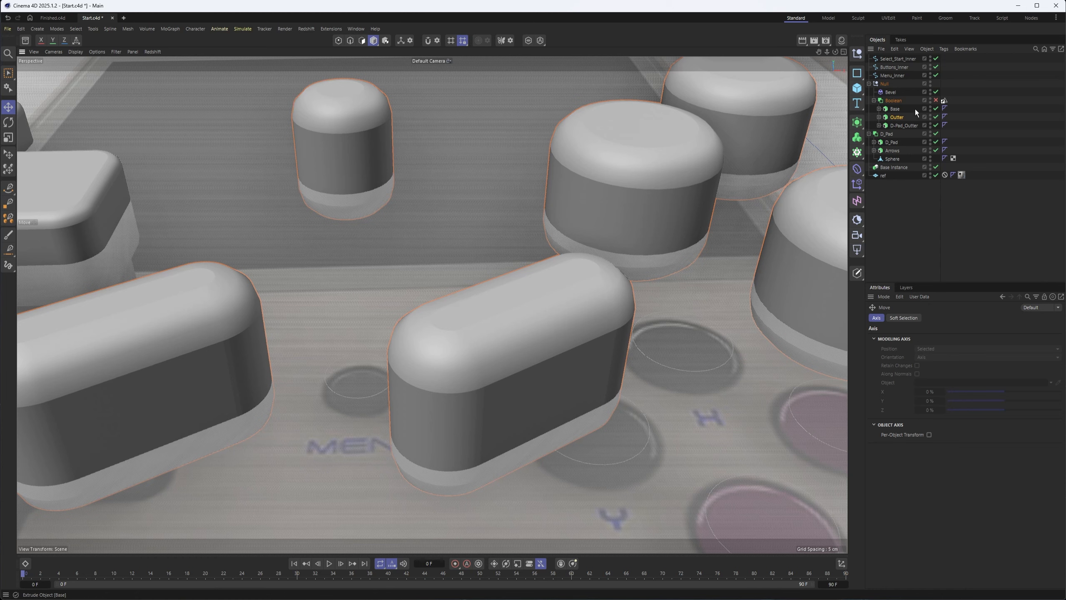
{"action": "left_click", "coordinate": [936, 100]}
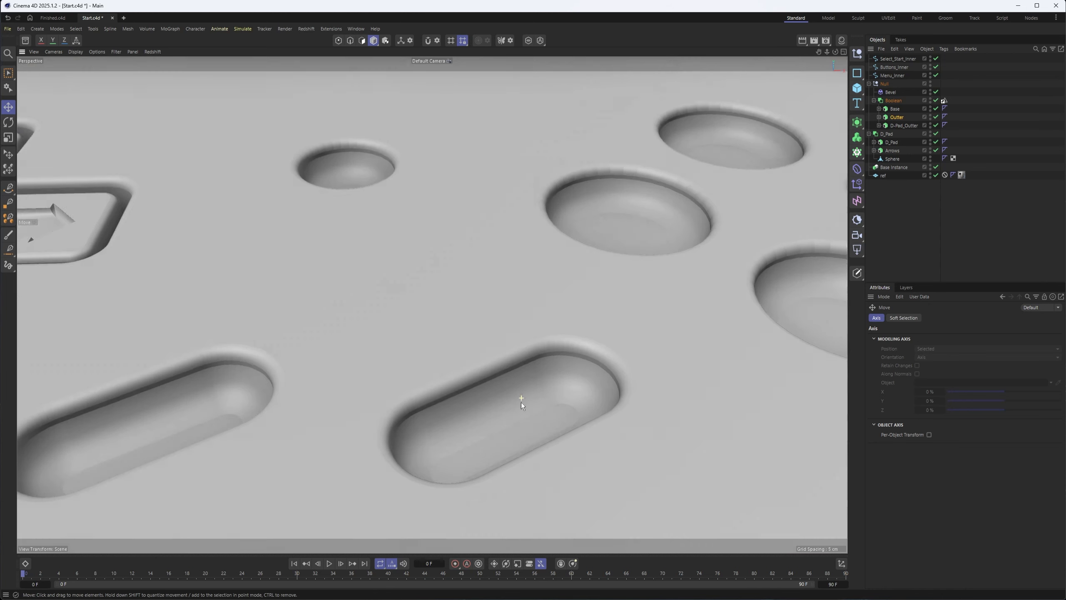
{"action": "scroll", "coordinate": [521, 402], "scroll_direction": "up", "scroll_amount": 3}
{"action": "scroll", "coordinate": [504, 412], "scroll_direction": "down", "scroll_amount": 3}
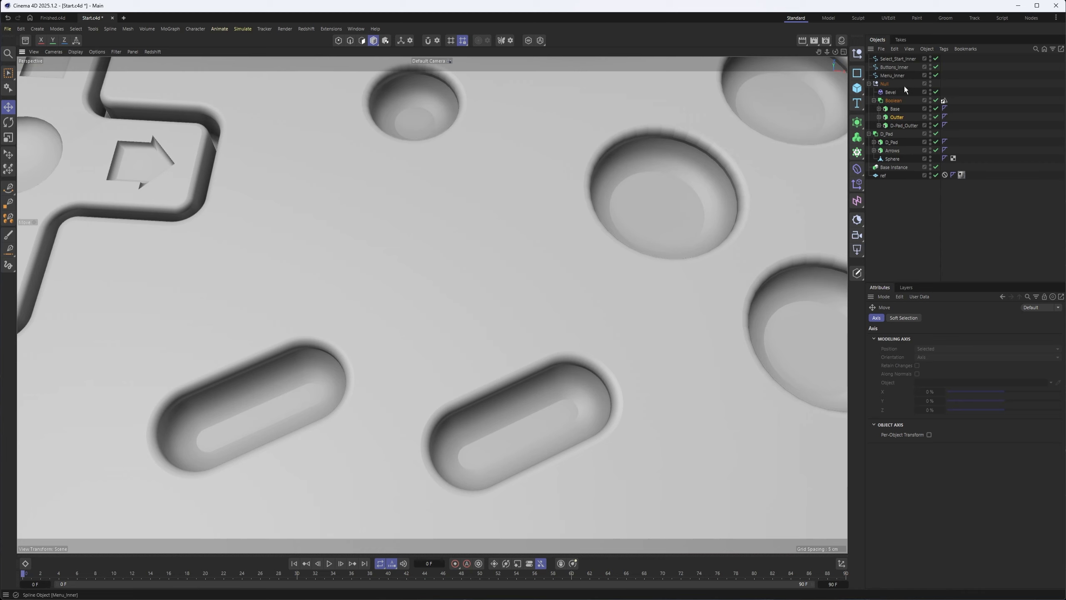
Step: Inspect the Boolean's object properties and toggle the Bevel deformer to compare the recess edges with and without it
{"action": "left_click", "coordinate": [899, 101]}
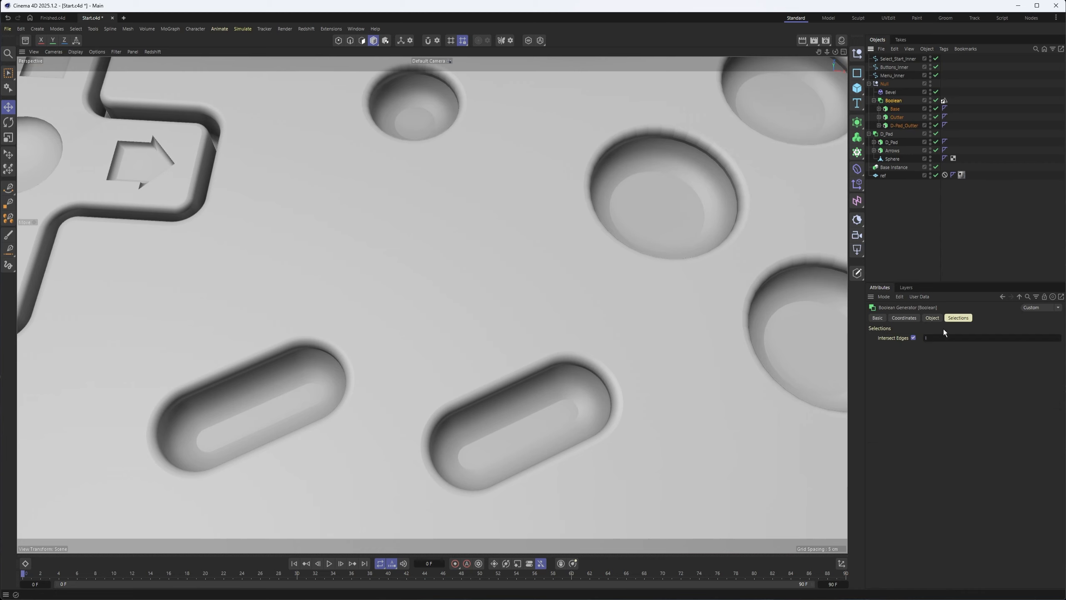
{"action": "left_click", "coordinate": [933, 318]}
{"action": "left_click_drag", "start_coordinate": [550, 392], "coordinate": [567, 363], "text": "alt"}
{"action": "scroll", "coordinate": [567, 363], "scroll_direction": "down", "scroll_amount": 2}
{"action": "left_click", "coordinate": [936, 92]}
{"action": "left_click", "coordinate": [936, 92]}
{"action": "left_click", "coordinate": [936, 92]}
{"action": "left_click", "coordinate": [936, 92]}
{"action": "left_click", "coordinate": [936, 92]}
{"action": "middle_click_drag", "start_coordinate": [542, 337], "coordinate": [530, 347], "text": "alt"}
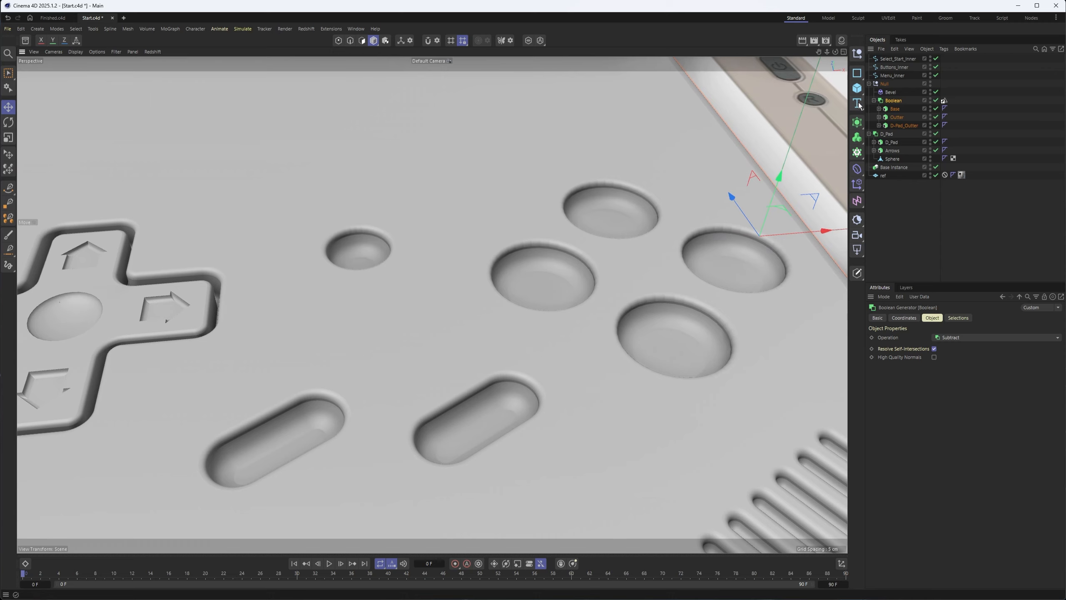
{"action": "middle_click_drag", "start_coordinate": [596, 268], "coordinate": [536, 279], "text": "alt"}
{"action": "scroll", "coordinate": [536, 278], "scroll_direction": "down", "scroll_amount": 1}
Step: Create an Extrude generator and place the Select_Start_Inner, Buttons_Inner and Menu_Inner splines inside it
{"action": "left_click", "coordinate": [890, 59]}
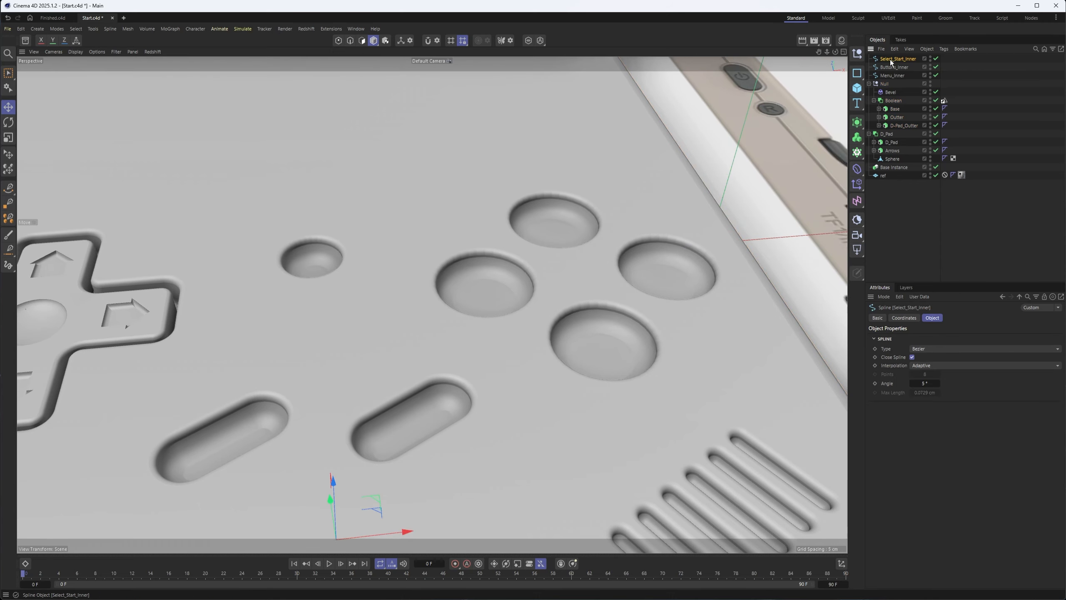
{"action": "left_click", "coordinate": [857, 169]}
{"action": "left_click", "coordinate": [859, 122]}
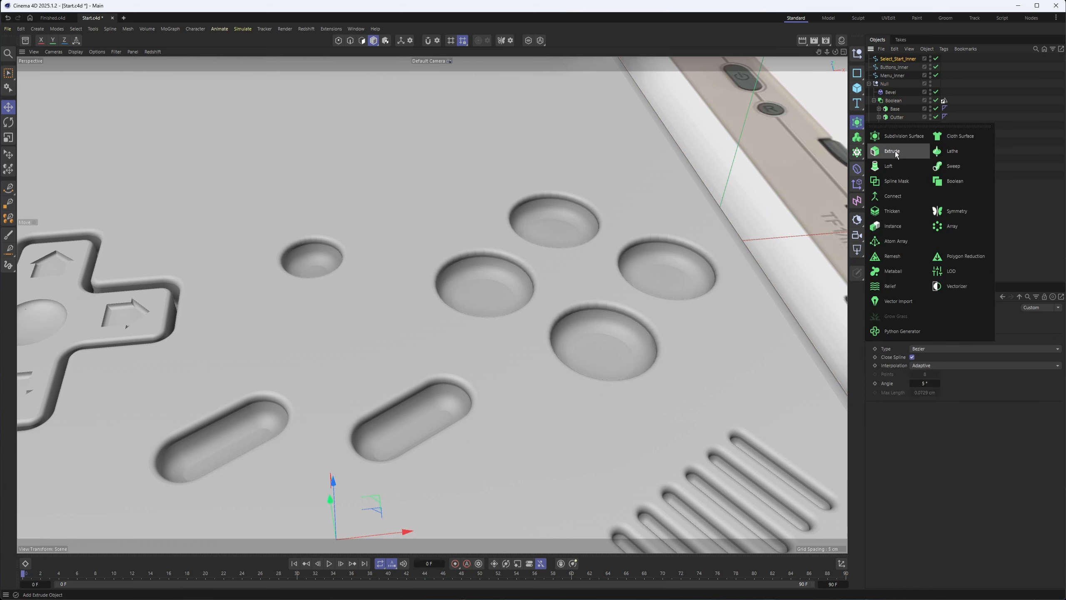
{"action": "left_click", "coordinate": [895, 152]}
{"action": "left_click", "coordinate": [890, 67]}
{"action": "left_click", "coordinate": [891, 83], "text": "shift"}
{"action": "left_click_drag", "start_coordinate": [894, 68], "coordinate": [889, 59]}
{"action": "left_click", "coordinate": [889, 58]}
Step: Enable Hierarchical on the new Extrude that holds the three inner button splines
{"action": "middle_click_drag", "start_coordinate": [161, 341], "coordinate": [329, 324], "text": "alt"}
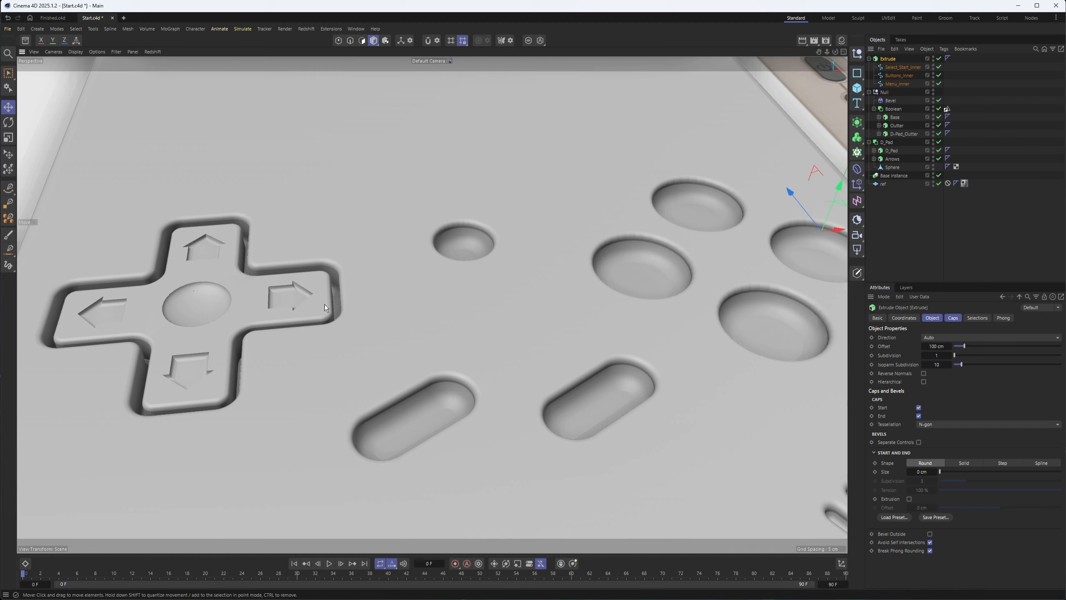
{"action": "left_click", "coordinate": [324, 305]}
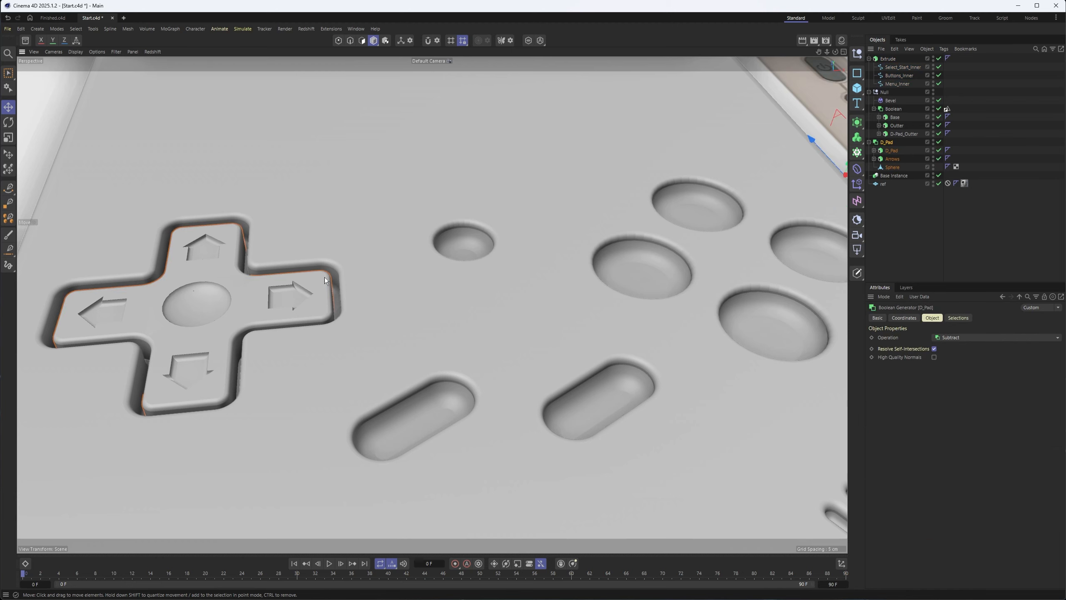
{"action": "middle_click_drag", "start_coordinate": [512, 276], "coordinate": [470, 289], "text": "alt"}
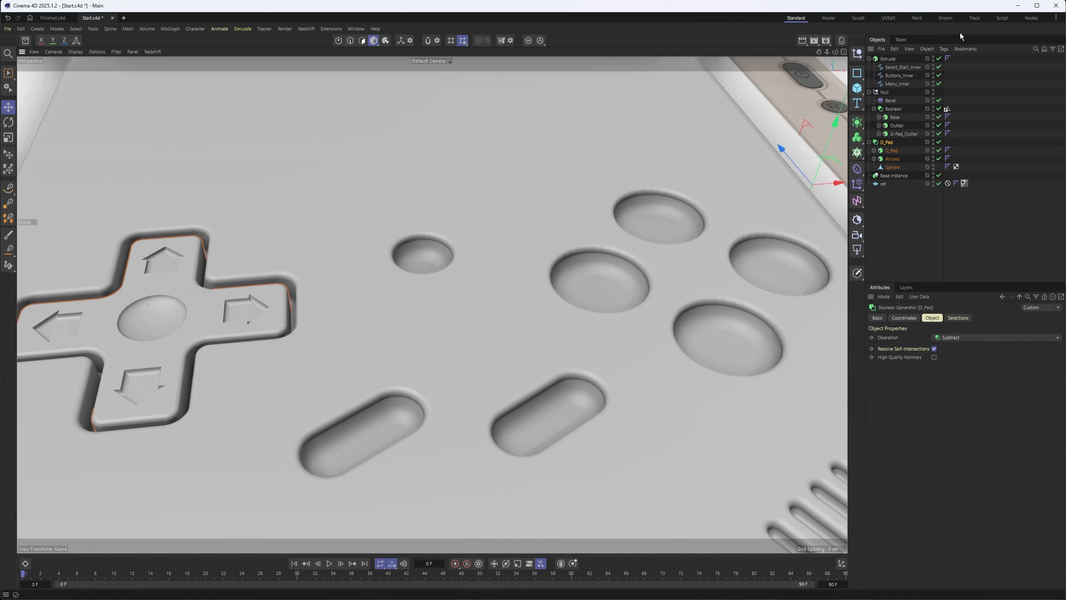
{"action": "left_click", "coordinate": [890, 59]}
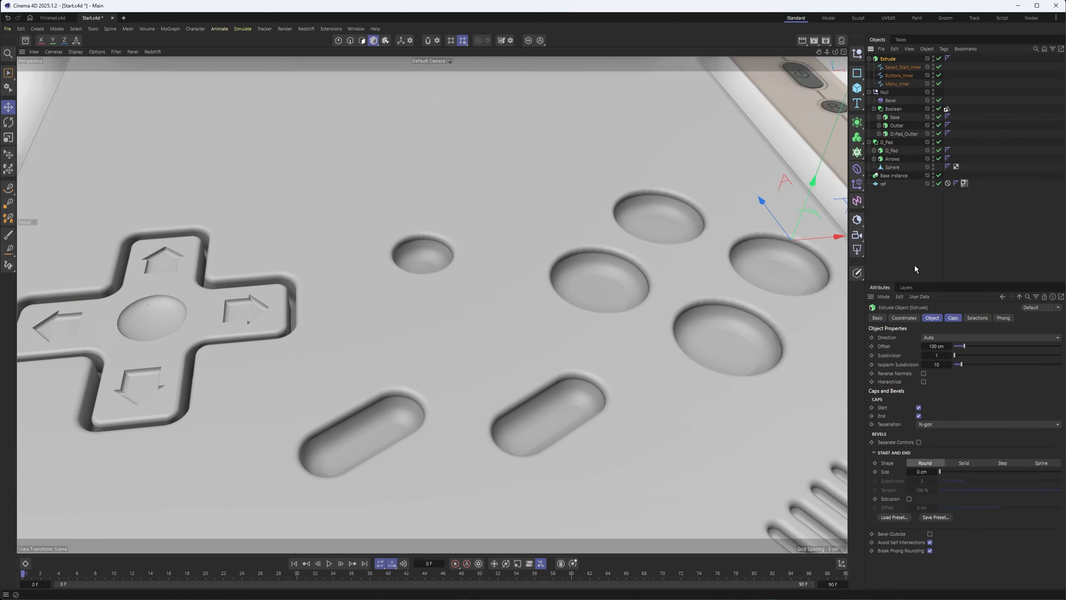
{"action": "left_click", "coordinate": [939, 319]}
{"action": "left_click", "coordinate": [923, 382]}
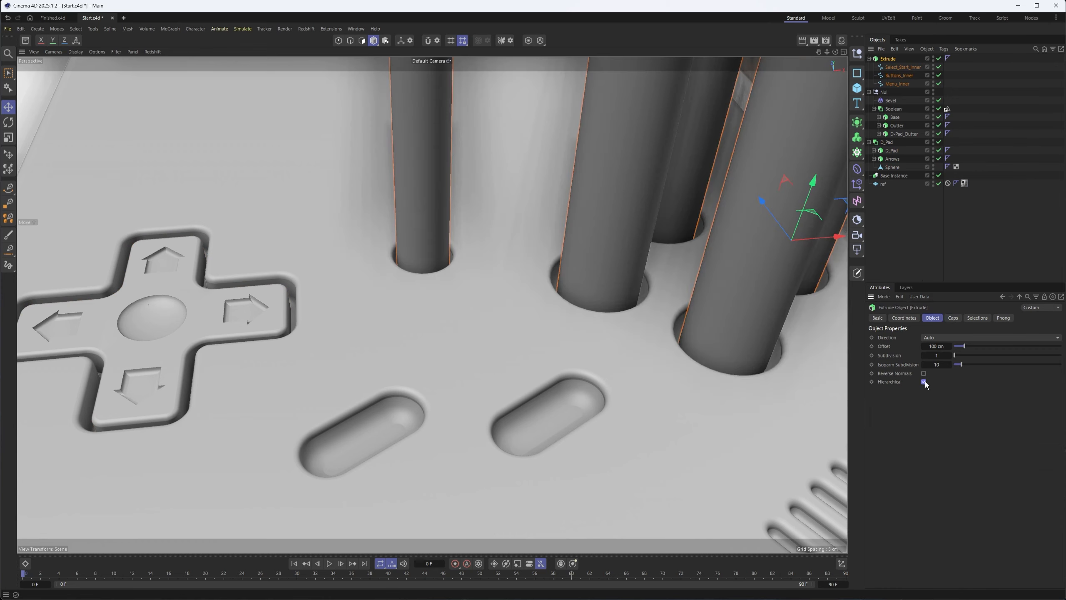
Step: Set the Extrude's offset to 13 cm and raise the button extrusions well above the console body
{"action": "middle_click_drag", "start_coordinate": [661, 298], "coordinate": [562, 323], "text": "alt"}
{"action": "scroll", "coordinate": [556, 324], "scroll_direction": "down", "scroll_amount": 3}
{"action": "scroll", "coordinate": [556, 324], "scroll_direction": "up", "scroll_amount": 1}
{"action": "left_click_drag", "start_coordinate": [617, 378], "coordinate": [672, 336], "text": "alt"}
{"action": "scroll", "coordinate": [672, 328], "scroll_direction": "down", "scroll_amount": 4}
{"action": "left_click_drag", "start_coordinate": [965, 349], "coordinate": [957, 347]}
{"action": "mouse_move", "coordinate": [667, 201]}
{"action": "left_mouse_down"}
{"action": "mouse_move", "coordinate": [673, 168]}
{"action": "mouse_move", "coordinate": [671, 182]}
{"action": "left_mouse_up"}
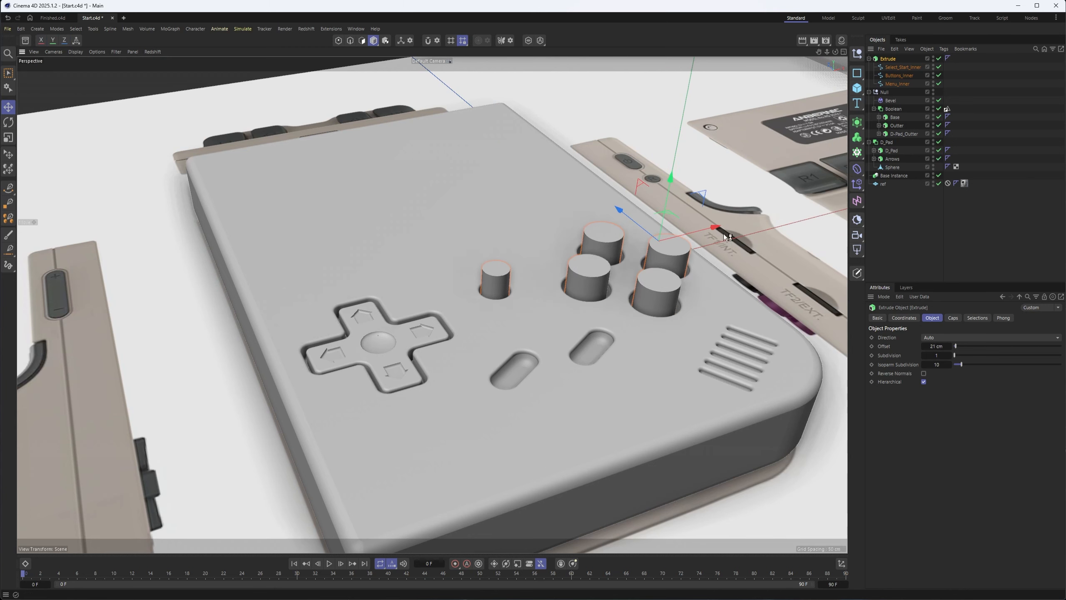
{"action": "left_click_drag", "start_coordinate": [923, 348], "coordinate": [917, 348]}
{"action": "left_click_drag", "start_coordinate": [672, 183], "coordinate": [684, 69]}
{"action": "left_click_drag", "start_coordinate": [625, 170], "coordinate": [696, 187], "text": "alt"}
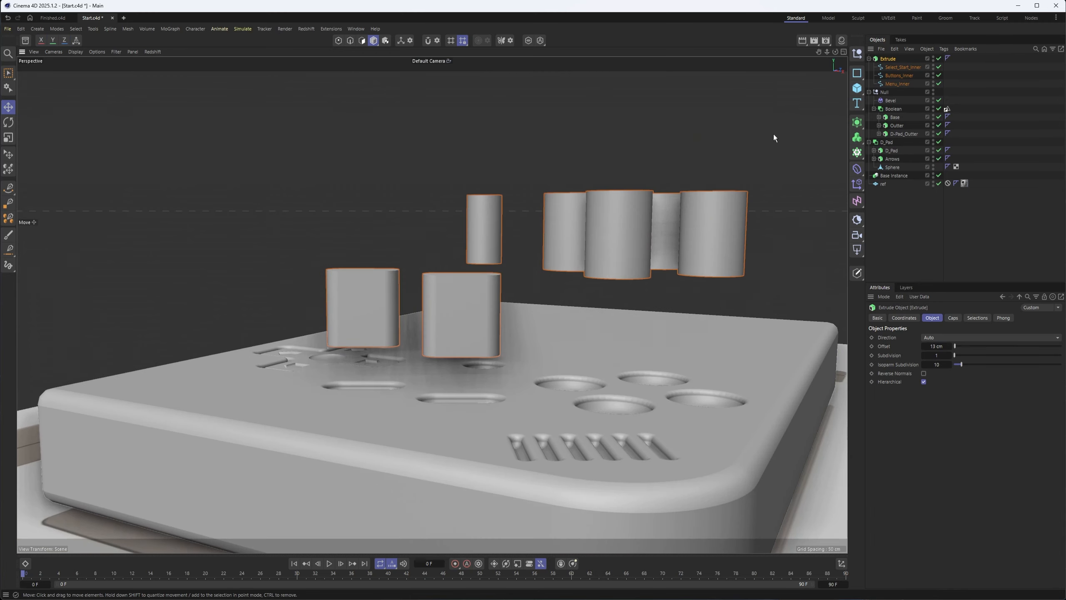
Step: Reverse the point order of the Select_Start_Inner spline to flip its extrusion direction, and return to model mode
{"action": "left_click", "coordinate": [894, 68]}
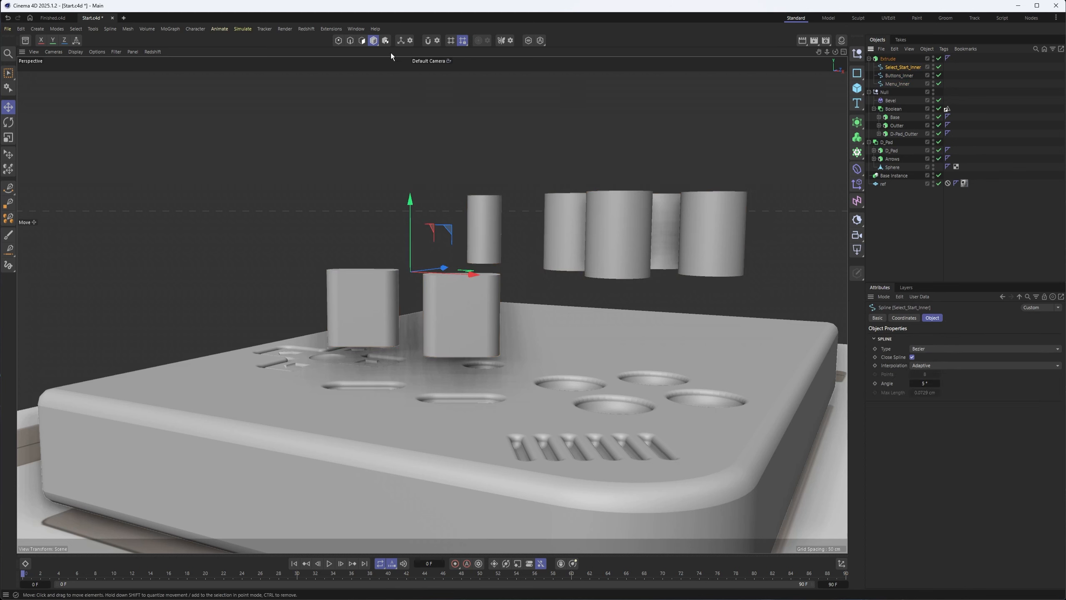
{"action": "left_click", "coordinate": [338, 40]}
{"action": "right_click", "coordinate": [356, 251]}
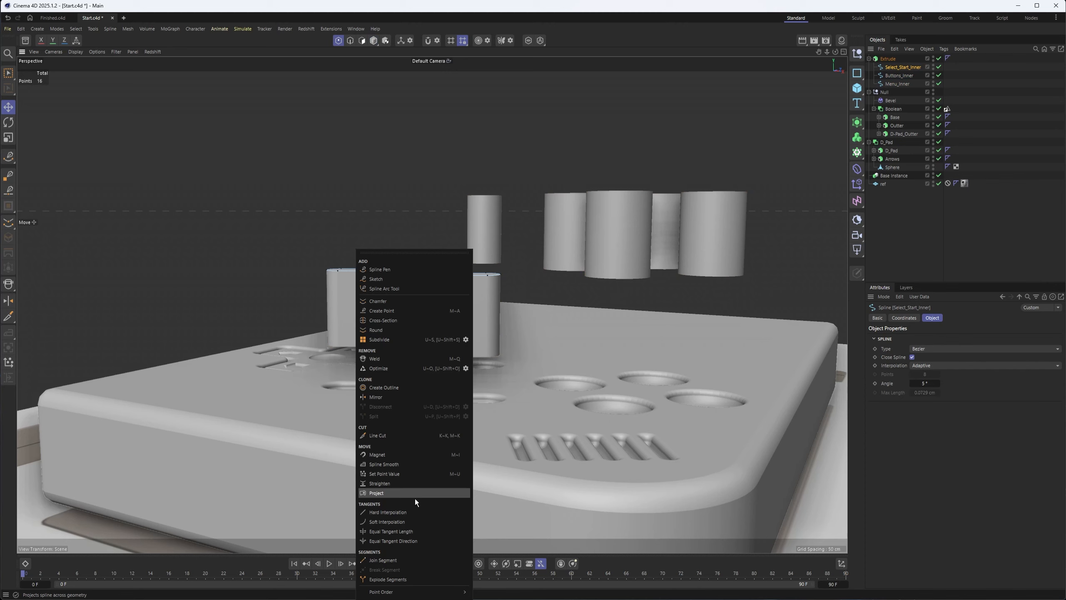
{"action": "right_click", "coordinate": [410, 85]}
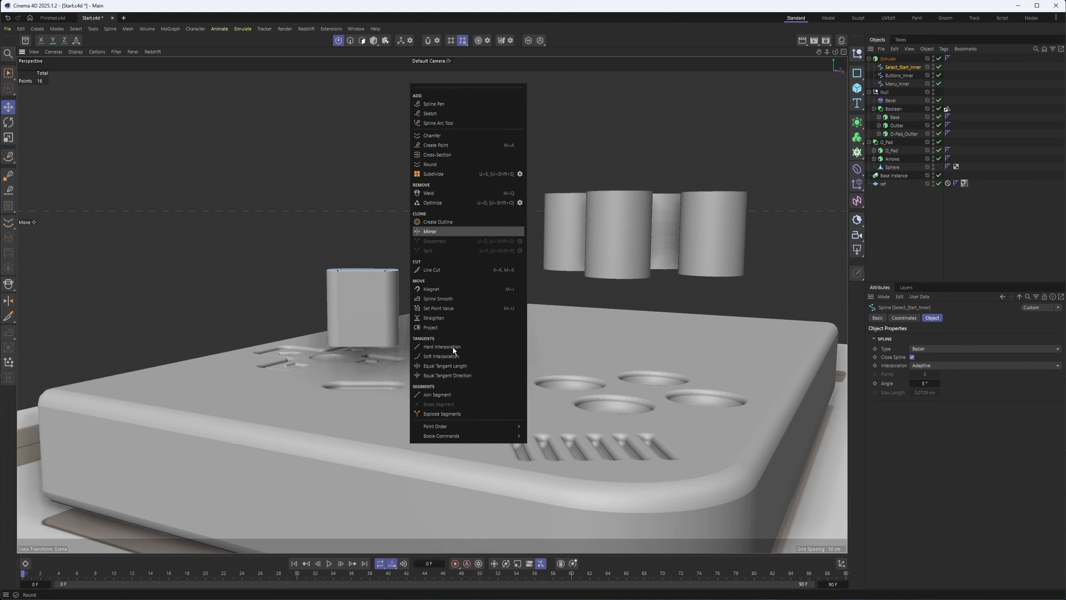
{"action": "mouse_move", "coordinate": [452, 426]}
{"action": "left_click", "coordinate": [554, 440]}
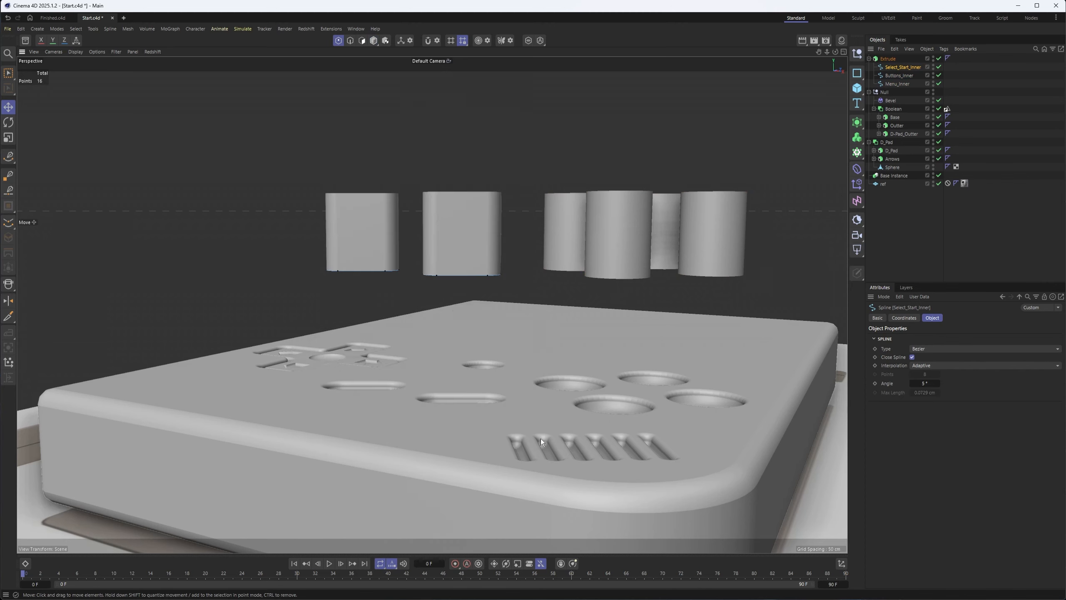
{"action": "left_click_drag", "start_coordinate": [474, 277], "coordinate": [365, 242], "text": "alt"}
{"action": "left_click", "coordinate": [374, 42]}
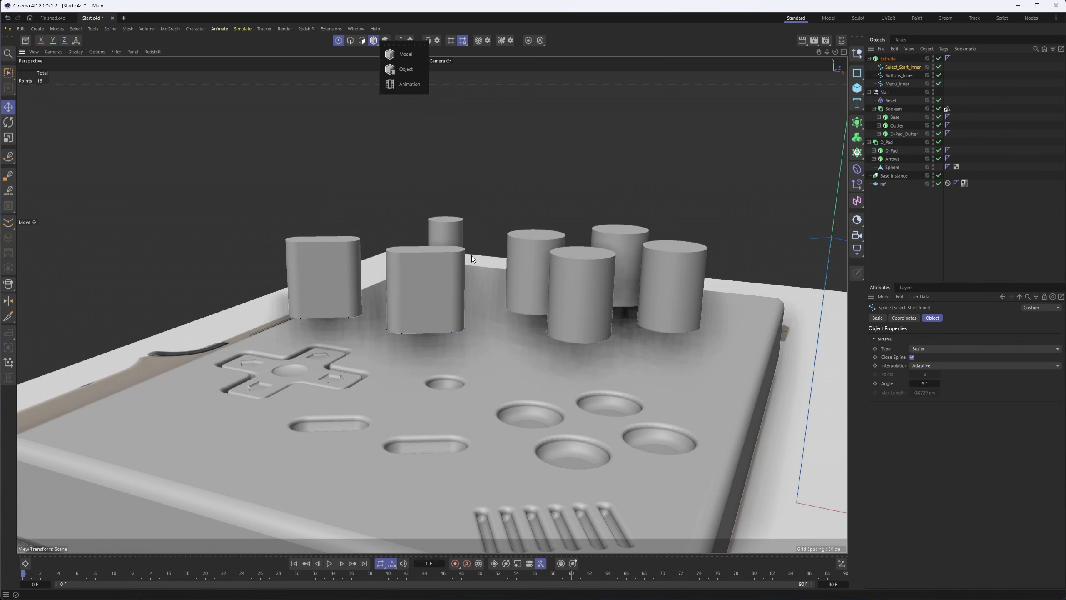
{"action": "left_click", "coordinate": [405, 55]}
{"action": "left_click_drag", "start_coordinate": [406, 229], "coordinate": [450, 262], "text": "alt"}
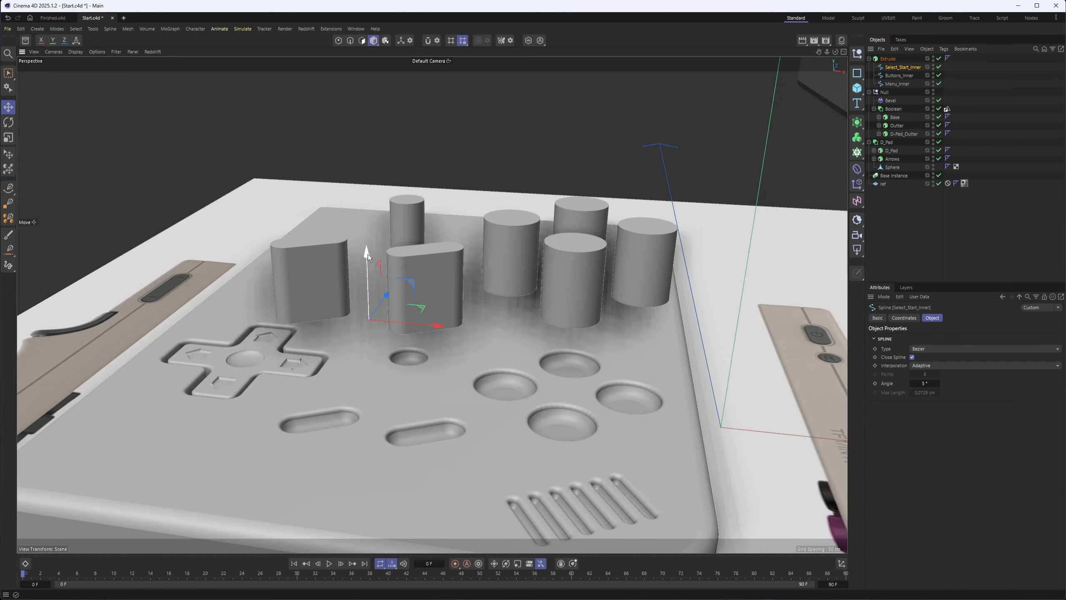
{"action": "left_click_drag", "start_coordinate": [368, 254], "coordinate": [374, 346]}
{"action": "key", "text": "ctrl+z"}
Step: Lower the whole button Extrude into the console body and check its height in the Right view
{"action": "left_click", "coordinate": [491, 224]}
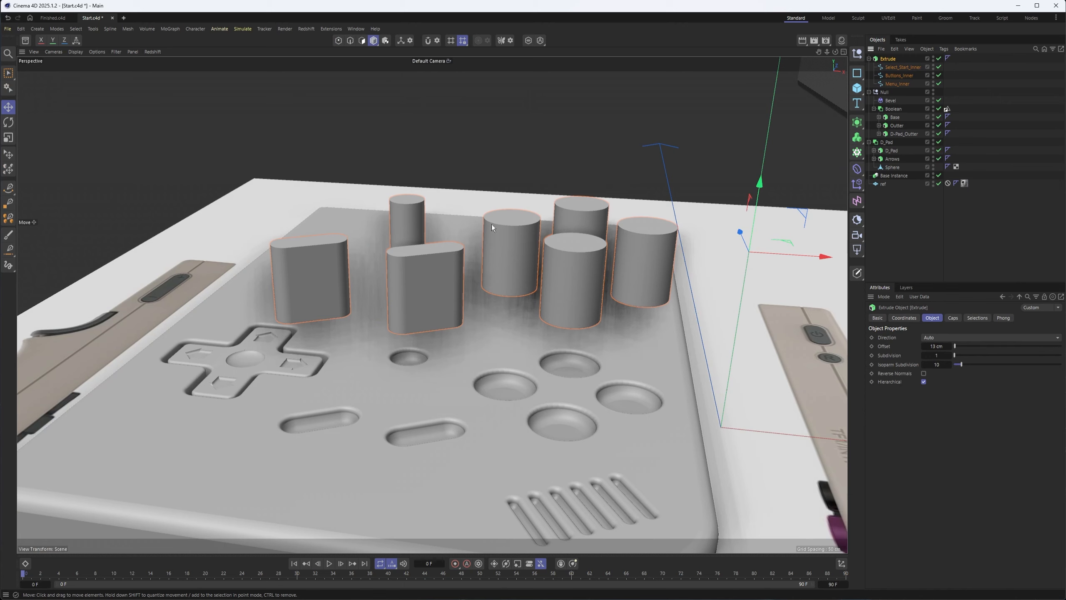
{"action": "left_click_drag", "start_coordinate": [754, 205], "coordinate": [751, 334]}
{"action": "key", "text": "F3"}
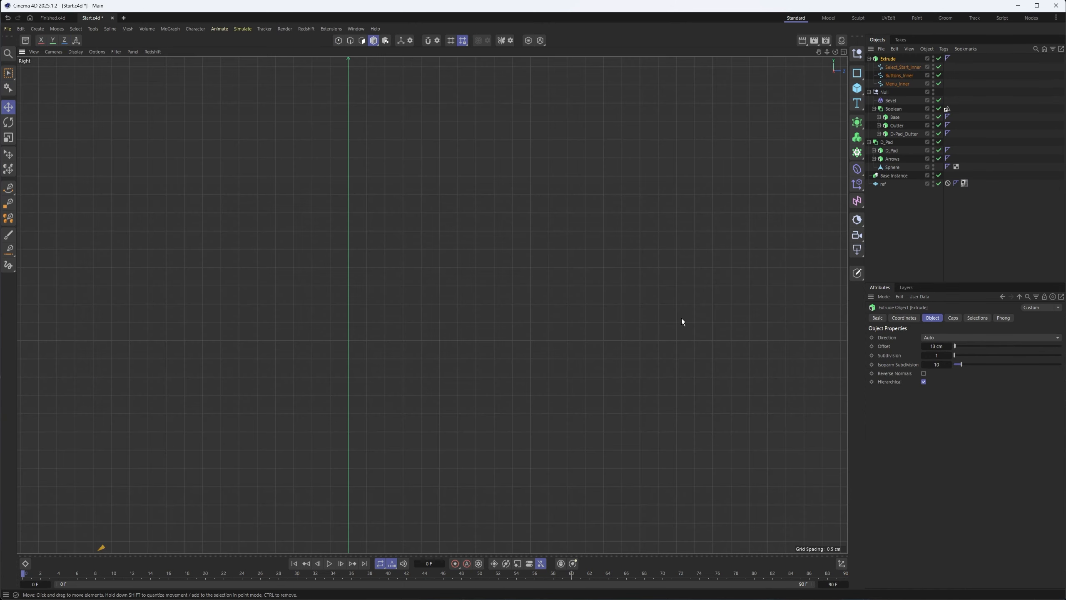
{"action": "scroll", "coordinate": [539, 311], "scroll_direction": "down", "scroll_amount": 10}
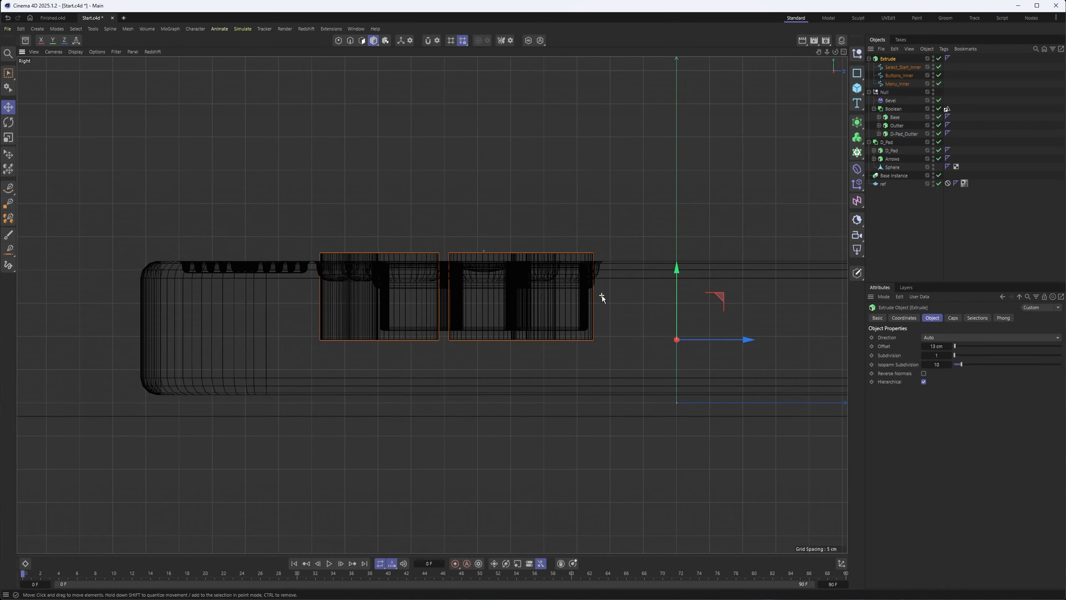
{"action": "left_click_drag", "start_coordinate": [674, 277], "coordinate": [690, 308]}
Step: Set the button Extrude's offset to 3 cm and raise it about 9.4 cm to protrude slightly from the front surface
{"action": "scroll", "coordinate": [625, 239], "scroll_direction": "up", "scroll_amount": 2}
{"action": "left_click_drag", "start_coordinate": [923, 347], "coordinate": [919, 346]}
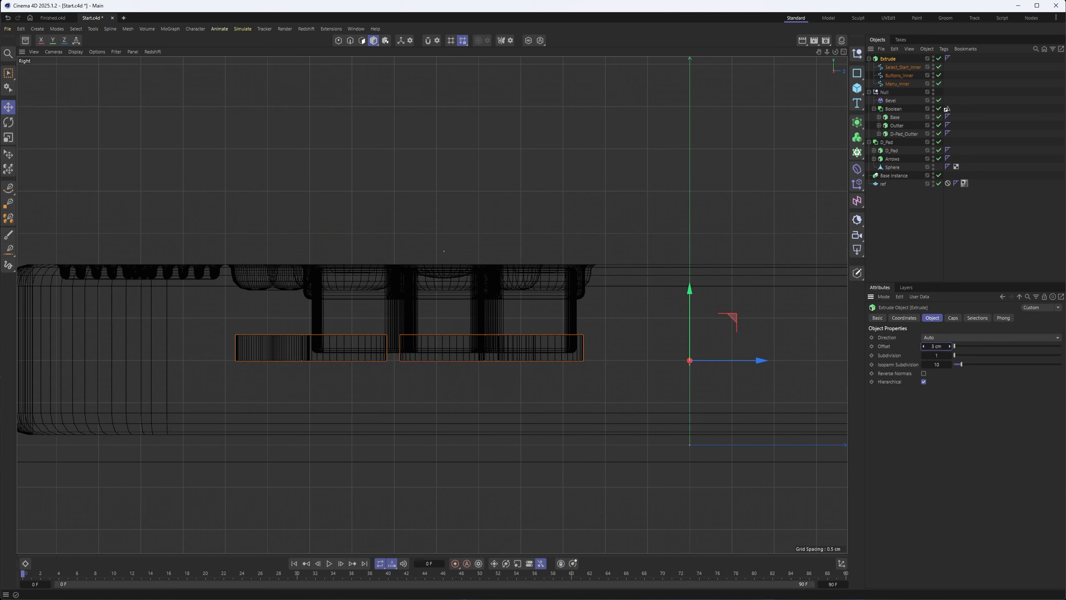
{"action": "left_click_drag", "start_coordinate": [690, 290], "coordinate": [689, 213]}
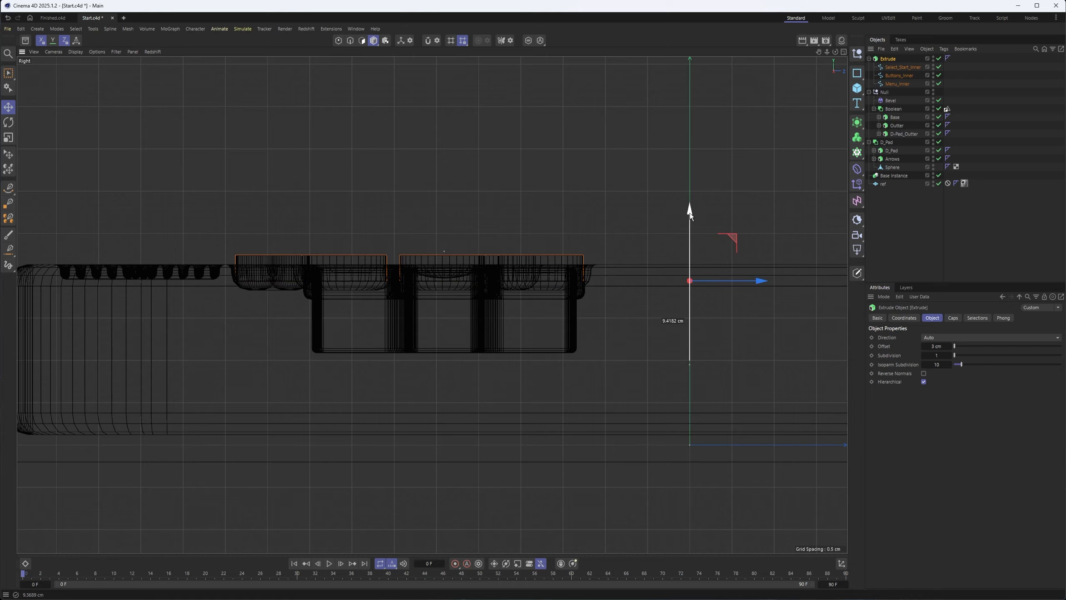
Step: Raise the D_Pad Boolean above the front surface and align its top with the button tops in the Right view
{"action": "key", "text": "F1"}
{"action": "middle_click_drag", "start_coordinate": [471, 325], "coordinate": [602, 326], "text": "alt"}
{"action": "left_click", "coordinate": [446, 340]}
{"action": "left_click", "coordinate": [435, 348]}
{"action": "middle_click_drag", "start_coordinate": [685, 299], "coordinate": [618, 293], "text": "alt"}
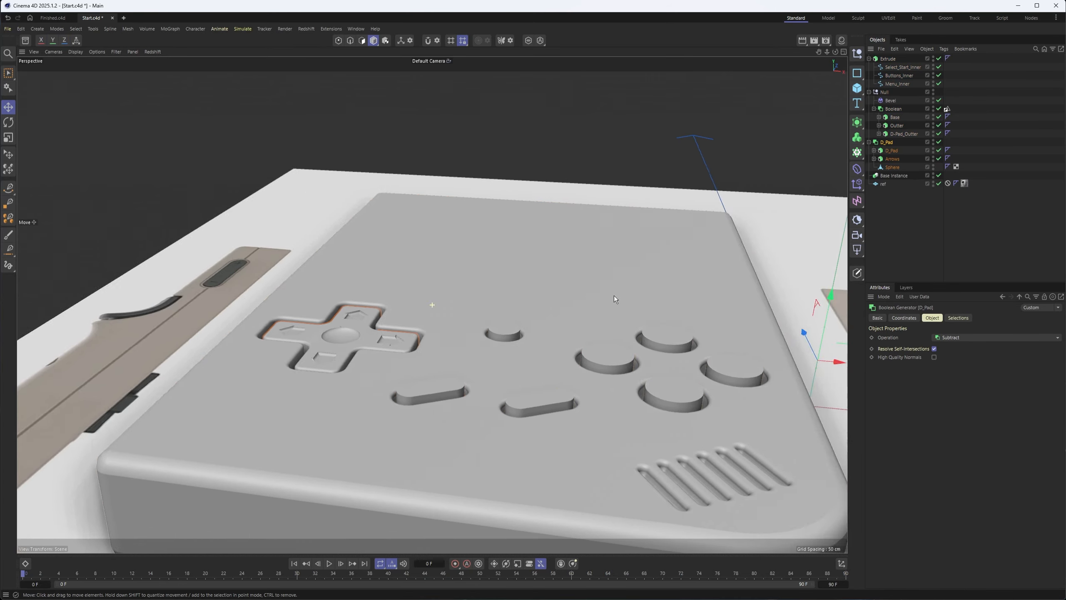
{"action": "left_click_drag", "start_coordinate": [618, 293], "coordinate": [603, 295], "text": "alt"}
{"action": "left_click_drag", "start_coordinate": [739, 241], "coordinate": [741, 233]}
{"action": "key", "text": "F3"}
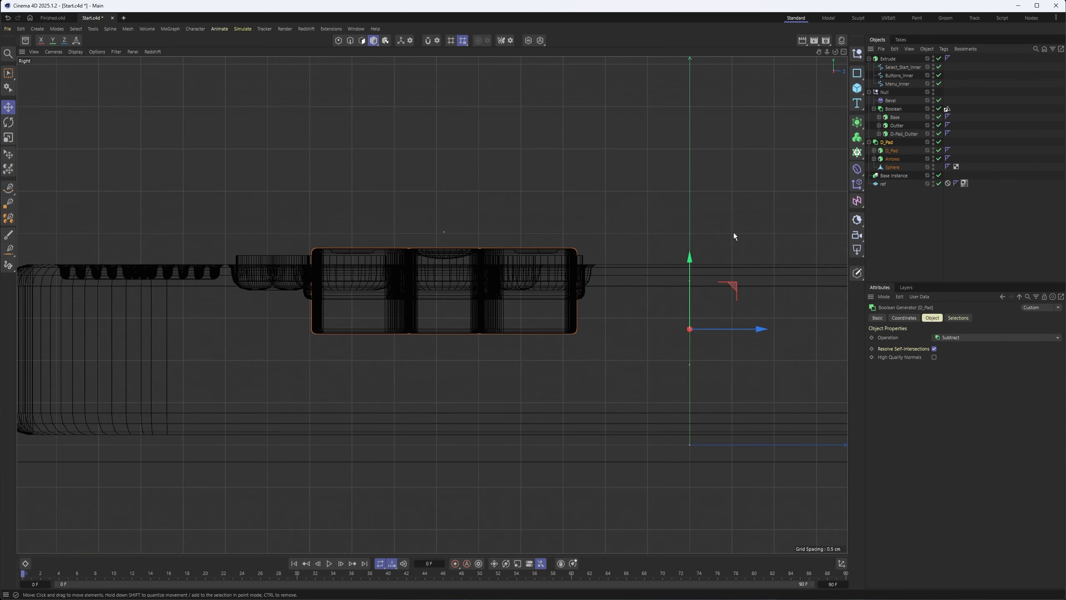
{"action": "scroll", "coordinate": [689, 260], "scroll_direction": "up", "scroll_amount": 5}
{"action": "left_click_drag", "start_coordinate": [696, 341], "coordinate": [691, 355]}
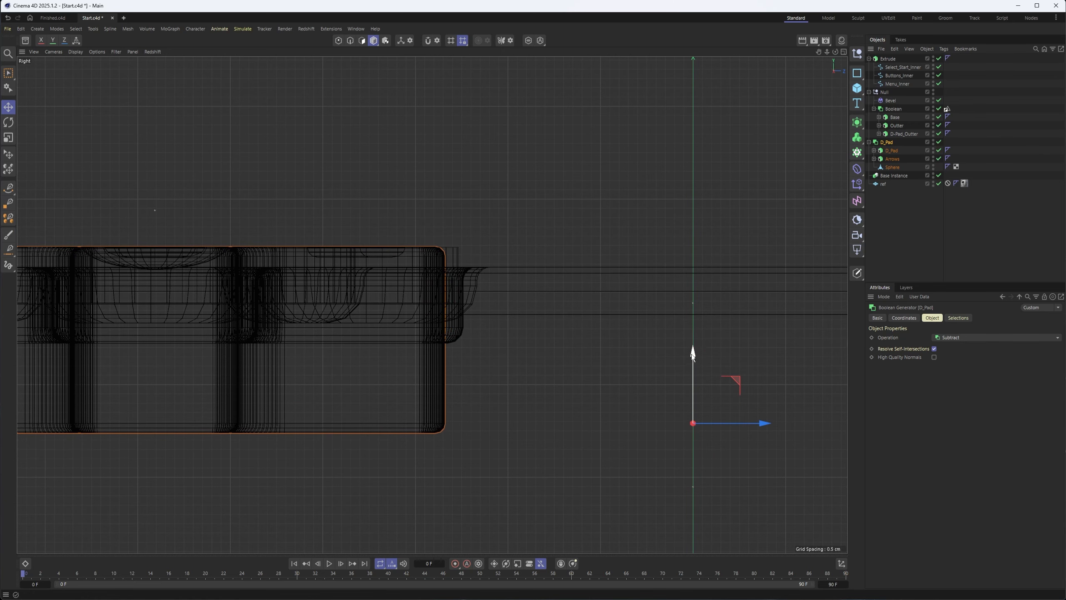
Step: Set the cap bevel size of the button Extrude to 1 cm in the perspective view
{"action": "key", "text": "F1"}
{"action": "middle_click_drag", "start_coordinate": [746, 302], "coordinate": [635, 301], "text": "alt"}
{"action": "left_click_drag", "start_coordinate": [635, 301], "coordinate": [648, 311], "text": "alt"}
{"action": "middle_click_drag", "start_coordinate": [680, 293], "coordinate": [573, 277], "text": "alt"}
{"action": "left_click_drag", "start_coordinate": [573, 276], "coordinate": [525, 285], "text": "alt"}
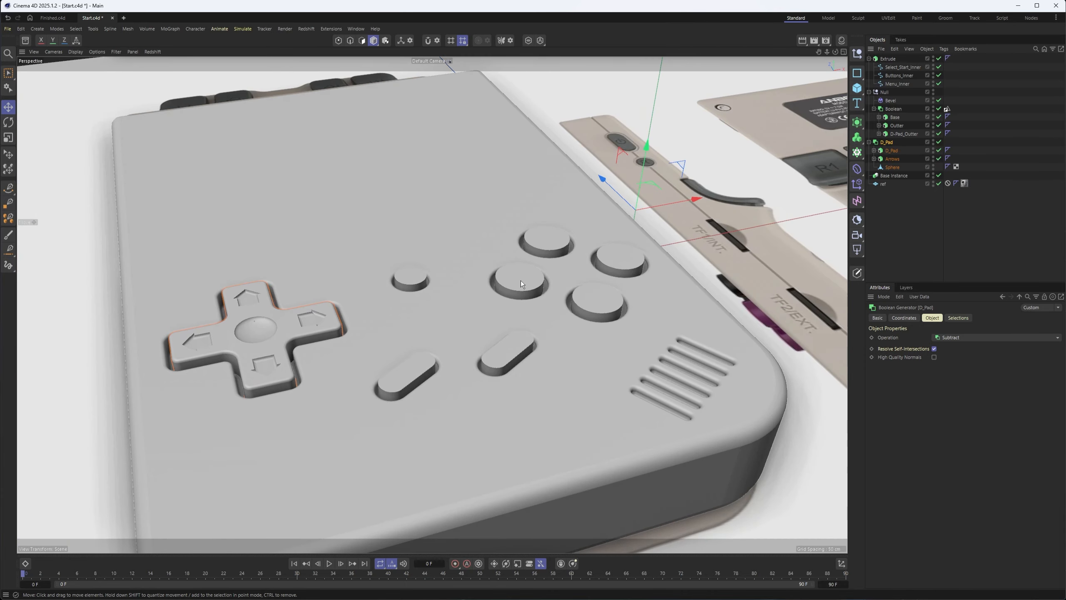
{"action": "left_click", "coordinate": [521, 281]}
{"action": "left_click", "coordinate": [953, 317]}
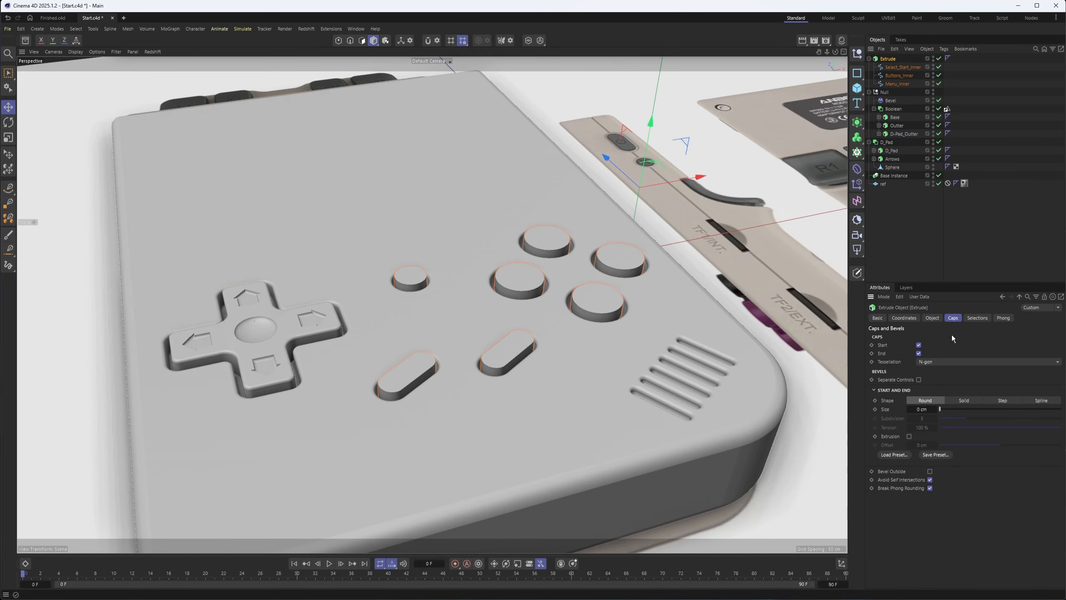
{"action": "type", "text": "1"}
{"action": "key", "text": "Return"}
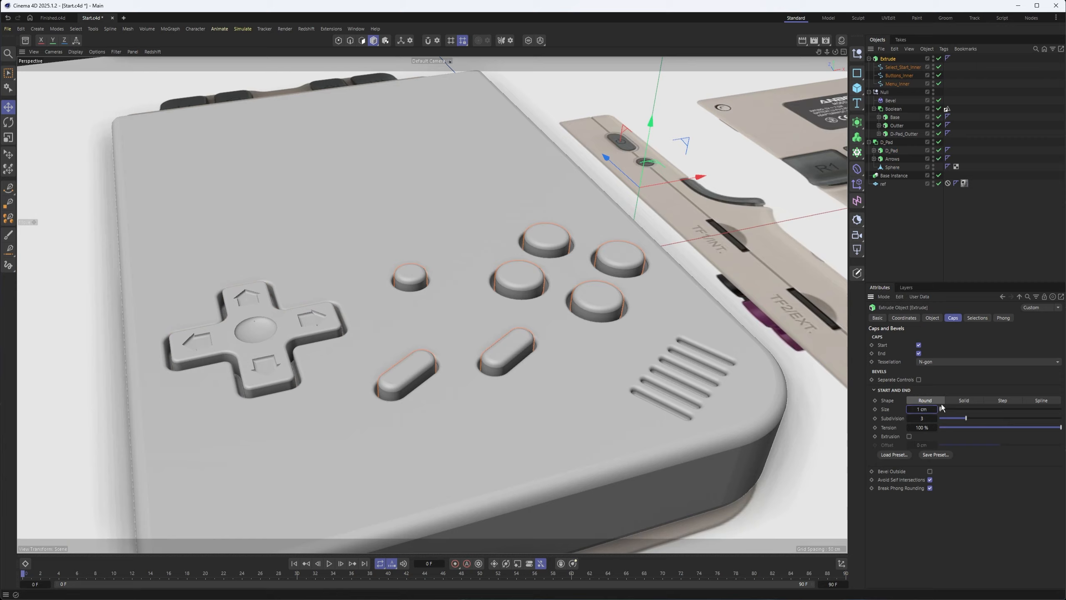
Step: Examine the beveled buttons and their fit in the recesses from several angles and distances
{"action": "left_click_drag", "start_coordinate": [525, 303], "coordinate": [608, 233], "text": "alt"}
{"action": "left_click_drag", "start_coordinate": [562, 281], "coordinate": [428, 198], "text": "alt"}
{"action": "right_click_drag", "start_coordinate": [428, 195], "coordinate": [208, 161], "text": "alt"}
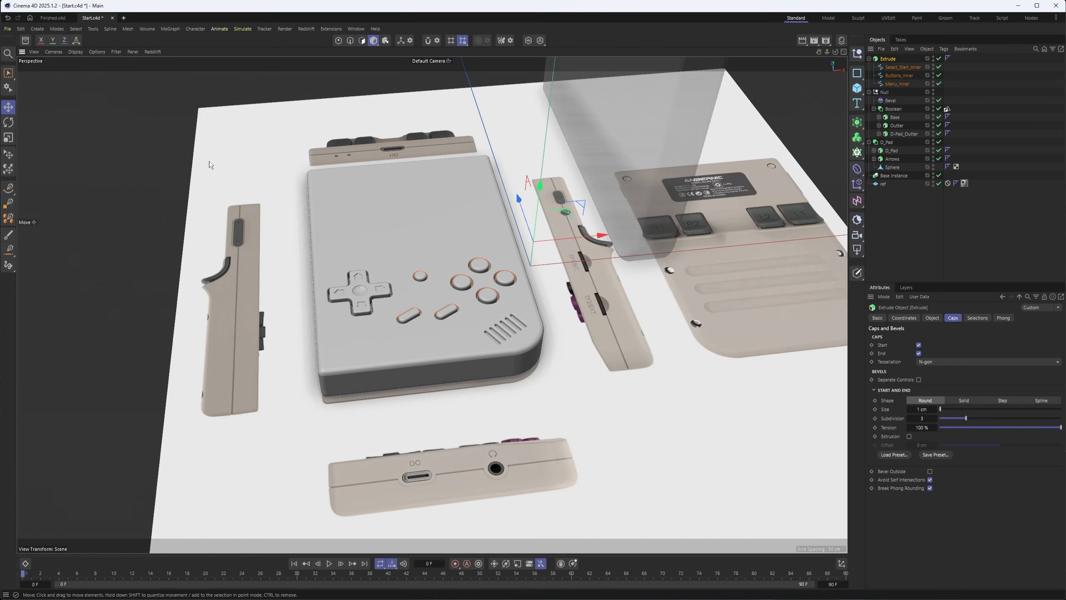
{"action": "left_click", "coordinate": [208, 160]}
{"action": "right_click_drag", "start_coordinate": [468, 302], "coordinate": [600, 269], "text": "alt"}
{"action": "left_click_drag", "start_coordinate": [444, 262], "coordinate": [433, 329], "text": "alt"}
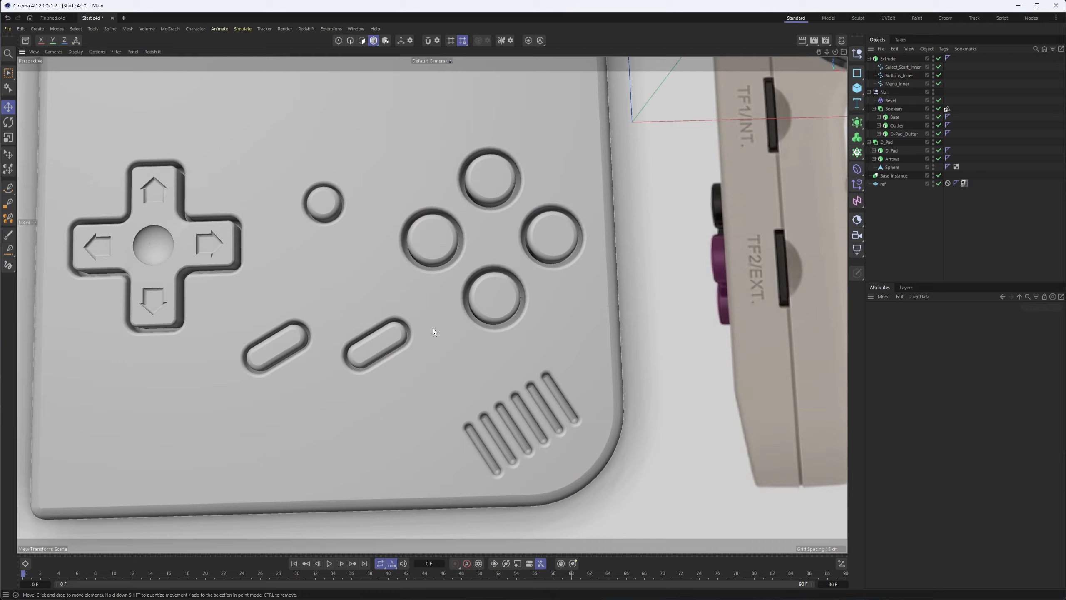
{"action": "middle_click_drag", "start_coordinate": [461, 303], "coordinate": [486, 337], "text": "alt"}
{"action": "right_click_drag", "start_coordinate": [487, 336], "coordinate": [568, 290], "text": "alt"}
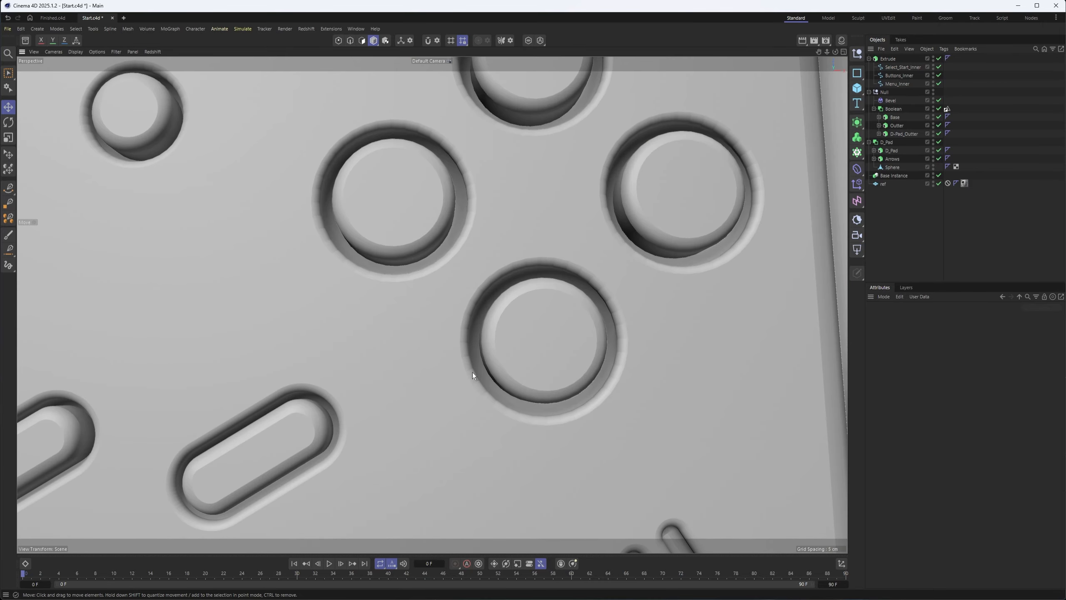
{"action": "middle_click_drag", "start_coordinate": [471, 365], "coordinate": [577, 397], "text": "alt"}
{"action": "left_click_drag", "start_coordinate": [559, 402], "coordinate": [556, 348], "text": "alt"}
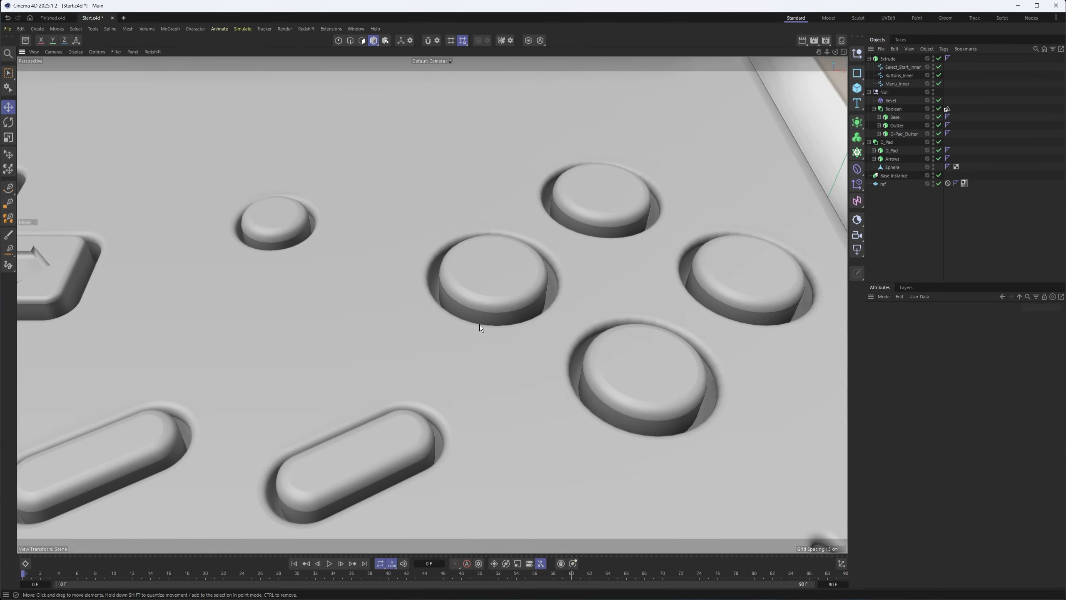
{"action": "middle_click_drag", "start_coordinate": [447, 314], "coordinate": [596, 344], "text": "alt"}
{"action": "right_click_drag", "start_coordinate": [596, 344], "coordinate": [465, 327], "text": "alt"}
{"action": "mouse_move", "coordinate": [466, 316]}
{"action": "left_mouse_down", "text": "alt"}
{"action": "mouse_move", "coordinate": [468, 373]}
{"action": "mouse_move", "coordinate": [476, 318]}
{"action": "left_mouse_up", "text": "alt"}
{"action": "right_click_drag", "start_coordinate": [476, 318], "coordinate": [440, 314], "text": "alt"}
Step: Select the front body's Boolean and collapse its parent Null in the object hierarchy
{"action": "left_click", "coordinate": [434, 174]}
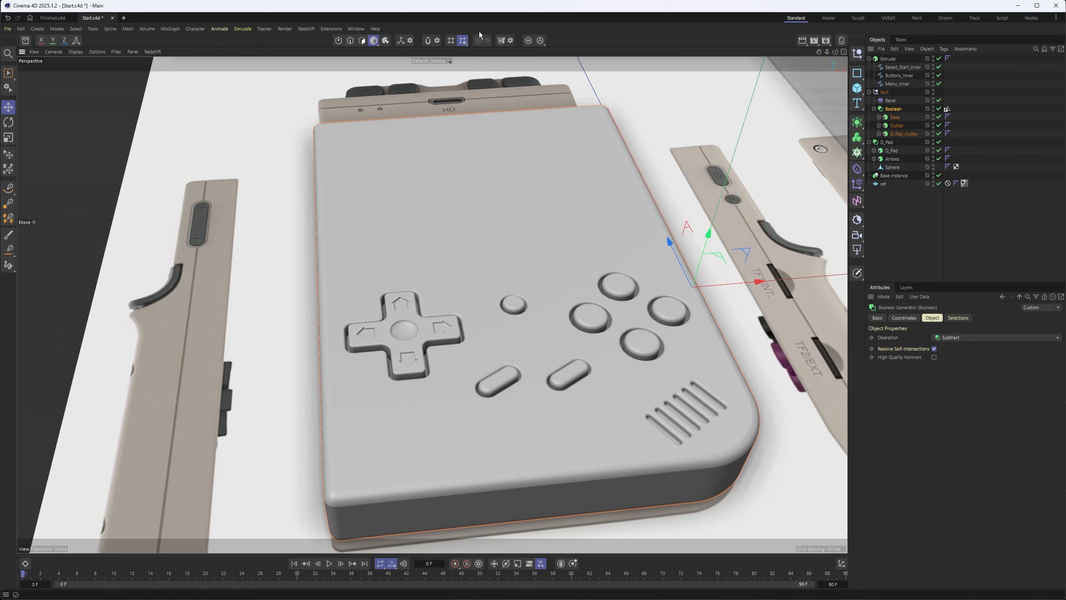
{"action": "middle_click_drag", "start_coordinate": [484, 63], "coordinate": [488, 127], "text": "alt"}
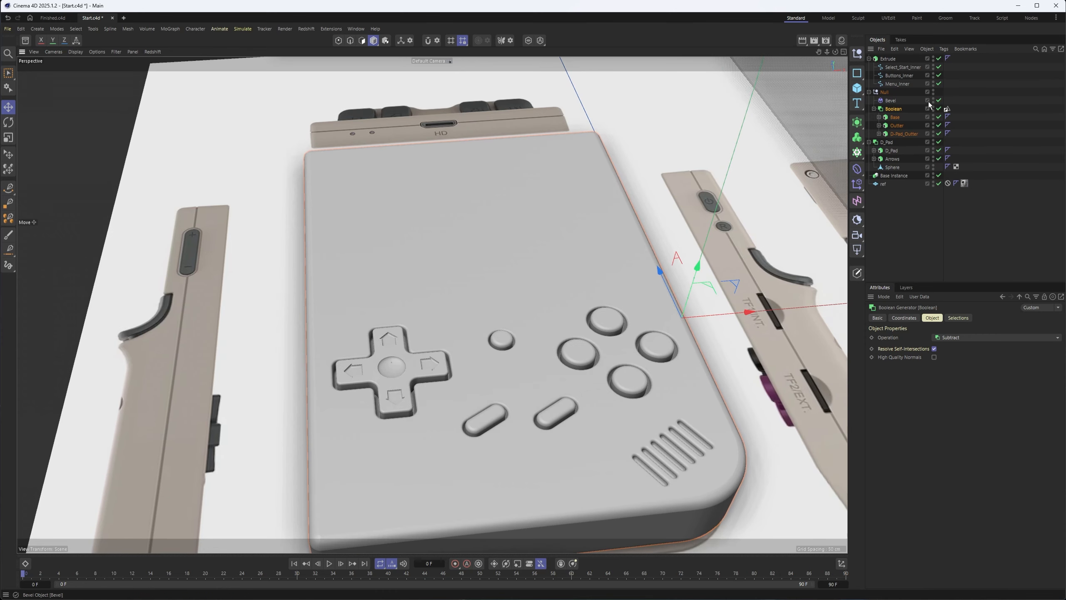
{"action": "left_click", "coordinate": [868, 93]}
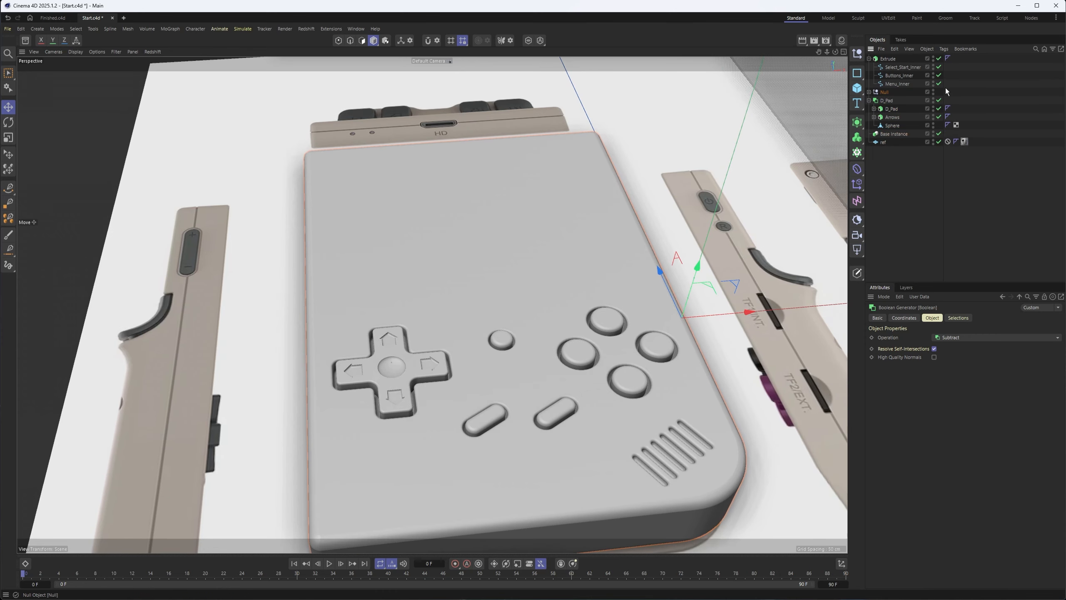
Step: Hide the front body's Null and examine the screen frame's corner and edges in the reference image
{"action": "left_click", "coordinate": [932, 91]}
{"action": "left_click_drag", "start_coordinate": [485, 280], "coordinate": [478, 342], "text": "alt"}
{"action": "scroll", "coordinate": [332, 143], "scroll_direction": "up", "scroll_amount": 10}
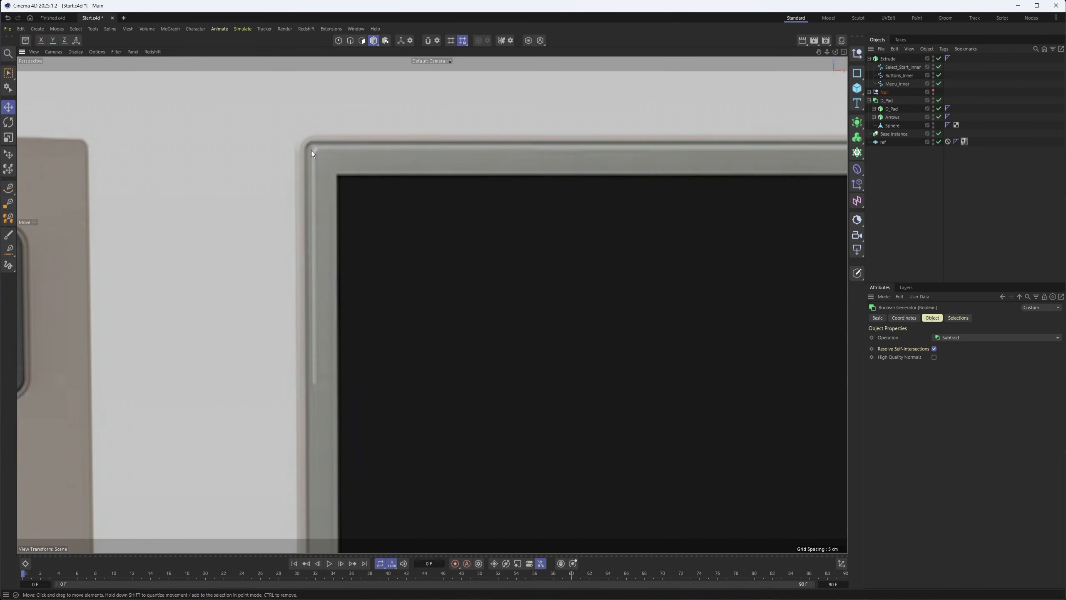
{"action": "scroll", "coordinate": [315, 150], "scroll_direction": "up", "scroll_amount": 2}
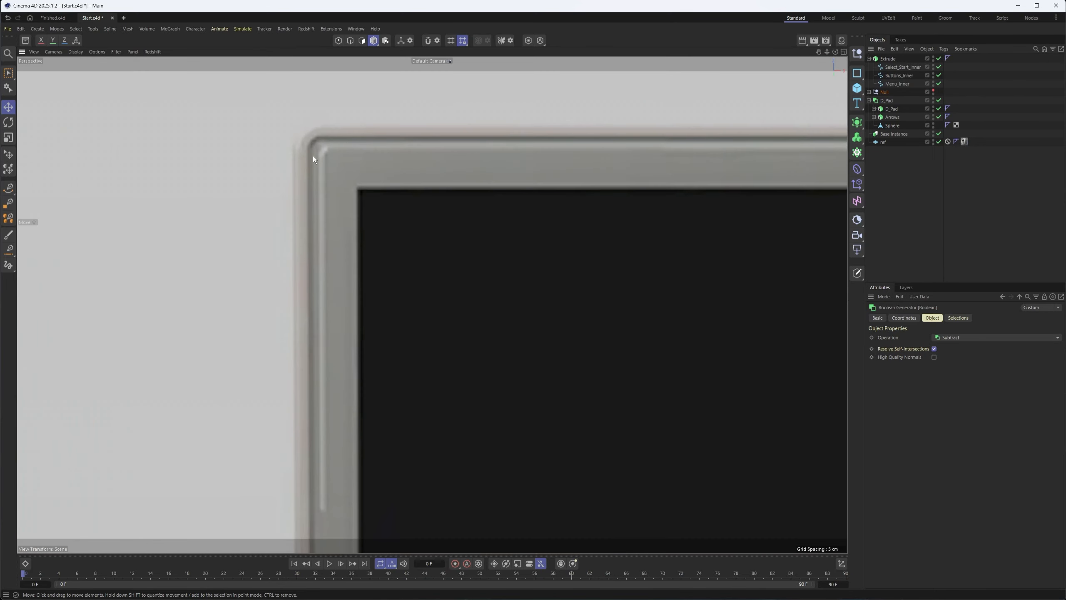
{"action": "scroll", "coordinate": [285, 147], "scroll_direction": "down", "scroll_amount": 5}
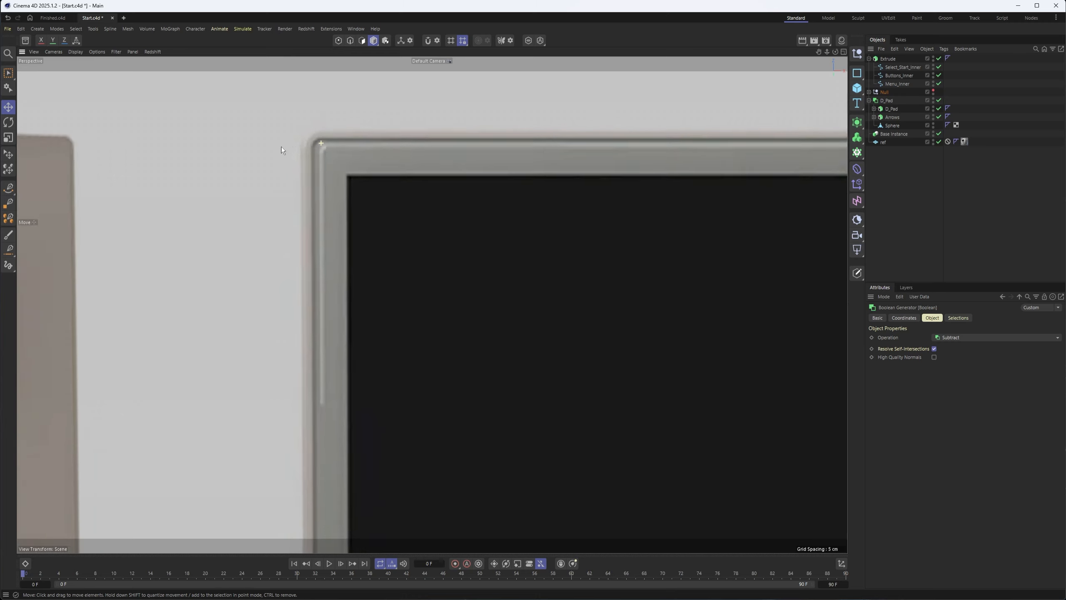
{"action": "scroll", "coordinate": [297, 145], "scroll_direction": "up", "scroll_amount": 3}
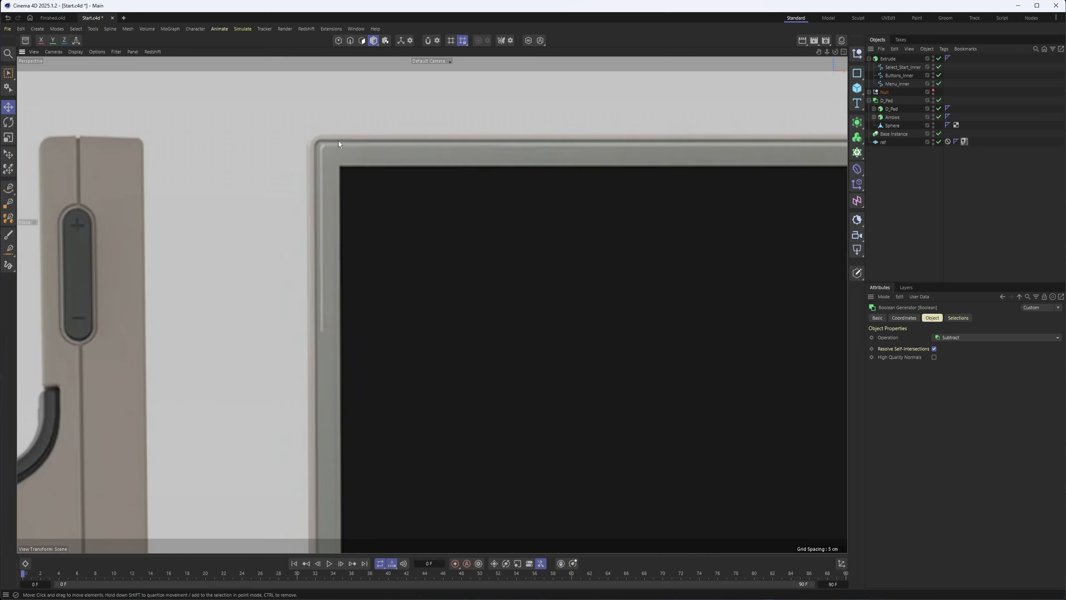
{"action": "middle_click_drag", "start_coordinate": [454, 182], "coordinate": [356, 133], "text": "alt"}
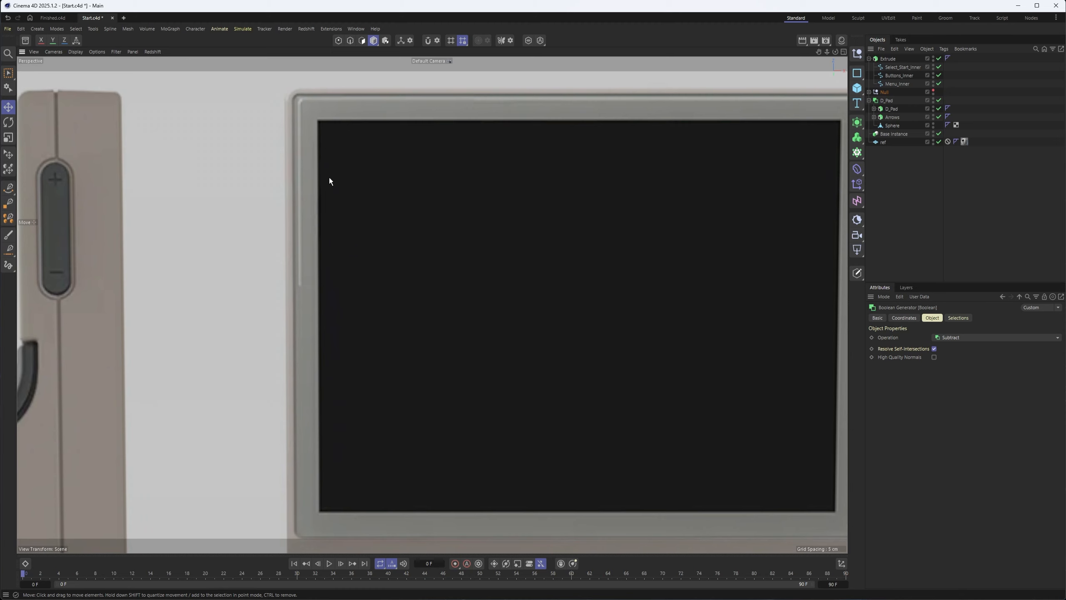
{"action": "scroll", "coordinate": [443, 252], "scroll_direction": "down", "scroll_amount": 2}
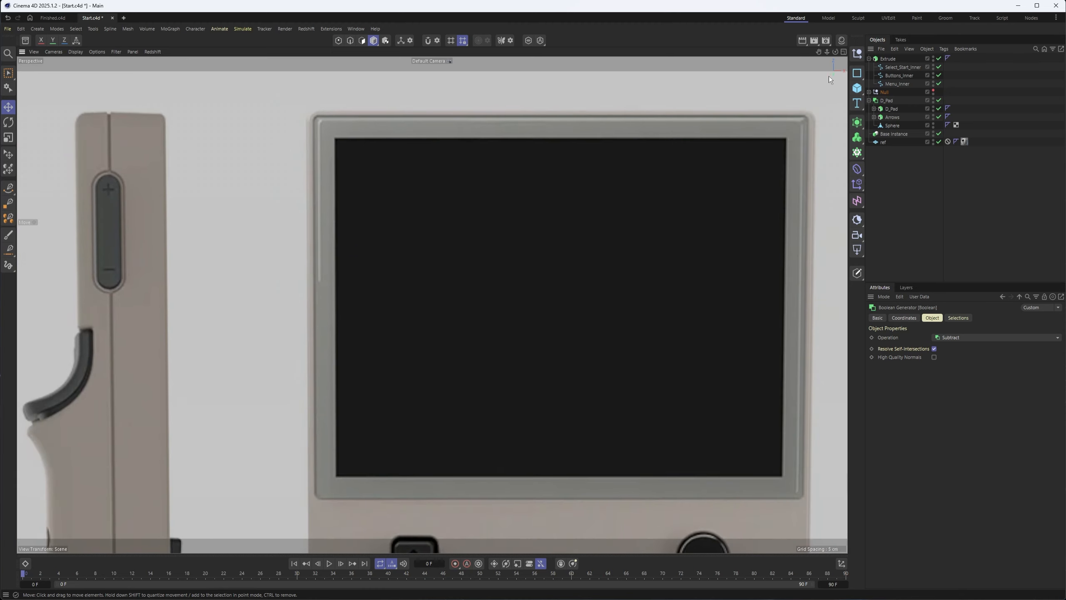
Step: Create a Rectangle spline in the XZ plane, scale it to about 93.6 cm square and place it over the reference screen
{"action": "left_click", "coordinate": [857, 72]}
{"action": "scroll", "coordinate": [626, 268], "scroll_direction": "down", "scroll_amount": 3}
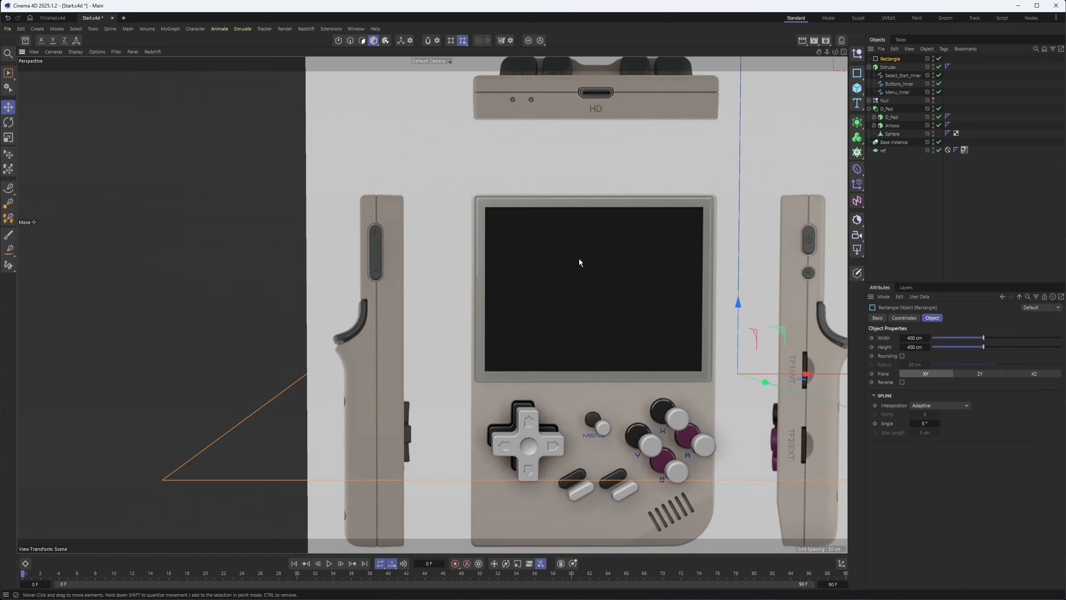
{"action": "left_click", "coordinate": [1033, 375]}
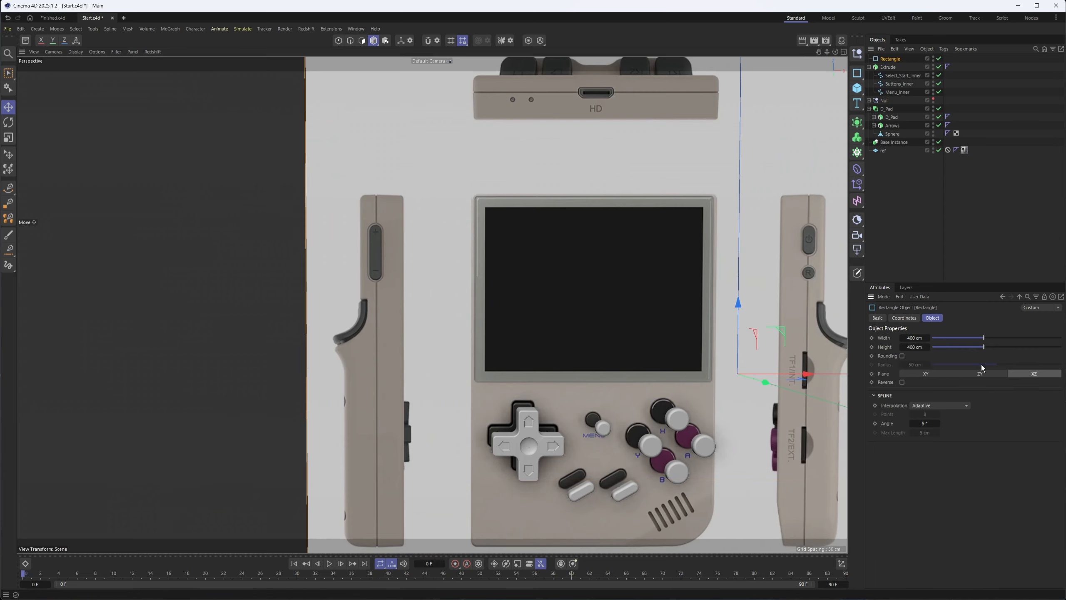
{"action": "scroll", "coordinate": [634, 302], "scroll_direction": "down", "scroll_amount": 3}
{"action": "key", "text": "t"}
{"action": "left_click_drag", "start_coordinate": [582, 276], "coordinate": [375, 293]}
{"action": "key", "text": "e"}
{"action": "left_click_drag", "start_coordinate": [751, 320], "coordinate": [626, 255]}
{"action": "scroll", "coordinate": [621, 268], "scroll_direction": "up", "scroll_amount": 3}
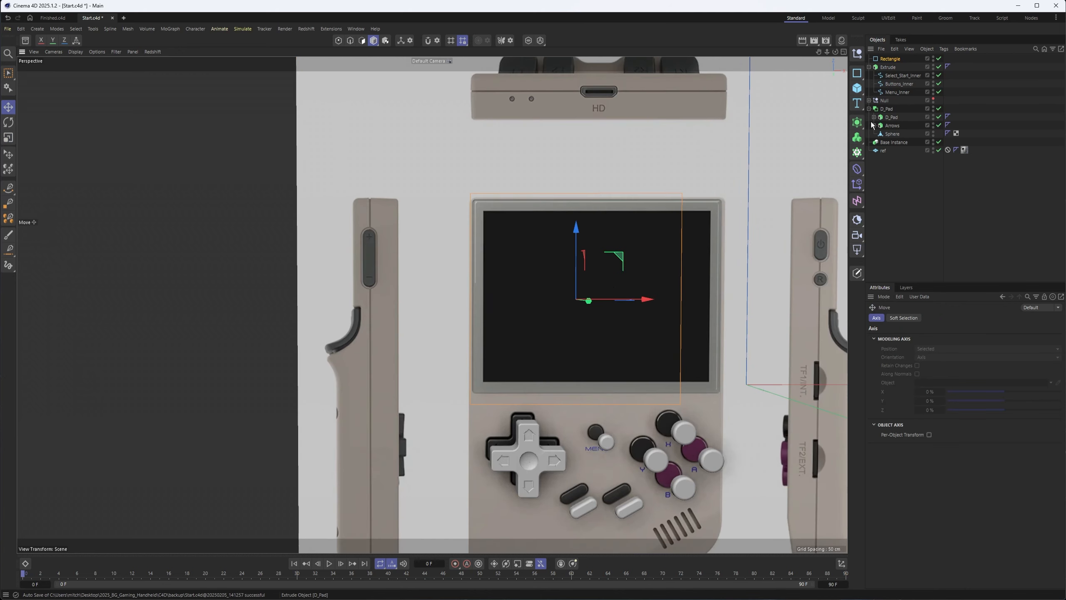
Step: Nest the new rectangle under the Base's Rectangle spline and reset its X, Y and Z position to 0 cm
{"action": "left_click", "coordinate": [869, 101]}
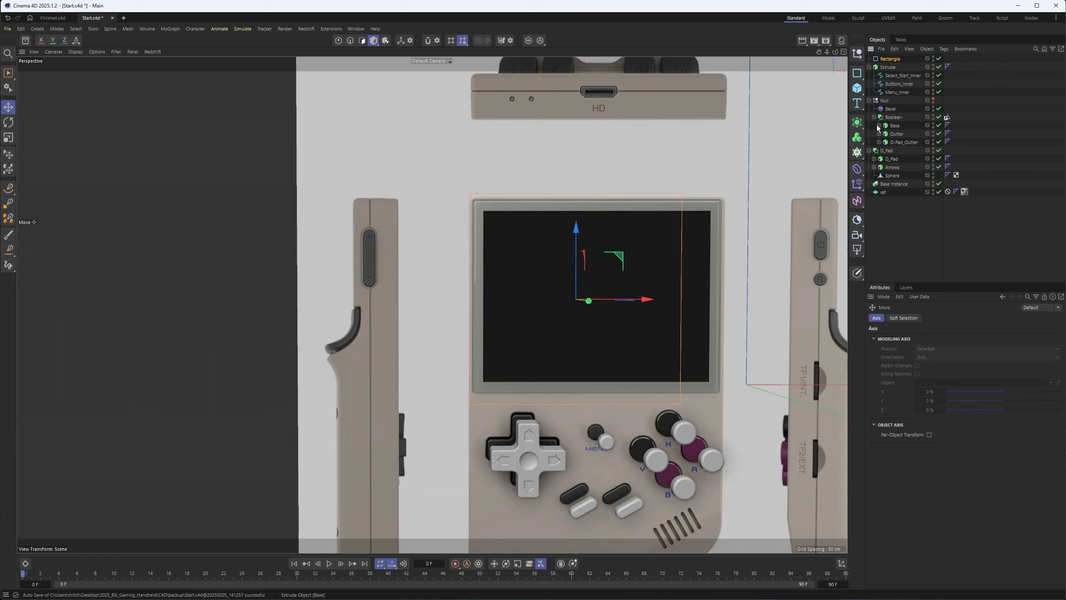
{"action": "left_click_drag", "start_coordinate": [890, 59], "coordinate": [905, 128]}
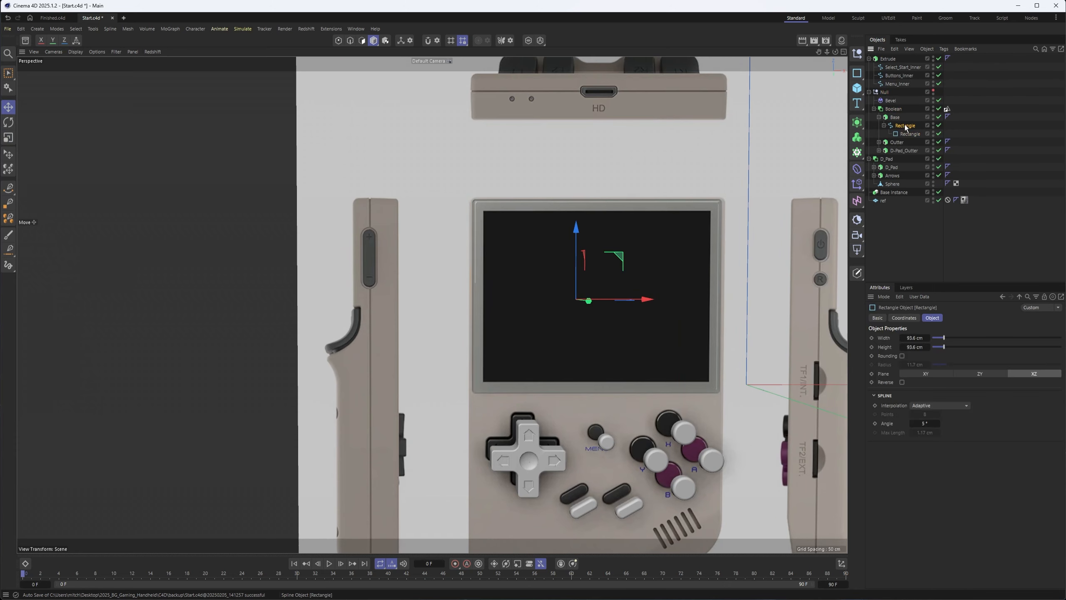
{"action": "left_click", "coordinate": [905, 126]}
{"action": "left_click", "coordinate": [904, 317]}
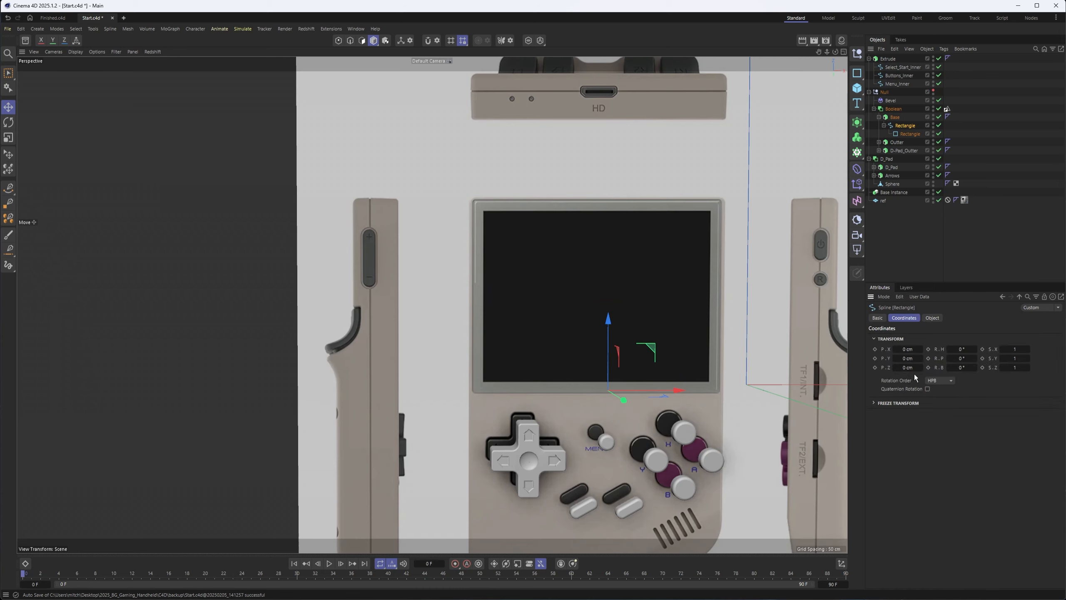
{"action": "left_click", "coordinate": [909, 134]}
{"action": "right_click", "coordinate": [921, 349]}
{"action": "right_click", "coordinate": [920, 359]}
{"action": "right_click", "coordinate": [921, 364]}
{"action": "right_click", "coordinate": [920, 367]}
Step: Move the new rectangle back to the top of the object hierarchy and rename the collapsed button Extrude as Buttons
{"action": "key", "text": "F2"}
{"action": "scroll", "coordinate": [631, 251], "scroll_direction": "up", "scroll_amount": 3}
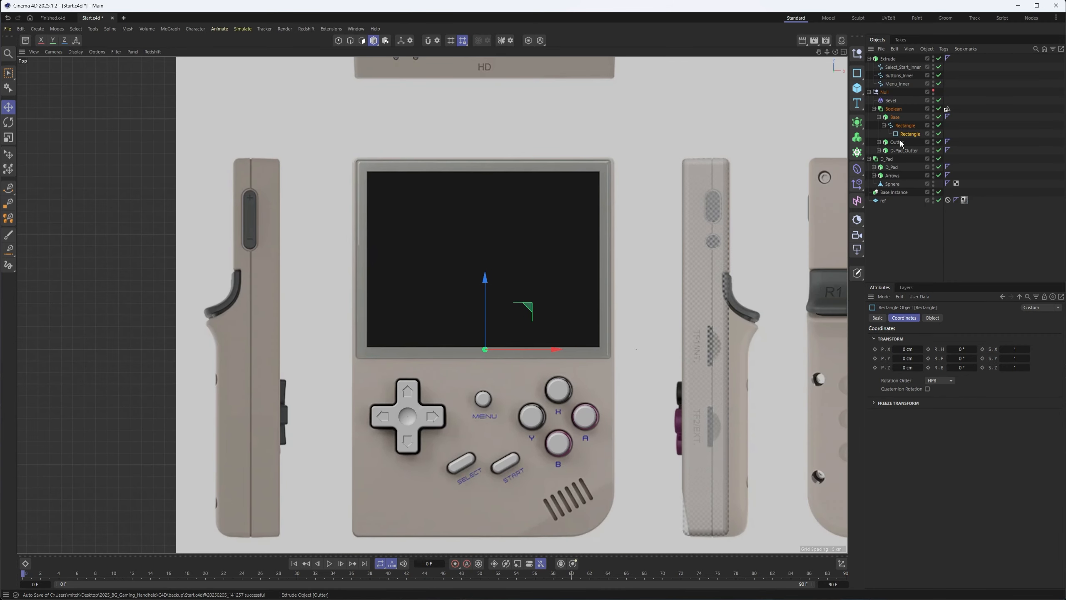
{"action": "left_click_drag", "start_coordinate": [906, 124], "coordinate": [896, 55]}
{"action": "left_click", "coordinate": [869, 67]}
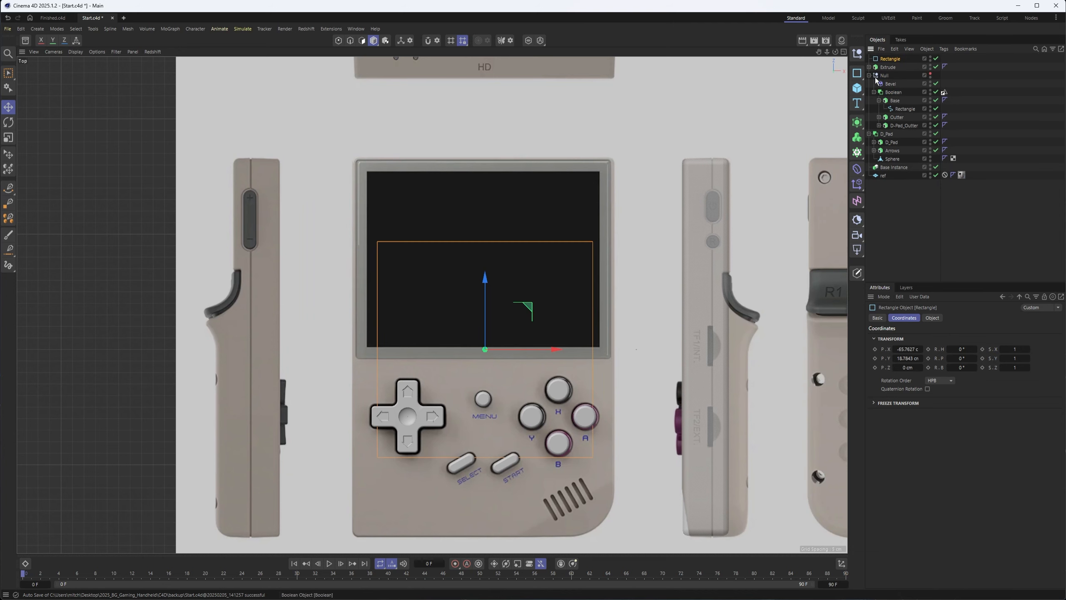
{"action": "double_click", "coordinate": [885, 67]}
{"action": "type", "text": "Buttons"}
{"action": "key", "text": "Return"}
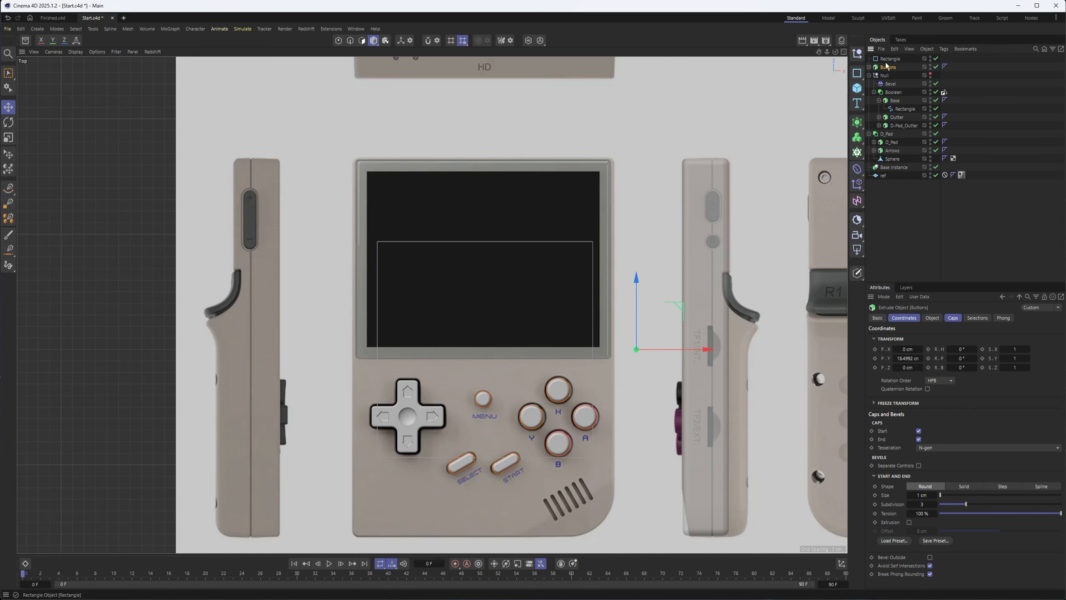
Step: Fit the rectangle over the reference screen frame's width in the Top view and make it an editable spline in point mode
{"action": "left_click", "coordinate": [890, 59]}
{"action": "scroll", "coordinate": [404, 304], "scroll_direction": "up", "scroll_amount": 2}
{"action": "left_click_drag", "start_coordinate": [505, 297], "coordinate": [498, 203]}
{"action": "key", "text": "t"}
{"action": "left_click_drag", "start_coordinate": [562, 260], "coordinate": [578, 251]}
{"action": "left_click", "coordinate": [339, 40]}
{"action": "scroll", "coordinate": [354, 122], "scroll_direction": "up", "scroll_amount": 2}
{"action": "scroll", "coordinate": [354, 122], "scroll_direction": "up", "scroll_amount": 1}
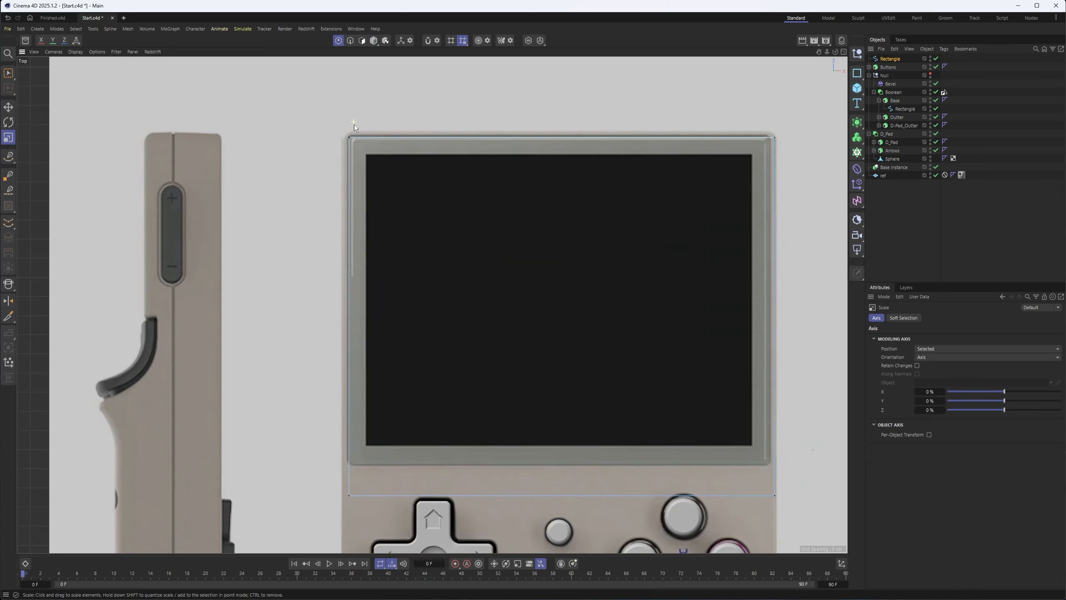
Step: Try to fit the spline to the reference screen frame by moving its corner points sideways and its lower points upward
{"action": "left_click", "coordinate": [349, 138]}
{"action": "left_click", "coordinate": [774, 137], "text": "shift"}
{"action": "left_click", "coordinate": [776, 495], "text": "shift"}
{"action": "key", "text": "e"}
{"action": "left_click_drag", "start_coordinate": [629, 318], "coordinate": [624, 317]}
{"action": "left_click", "coordinate": [348, 496]}
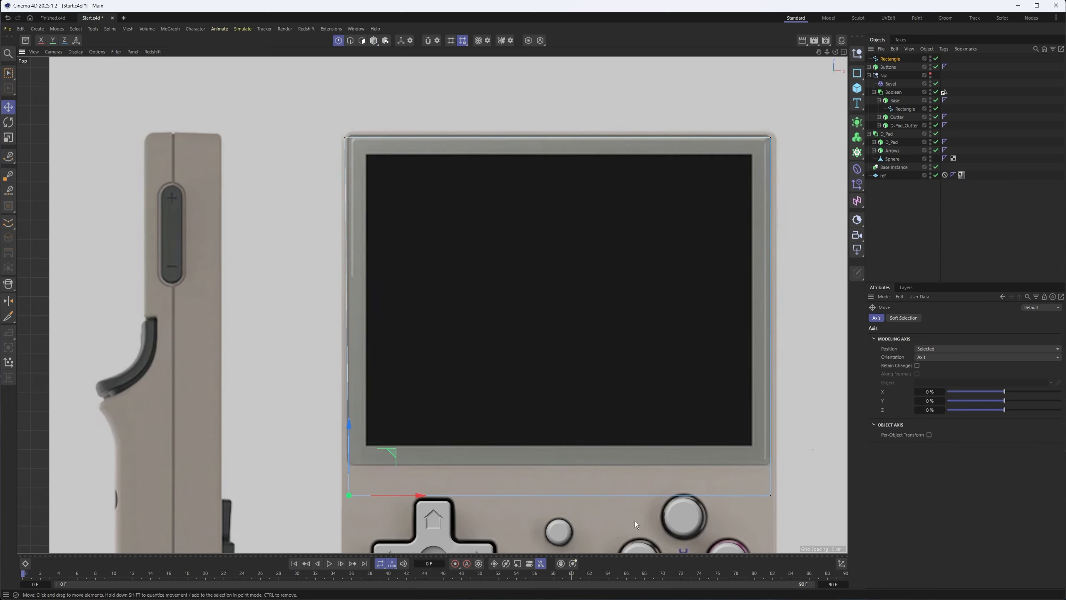
{"action": "left_click", "coordinate": [765, 496], "text": "shift"}
{"action": "left_click_drag", "start_coordinate": [556, 436], "coordinate": [560, 387]}
{"action": "key", "text": "ctrl+z"}
{"action": "left_click_drag", "start_coordinate": [560, 441], "coordinate": [558, 410]}
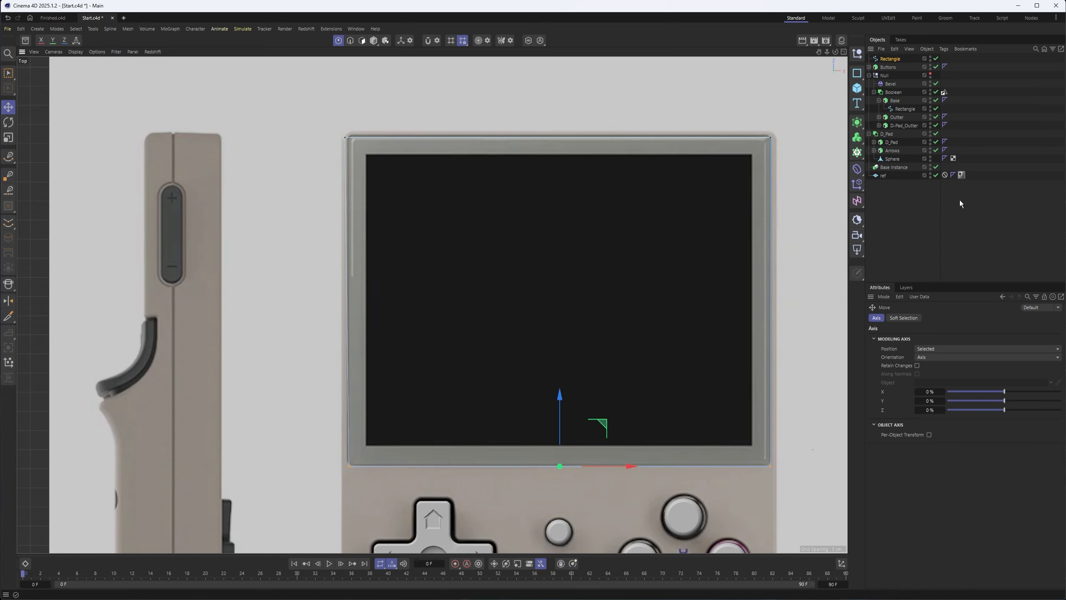
Step: Check the spline's outline with the reference plane hidden, and undo the corner point moves
{"action": "left_click", "coordinate": [930, 173]}
{"action": "left_click", "coordinate": [930, 173]}
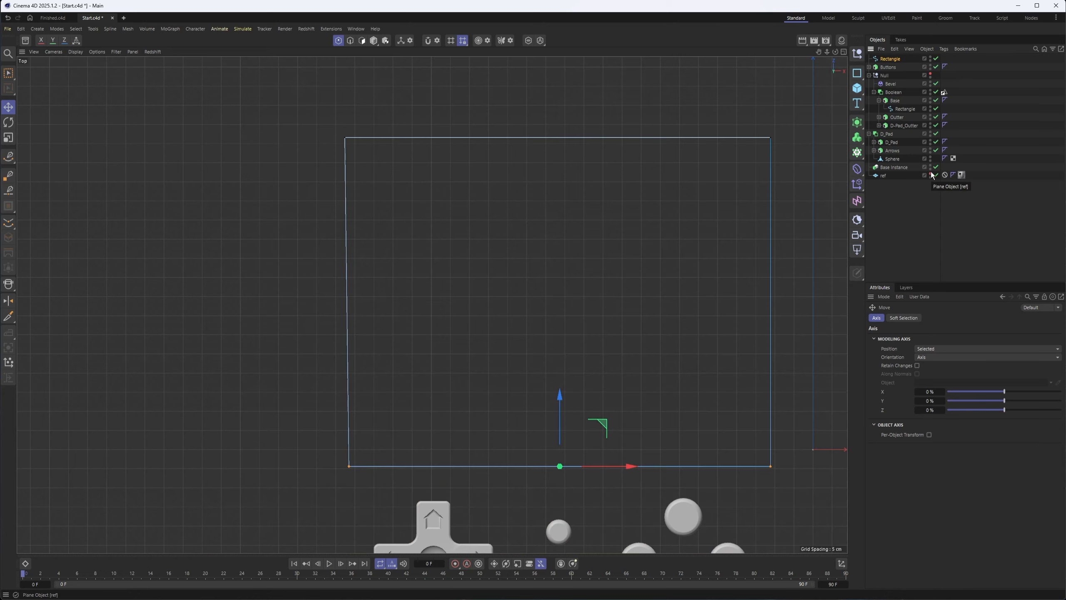
{"action": "left_click", "coordinate": [930, 173]}
{"action": "key", "text": "ctrl+z"}
{"action": "key", "text": "ctrl+z"}
{"action": "key", "text": "ctrl+z"}
{"action": "key", "text": "ctrl+z"}
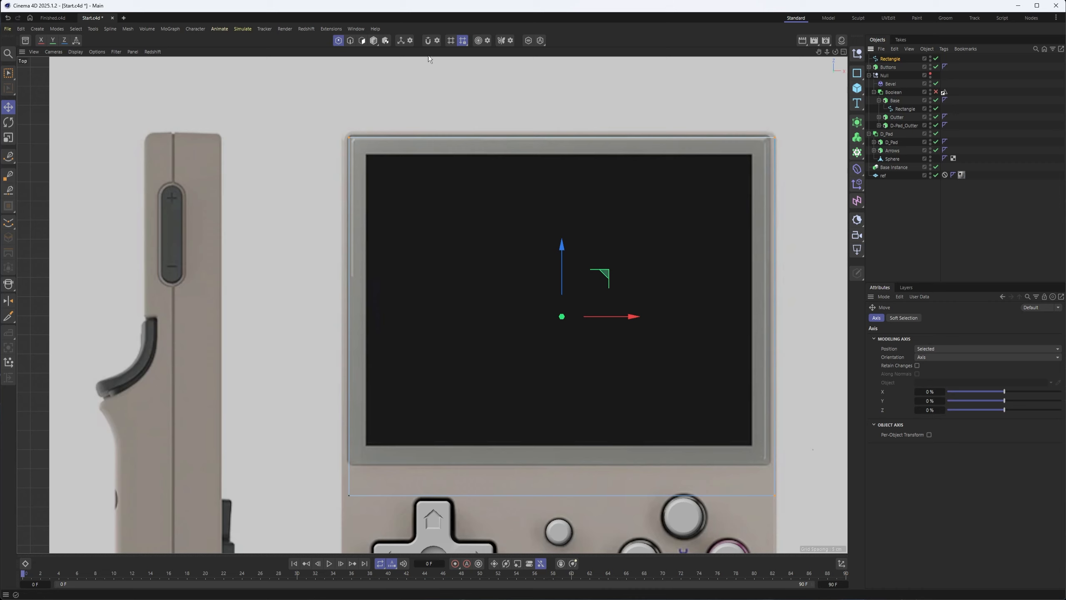
Step: Force the Base extrude visible and display the Top view as lines with the new rectangle spline selected
{"action": "left_click", "coordinate": [930, 100]}
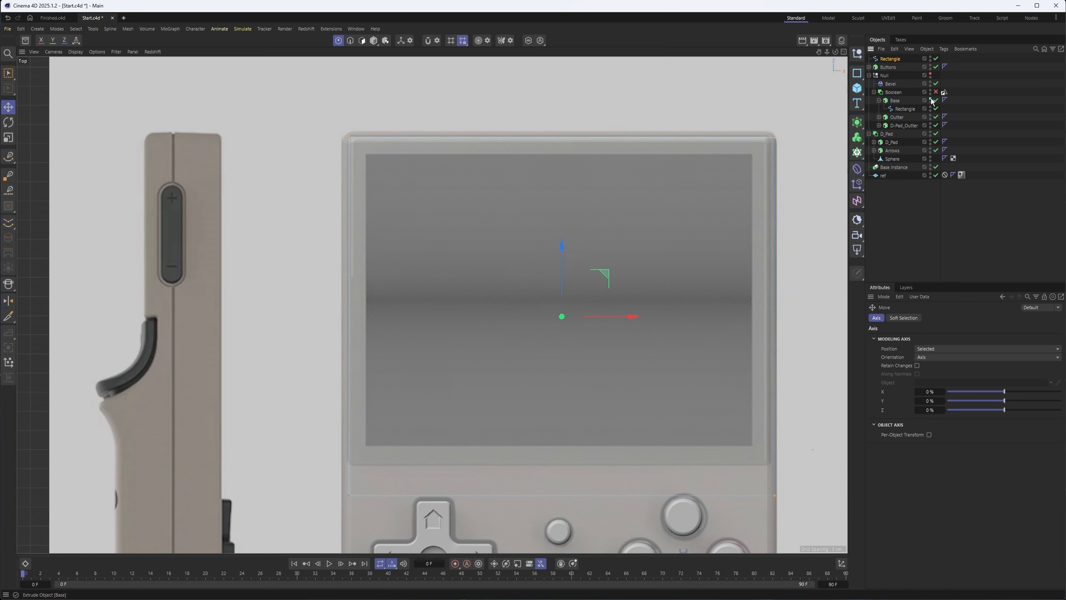
{"action": "left_click", "coordinate": [890, 60]}
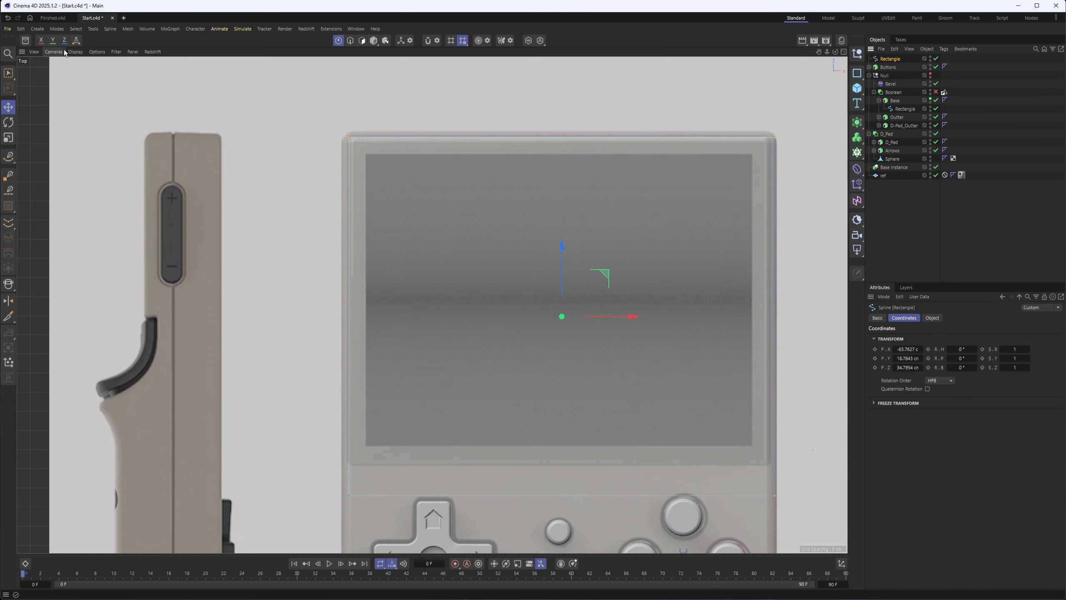
{"action": "left_click", "coordinate": [21, 51]}
{"action": "left_click", "coordinate": [98, 143]}
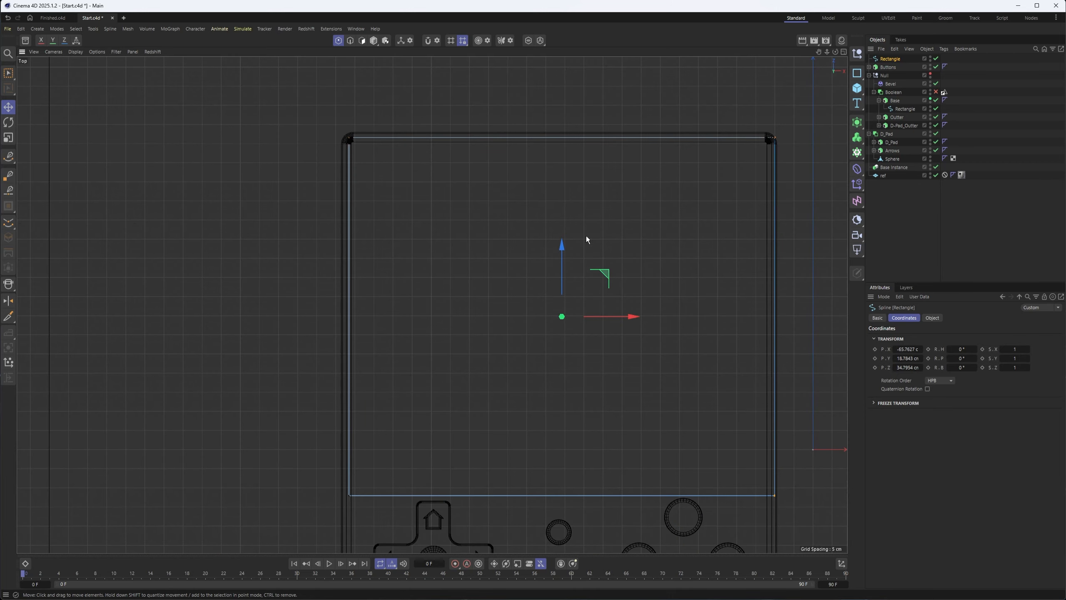
{"action": "middle_click_drag", "start_coordinate": [601, 264], "coordinate": [548, 245], "text": "alt"}
Step: Select all points of the rectangle spline and scale them horizontally to match the Base's inner bevel edges
{"action": "left_click", "coordinate": [8, 73]}
{"action": "left_click", "coordinate": [52, 102]}
{"action": "left_click_drag", "start_coordinate": [250, 85], "coordinate": [742, 506]}
{"action": "scroll", "coordinate": [588, 293], "scroll_direction": "up", "scroll_amount": 3}
{"action": "key", "text": "t"}
{"action": "left_click_drag", "start_coordinate": [545, 298], "coordinate": [542, 298]}
{"action": "middle_click_drag", "start_coordinate": [526, 238], "coordinate": [524, 339], "text": "alt"}
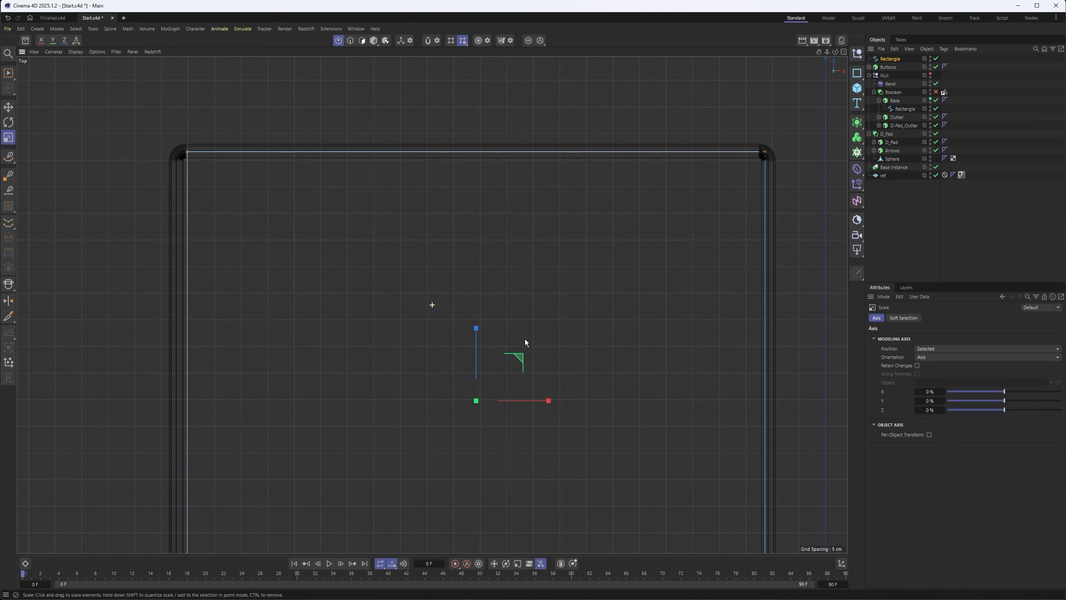
{"action": "left_click_drag", "start_coordinate": [546, 400], "coordinate": [547, 400]}
Step: Lower the rectangle spline's two upper points slightly to the Base's inner bevel edge
{"action": "key", "text": "space"}
{"action": "left_click", "coordinate": [255, 154]}
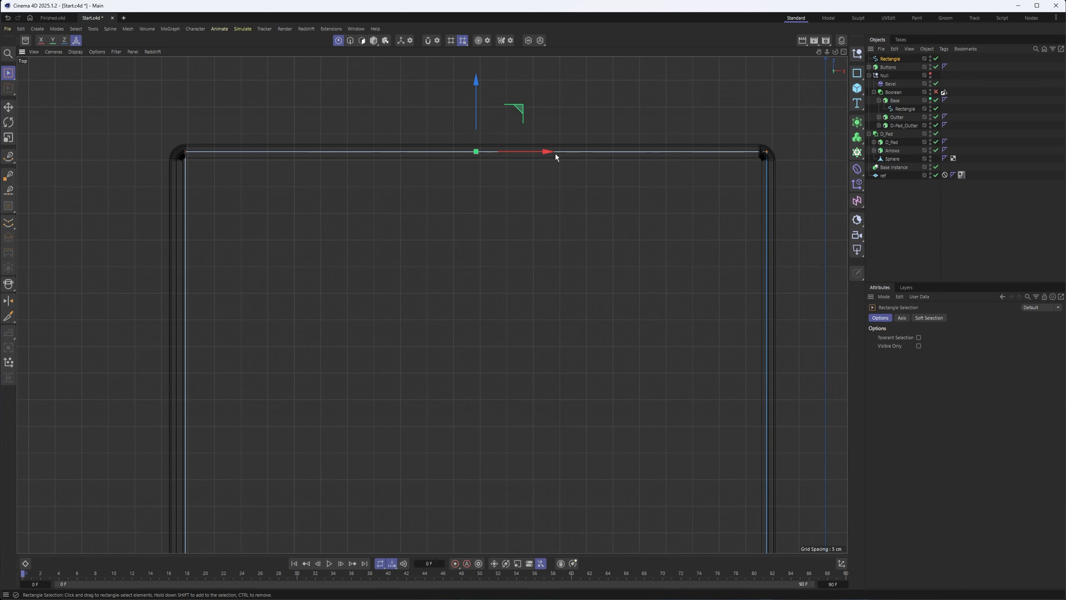
{"action": "left_click_drag", "start_coordinate": [473, 114], "coordinate": [474, 124]}
Step: Restore shaded display and move the rectangle spline's two lower points up to the lower edge of the reference screen frame
{"action": "scroll", "coordinate": [496, 323], "scroll_direction": "down", "scroll_amount": 2}
{"action": "middle_click_drag", "start_coordinate": [530, 357], "coordinate": [518, 164], "text": "alt"}
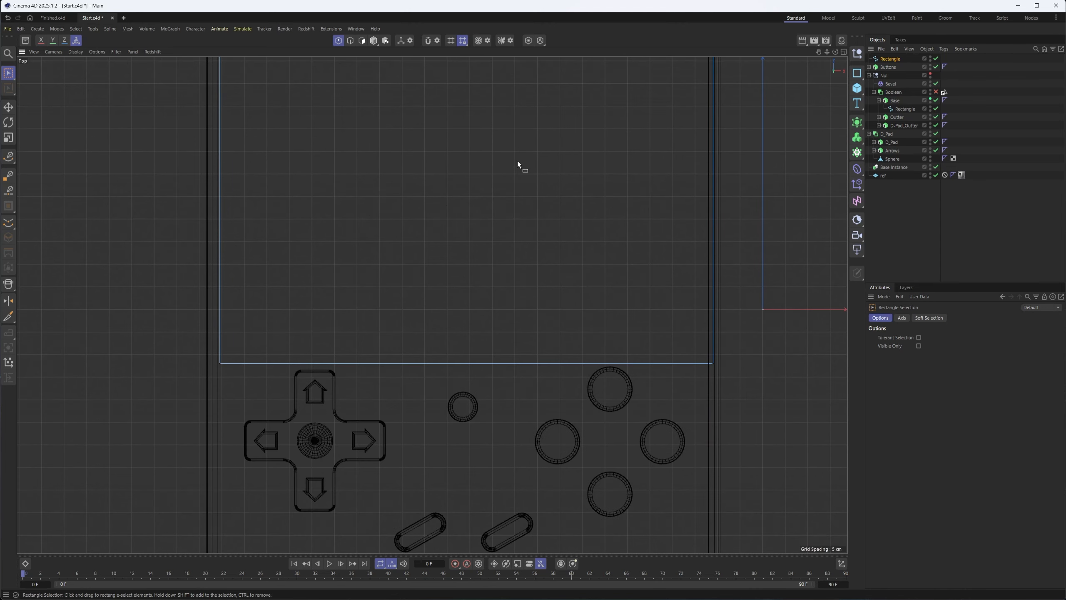
{"action": "left_click_drag", "start_coordinate": [210, 299], "coordinate": [847, 436]}
{"action": "left_click", "coordinate": [75, 52]}
{"action": "left_click", "coordinate": [86, 77]}
{"action": "left_click_drag", "start_coordinate": [467, 294], "coordinate": [470, 268]}
{"action": "middle_click_drag", "start_coordinate": [325, 172], "coordinate": [364, 327], "text": "alt"}
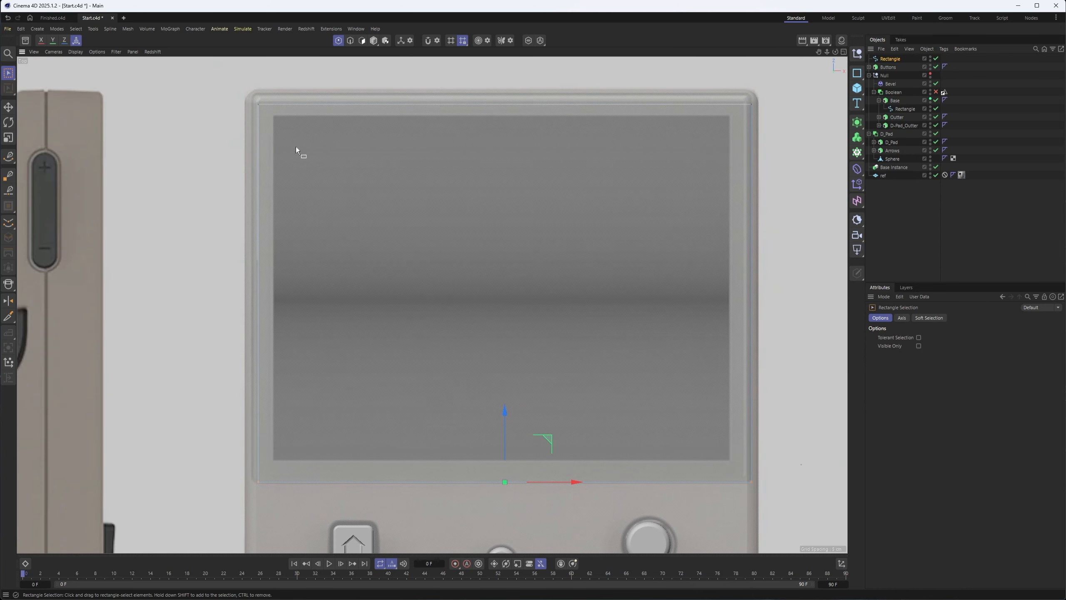
{"action": "scroll", "coordinate": [274, 136], "scroll_direction": "up", "scroll_amount": 5}
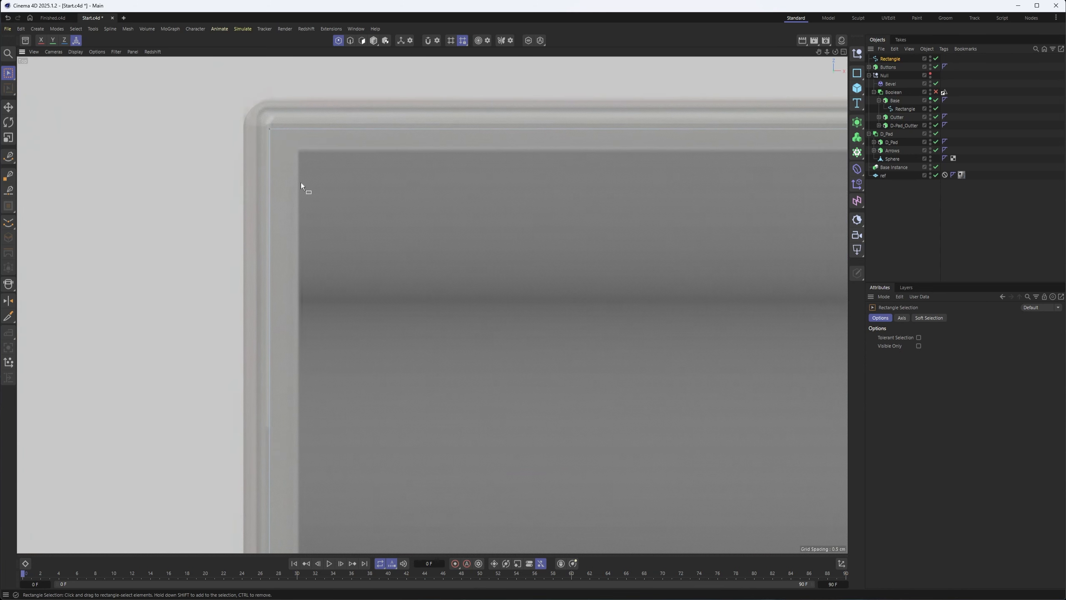
{"action": "scroll", "coordinate": [301, 184], "scroll_direction": "down", "scroll_amount": 2}
{"action": "scroll", "coordinate": [235, 166], "scroll_direction": "down", "scroll_amount": 3}
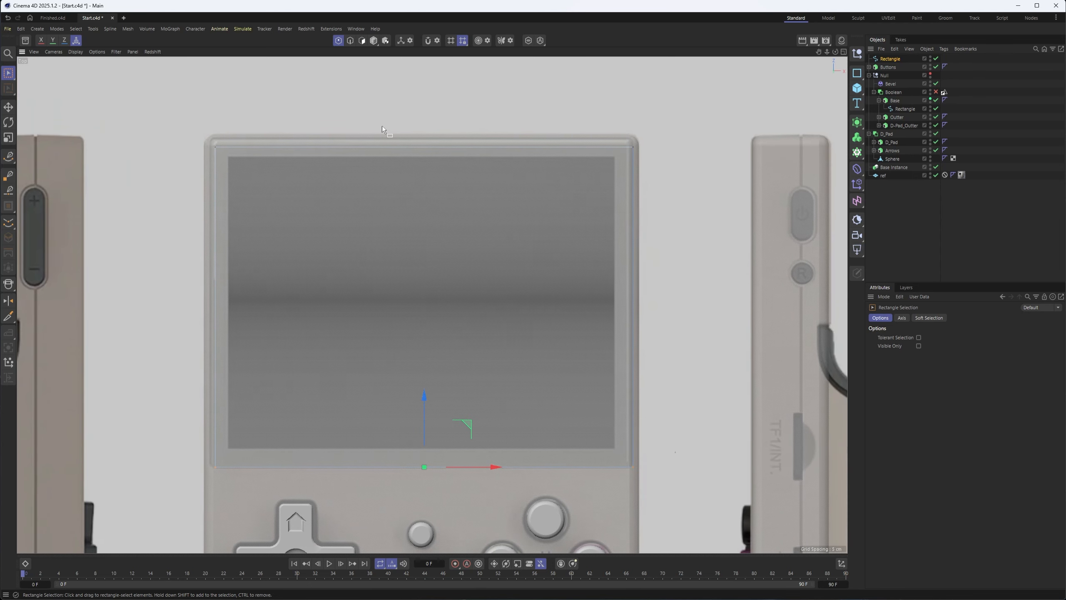
Step: Add an Extrude as parent of the screen rectangle in the perspective view and name it Scree_Cutout
{"action": "key", "text": "F1"}
{"action": "left_click_drag", "start_coordinate": [467, 264], "coordinate": [454, 296], "text": "alt"}
{"action": "left_click", "coordinate": [856, 122]}
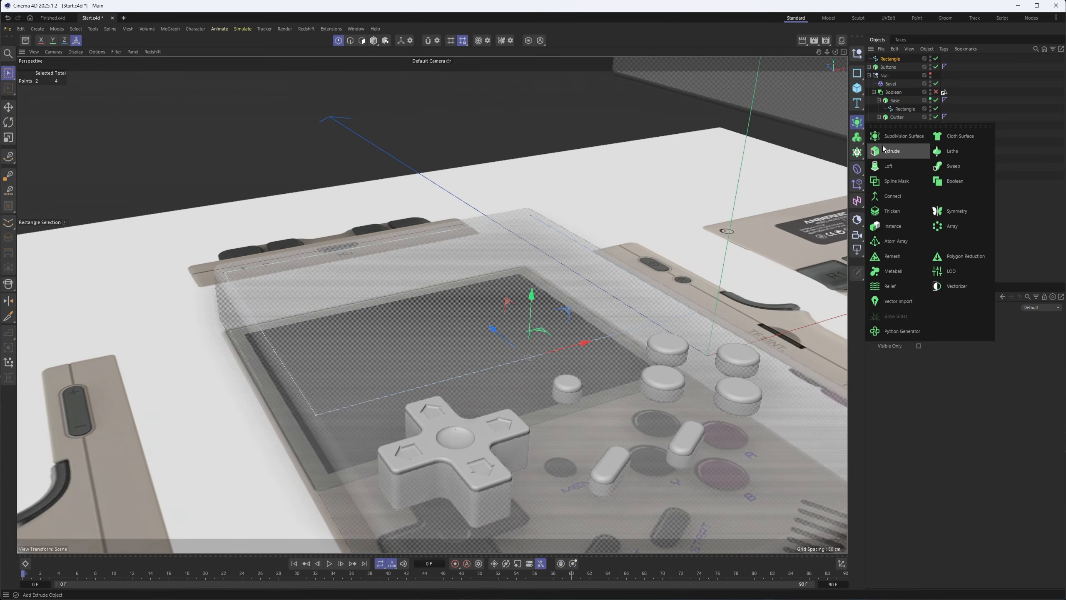
{"action": "left_click", "coordinate": [882, 152], "text": "alt"}
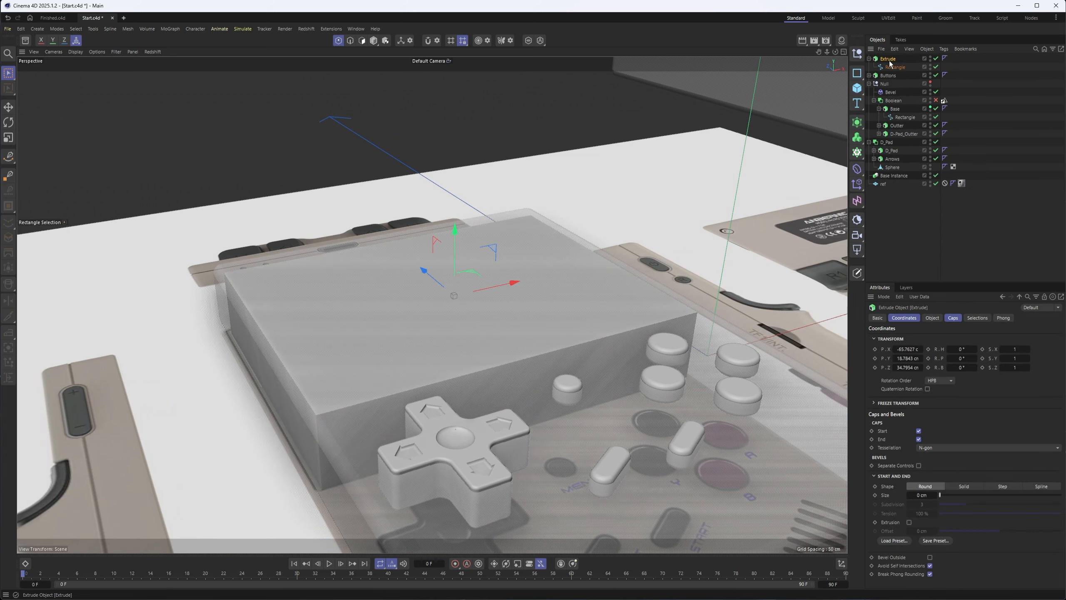
{"action": "double_click", "coordinate": [889, 60]}
{"action": "type", "text": "Scree_Cutout"}
{"action": "key", "text": "Return"}
Step: Set the Scree_Cutout extrusion offset to 4 cm and position it vertically at the body's front surface
{"action": "scroll", "coordinate": [528, 333], "scroll_direction": "up", "scroll_amount": 5}
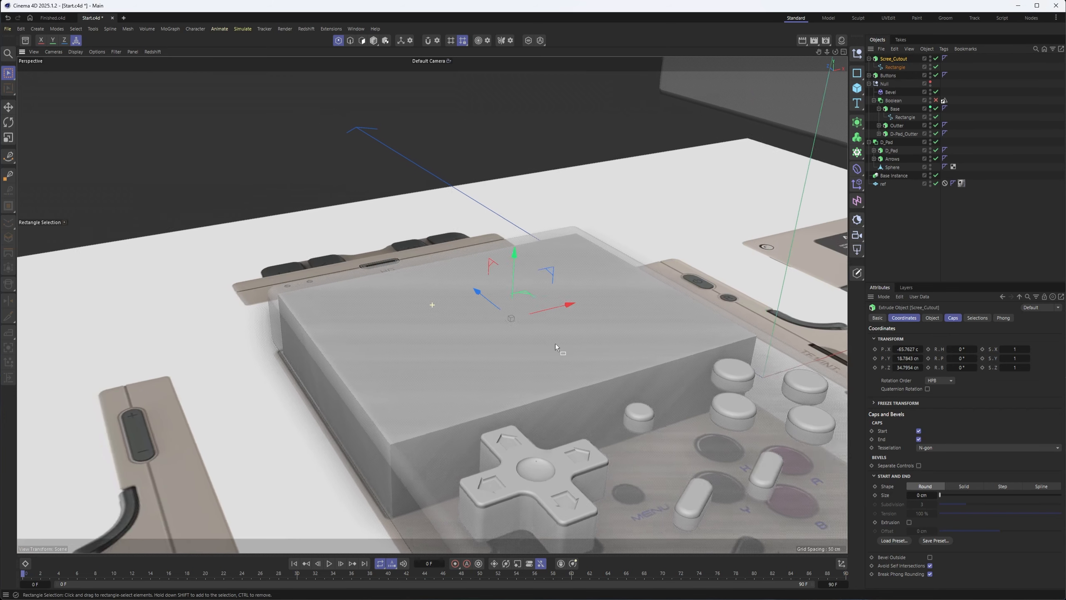
{"action": "left_click_drag", "start_coordinate": [530, 269], "coordinate": [544, 110]}
{"action": "left_click", "coordinate": [932, 318]}
{"action": "mouse_move", "coordinate": [960, 349]}
{"action": "left_mouse_down"}
{"action": "mouse_move", "coordinate": [954, 337]}
{"action": "mouse_move", "coordinate": [950, 347]}
{"action": "left_mouse_up"}
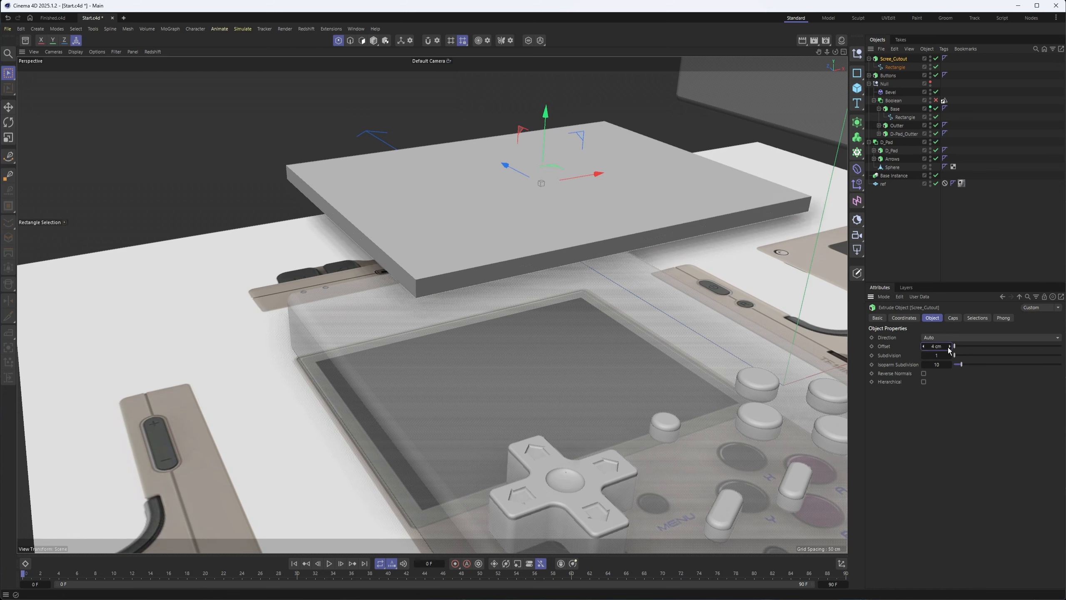
{"action": "left_click_drag", "start_coordinate": [540, 124], "coordinate": [523, 253]}
{"action": "left_click_drag", "start_coordinate": [545, 141], "coordinate": [543, 251]}
{"action": "mouse_move", "coordinate": [535, 325]}
{"action": "left_mouse_down", "text": "alt"}
{"action": "mouse_move", "coordinate": [498, 327]}
{"action": "mouse_move", "coordinate": [535, 321]}
{"action": "left_mouse_up", "text": "alt"}
Step: Place Scree_Cutout inside the front body's Boolean, between Outter and D-Pad_Outter, and select the Boolean
{"action": "left_click", "coordinate": [869, 59]}
{"action": "left_click_drag", "start_coordinate": [916, 87], "coordinate": [909, 119]}
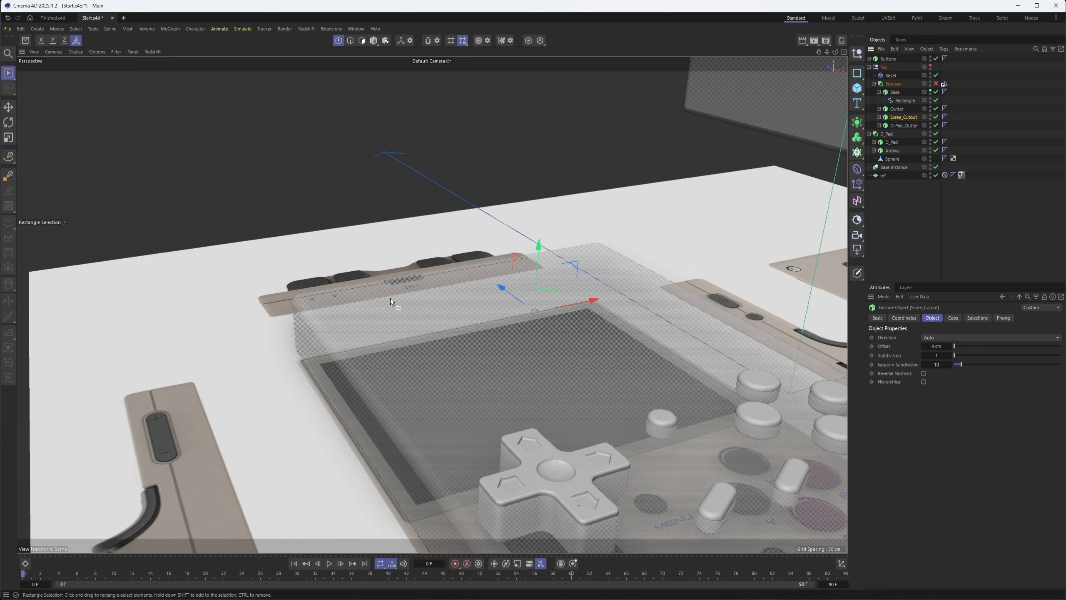
{"action": "left_click", "coordinate": [893, 83]}
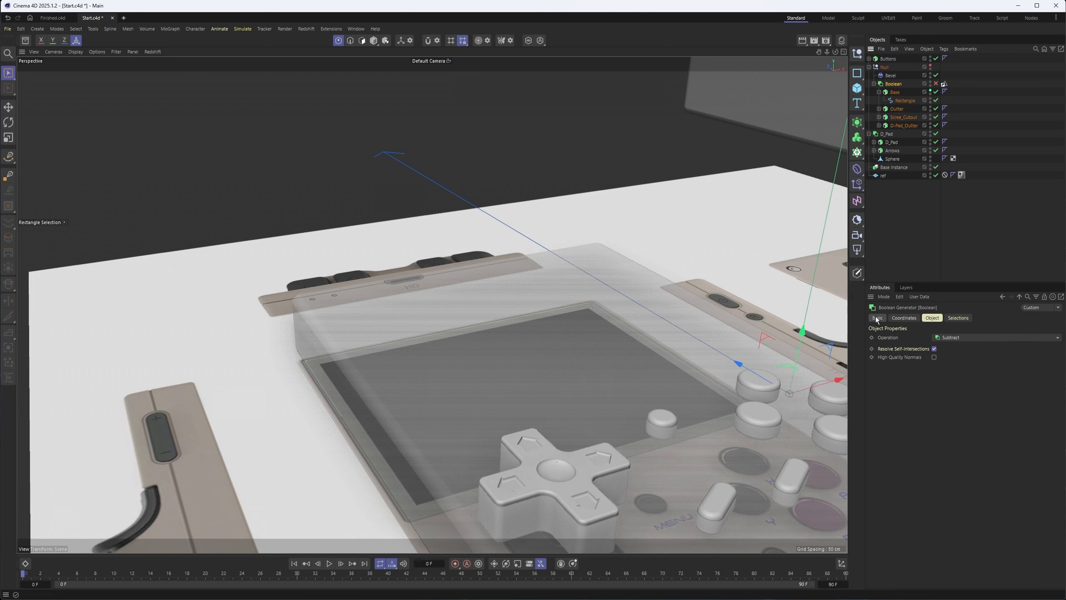
Step: Enable the front body's Boolean and reset the visibility override on its Base extrusion
{"action": "left_click", "coordinate": [936, 83]}
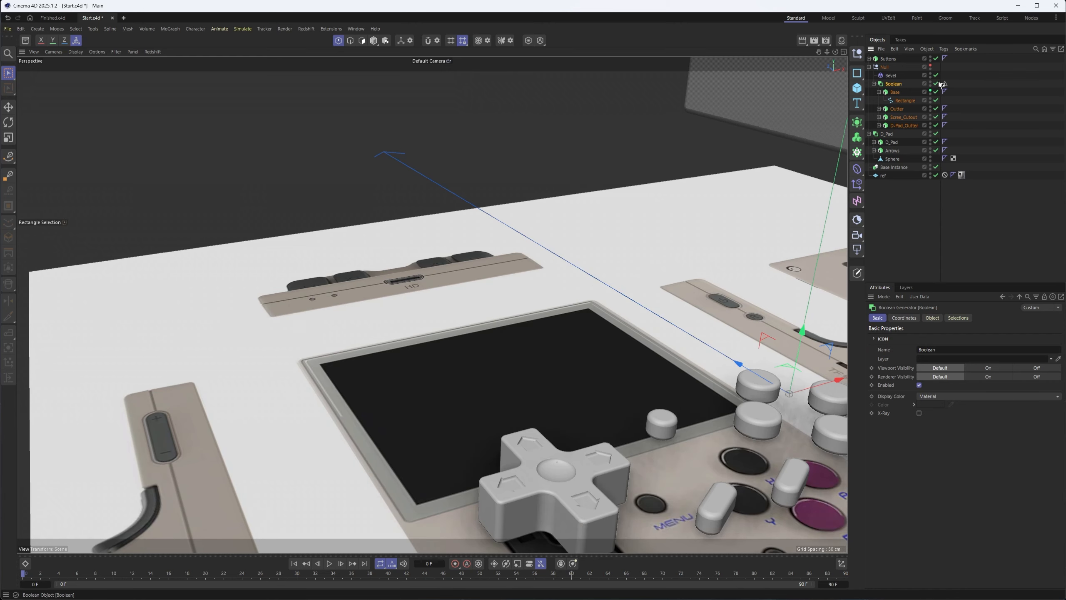
{"action": "middle_click_drag", "start_coordinate": [665, 201], "coordinate": [598, 210], "text": "alt"}
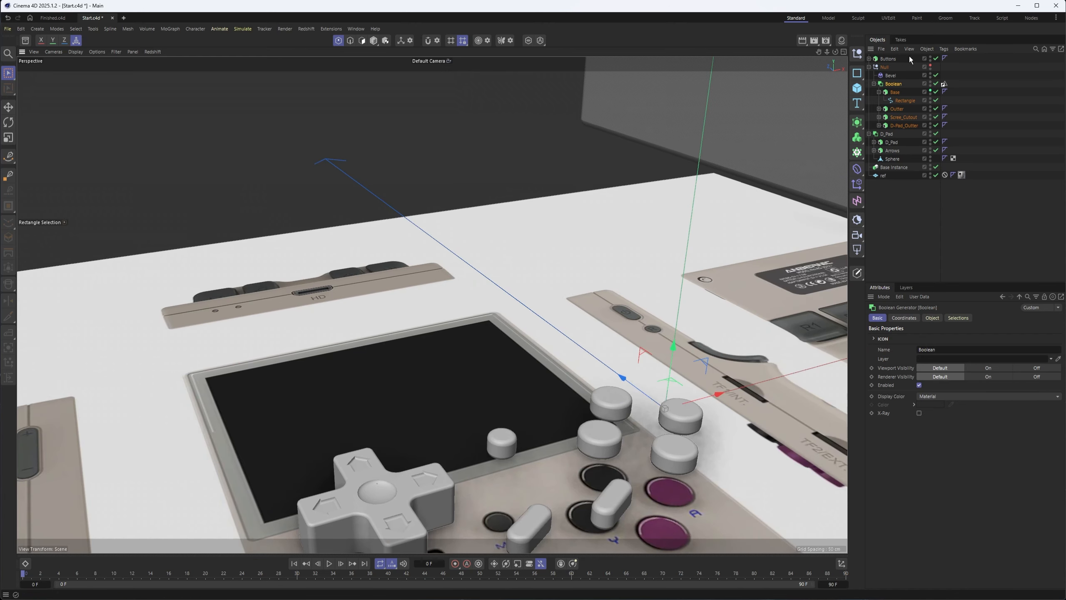
{"action": "left_click", "coordinate": [879, 93]}
{"action": "mouse_move", "coordinate": [531, 342]}
{"action": "left_mouse_down", "text": "alt"}
{"action": "mouse_move", "coordinate": [436, 298]}
{"action": "mouse_move", "coordinate": [545, 355]}
{"action": "left_mouse_up", "text": "alt"}
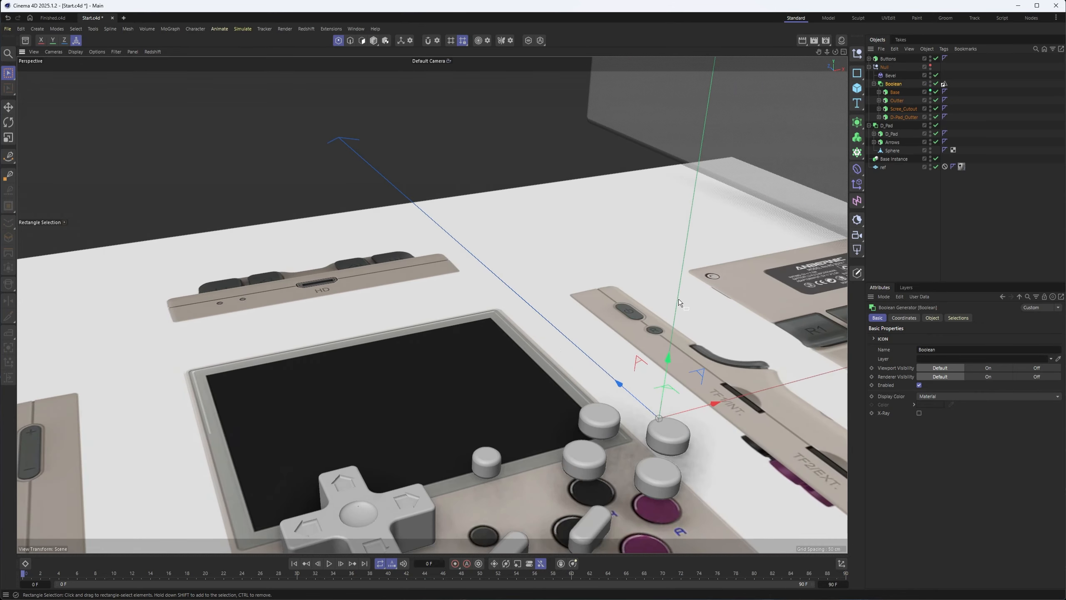
{"action": "left_click", "coordinate": [931, 91]}
{"action": "left_click", "coordinate": [930, 90]}
{"action": "middle_click_drag", "start_coordinate": [576, 276], "coordinate": [567, 236], "text": "alt"}
{"action": "scroll", "coordinate": [568, 236], "scroll_direction": "down", "scroll_amount": 4}
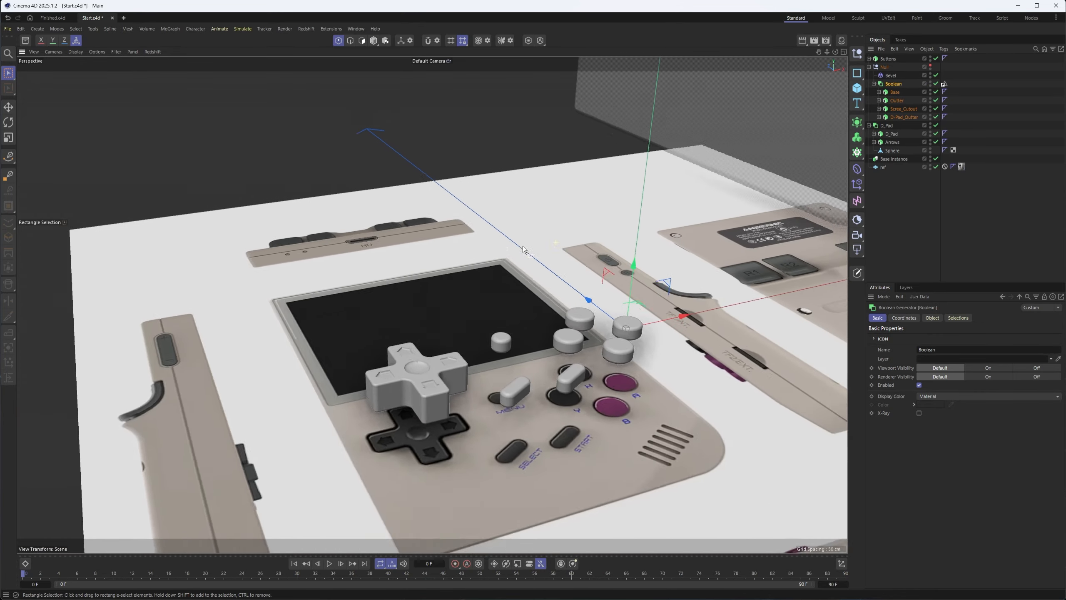
Step: Disable the front body's Boolean, the Bevel deformer and the Base extrusion
{"action": "left_click", "coordinate": [880, 93]}
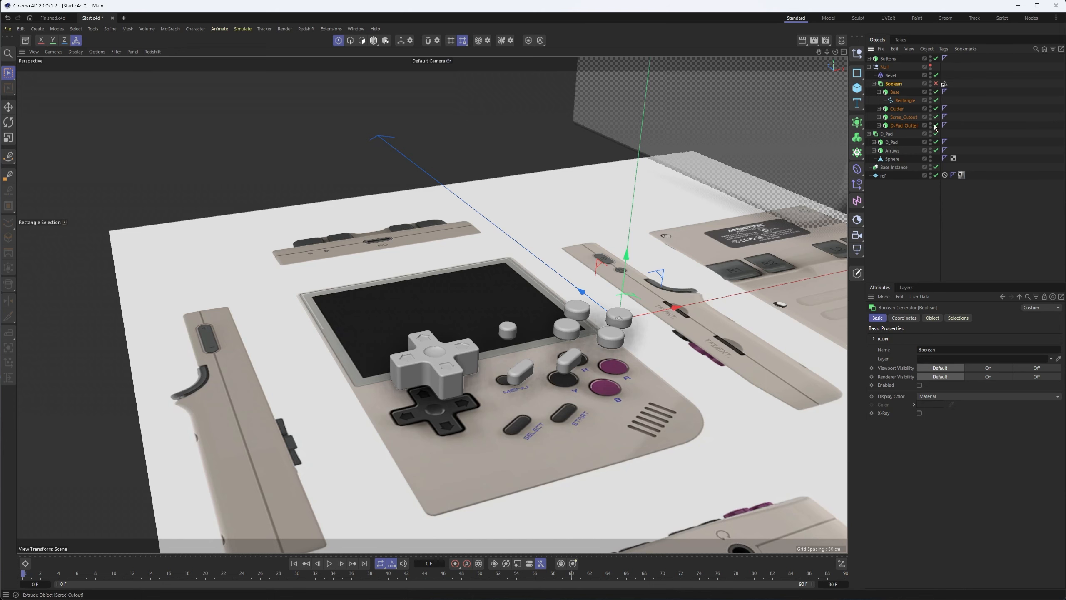
{"action": "left_click", "coordinate": [976, 120]}
{"action": "left_click", "coordinate": [887, 60]}
{"action": "left_click", "coordinate": [936, 76]}
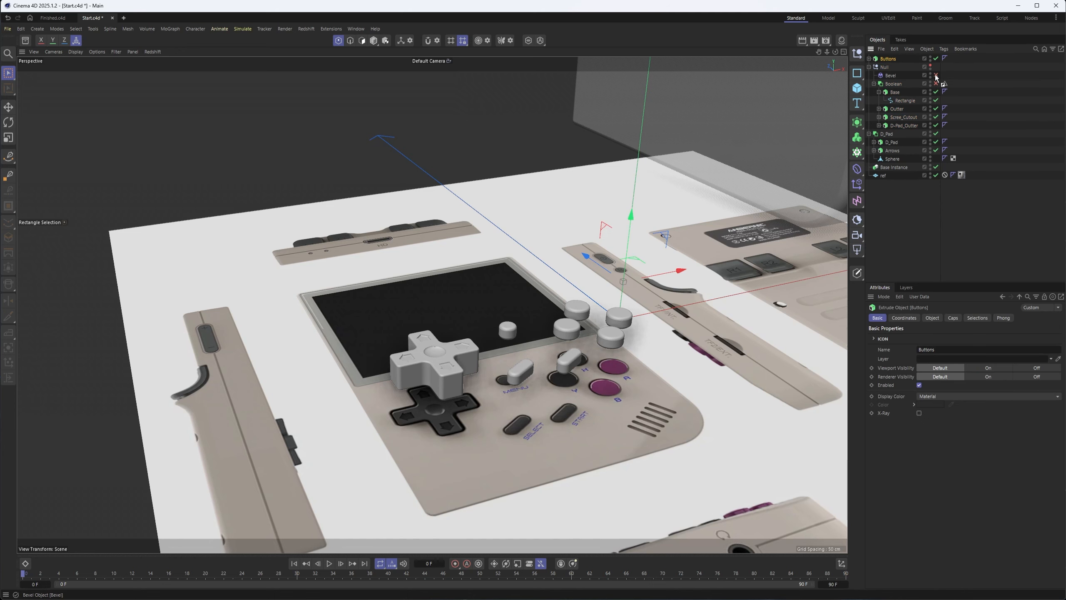
{"action": "left_click_drag", "start_coordinate": [491, 364], "coordinate": [410, 348], "text": "alt"}
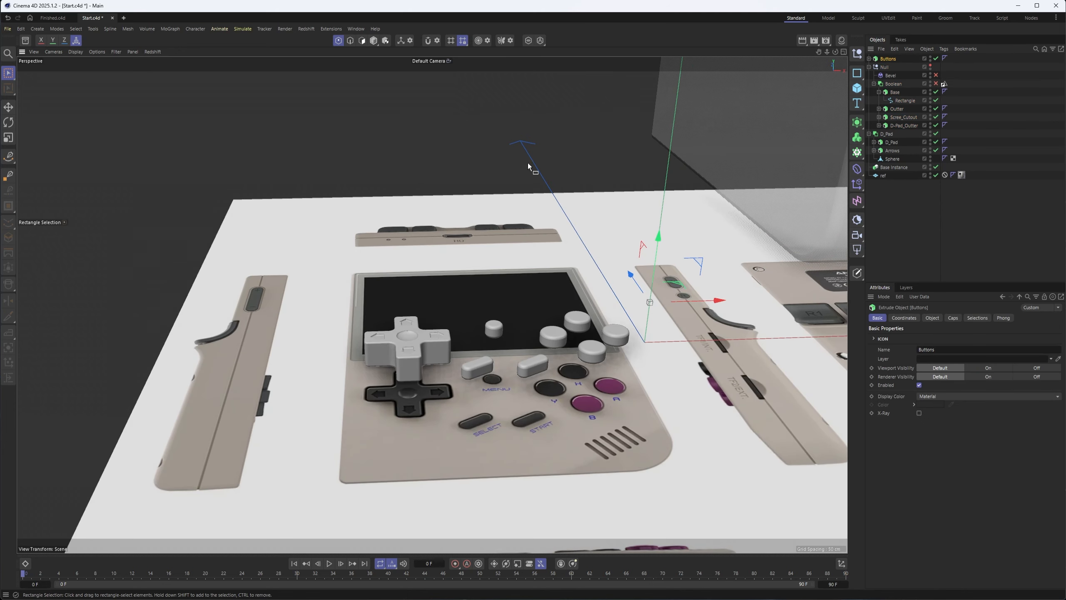
{"action": "left_click", "coordinate": [529, 41]}
{"action": "left_click", "coordinate": [528, 41]}
{"action": "middle_click_drag", "start_coordinate": [624, 235], "coordinate": [463, 251], "text": "alt"}
{"action": "left_click_drag", "start_coordinate": [463, 252], "coordinate": [382, 244], "text": "alt"}
{"action": "middle_click_drag", "start_coordinate": [382, 245], "coordinate": [797, 315], "text": "alt"}
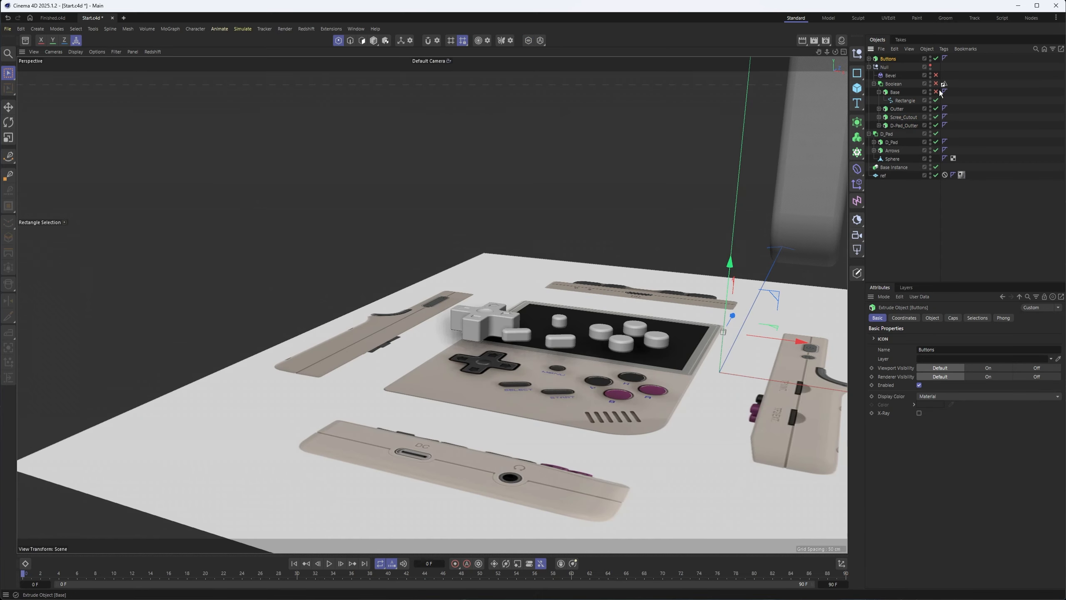
Step: Select the Base's Rectangle spline, hide the reference images and examine the remaining objects from several angles
{"action": "left_click", "coordinate": [906, 101]}
{"action": "middle_click_drag", "start_coordinate": [764, 203], "coordinate": [689, 204], "text": "alt"}
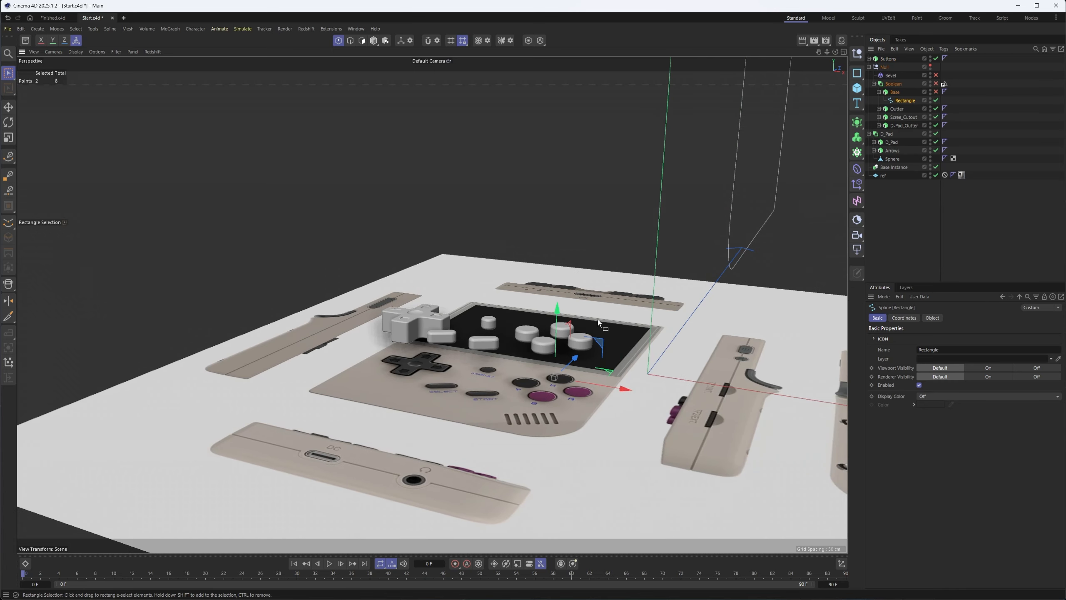
{"action": "left_click_drag", "start_coordinate": [555, 312], "coordinate": [569, 248]}
{"action": "left_click_drag", "start_coordinate": [570, 248], "coordinate": [623, 274], "text": "alt"}
{"action": "middle_click_drag", "start_coordinate": [623, 274], "coordinate": [521, 361], "text": "alt"}
{"action": "key", "text": "ctrl+z"}
{"action": "left_click_drag", "start_coordinate": [556, 348], "coordinate": [588, 357], "text": "alt"}
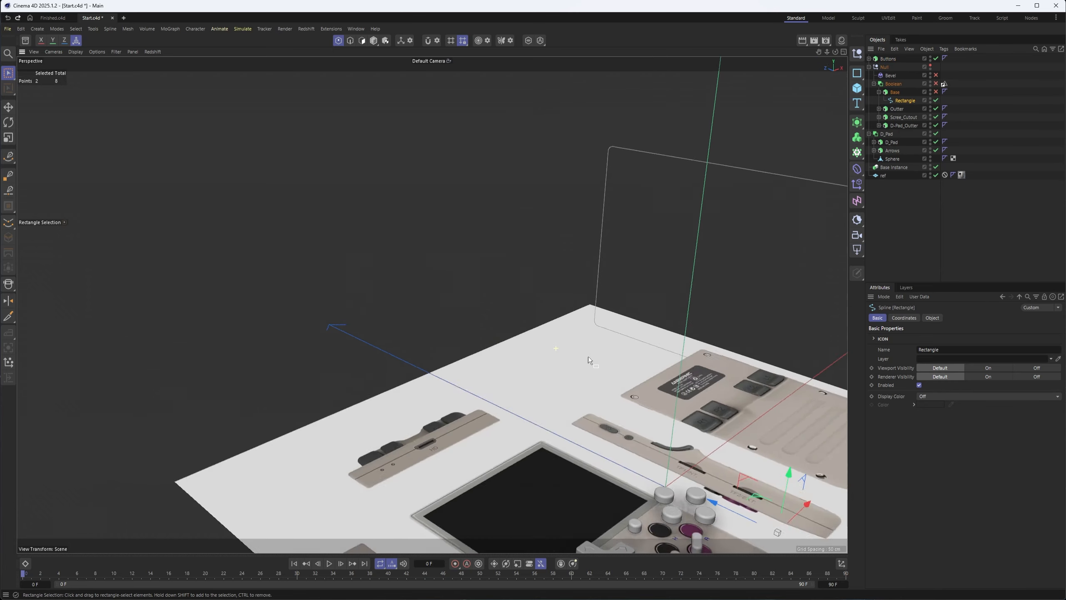
{"action": "right_click_drag", "start_coordinate": [588, 357], "coordinate": [543, 372], "text": "alt"}
{"action": "left_click_drag", "start_coordinate": [542, 372], "coordinate": [521, 369], "text": "alt"}
{"action": "middle_click_drag", "start_coordinate": [520, 369], "coordinate": [465, 324], "text": "alt"}
{"action": "left_click_drag", "start_coordinate": [465, 324], "coordinate": [432, 369], "text": "alt"}
{"action": "left_click", "coordinate": [930, 175]}
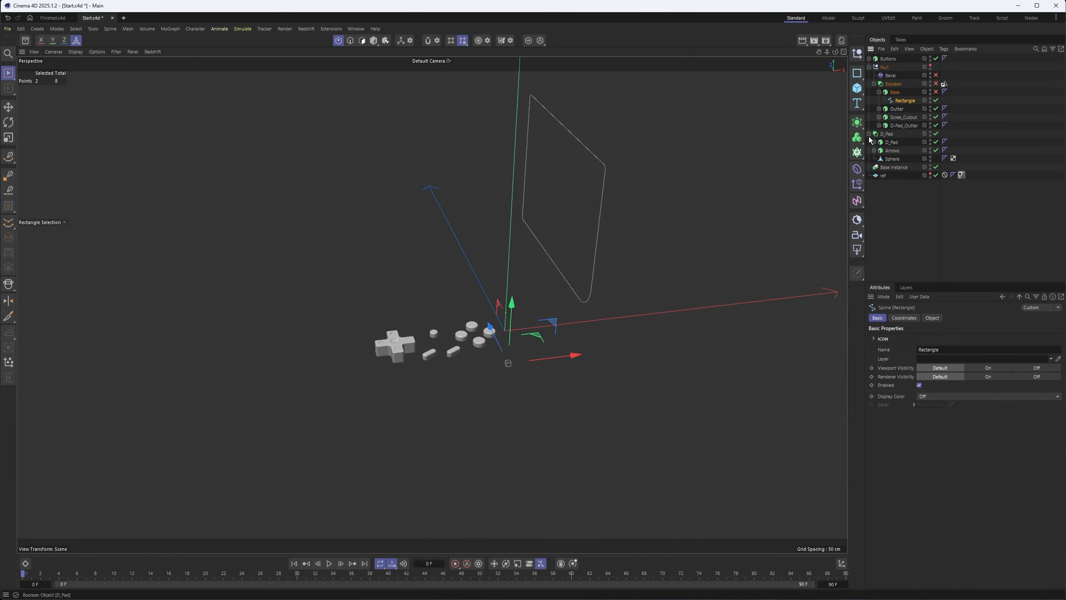
{"action": "left_click_drag", "start_coordinate": [454, 361], "coordinate": [505, 370], "text": "alt"}
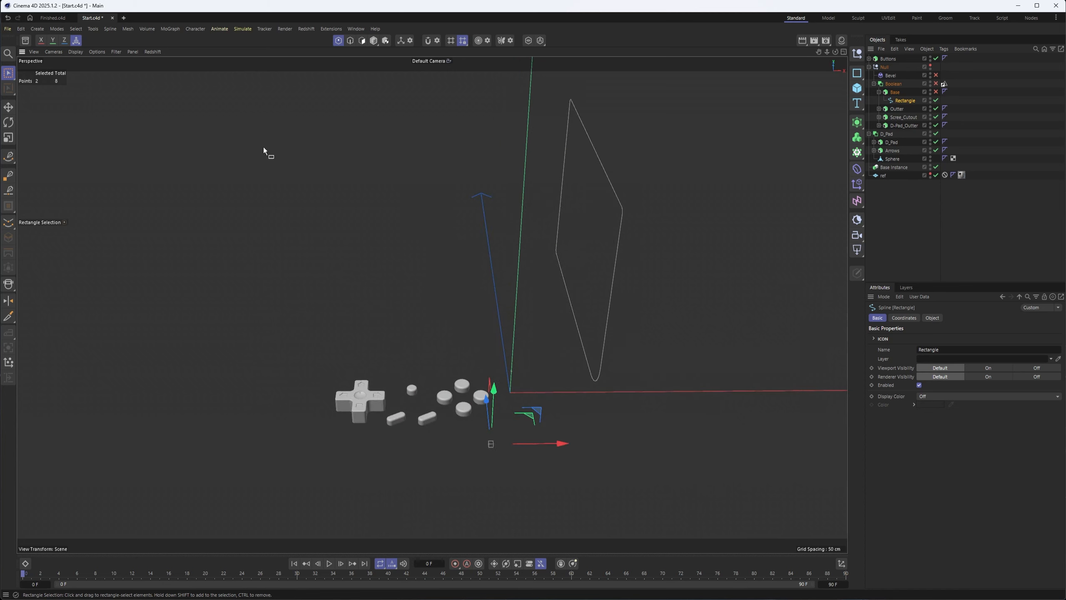
Step: Re-enable the Base extrusion and unhide the Null that holds the front body
{"action": "left_click", "coordinate": [936, 91]}
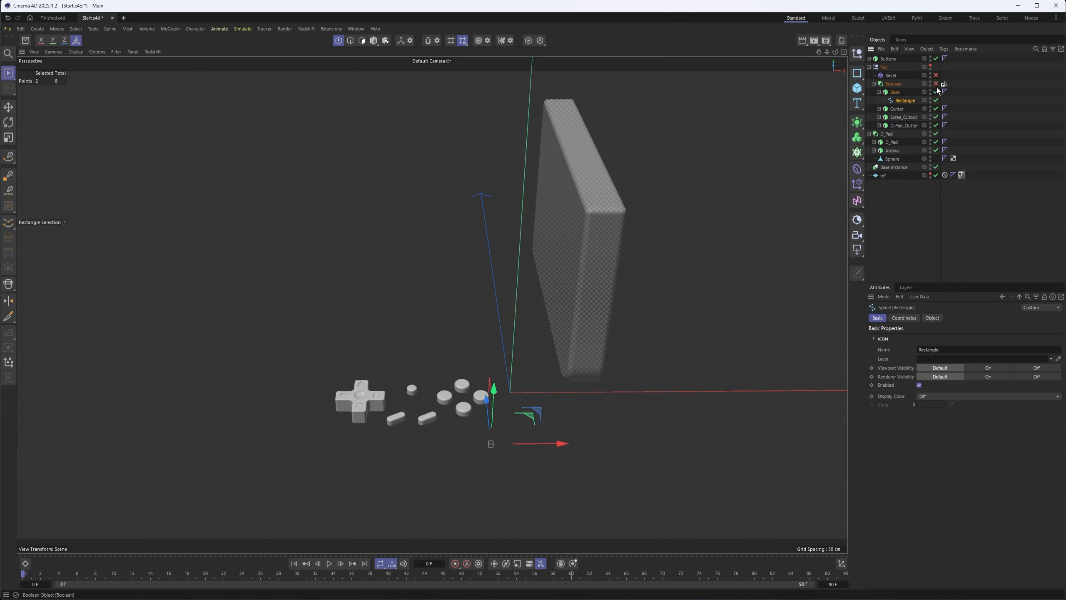
{"action": "left_click", "coordinate": [929, 65]}
{"action": "middle_click_drag", "start_coordinate": [410, 305], "coordinate": [431, 239], "text": "alt"}
{"action": "scroll", "coordinate": [430, 239], "scroll_direction": "up", "scroll_amount": 4}
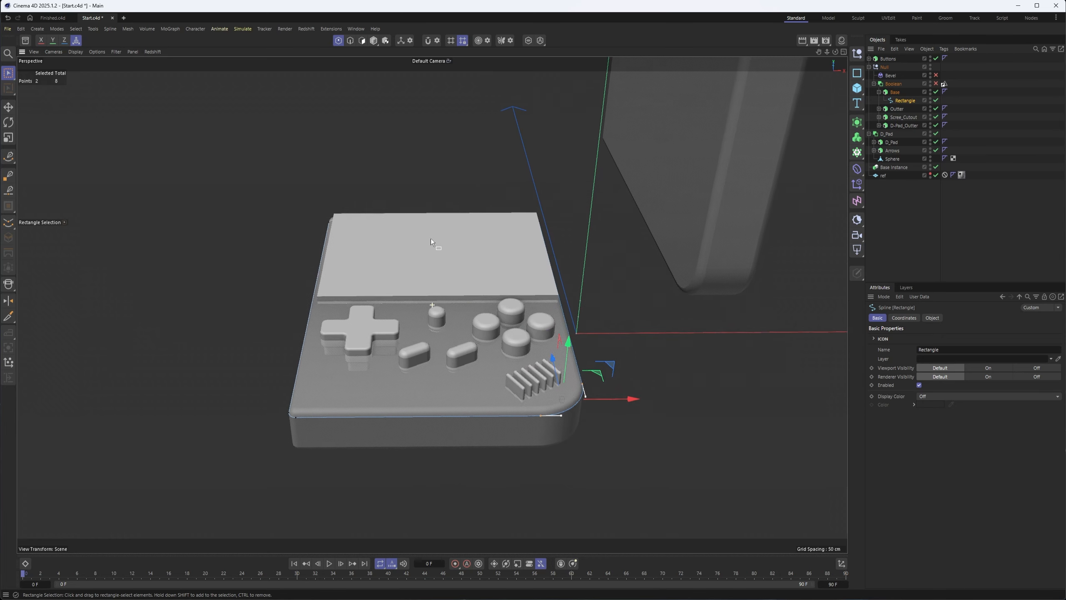
{"action": "scroll", "coordinate": [430, 238], "scroll_direction": "up", "scroll_amount": 2}
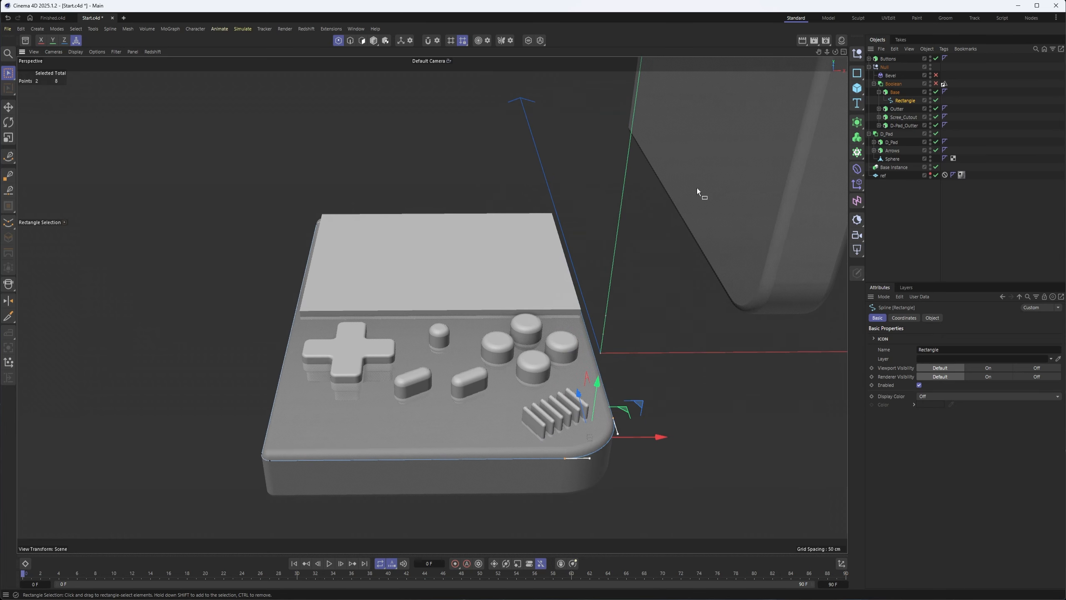
Step: Switch to model mode, show the reference images again and re-enable the front body's Boolean to check the screen recess
{"action": "left_click", "coordinate": [377, 41]}
{"action": "left_click", "coordinate": [930, 173]}
{"action": "left_click_drag", "start_coordinate": [508, 358], "coordinate": [423, 314], "text": "alt"}
{"action": "left_click", "coordinate": [423, 315]}
{"action": "left_click", "coordinate": [936, 84]}
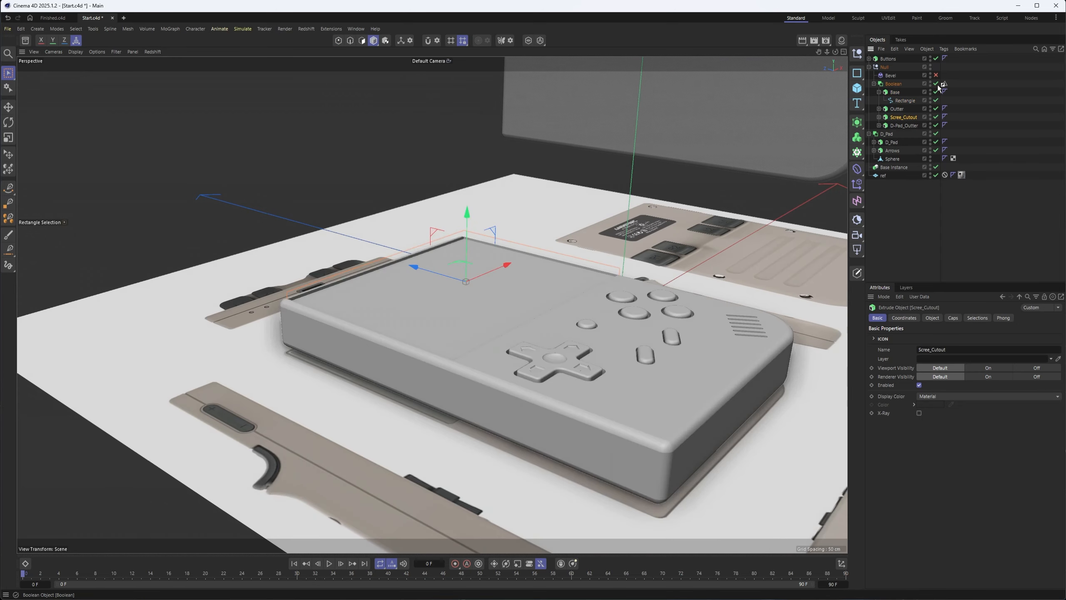
{"action": "scroll", "coordinate": [406, 345], "scroll_direction": "up", "scroll_amount": 3}
{"action": "left_click_drag", "start_coordinate": [431, 317], "coordinate": [343, 356], "text": "alt"}
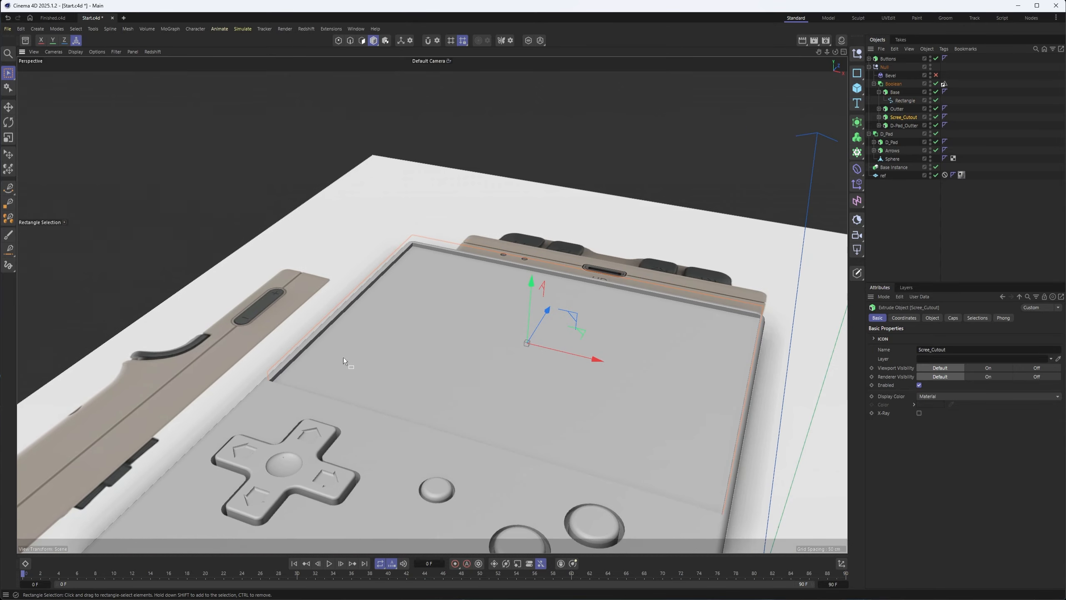
Step: Duplicate Scree_Cutout outside the Boolean, directly below Buttons, and rename the copy Scree_Cover
{"action": "key", "text": "e"}
{"action": "left_click", "coordinate": [183, 164]}
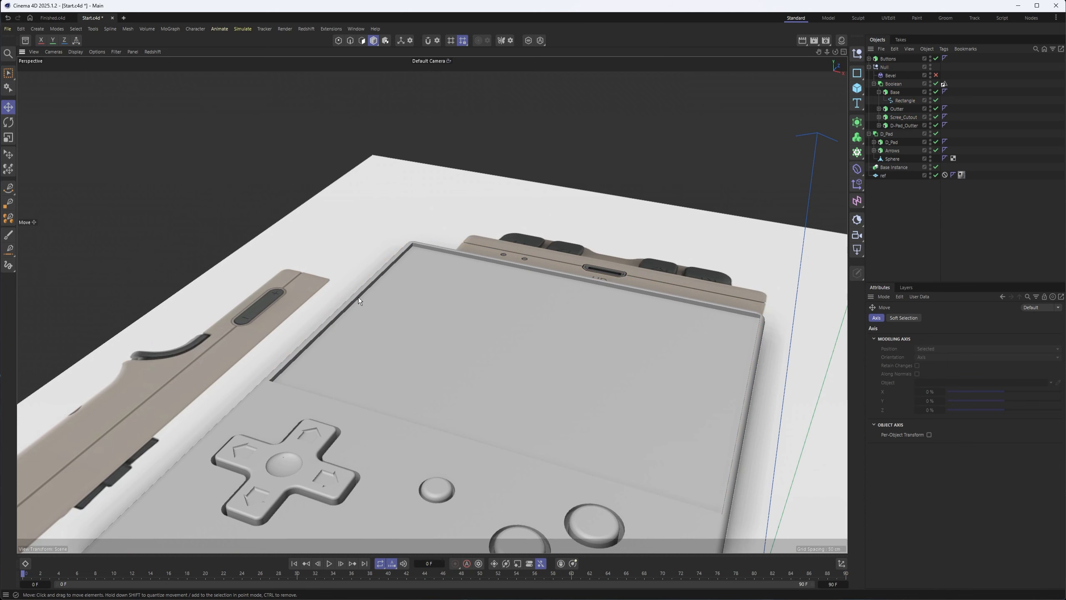
{"action": "left_click", "coordinate": [908, 118]}
{"action": "left_click_drag", "start_coordinate": [897, 55], "coordinate": [892, 62], "text": "ctrl"}
{"action": "double_click", "coordinate": [895, 67]}
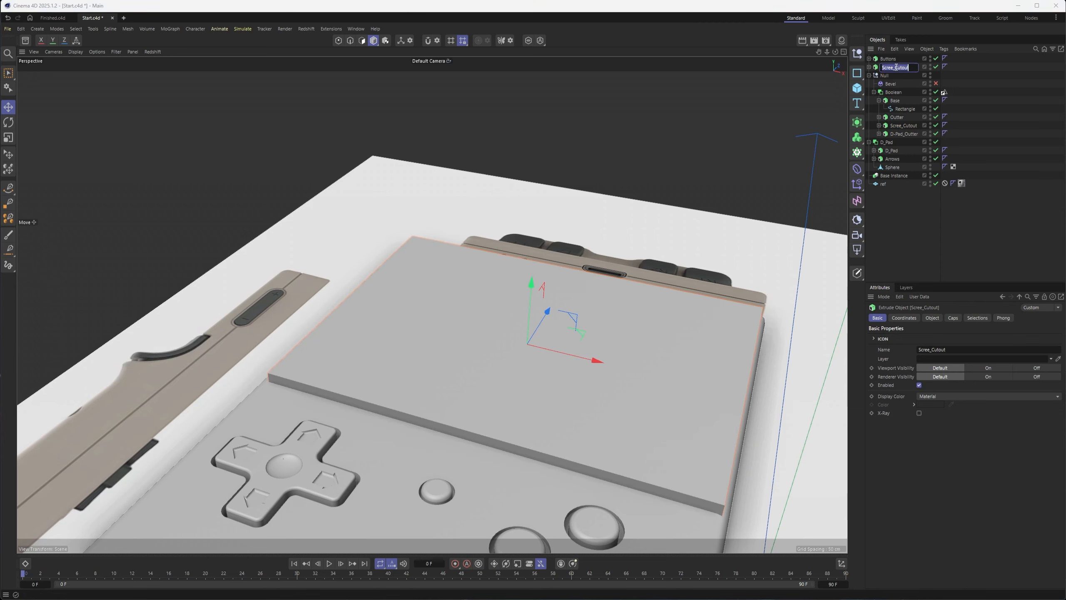
{"action": "type", "text": "Cover"}
{"action": "key", "text": "Return"}
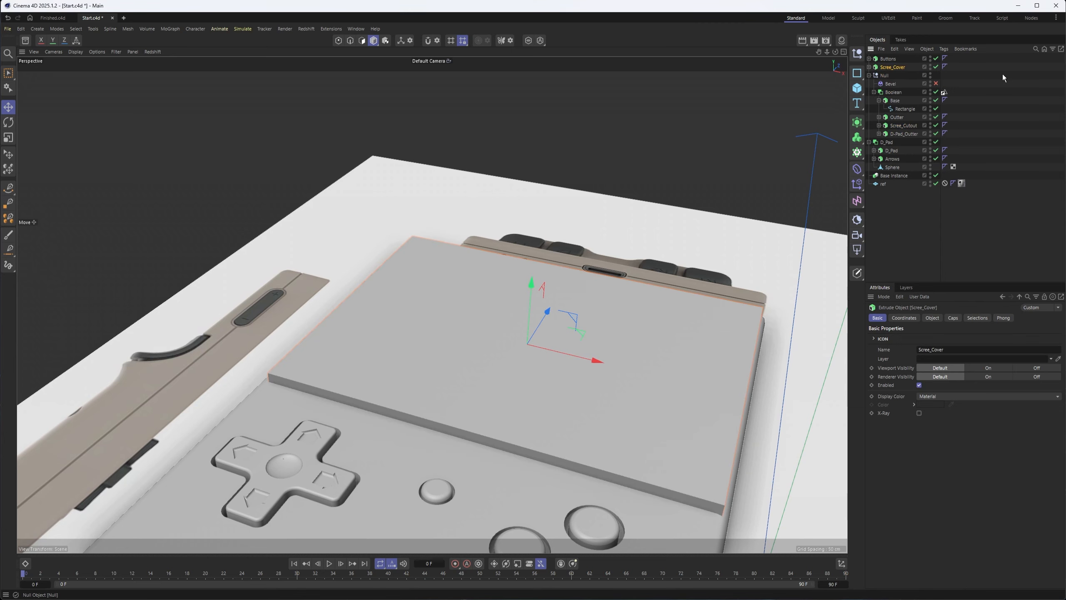
Step: Set the Scree_Cover extrusion offset to 0 cm and turn on X-Ray for it
{"action": "left_click", "coordinate": [952, 317]}
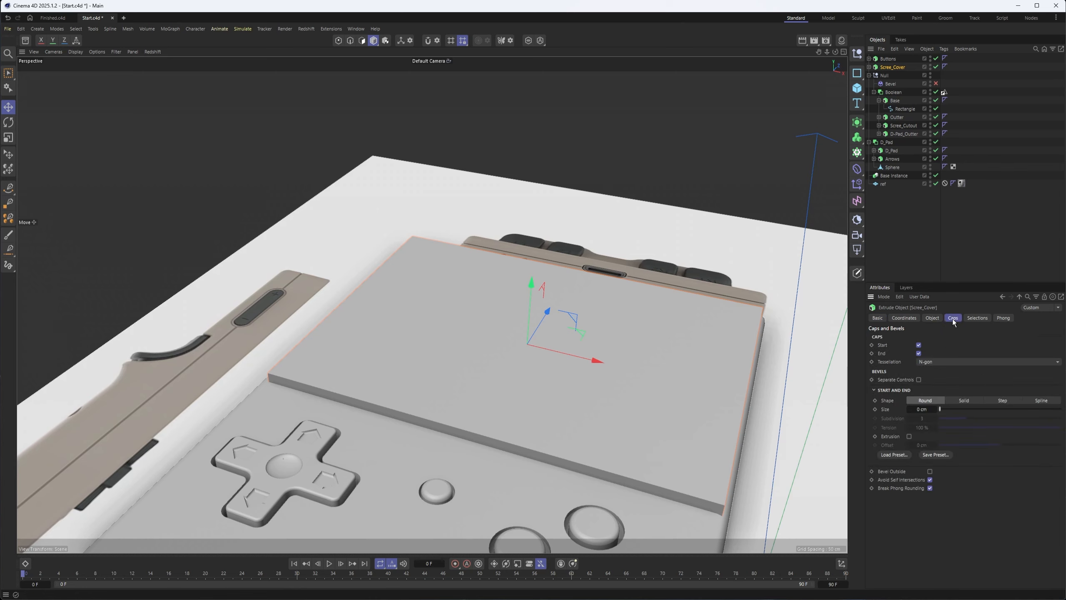
{"action": "left_click", "coordinate": [932, 318]}
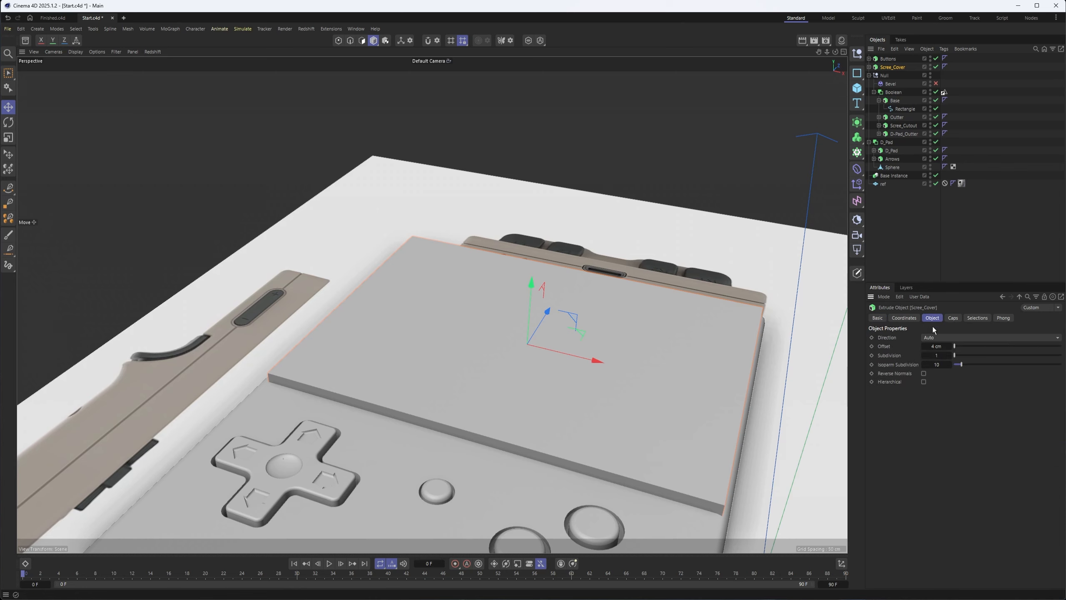
{"action": "left_click_drag", "start_coordinate": [954, 347], "coordinate": [944, 347]}
{"action": "left_click_drag", "start_coordinate": [396, 394], "coordinate": [479, 381], "text": "alt"}
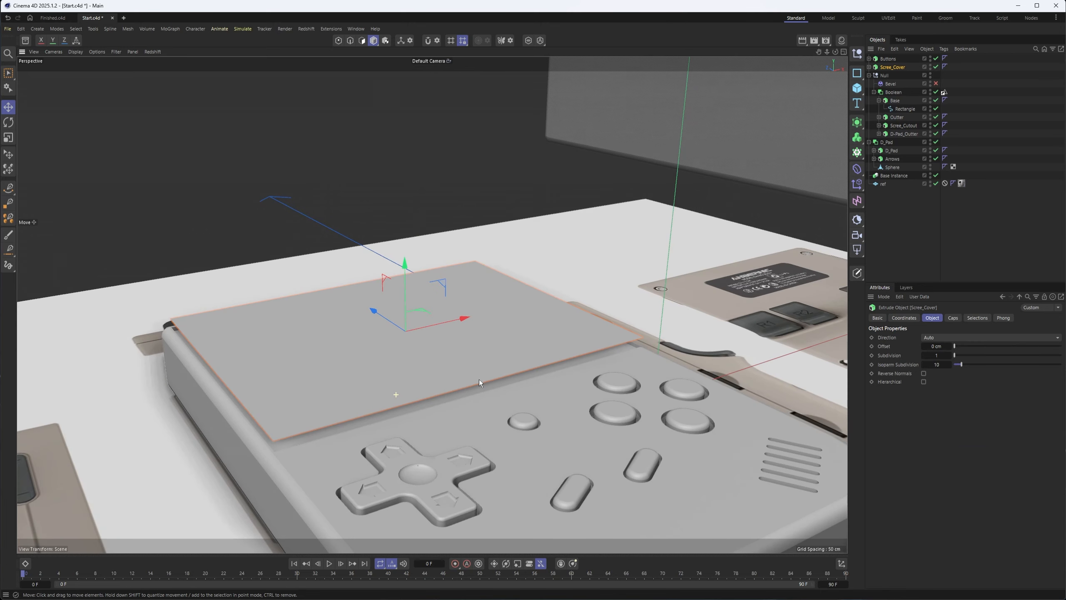
{"action": "left_click", "coordinate": [876, 317]}
{"action": "left_click", "coordinate": [918, 414]}
{"action": "mouse_move", "coordinate": [414, 352]}
{"action": "left_mouse_down", "text": "alt"}
{"action": "mouse_move", "coordinate": [409, 382]}
{"action": "mouse_move", "coordinate": [413, 357]}
{"action": "left_mouse_up", "text": "alt"}
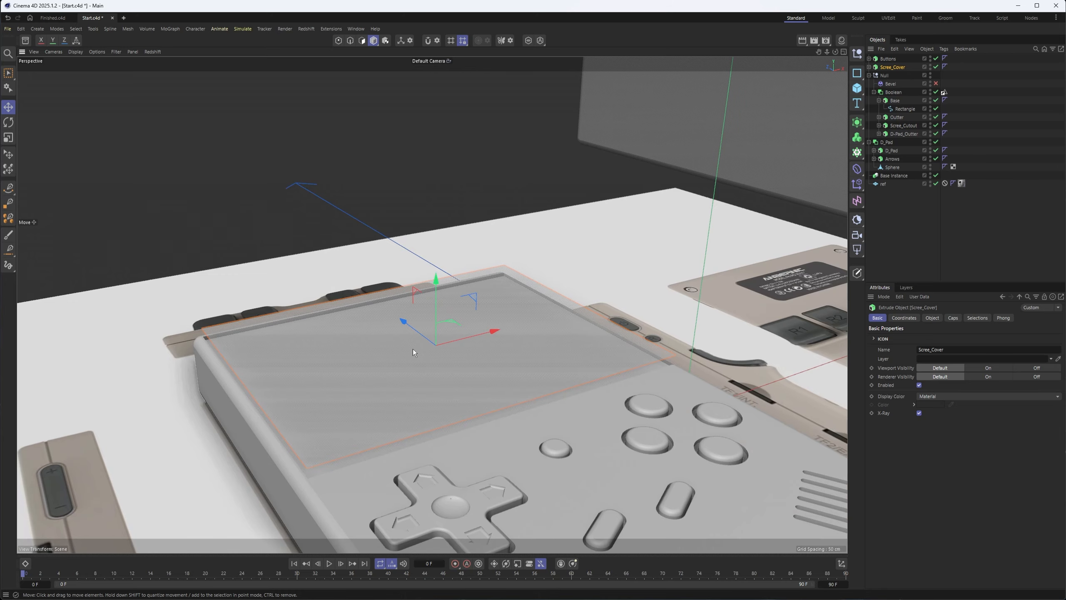
Step: Move Scree_Cover vertically down in the right view so it sits at the front body's surface over the screen recess
{"action": "key", "text": "F2"}
{"action": "key", "text": "F4"}
{"action": "scroll", "coordinate": [365, 291], "scroll_direction": "up", "scroll_amount": 10}
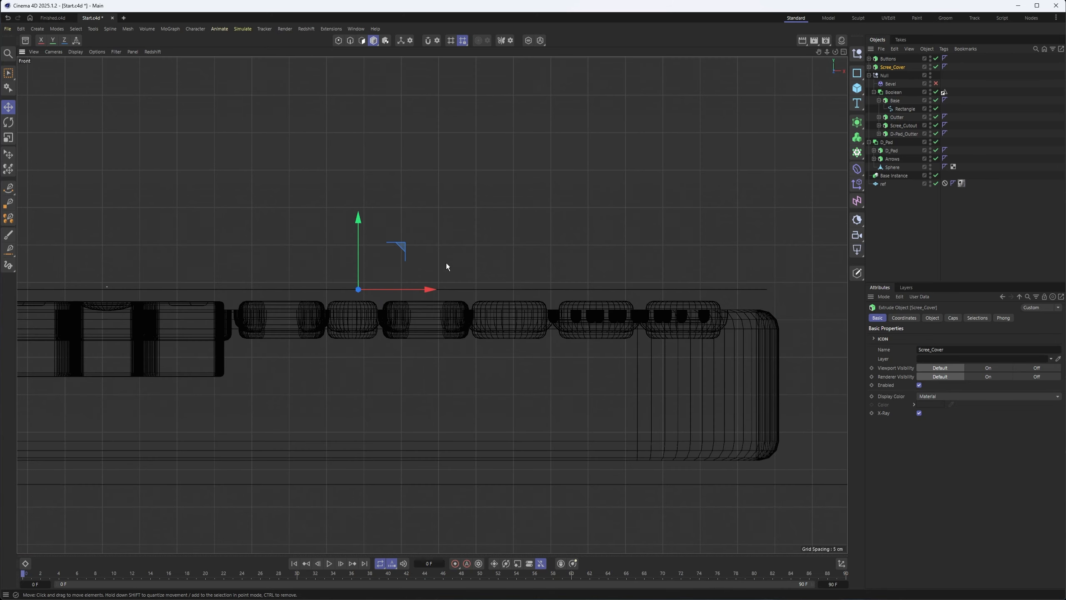
{"action": "key", "text": "F3"}
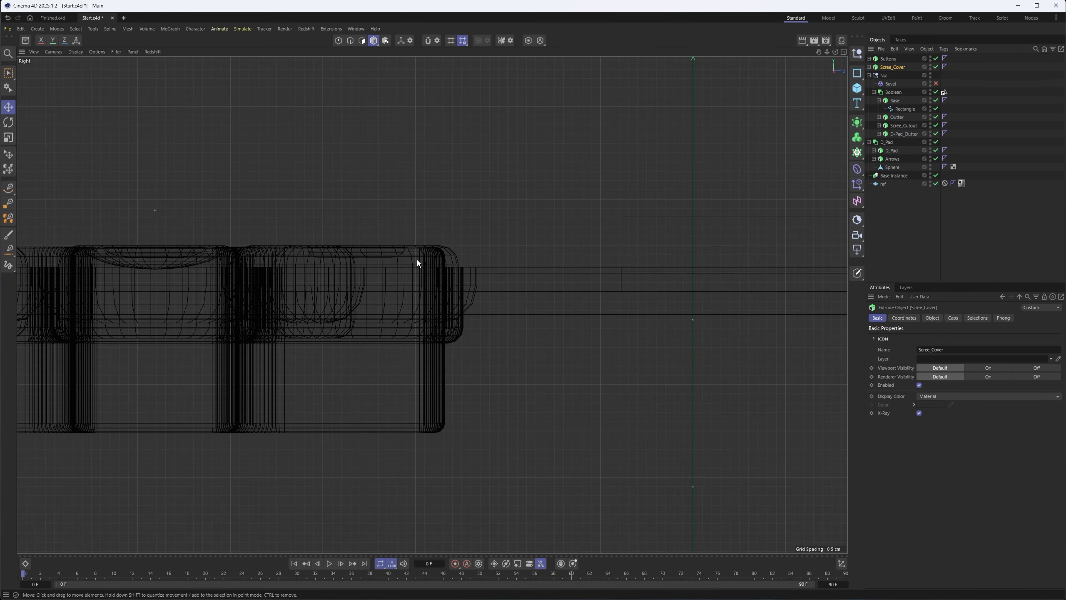
{"action": "key", "text": "s"}
{"action": "middle_click_drag", "start_coordinate": [382, 273], "coordinate": [466, 260], "text": "alt"}
{"action": "right_click_drag", "start_coordinate": [493, 298], "coordinate": [596, 280], "text": "alt"}
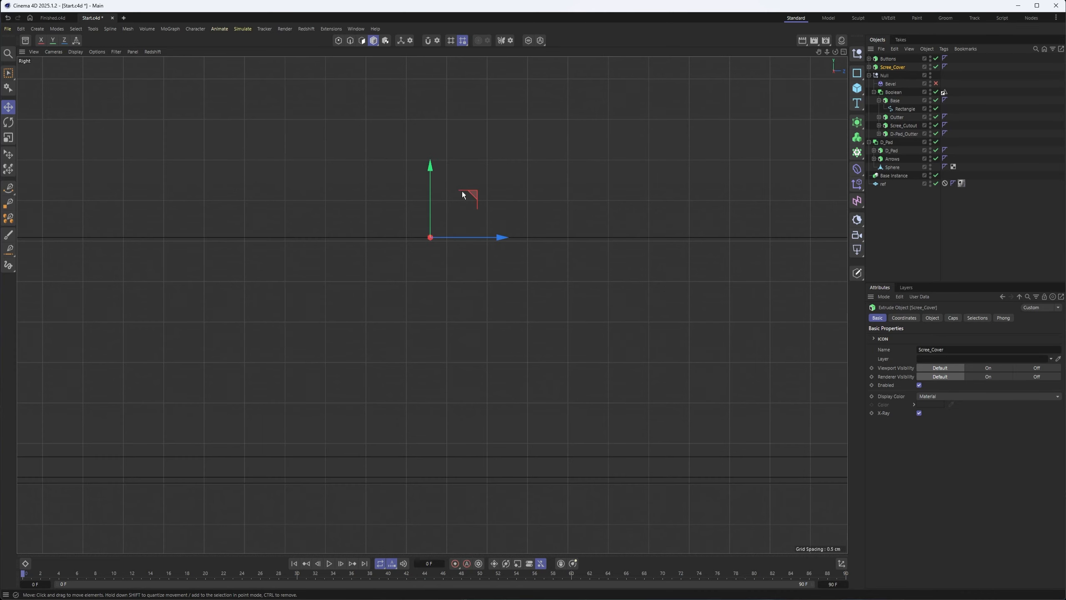
{"action": "left_click_drag", "start_coordinate": [429, 191], "coordinate": [451, 410]}
{"action": "key", "text": "F1"}
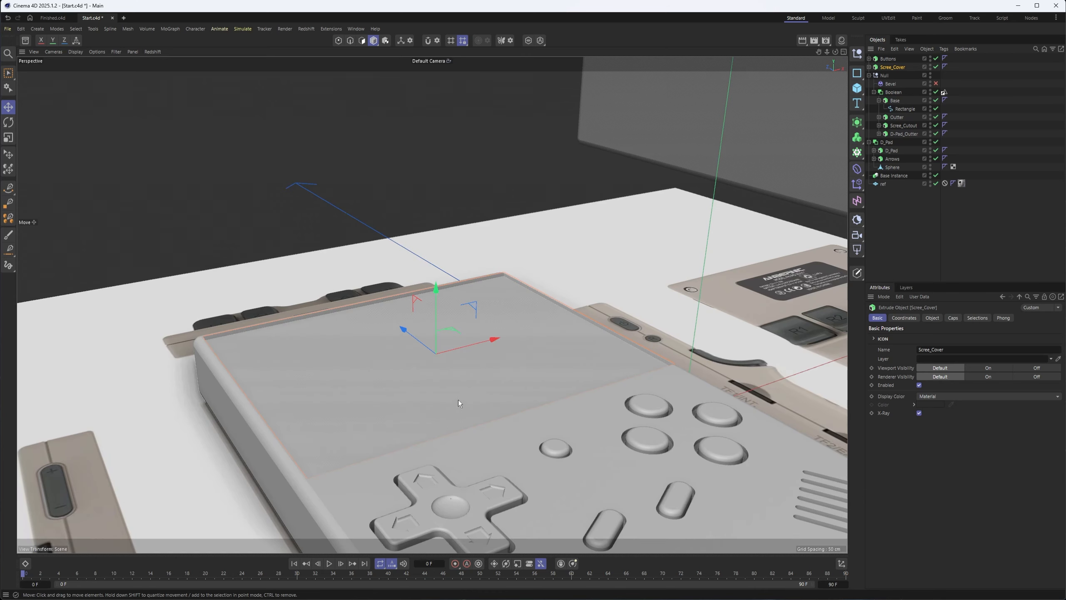
{"action": "left_click_drag", "start_coordinate": [338, 339], "coordinate": [329, 364], "text": "alt"}
{"action": "key", "text": "ctrl+z"}
{"action": "key", "text": "ctrl+y"}
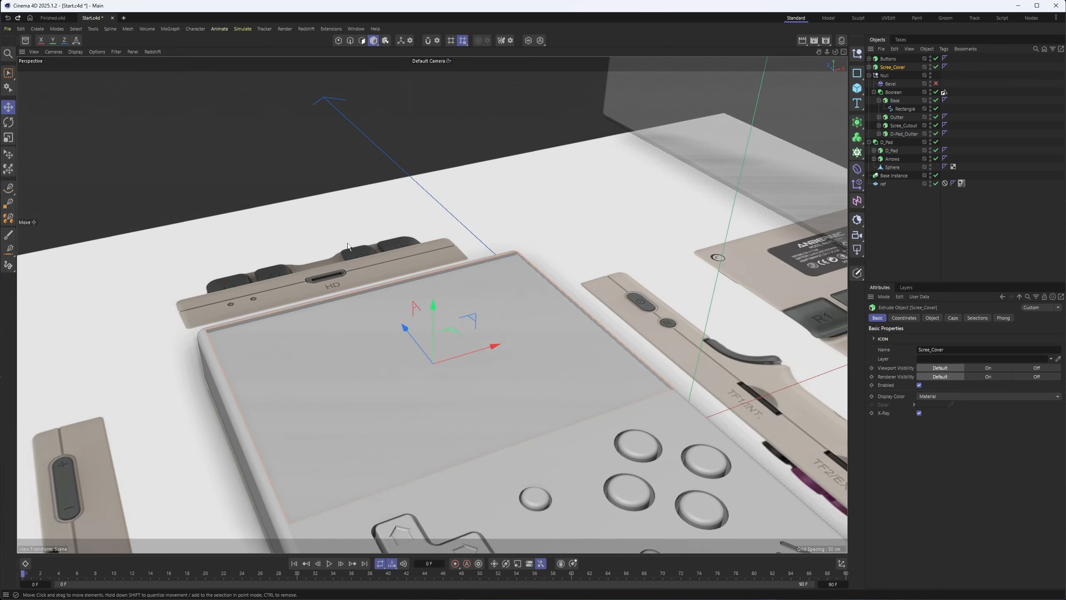
Step: Select the Rectangle splines of both Scree_Cover and Scree_Cutout and switch to point editing
{"action": "left_click_drag", "start_coordinate": [206, 103], "coordinate": [383, 387], "text": "alt"}
{"action": "left_click", "coordinate": [869, 66]}
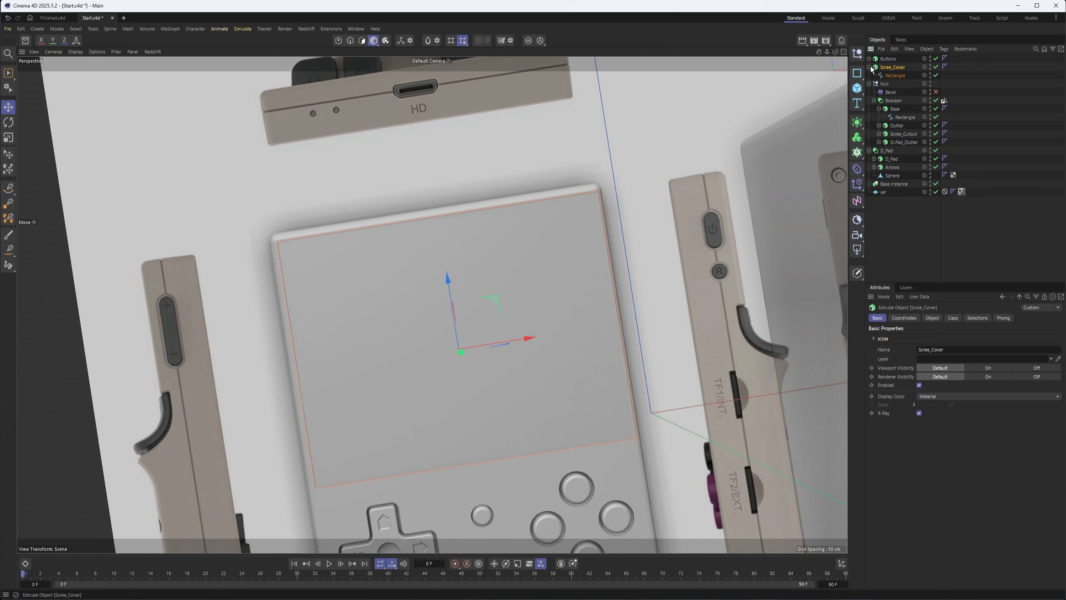
{"action": "left_click", "coordinate": [898, 76]}
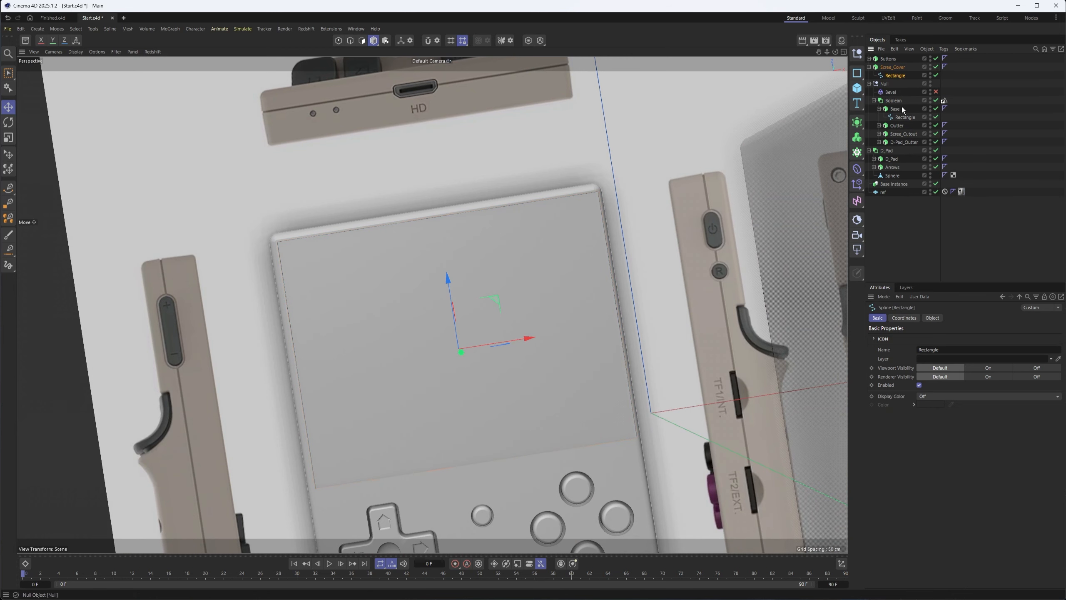
{"action": "left_click", "coordinate": [878, 134]}
{"action": "left_click", "coordinate": [913, 144], "text": "ctrl"}
{"action": "left_click_drag", "start_coordinate": [563, 227], "coordinate": [462, 189], "text": "alt"}
{"action": "left_click", "coordinate": [339, 40]}
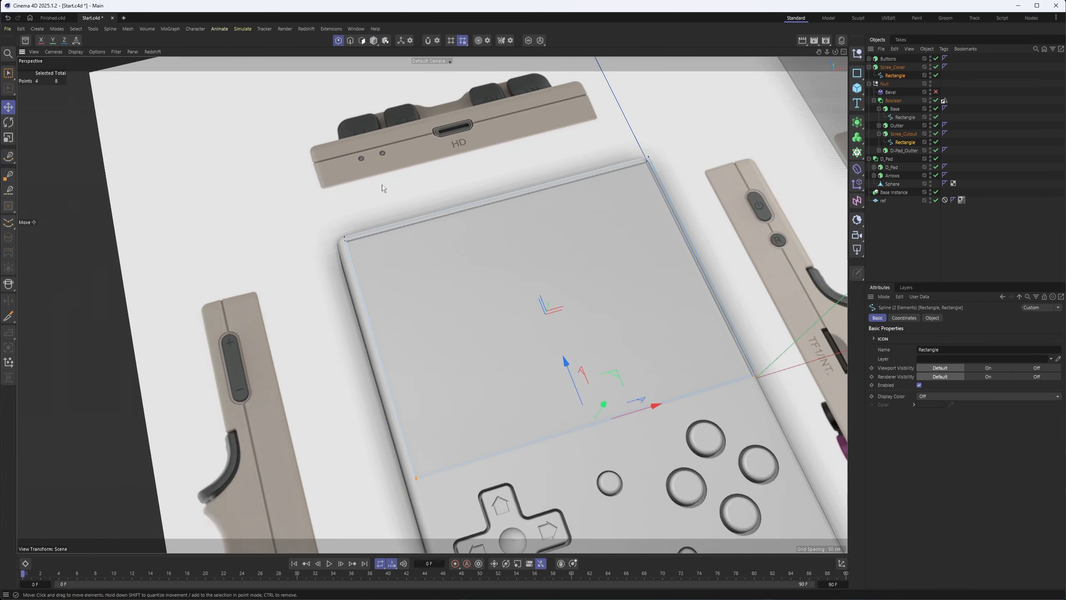
Step: Chamfer all corner points of both selected Rectangle splines with a radius of about 1.69 cm, checking the rounding against the body's outer corner
{"action": "left_click_drag", "start_coordinate": [381, 190], "coordinate": [386, 158], "text": "alt"}
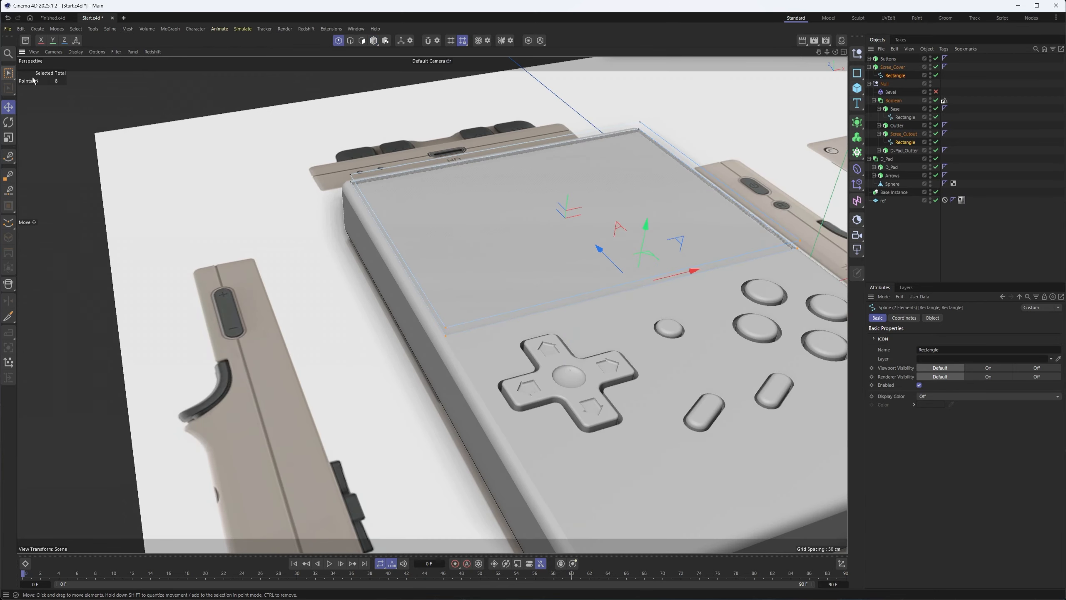
{"action": "right_click", "coordinate": [288, 102]}
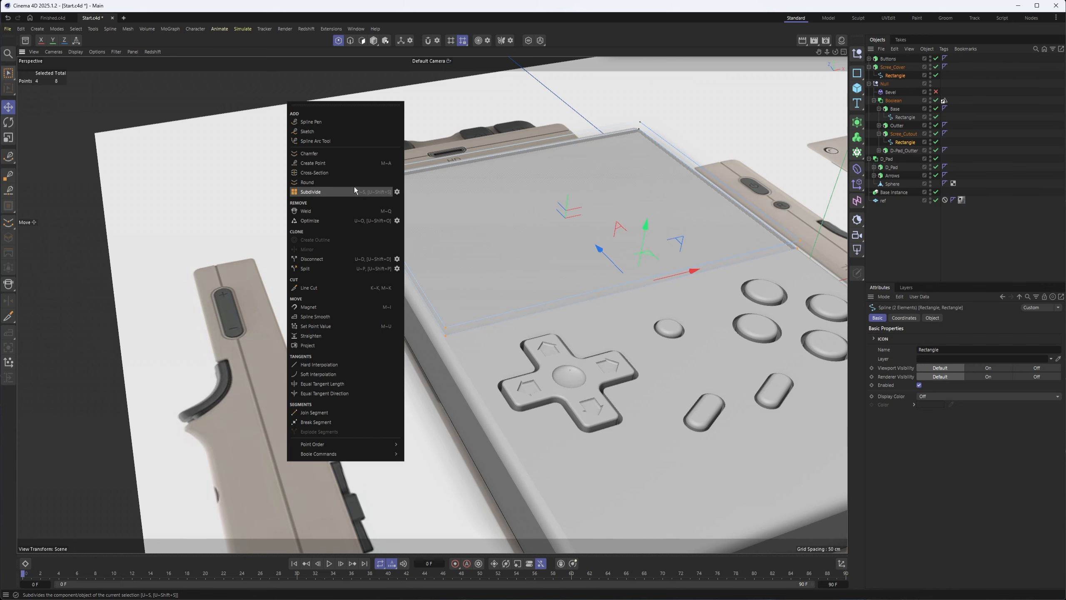
{"action": "left_click", "coordinate": [344, 153]}
{"action": "middle_click_drag", "start_coordinate": [344, 171], "coordinate": [335, 239], "text": "alt"}
{"action": "key", "text": "ctrl+a"}
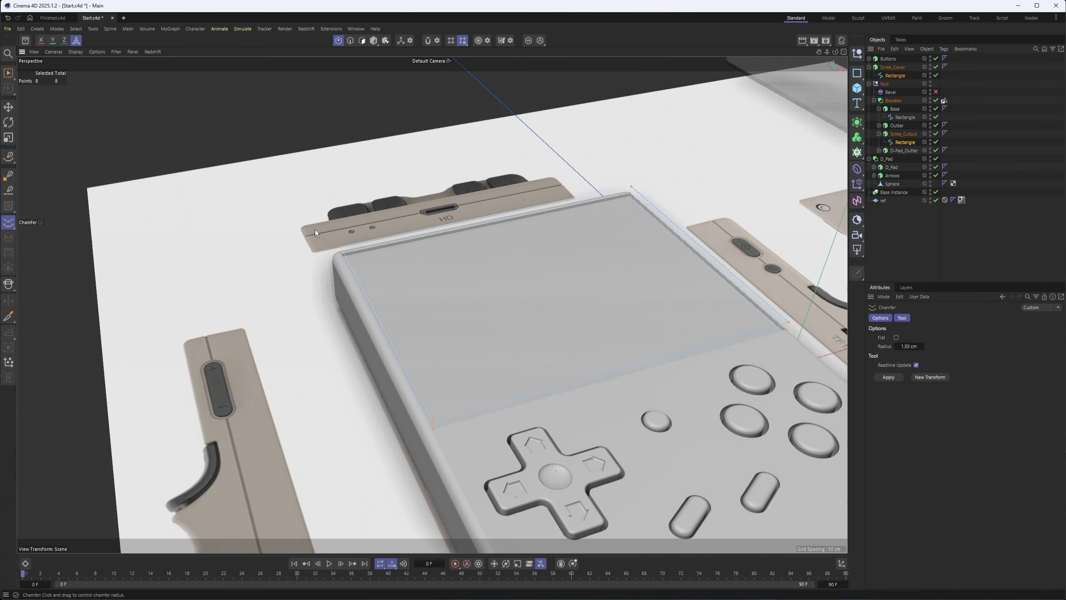
{"action": "right_click_drag", "start_coordinate": [302, 258], "coordinate": [380, 254], "text": "alt"}
{"action": "left_click_drag", "start_coordinate": [287, 251], "coordinate": [288, 250]}
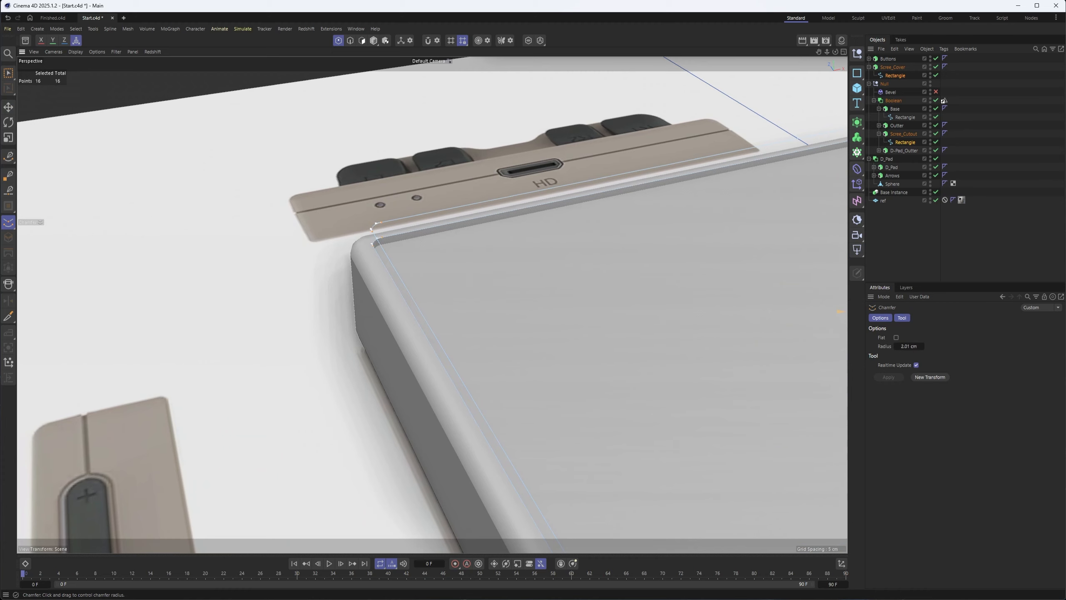
{"action": "key", "text": "F2"}
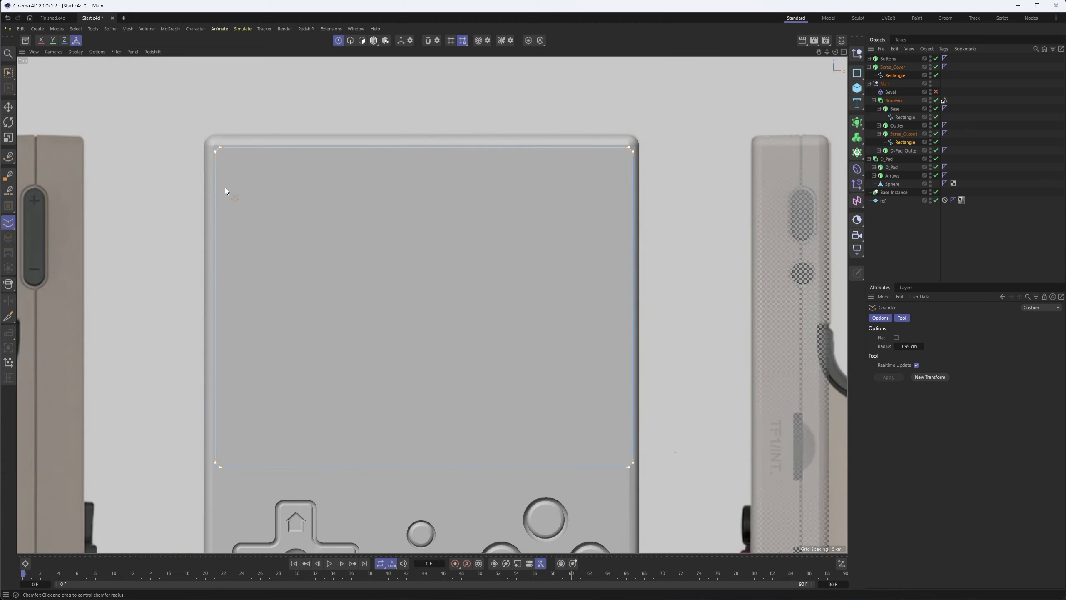
{"action": "middle_click_drag", "start_coordinate": [225, 187], "coordinate": [324, 271], "text": "alt"}
{"action": "right_click_drag", "start_coordinate": [301, 236], "coordinate": [318, 242], "text": "alt"}
{"action": "key", "text": "ctrl+z"}
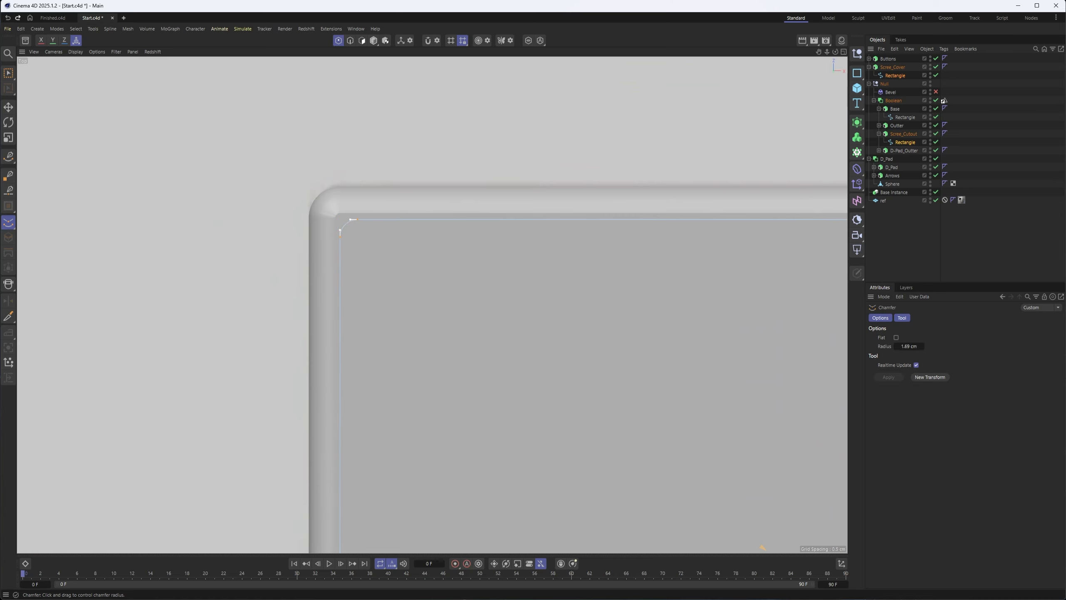
{"action": "right_click_drag", "start_coordinate": [270, 220], "coordinate": [203, 224], "text": "alt"}
{"action": "key", "text": "F1"}
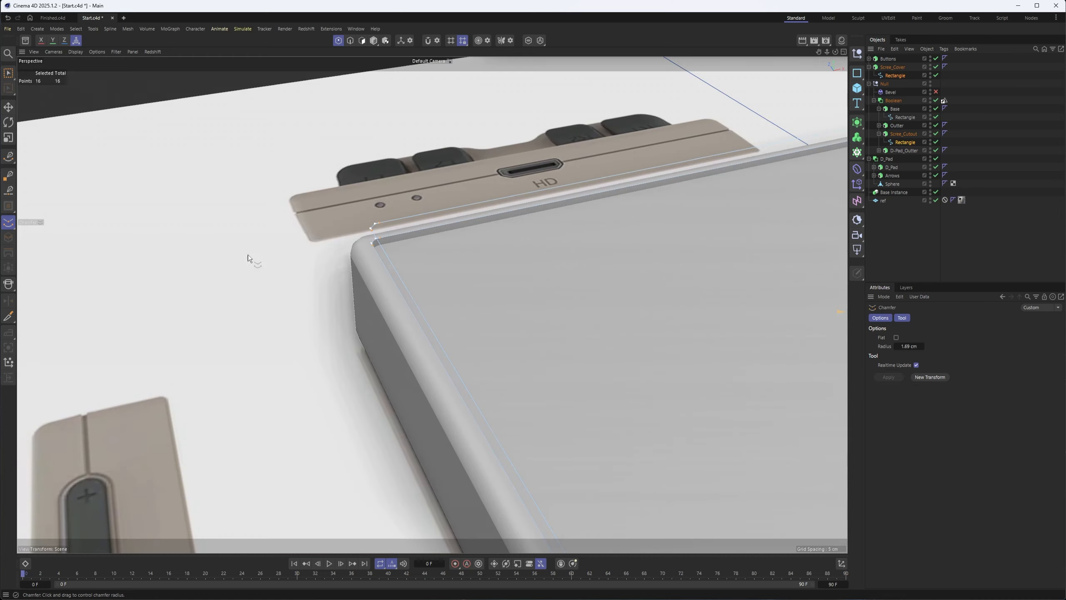
Step: Return from point editing to model mode with the Move tool active and inspect the rounded screen recess corners
{"action": "left_click_drag", "start_coordinate": [420, 345], "coordinate": [422, 278], "text": "alt"}
{"action": "left_click", "coordinate": [374, 41]}
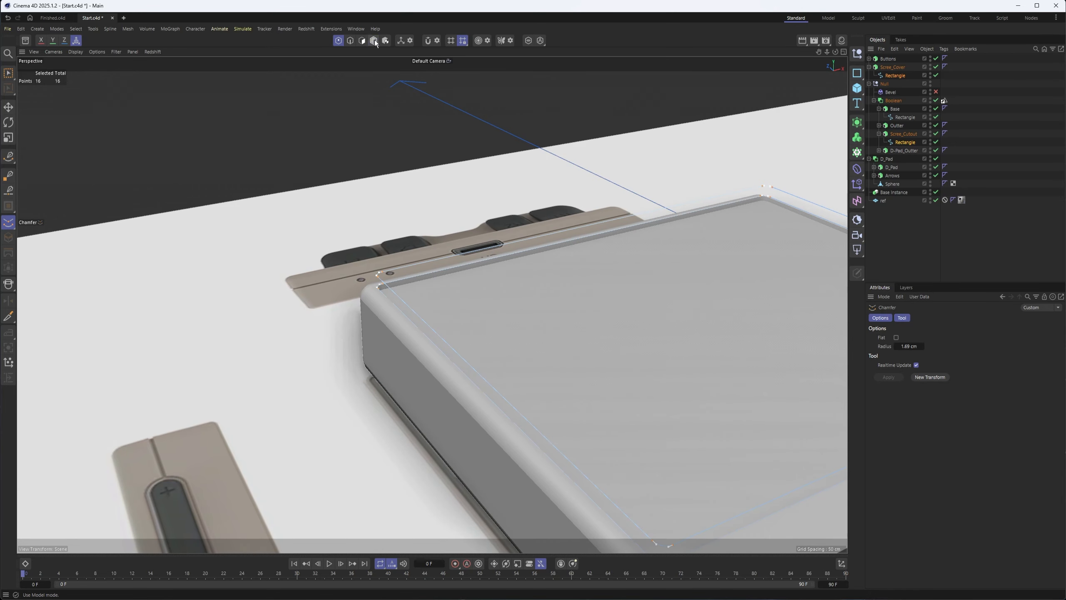
{"action": "left_click_drag", "start_coordinate": [554, 304], "coordinate": [342, 235], "text": "alt"}
{"action": "key", "text": "e"}
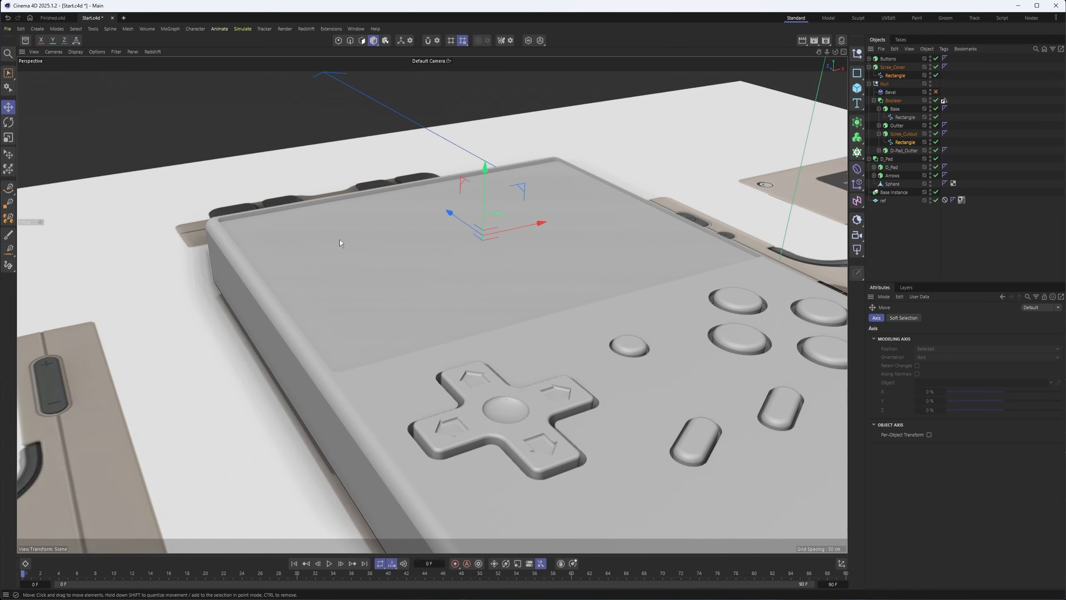
{"action": "middle_click_drag", "start_coordinate": [340, 240], "coordinate": [401, 322], "text": "alt"}
{"action": "left_click_drag", "start_coordinate": [401, 323], "coordinate": [416, 372], "text": "alt"}
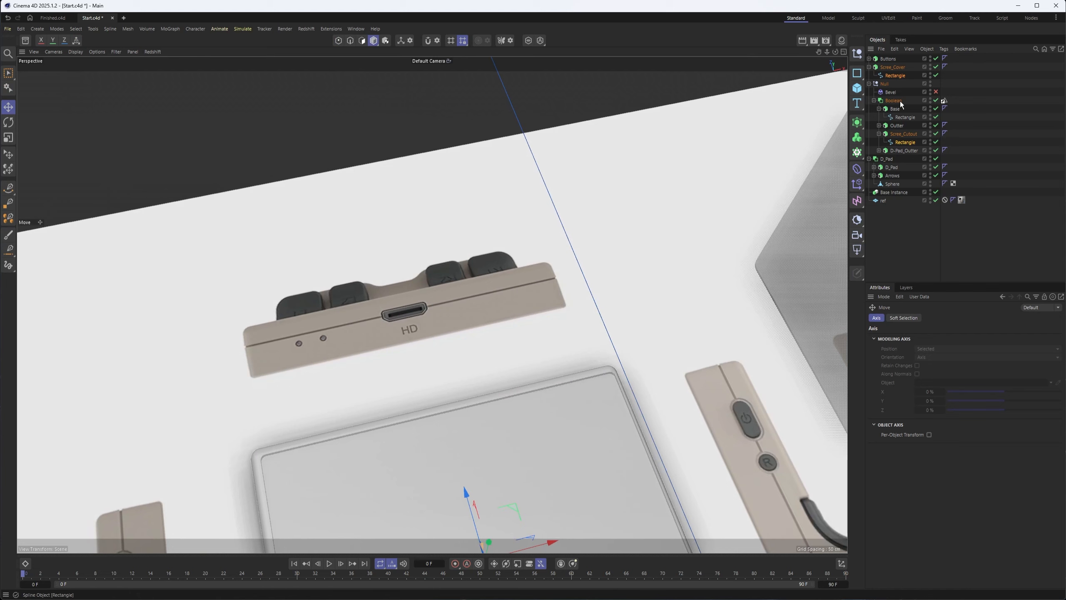
Step: Hide the Null group holding the front body in the viewport and compare the screen cover with the reference image
{"action": "double_click", "coordinate": [930, 82]}
{"action": "middle_click_drag", "start_coordinate": [477, 405], "coordinate": [503, 185], "text": "alt"}
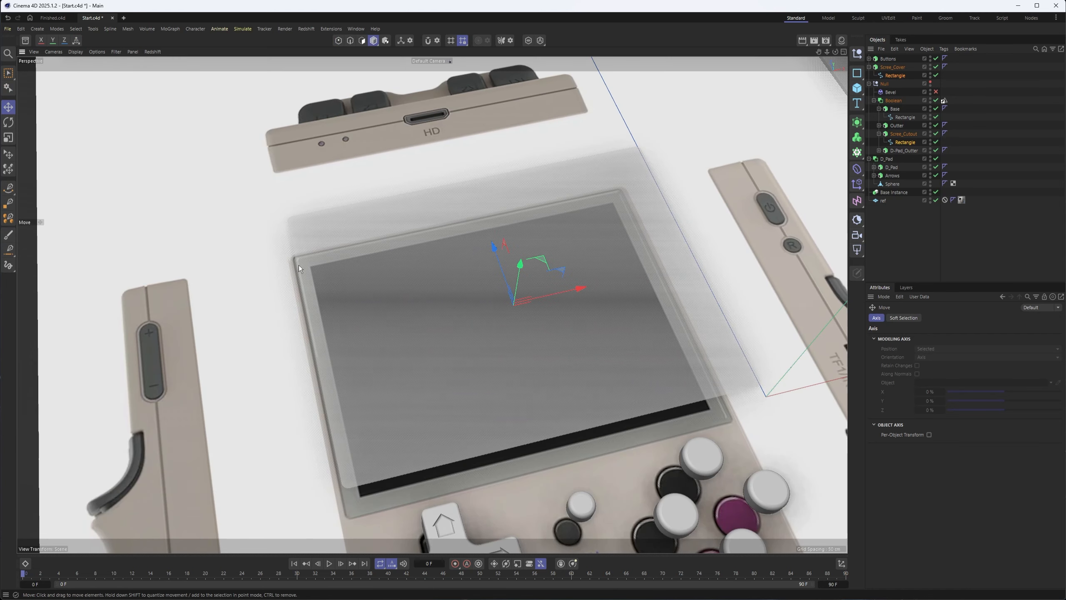
{"action": "left_click_drag", "start_coordinate": [470, 287], "coordinate": [510, 250], "text": "alt"}
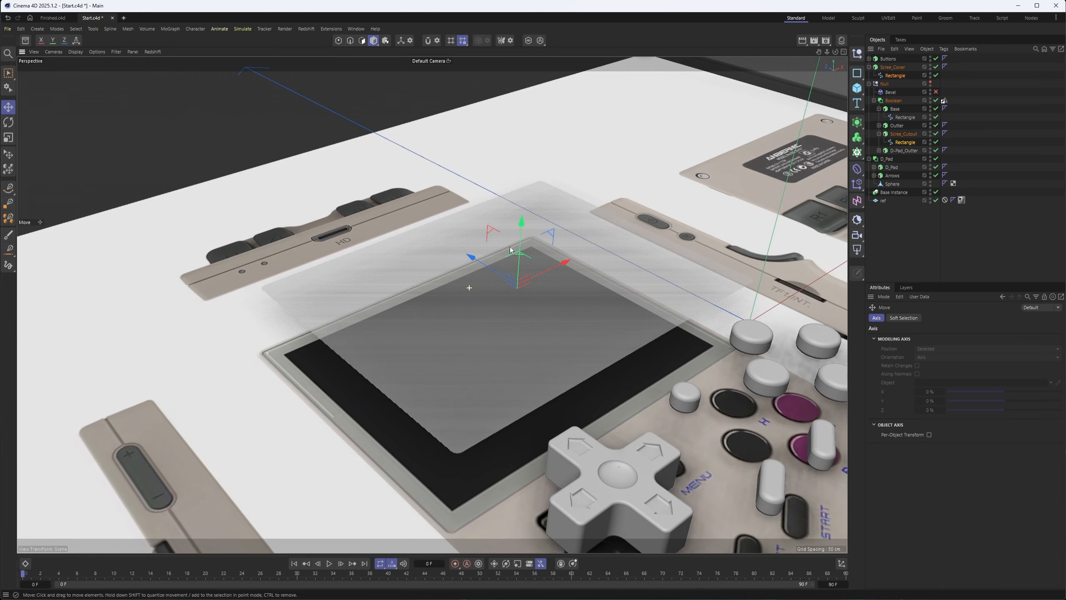
{"action": "key", "text": "F2"}
{"action": "middle_click_drag", "start_coordinate": [382, 267], "coordinate": [392, 268], "text": "alt"}
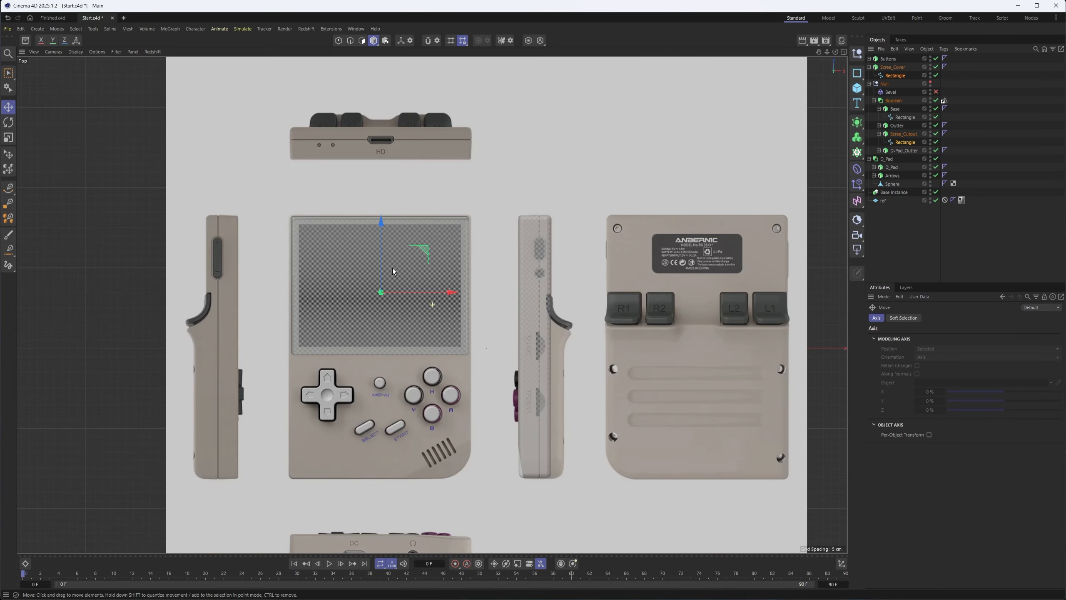
{"action": "key", "text": "F1"}
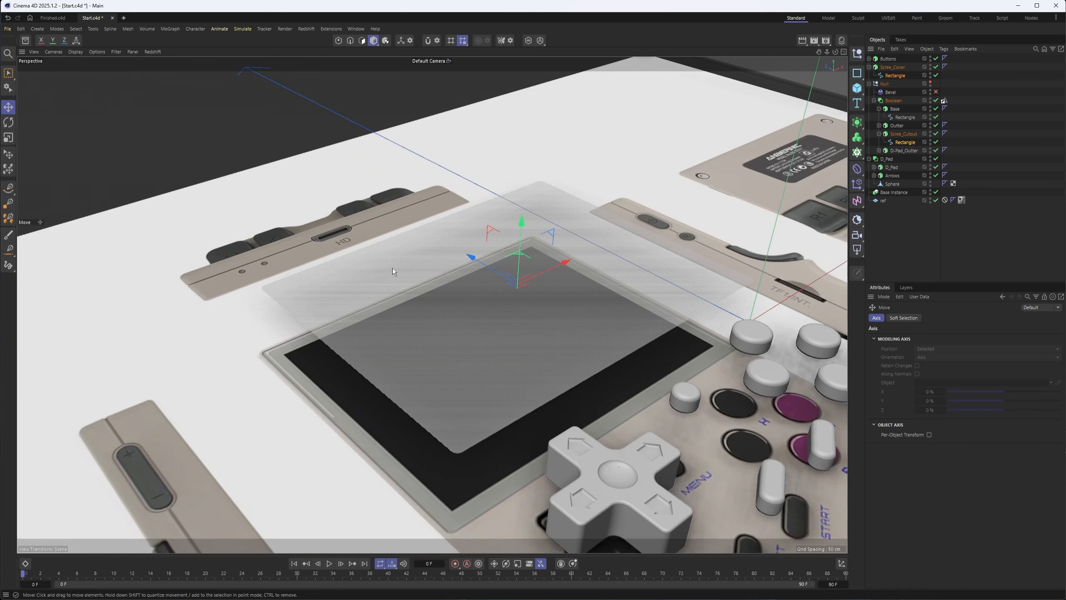
Step: Duplicate Scree_Cover directly above the original and rename the copy Screen
{"action": "left_click", "coordinate": [469, 301]}
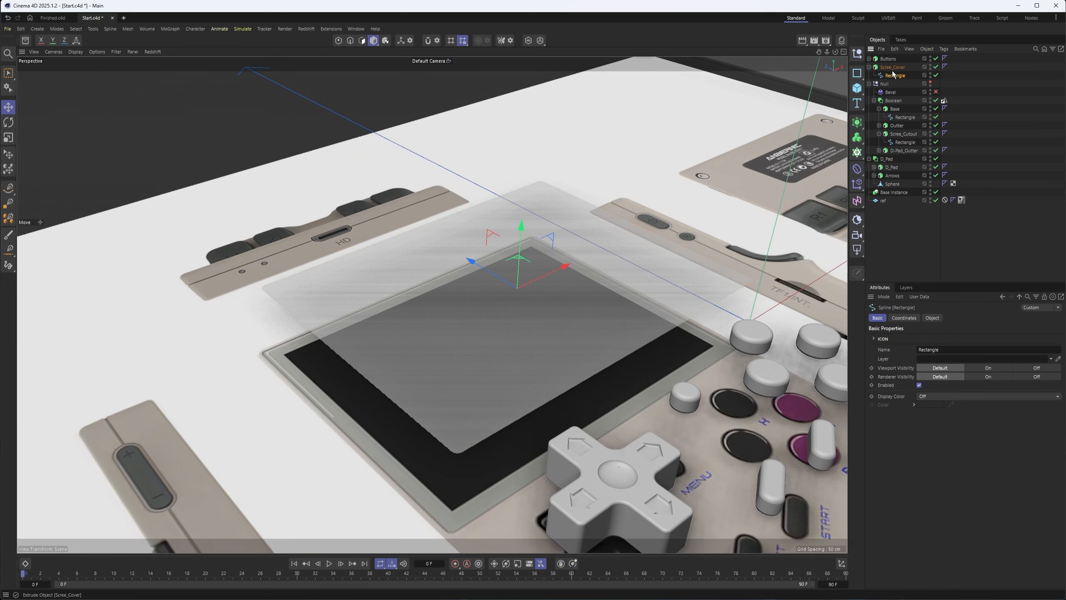
{"action": "left_click", "coordinate": [869, 67]}
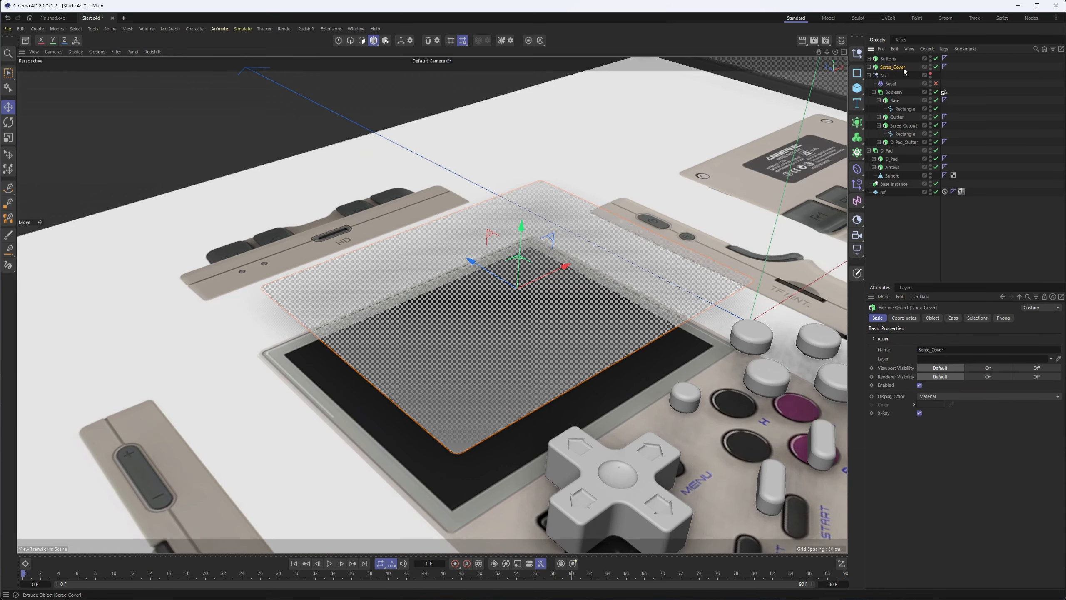
{"action": "left_click_drag", "start_coordinate": [893, 66], "coordinate": [893, 64], "text": "ctrl"}
{"action": "double_click", "coordinate": [898, 67]}
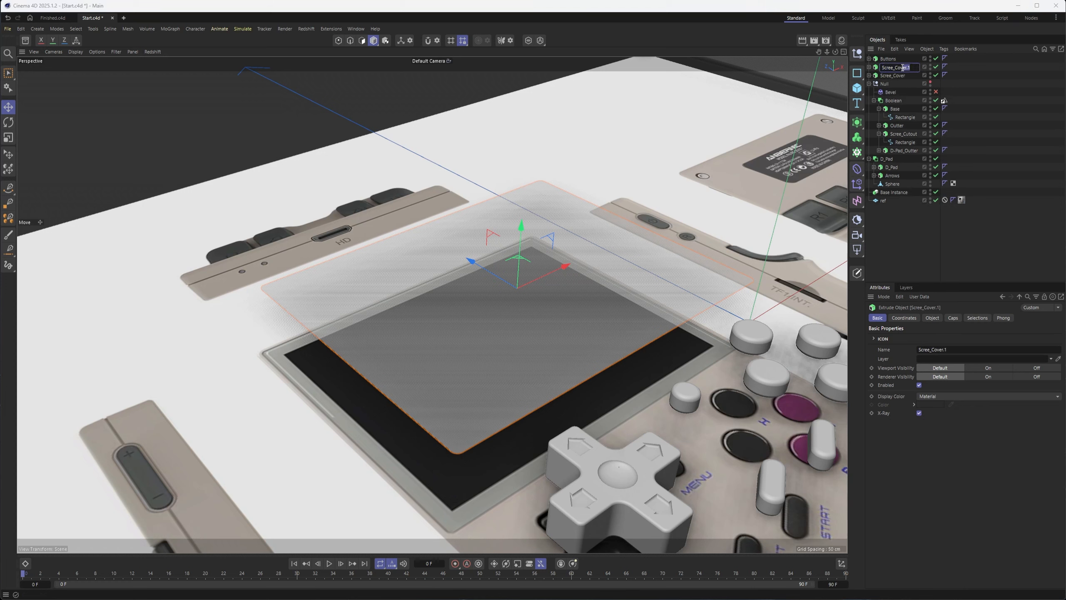
{"action": "type", "text": "n"}
{"action": "key", "text": "BackSpace"}
{"action": "key", "text": "BackSpace"}
{"action": "type", "text": "n"}
{"action": "key", "text": "Return"}
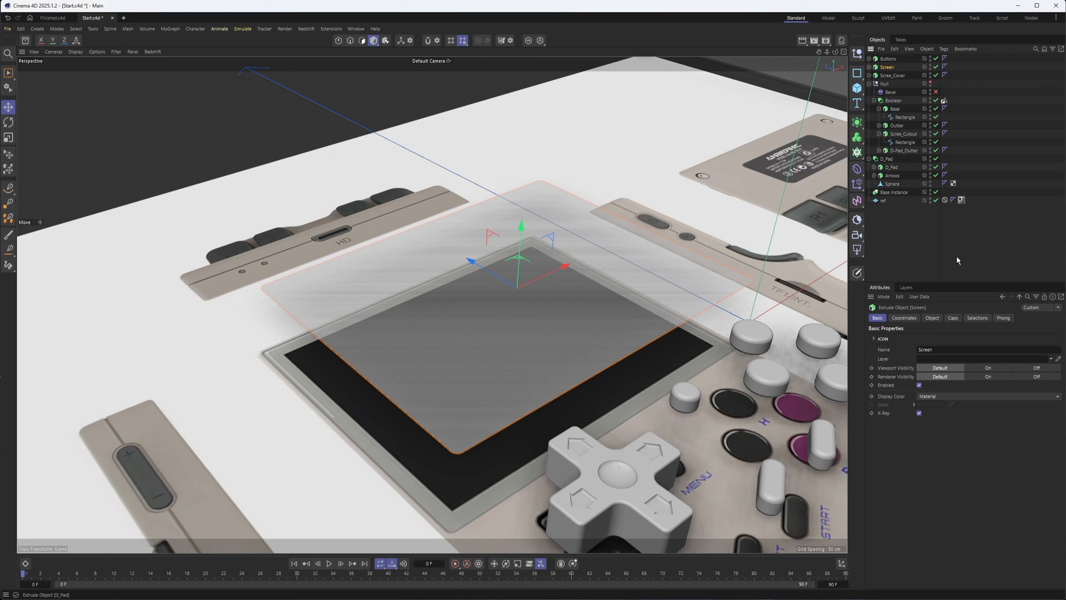
Step: Isolate the Screen object in the viewport and switch its Rectangle spline to point editing
{"action": "left_click", "coordinate": [953, 317]}
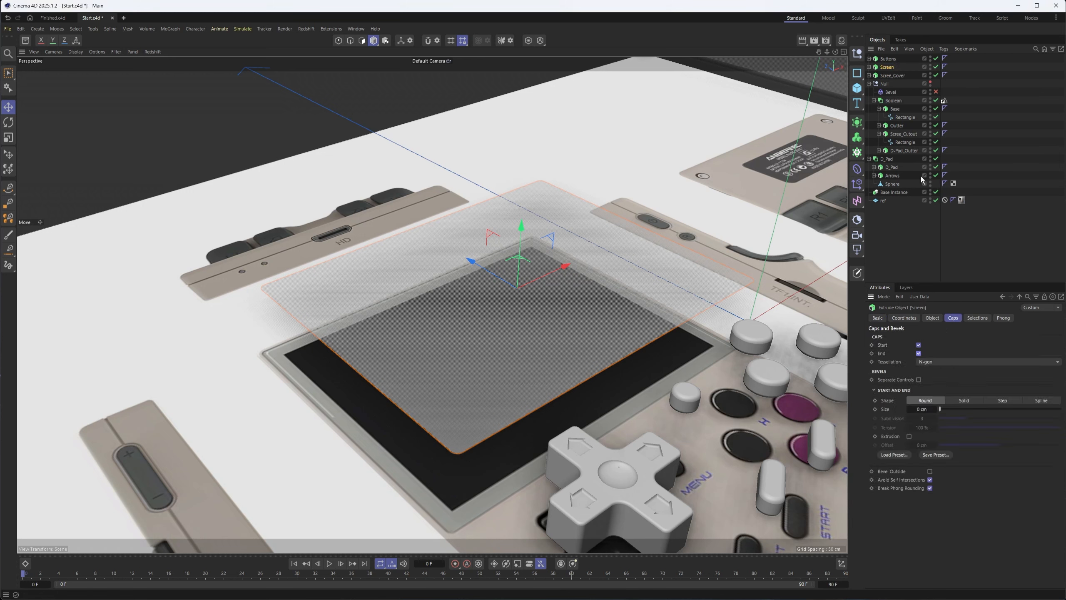
{"action": "left_click", "coordinate": [869, 68]}
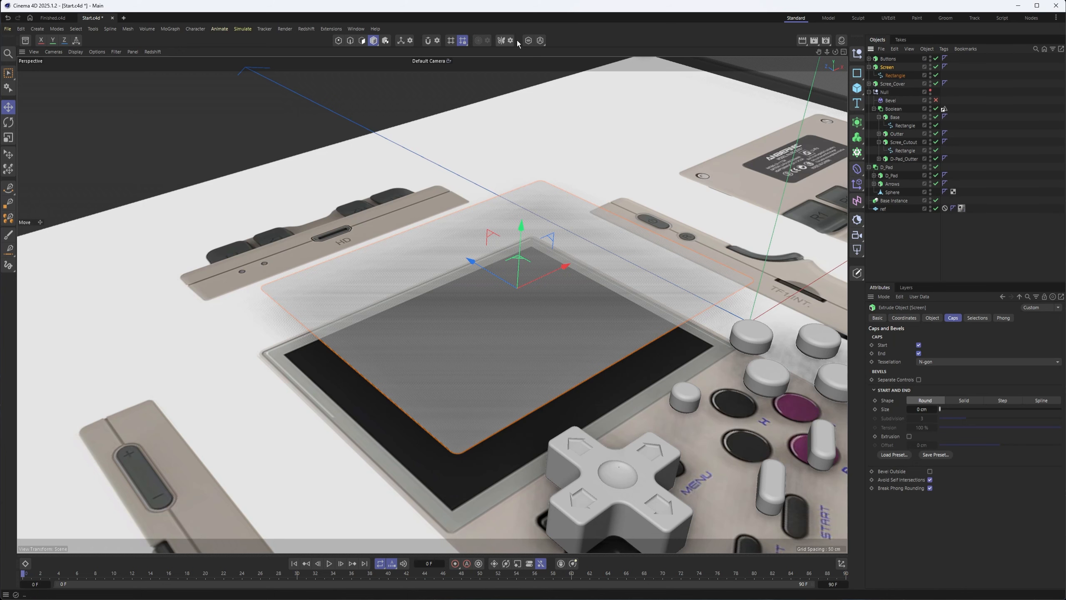
{"action": "left_click", "coordinate": [529, 40]}
{"action": "left_click_drag", "start_coordinate": [504, 298], "coordinate": [435, 357], "text": "alt"}
{"action": "left_click", "coordinate": [936, 67]}
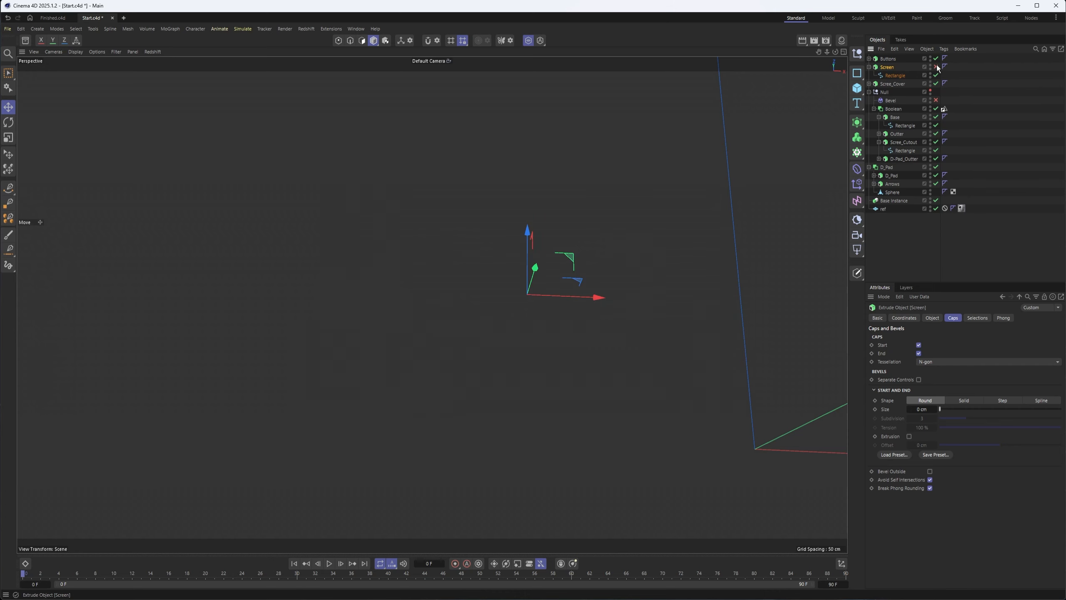
{"action": "left_click", "coordinate": [936, 67]}
{"action": "left_click", "coordinate": [894, 76]}
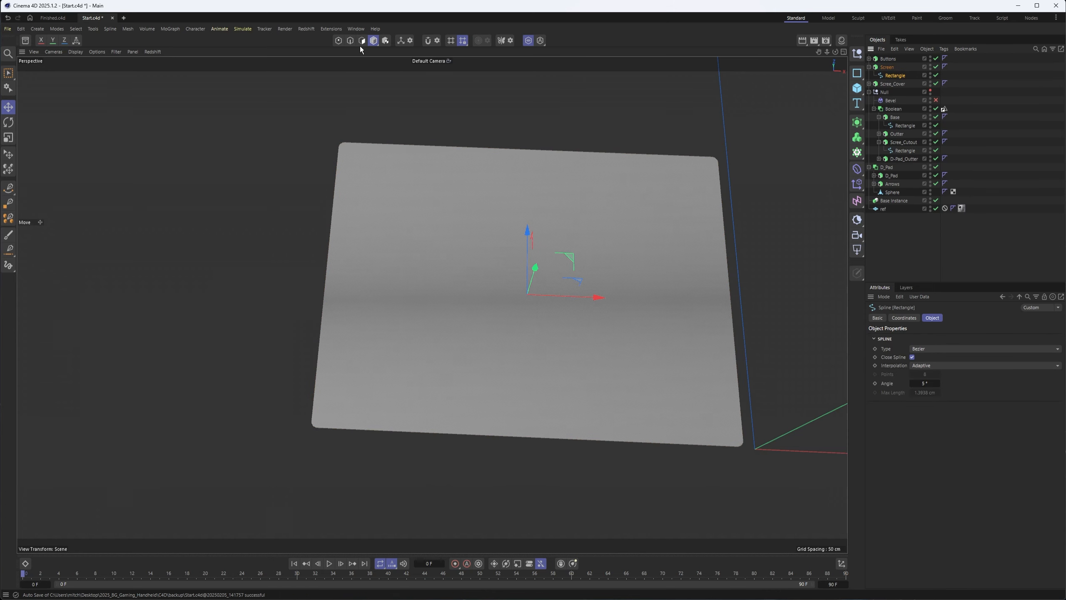
{"action": "left_click", "coordinate": [338, 42]}
{"action": "middle_click_drag", "start_coordinate": [498, 209], "coordinate": [476, 212], "text": "alt"}
{"action": "left_click_drag", "start_coordinate": [475, 212], "coordinate": [440, 219], "text": "alt"}
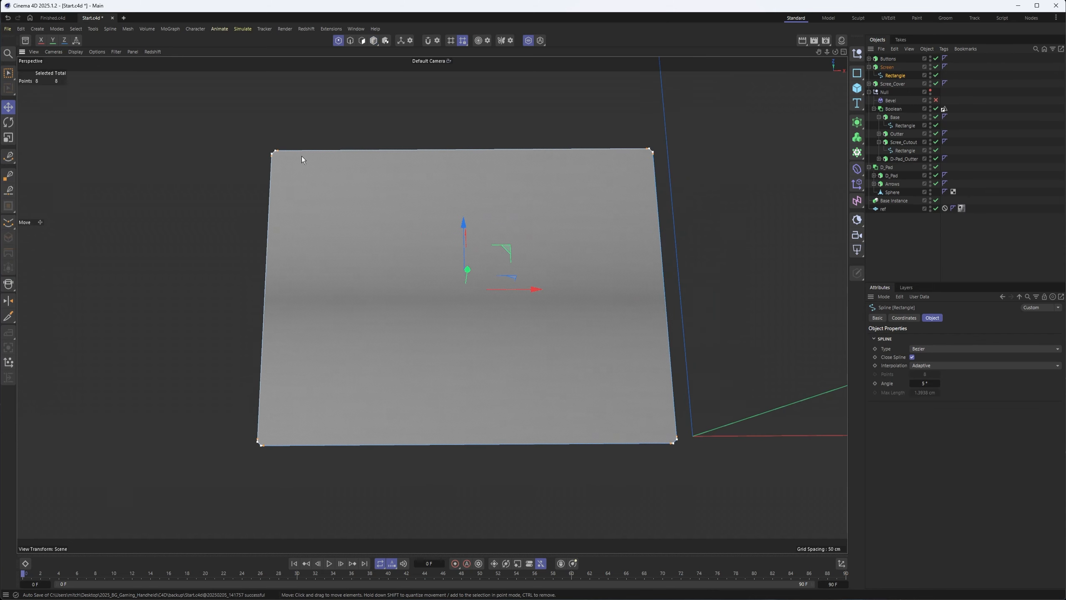
Step: Select all points of Screen's Rectangle spline and apply Hard Interpolation to them
{"action": "left_click", "coordinate": [8, 73]}
{"action": "left_click_drag", "start_coordinate": [208, 110], "coordinate": [794, 506]}
{"action": "right_click", "coordinate": [703, 119]}
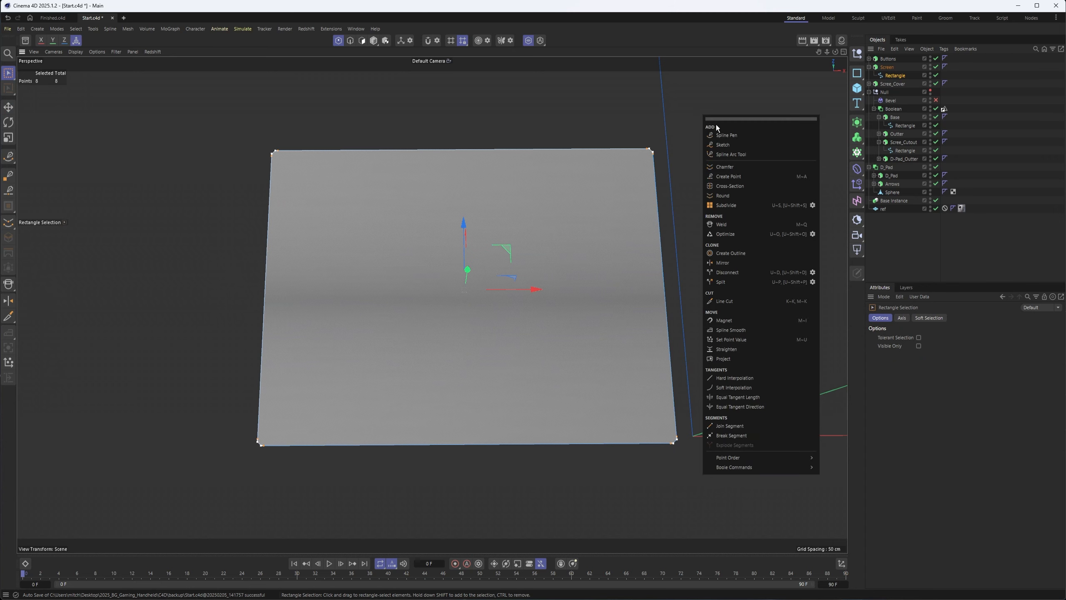
{"action": "left_click", "coordinate": [748, 378]}
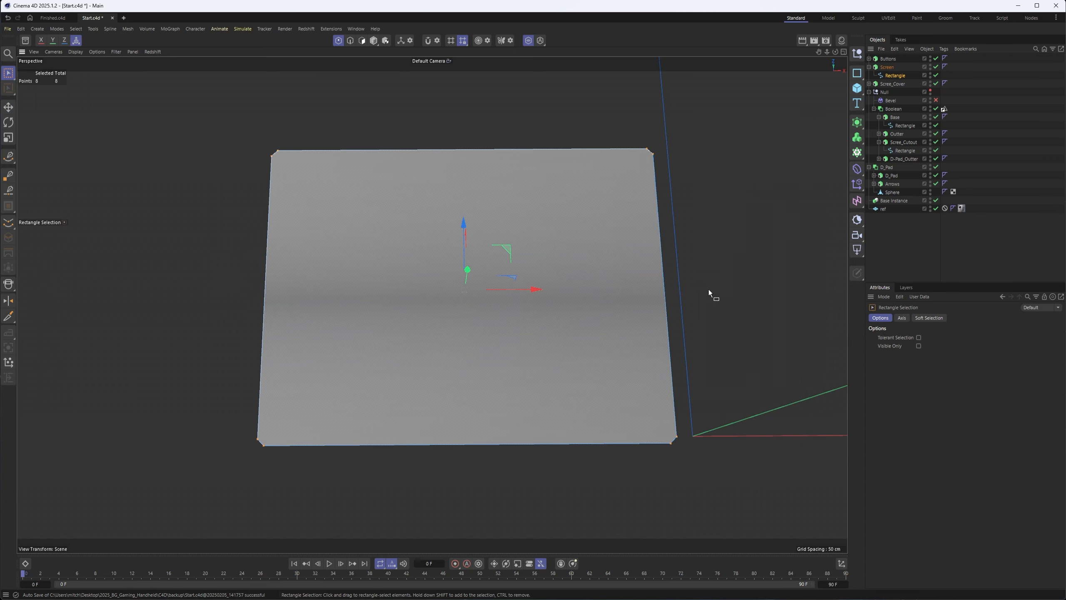
Step: Delete the uppermost and lowermost pairs of corner points in the top view, leaving a sharp four-point rectangle
{"action": "key", "text": "F2"}
{"action": "scroll", "coordinate": [369, 243], "scroll_direction": "up", "scroll_amount": 5}
{"action": "scroll", "coordinate": [357, 220], "scroll_direction": "up", "scroll_amount": 2}
{"action": "scroll", "coordinate": [323, 223], "scroll_direction": "down", "scroll_amount": 6}
{"action": "middle_click_drag", "start_coordinate": [404, 223], "coordinate": [299, 163]}
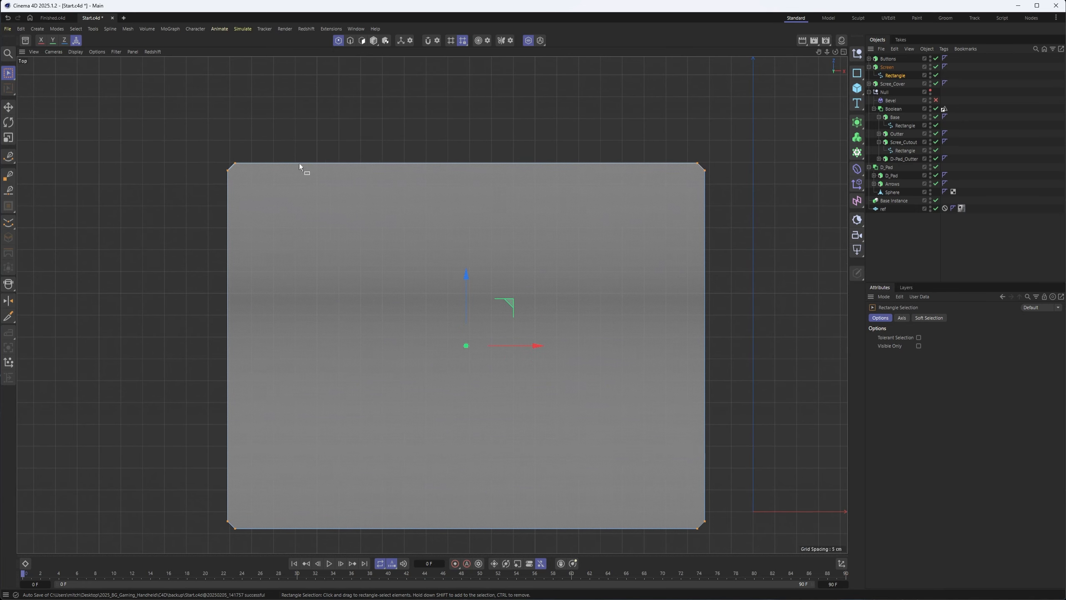
{"action": "left_click_drag", "start_coordinate": [225, 143], "coordinate": [700, 179]}
{"action": "key", "text": "Delete"}
{"action": "left_click_drag", "start_coordinate": [229, 524], "coordinate": [701, 549]}
{"action": "key", "text": "Delete"}
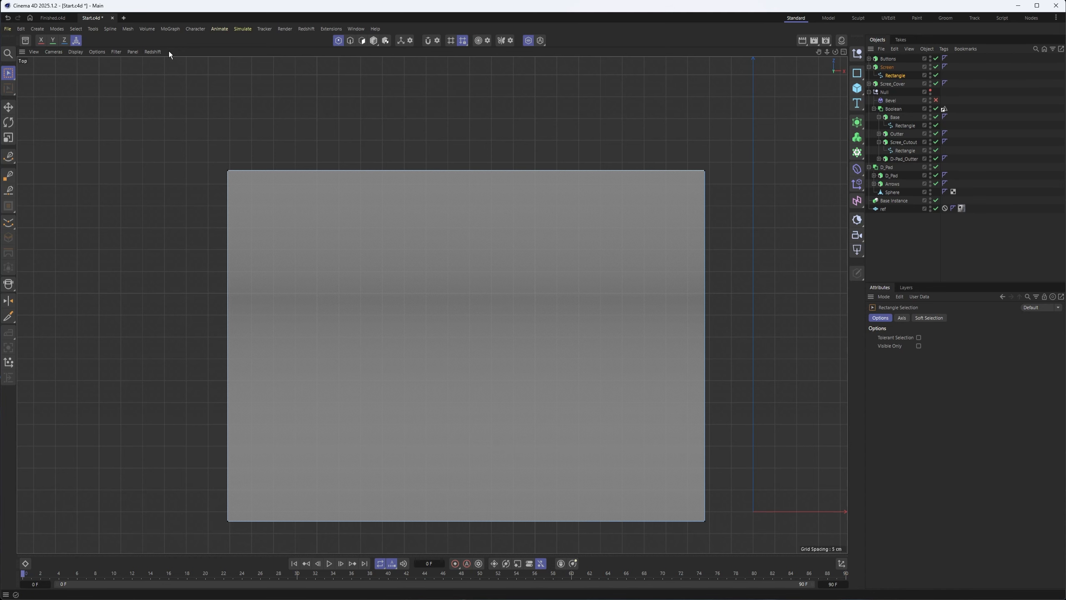
Step: End the isolation, scale the Rectangle's points horizontally and vertically to the reference's dark screen area, and return to model mode
{"action": "left_click", "coordinate": [531, 41]}
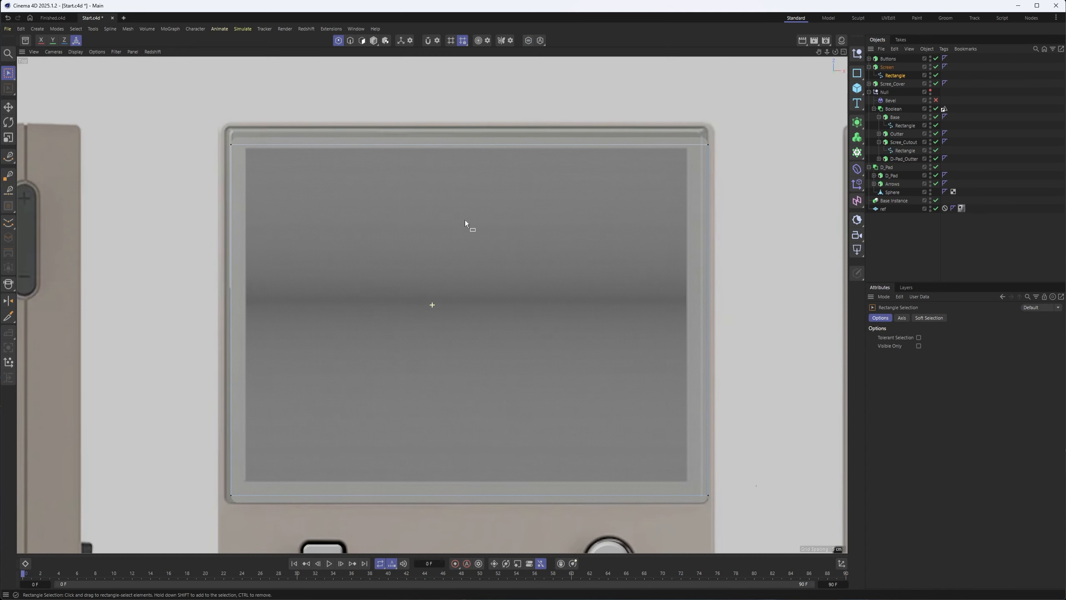
{"action": "left_click_drag", "start_coordinate": [193, 129], "coordinate": [717, 513]}
{"action": "key", "text": "t"}
{"action": "left_click_drag", "start_coordinate": [536, 318], "coordinate": [535, 320]}
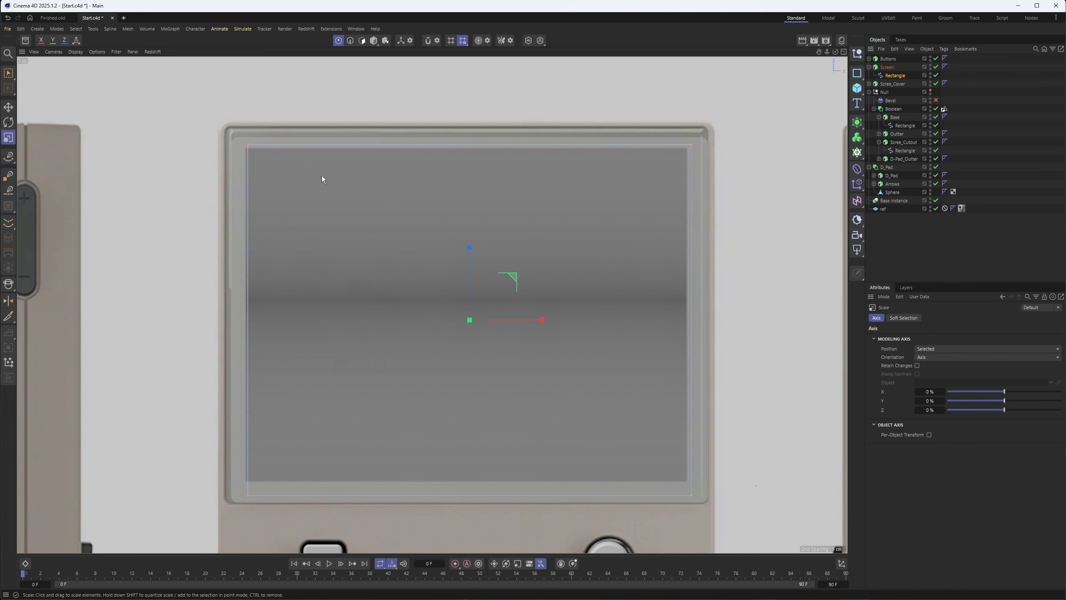
{"action": "left_click_drag", "start_coordinate": [470, 247], "coordinate": [470, 248]}
{"action": "key", "text": "e"}
{"action": "left_click", "coordinate": [373, 41]}
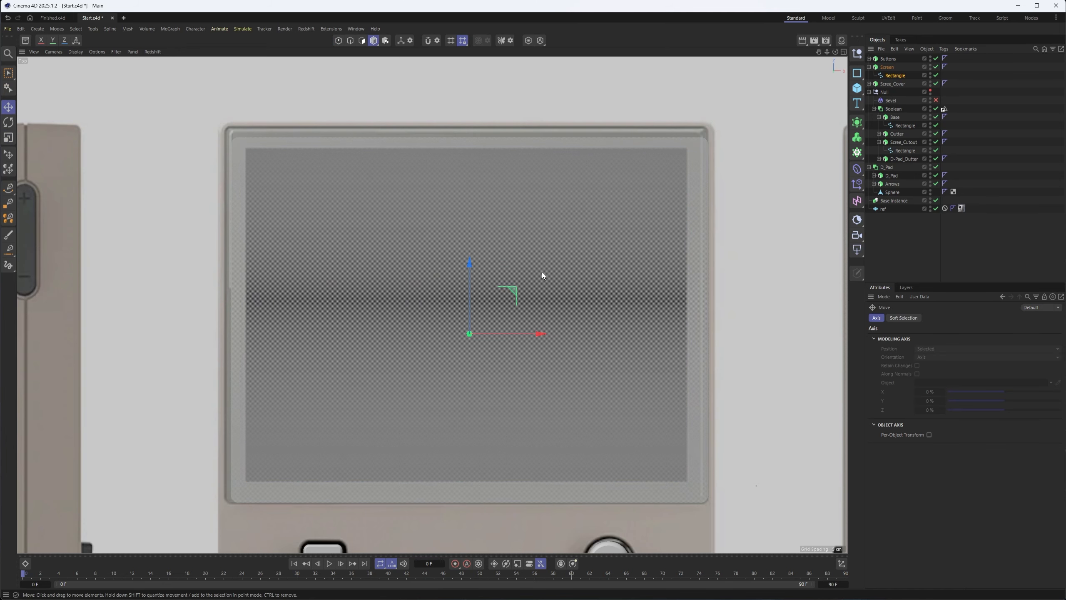
Step: Set the Screen object's extrusion offset to 5 cm
{"action": "key", "text": "F1"}
{"action": "left_click_drag", "start_coordinate": [376, 357], "coordinate": [437, 273], "text": "alt"}
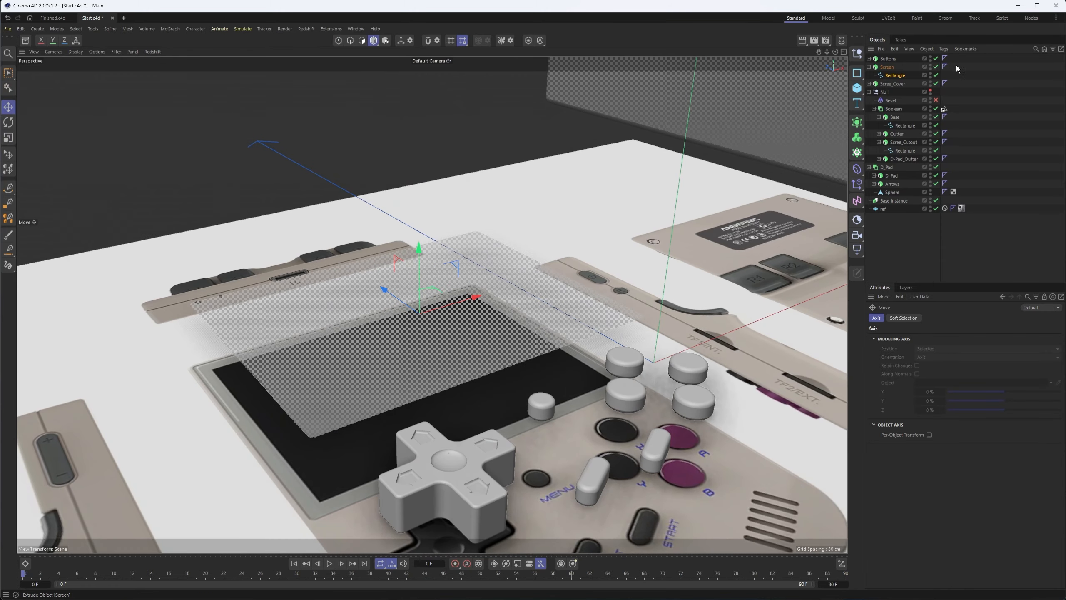
{"action": "left_click", "coordinate": [887, 67]}
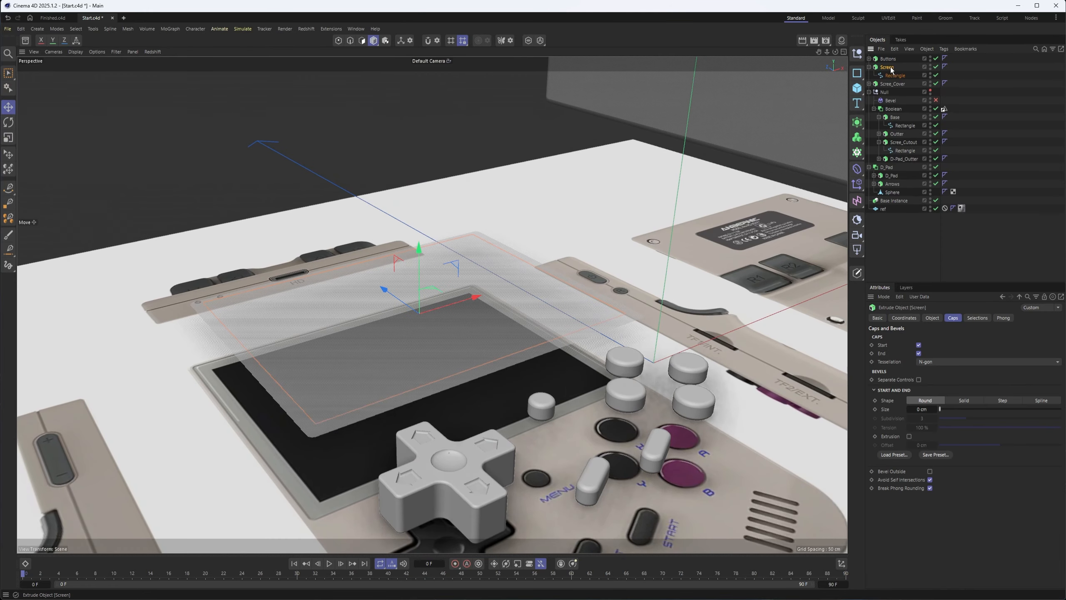
{"action": "left_click", "coordinate": [931, 317]}
{"action": "left_click_drag", "start_coordinate": [950, 346], "coordinate": [950, 344]}
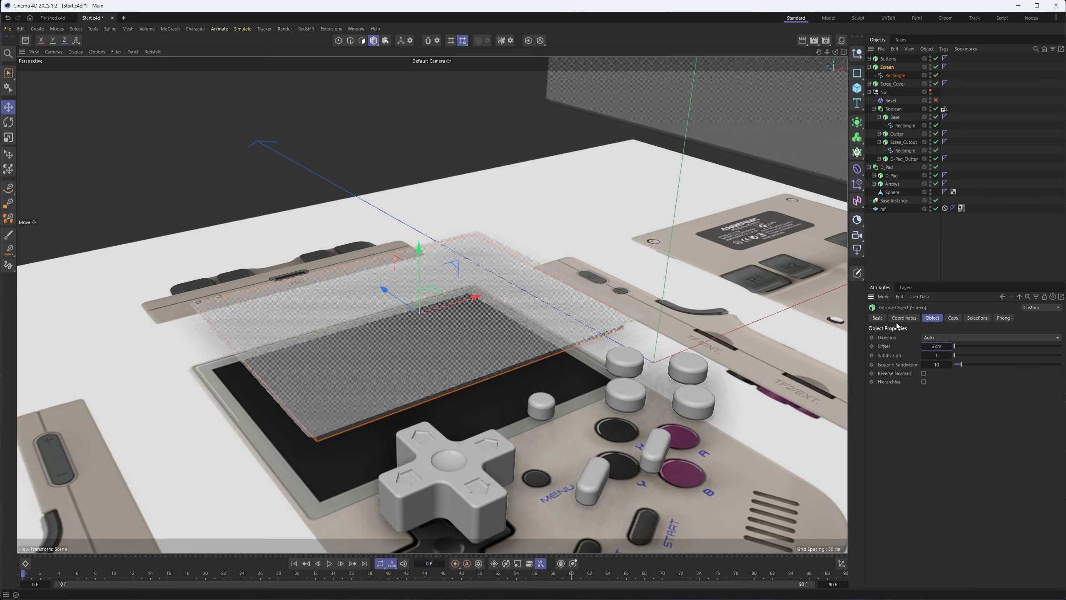
Step: Set the Screen object's display color mode to Custom
{"action": "left_click", "coordinate": [877, 318]}
{"action": "left_click", "coordinate": [934, 397]}
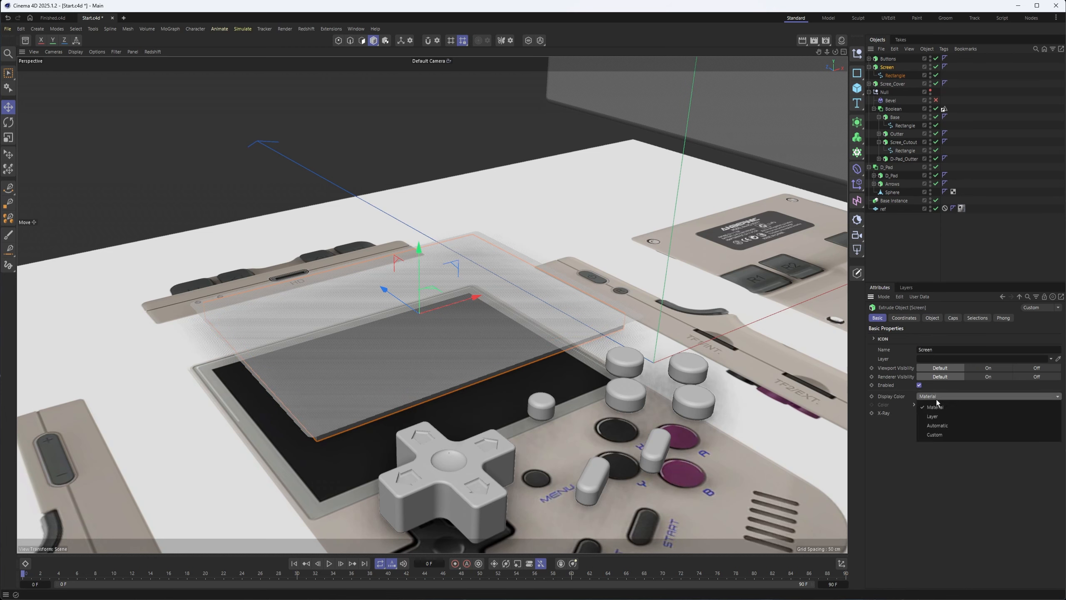
{"action": "left_click", "coordinate": [947, 433]}
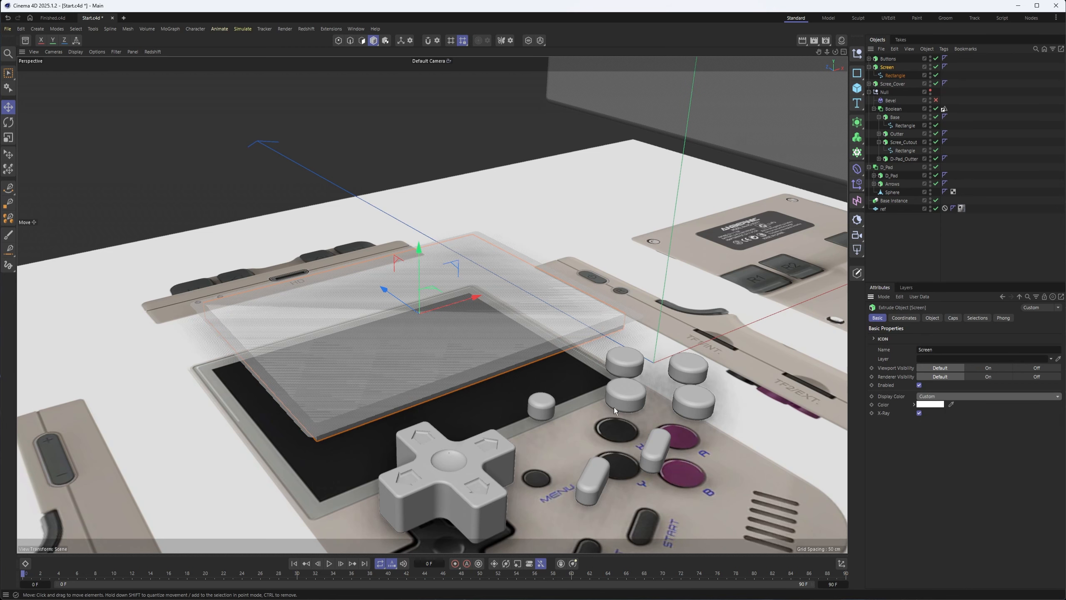
Step: Set the Screen object's custom display color to near-black, RGB 20, 20, 20
{"action": "left_click", "coordinate": [930, 404]}
{"action": "left_click_drag", "start_coordinate": [866, 466], "coordinate": [848, 501]}
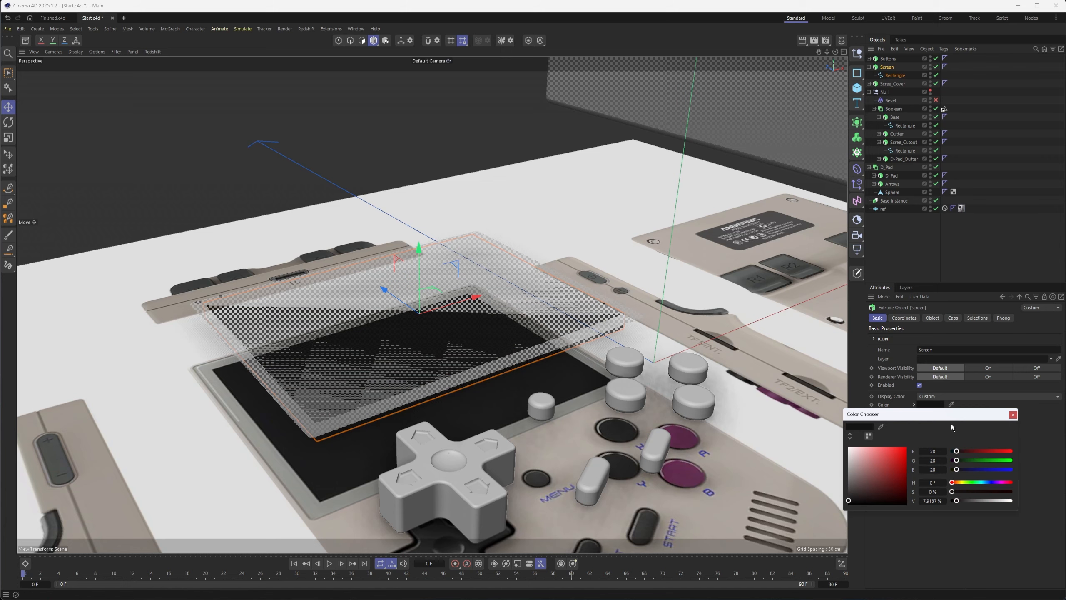
{"action": "left_click", "coordinate": [1013, 414]}
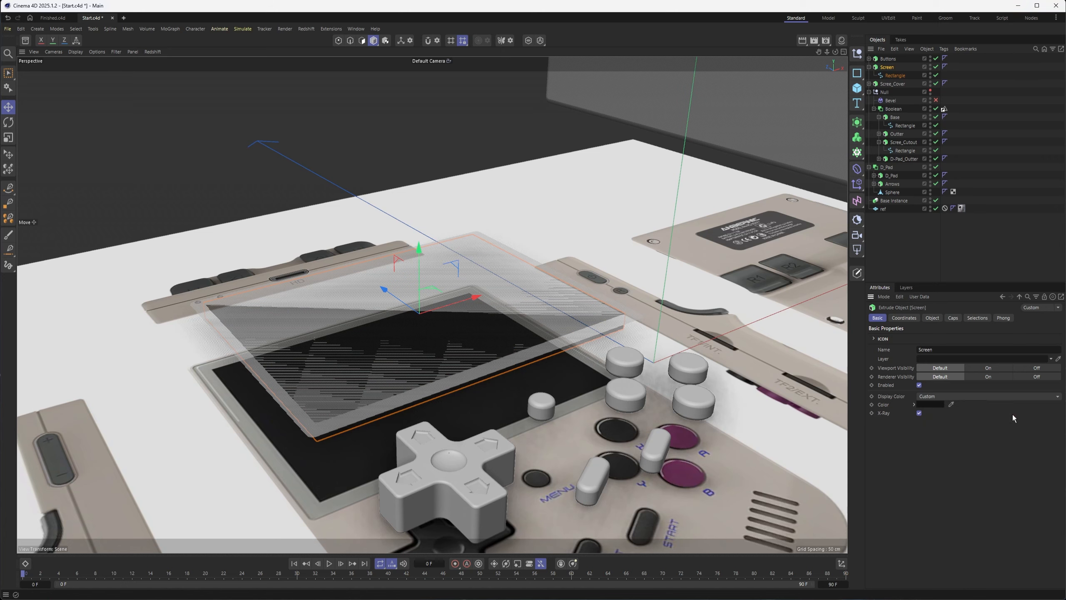
Step: Show the Null group containing the console body again and collapse the Screen object's hierarchy
{"action": "left_click", "coordinate": [930, 91]}
{"action": "middle_click_drag", "start_coordinate": [503, 332], "coordinate": [636, 335], "text": "alt"}
{"action": "mouse_move", "coordinate": [558, 343]}
{"action": "left_mouse_down", "text": "alt"}
{"action": "mouse_move", "coordinate": [592, 309]}
{"action": "mouse_move", "coordinate": [564, 352]}
{"action": "left_mouse_up", "text": "alt"}
{"action": "scroll", "coordinate": [563, 350], "scroll_direction": "up", "scroll_amount": 8}
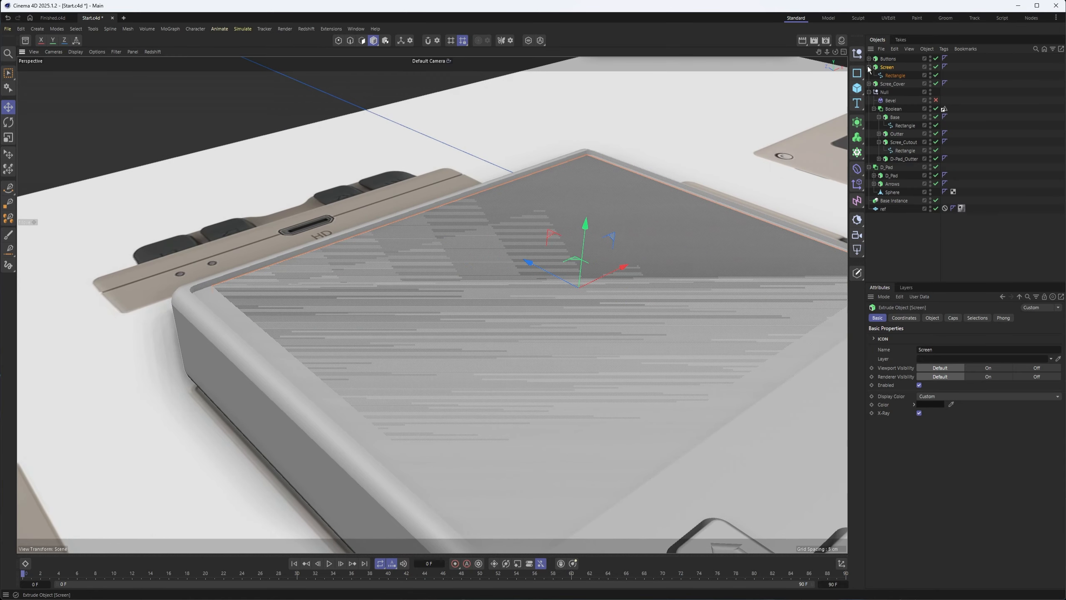
{"action": "left_click", "coordinate": [869, 67]}
{"action": "left_click_drag", "start_coordinate": [590, 227], "coordinate": [490, 301]}
{"action": "scroll", "coordinate": [558, 297], "scroll_direction": "down", "scroll_amount": 4}
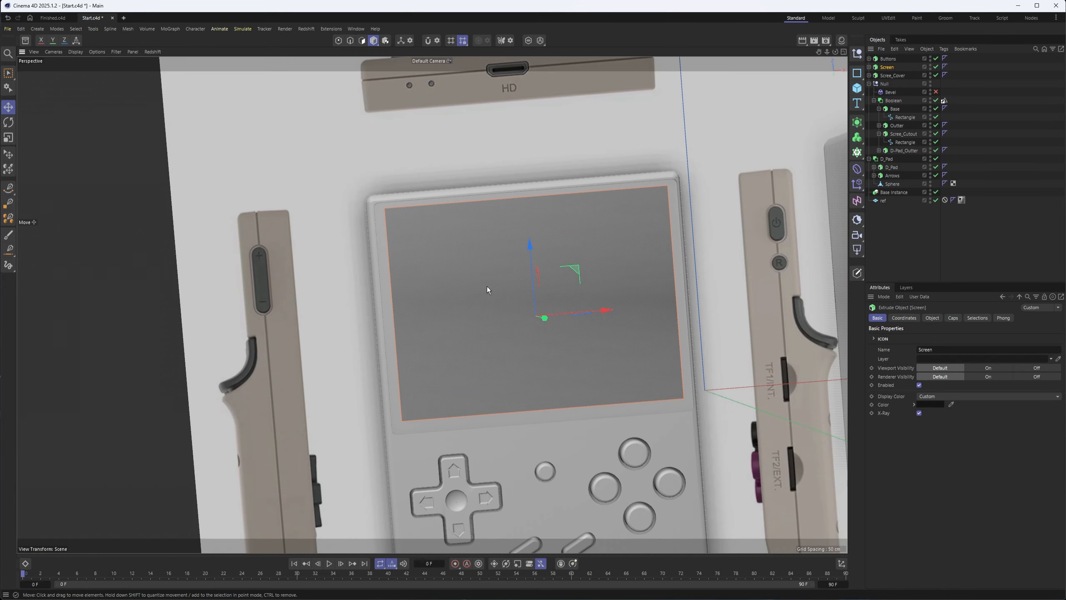
Step: In the top view, select all points of the Screen's Rectangle and scale them horizontally to about 103%
{"action": "key", "text": "F2"}
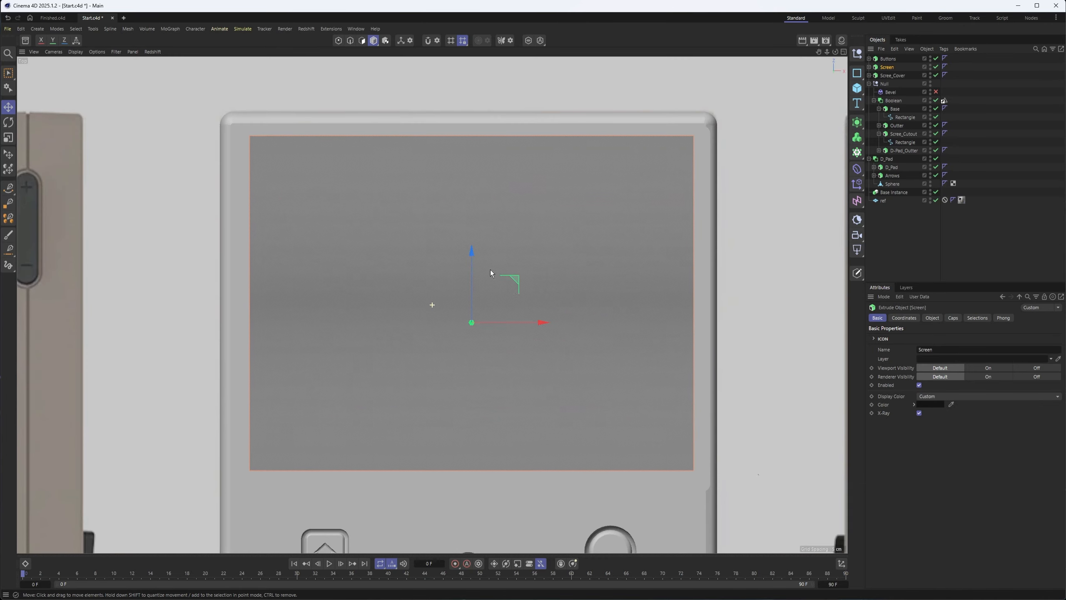
{"action": "scroll", "coordinate": [490, 195], "scroll_direction": "down", "scroll_amount": 1}
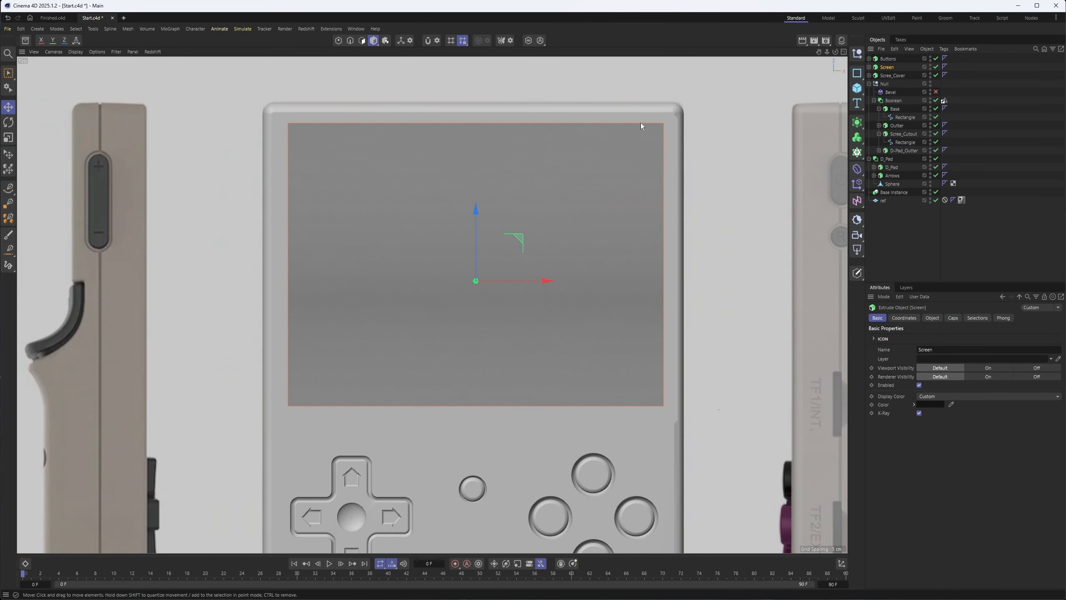
{"action": "left_click", "coordinate": [868, 67]}
{"action": "left_click", "coordinate": [894, 75]}
{"action": "left_click", "coordinate": [338, 40]}
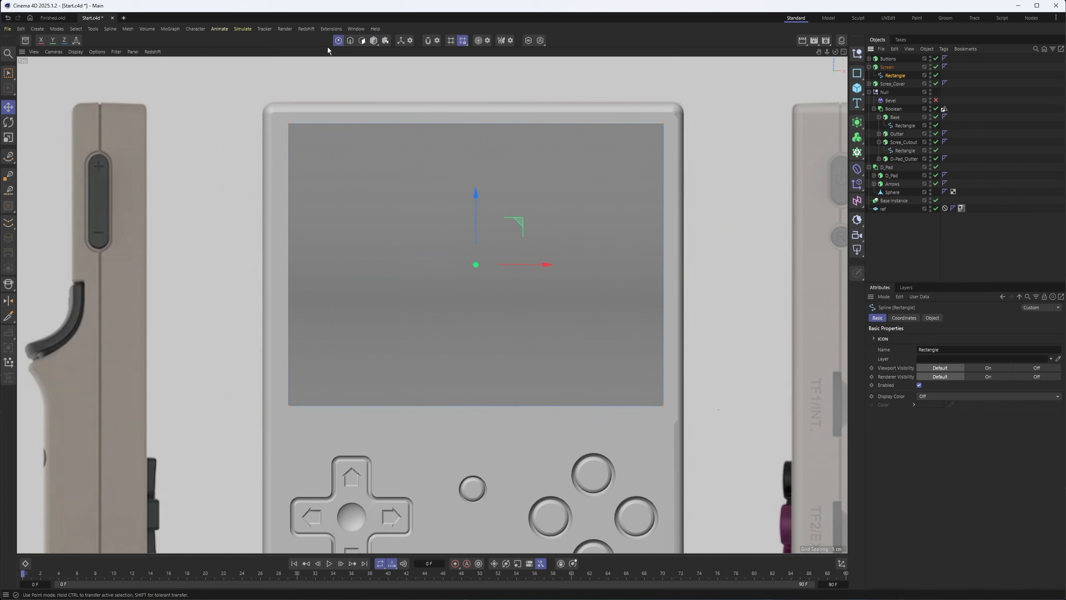
{"action": "left_click", "coordinate": [8, 73]}
{"action": "left_click", "coordinate": [40, 101]}
{"action": "left_click_drag", "start_coordinate": [286, 123], "coordinate": [656, 368]}
{"action": "key", "text": "t"}
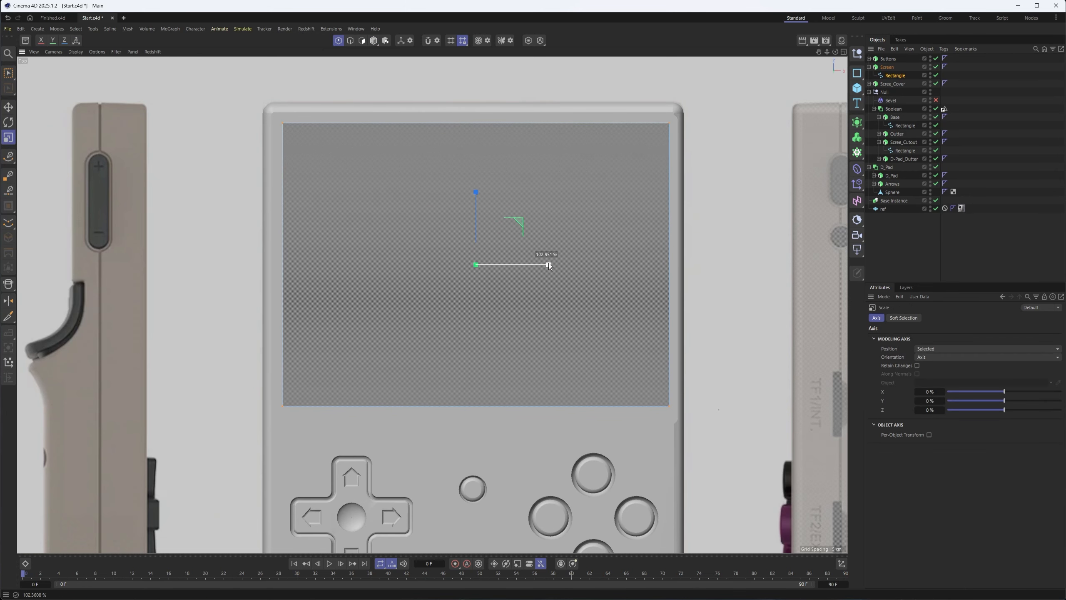
Step: Undo the oversized scaling of the Rectangle's points and enlarge them only slightly towards the edges of the screen recess
{"action": "left_click_drag", "start_coordinate": [323, 125], "coordinate": [718, 423]}
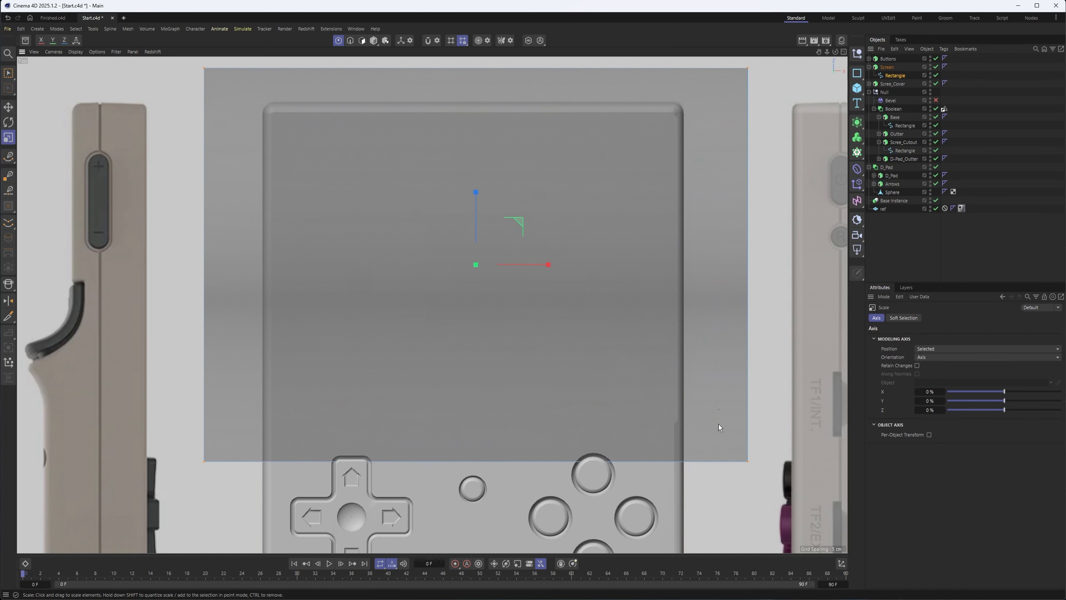
{"action": "key", "text": "ctrl+z"}
{"action": "left_click_drag", "start_coordinate": [473, 189], "coordinate": [473, 191]}
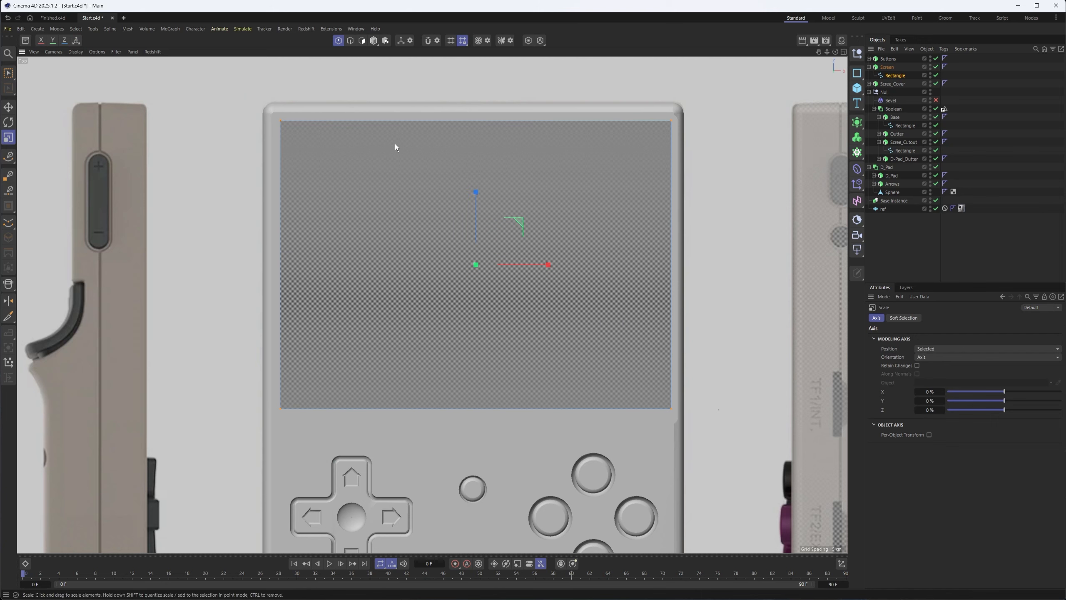
Step: Display the mesh lines in the top view, lower the Rectangle's two bottom points slightly, and return to model mode in perspective
{"action": "left_click", "coordinate": [75, 52]}
{"action": "left_click", "coordinate": [100, 83]}
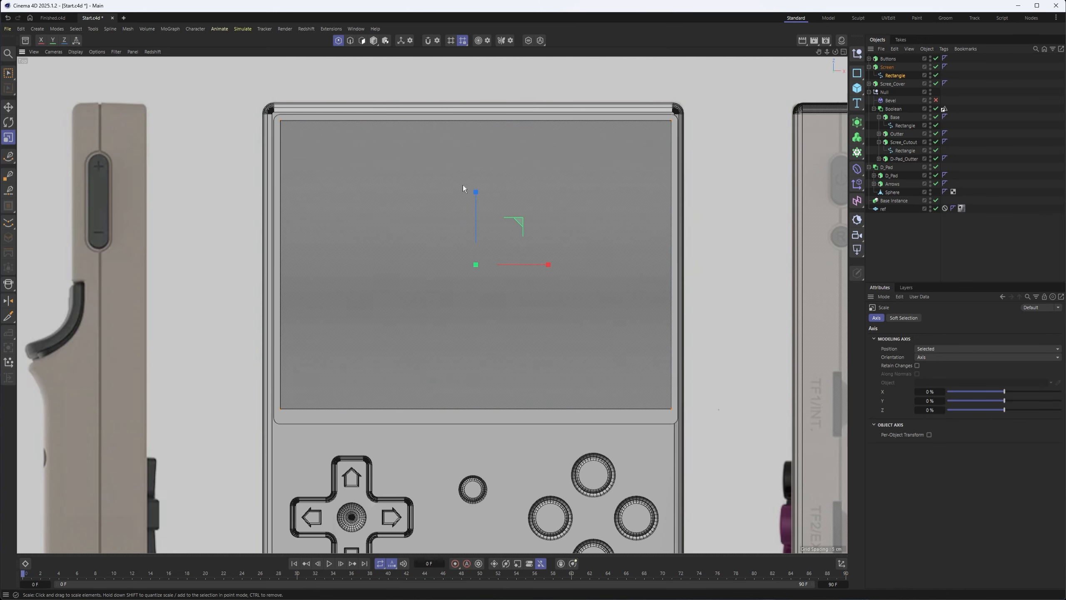
{"action": "key", "text": "0"}
{"action": "left_click_drag", "start_coordinate": [255, 388], "coordinate": [768, 470]}
{"action": "left_click_drag", "start_coordinate": [475, 342], "coordinate": [474, 350]}
{"action": "key", "text": "F1"}
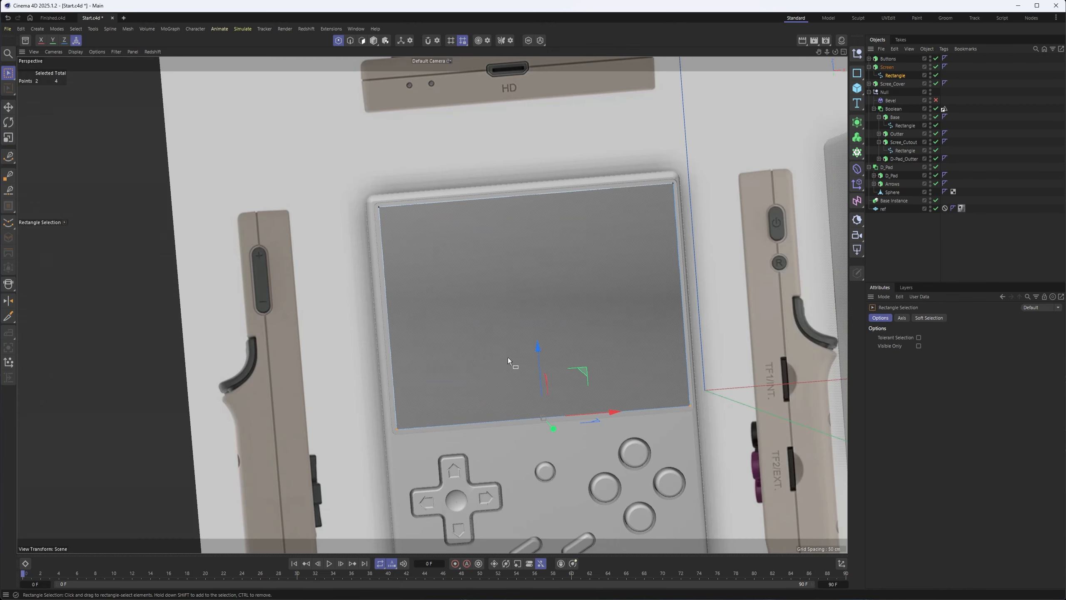
{"action": "left_click_drag", "start_coordinate": [462, 433], "coordinate": [517, 327], "text": "alt"}
{"action": "left_click_drag", "start_coordinate": [418, 432], "coordinate": [613, 372], "text": "alt"}
{"action": "scroll", "coordinate": [559, 374], "scroll_direction": "up", "scroll_amount": 6}
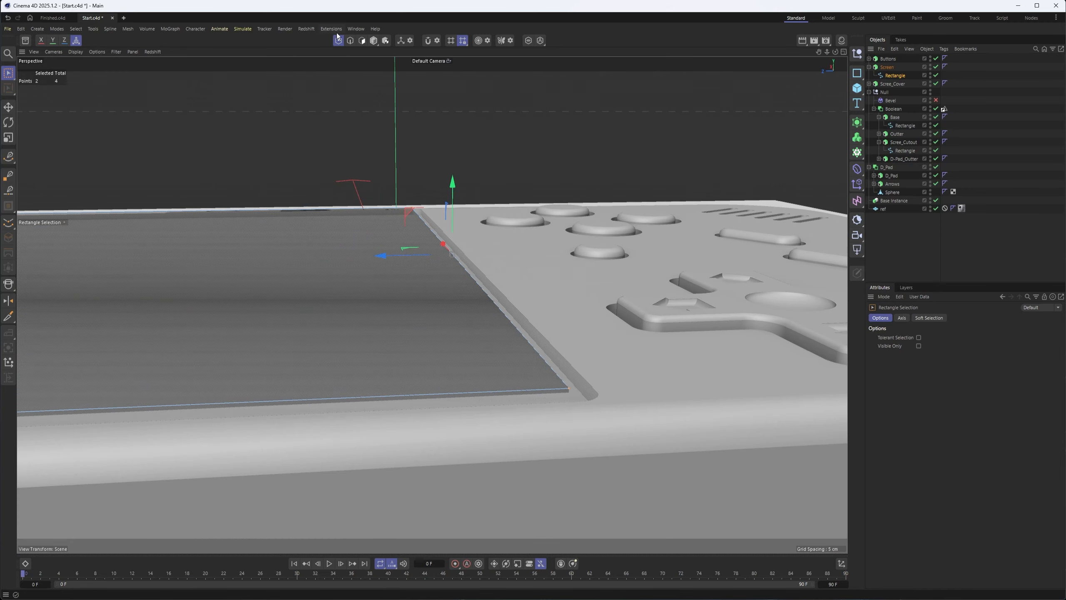
{"action": "left_click", "coordinate": [374, 40]}
{"action": "left_click_drag", "start_coordinate": [155, 189], "coordinate": [155, 191]}
Step: Examine the assembled console front and the side views in the reference image from several angles
{"action": "left_click_drag", "start_coordinate": [473, 325], "coordinate": [453, 352], "text": "alt"}
{"action": "right_click_drag", "start_coordinate": [454, 352], "coordinate": [309, 312], "text": "alt"}
{"action": "left_click_drag", "start_coordinate": [432, 305], "coordinate": [450, 340], "text": "alt"}
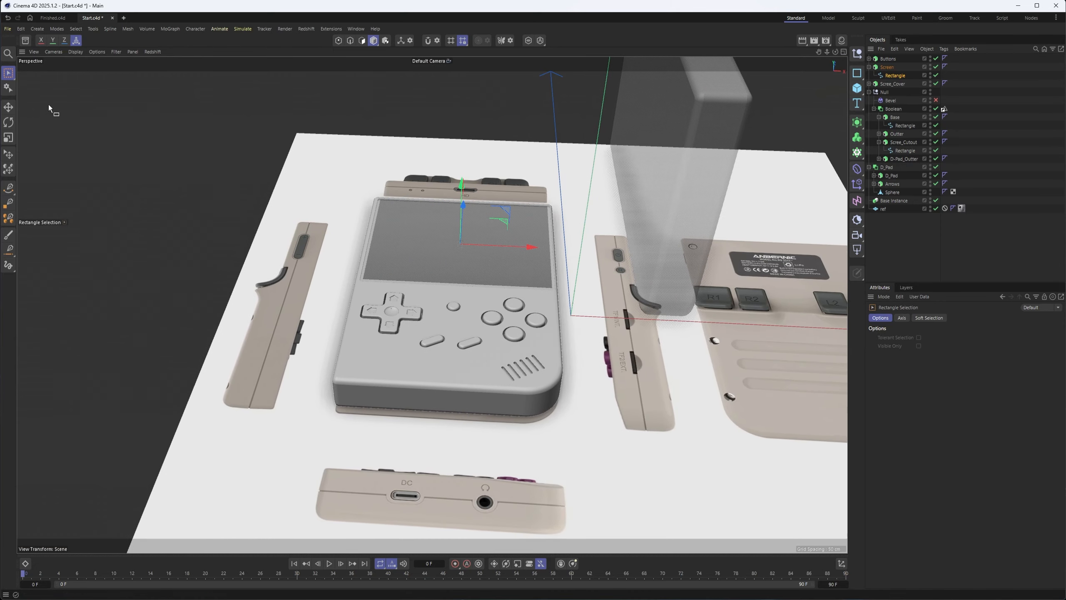
{"action": "key", "text": "e"}
{"action": "left_click", "coordinate": [449, 399]}
{"action": "left_click_drag", "start_coordinate": [395, 380], "coordinate": [417, 367], "text": "alt"}
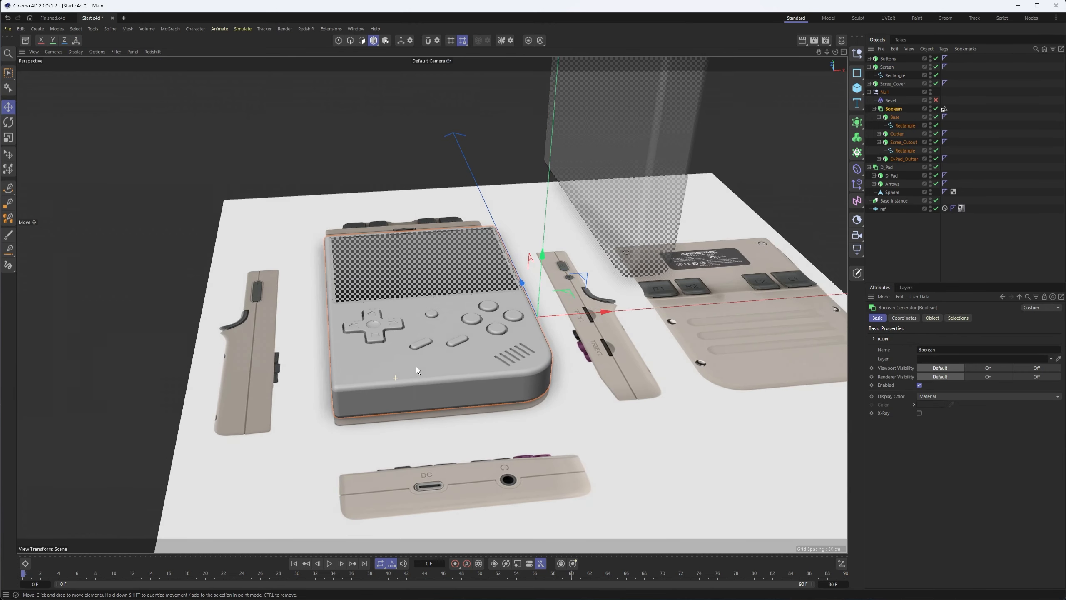
{"action": "left_click_drag", "start_coordinate": [465, 475], "coordinate": [623, 388], "text": "alt"}
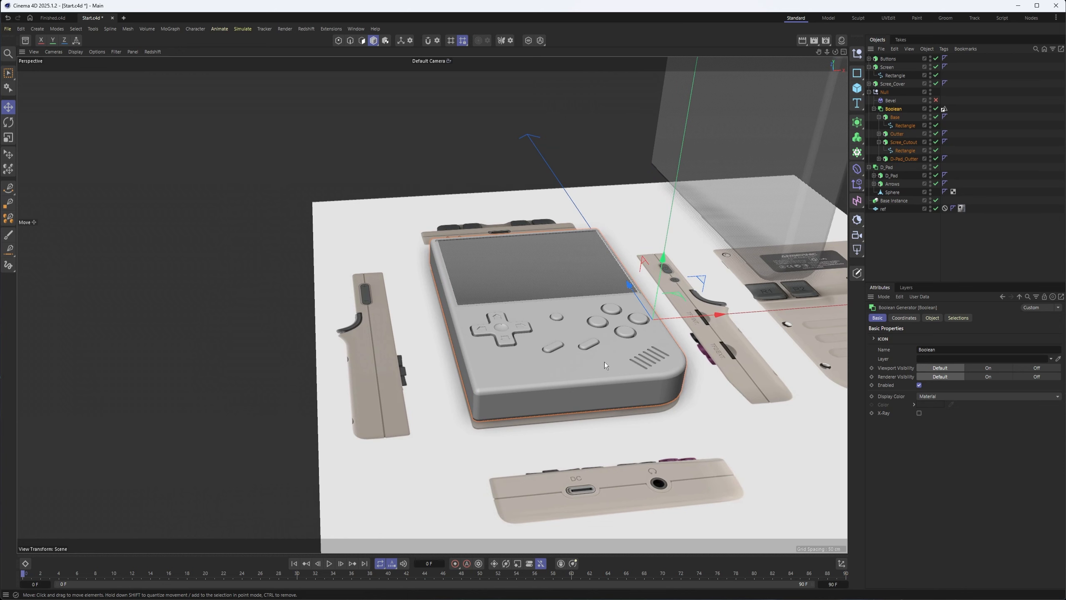
{"action": "left_click_drag", "start_coordinate": [571, 358], "coordinate": [486, 482], "text": "alt"}
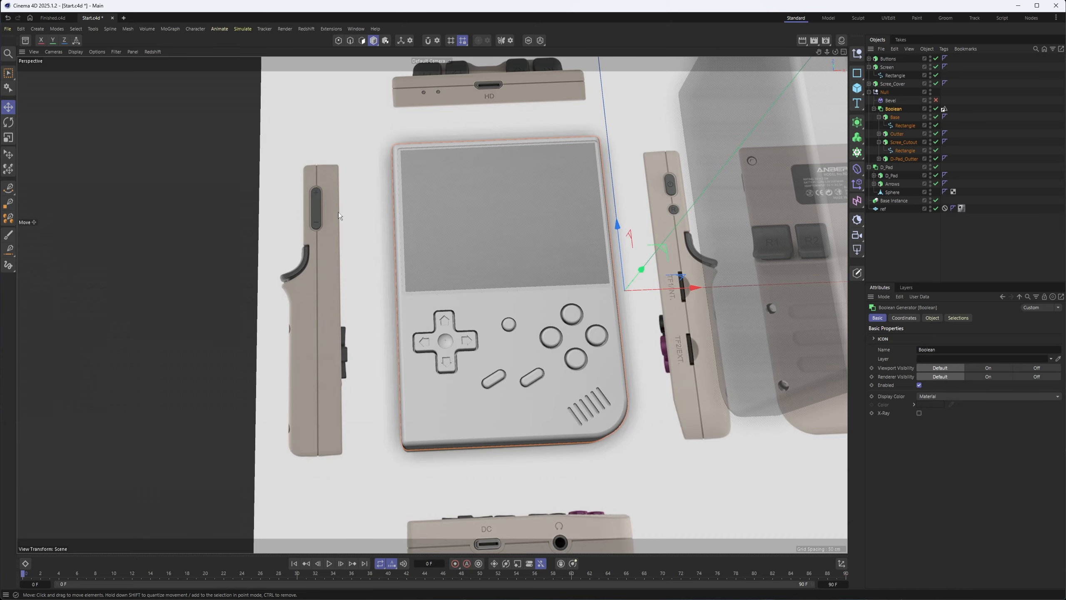
{"action": "middle_click_drag", "start_coordinate": [338, 211], "coordinate": [304, 212], "text": "alt"}
{"action": "middle_click_drag", "start_coordinate": [655, 424], "coordinate": [646, 350], "text": "alt"}
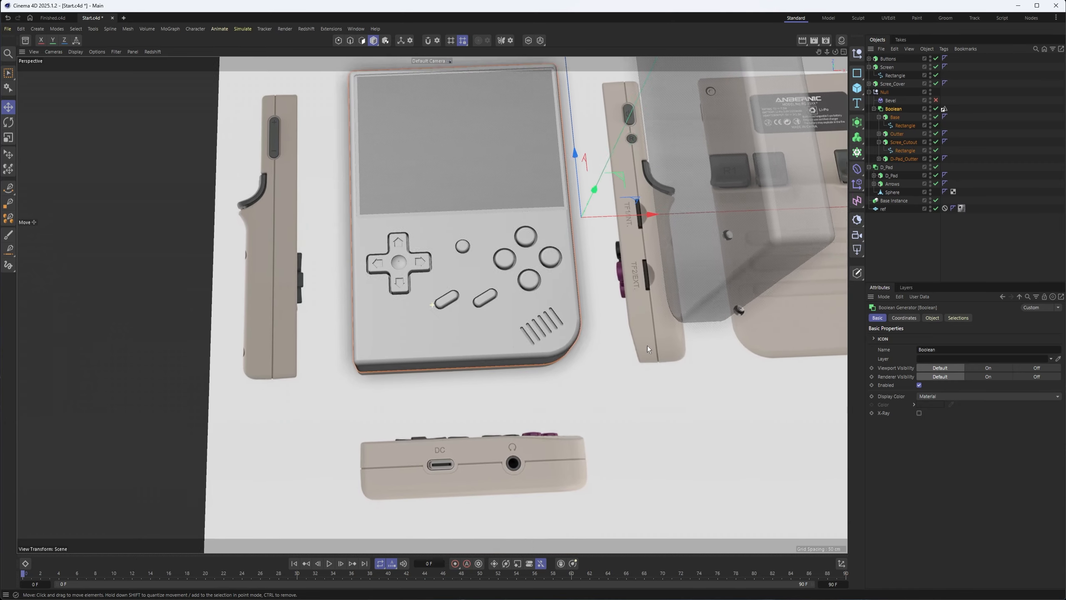
{"action": "left_click_drag", "start_coordinate": [553, 375], "coordinate": [511, 403], "text": "alt"}
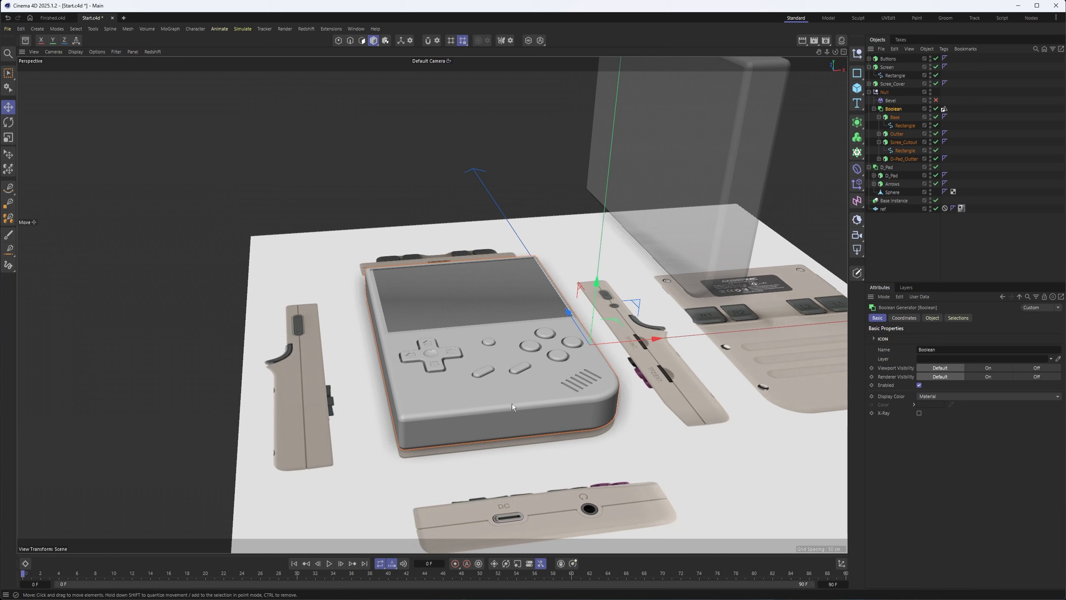
Step: Copy the Base extrusion out of the Boolean to the top level and move the copy beside the reference plane
{"action": "left_click", "coordinate": [894, 116]}
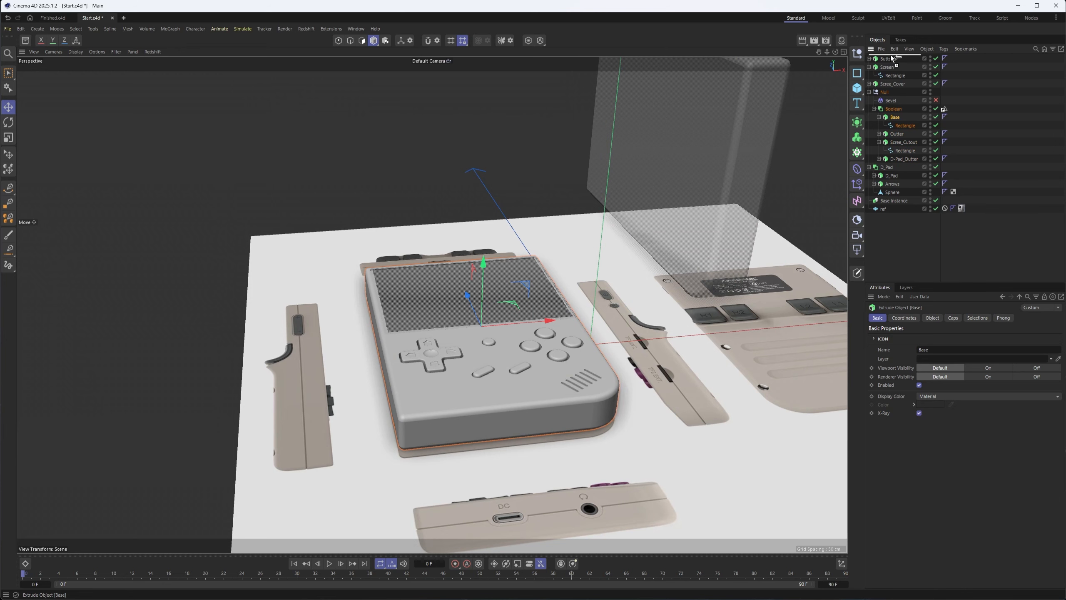
{"action": "left_click_drag", "start_coordinate": [891, 55], "coordinate": [889, 57], "text": "ctrl"}
{"action": "scroll", "coordinate": [555, 342], "scroll_direction": "down", "scroll_amount": 2}
{"action": "left_click_drag", "start_coordinate": [550, 322], "coordinate": [207, 322]}
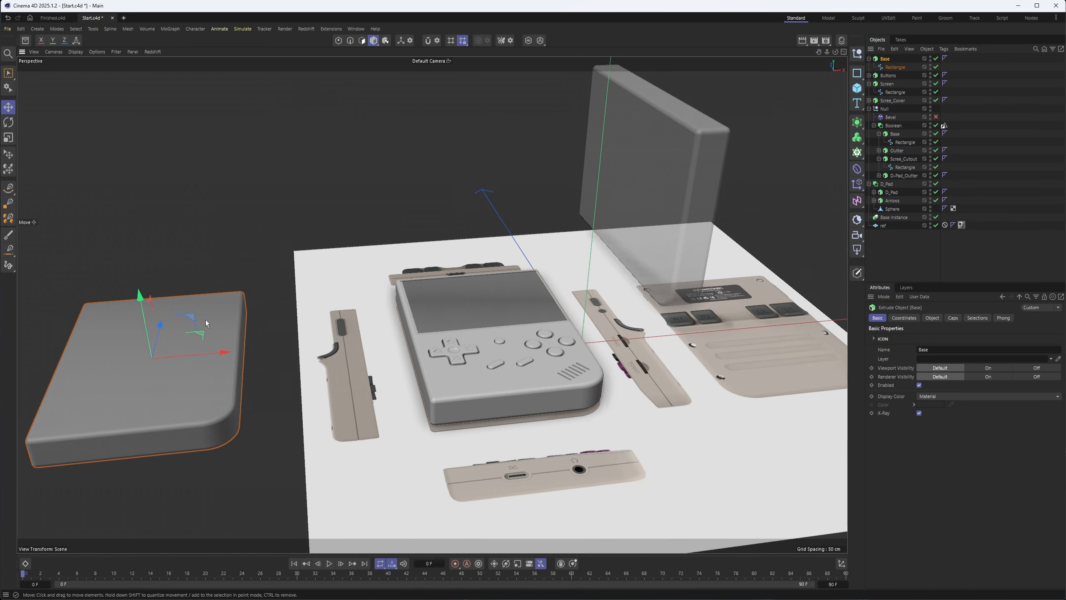
{"action": "key", "text": "o"}
Step: Make the Base copy editable as a polygon object
{"action": "right_click", "coordinate": [888, 58]}
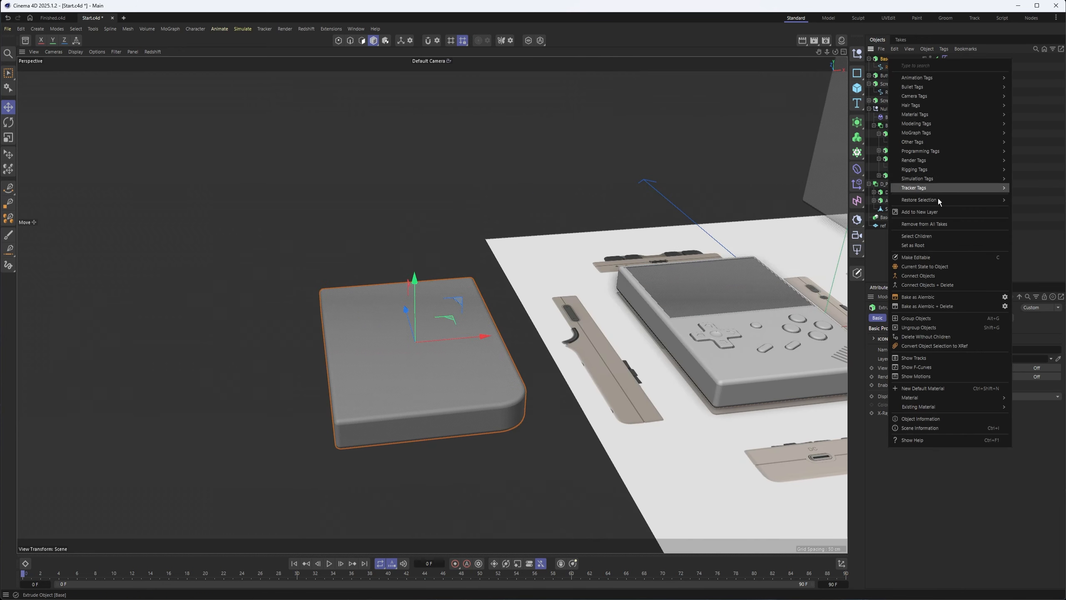
{"action": "left_click", "coordinate": [934, 257]}
{"action": "right_click_drag", "start_coordinate": [426, 388], "coordinate": [535, 372], "text": "alt"}
{"action": "middle_click_drag", "start_coordinate": [535, 372], "coordinate": [586, 335], "text": "alt"}
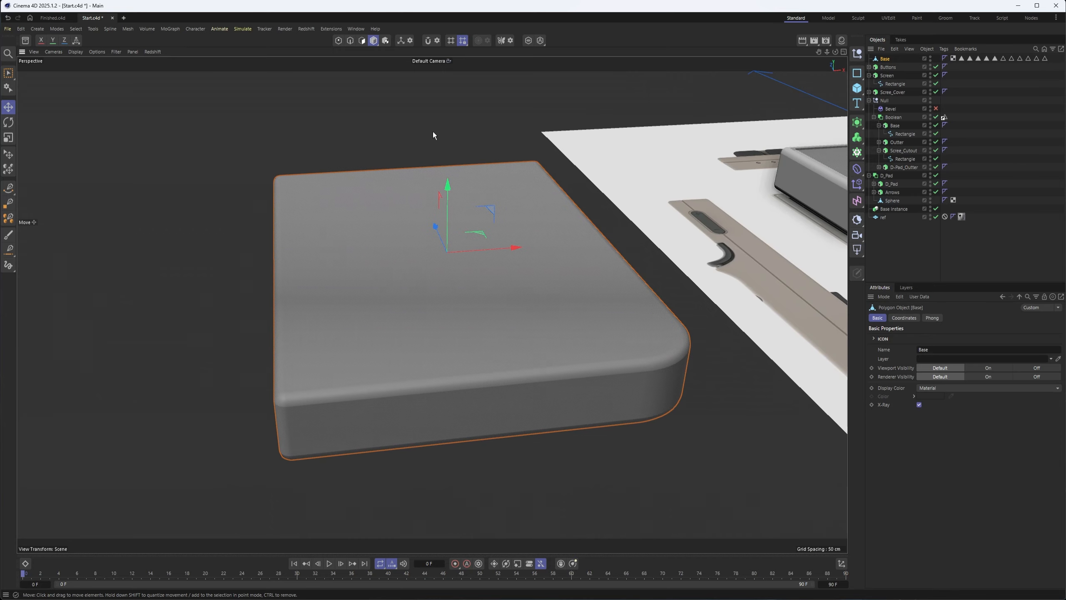
Step: Add two closely spaced loop cuts around the side walls of the Base copy
{"action": "left_click", "coordinate": [350, 40]}
{"action": "left_click_drag", "start_coordinate": [381, 279], "coordinate": [374, 268], "text": "alt"}
{"action": "right_click", "coordinate": [243, 194]}
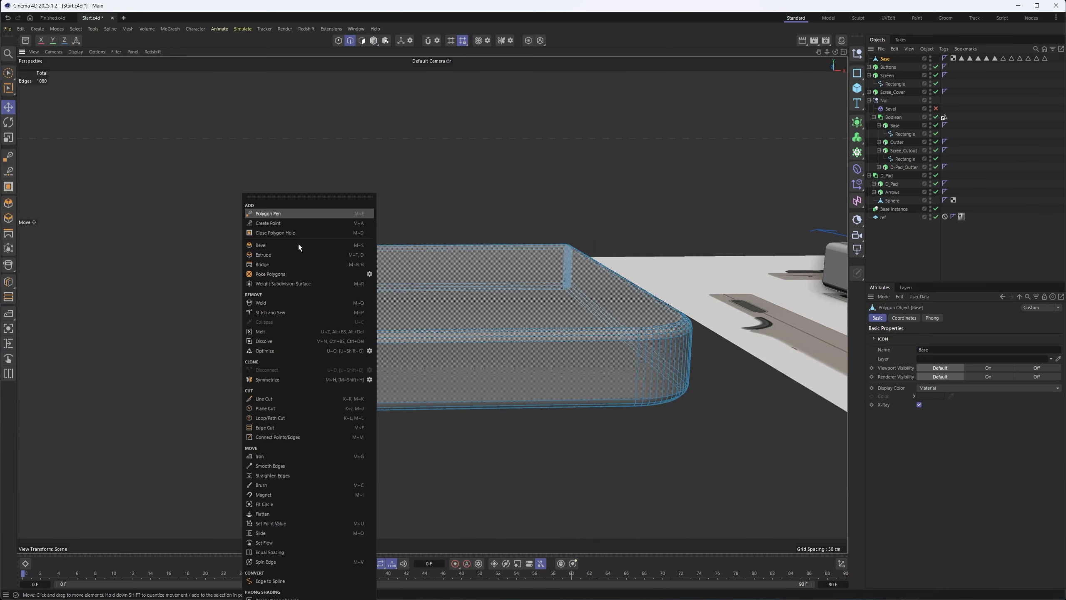
{"action": "left_click", "coordinate": [285, 417]}
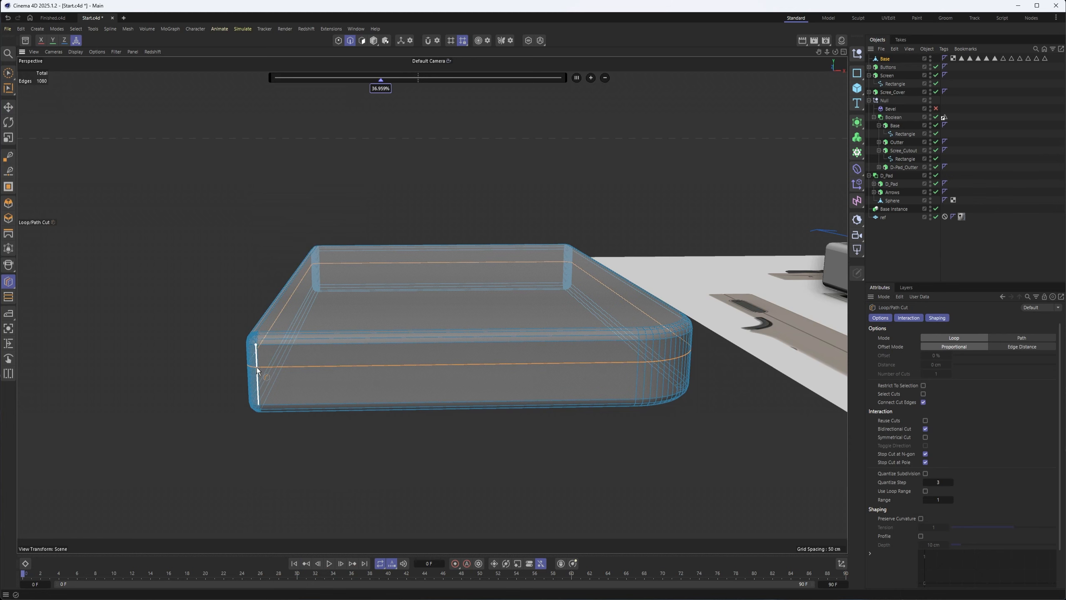
{"action": "left_click", "coordinate": [256, 373]}
{"action": "right_click_drag", "start_coordinate": [257, 373], "coordinate": [317, 390], "text": "alt"}
{"action": "left_click_drag", "start_coordinate": [366, 400], "coordinate": [403, 379], "text": "alt"}
{"action": "key", "text": "ctrl+z"}
{"action": "right_click_drag", "start_coordinate": [352, 381], "coordinate": [438, 359], "text": "alt"}
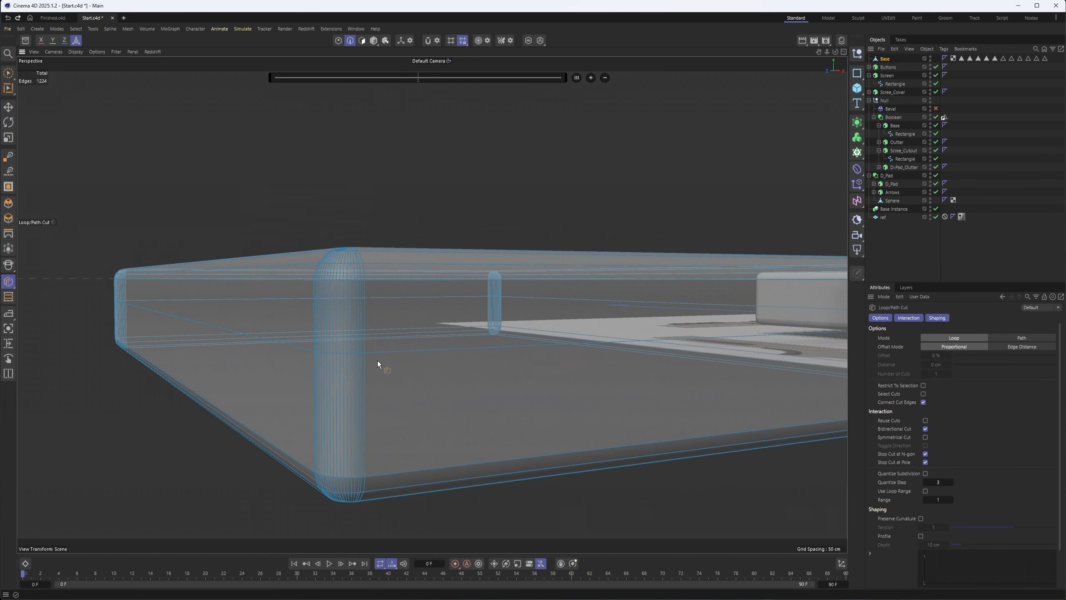
{"action": "left_click", "coordinate": [364, 363]}
{"action": "left_click_drag", "start_coordinate": [364, 365], "coordinate": [369, 309], "text": "alt"}
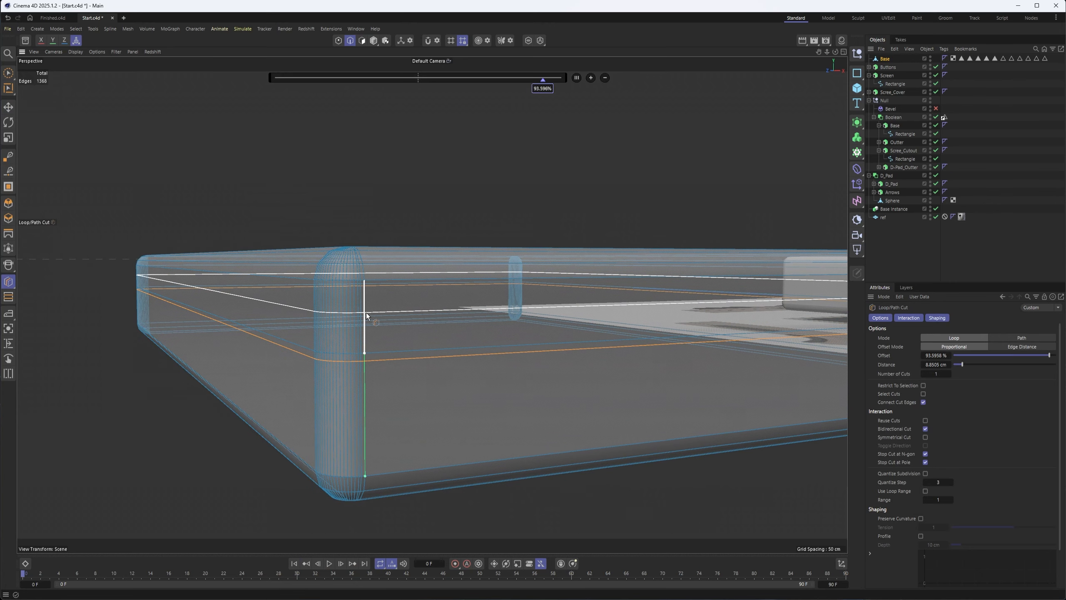
Step: Loop-select the narrow band of polygons between the two cuts on the Base copy
{"action": "left_click", "coordinate": [362, 41]}
{"action": "key", "text": "v"}
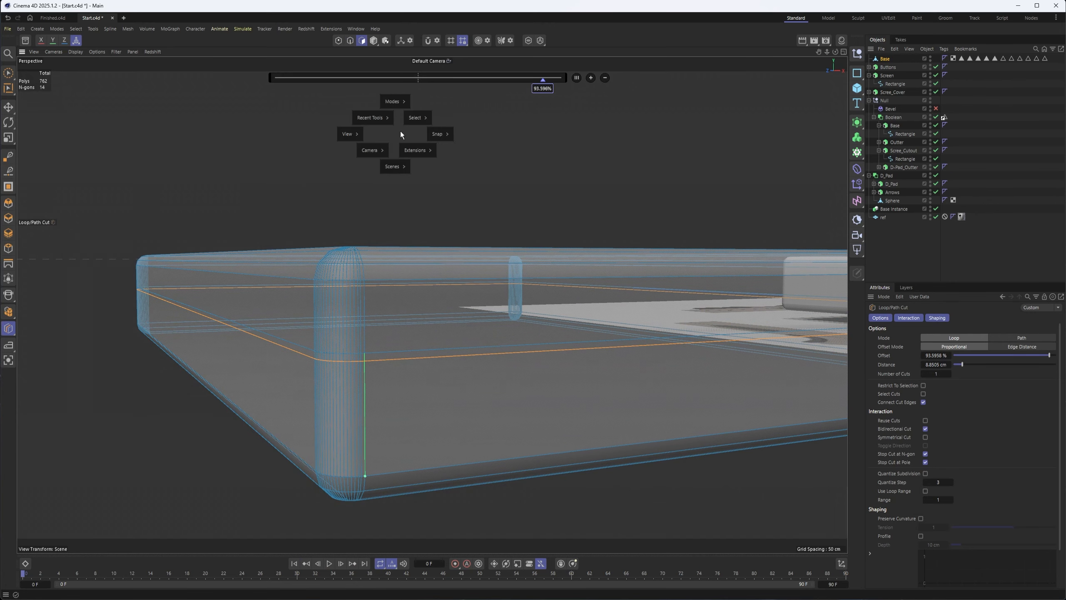
{"action": "mouse_move", "coordinate": [388, 131]}
{"action": "left_click", "coordinate": [342, 165]}
{"action": "left_click", "coordinate": [364, 357]}
Step: Extrude the selected polygon band slightly inward to form a seam groove around the Base copy
{"action": "right_click", "coordinate": [430, 113]}
{"action": "left_click", "coordinate": [466, 177]}
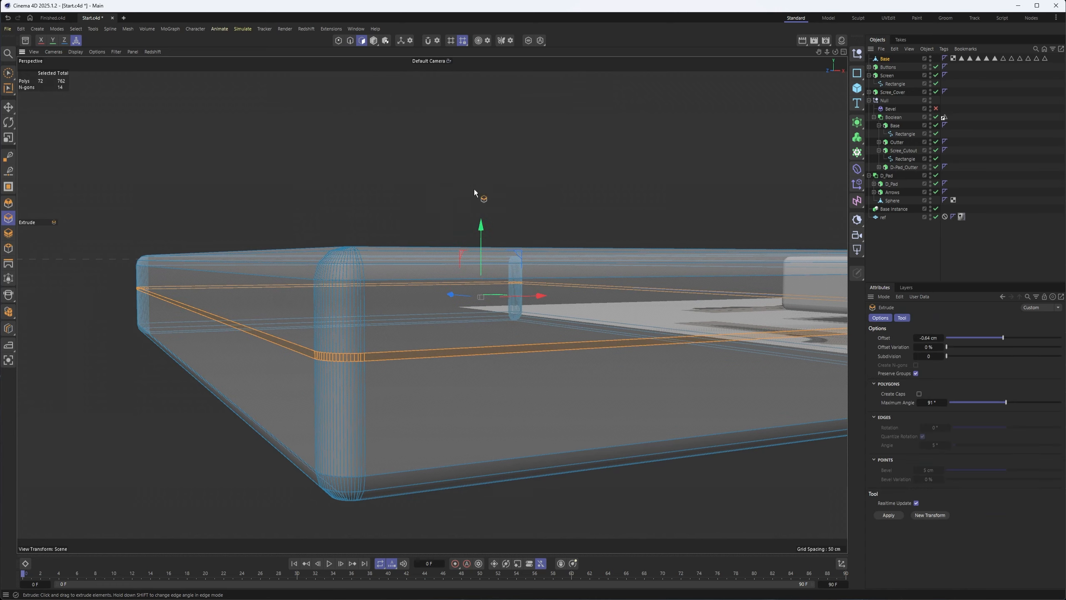
{"action": "left_click_drag", "start_coordinate": [499, 224], "coordinate": [356, 285], "text": "alt"}
{"action": "right_click_drag", "start_coordinate": [353, 327], "coordinate": [427, 325], "text": "alt"}
{"action": "left_click_drag", "start_coordinate": [292, 296], "coordinate": [281, 295]}
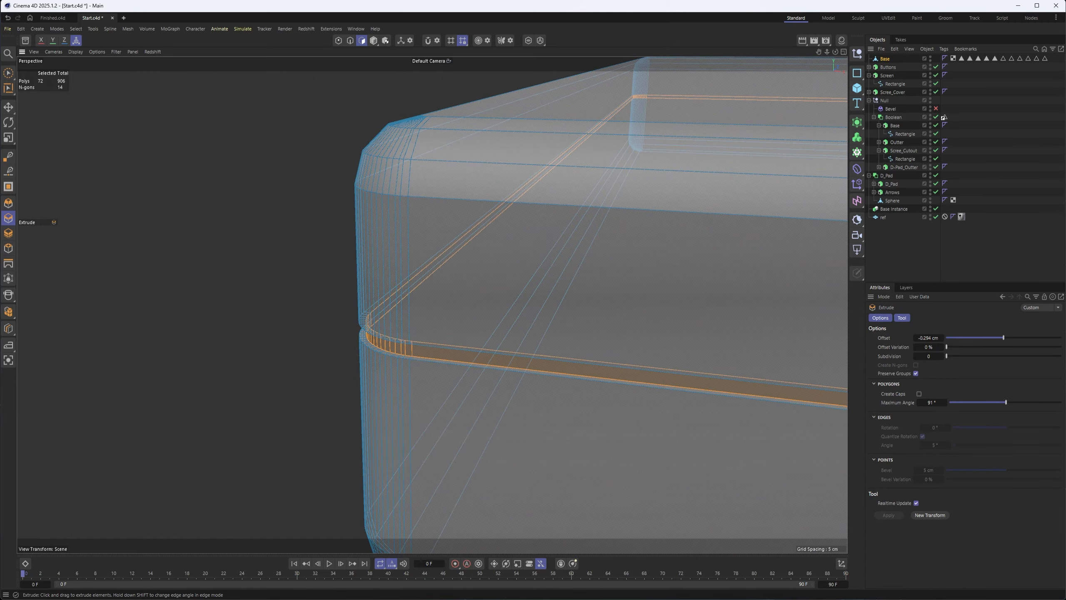
{"action": "left_click_drag", "start_coordinate": [451, 391], "coordinate": [543, 376], "text": "alt"}
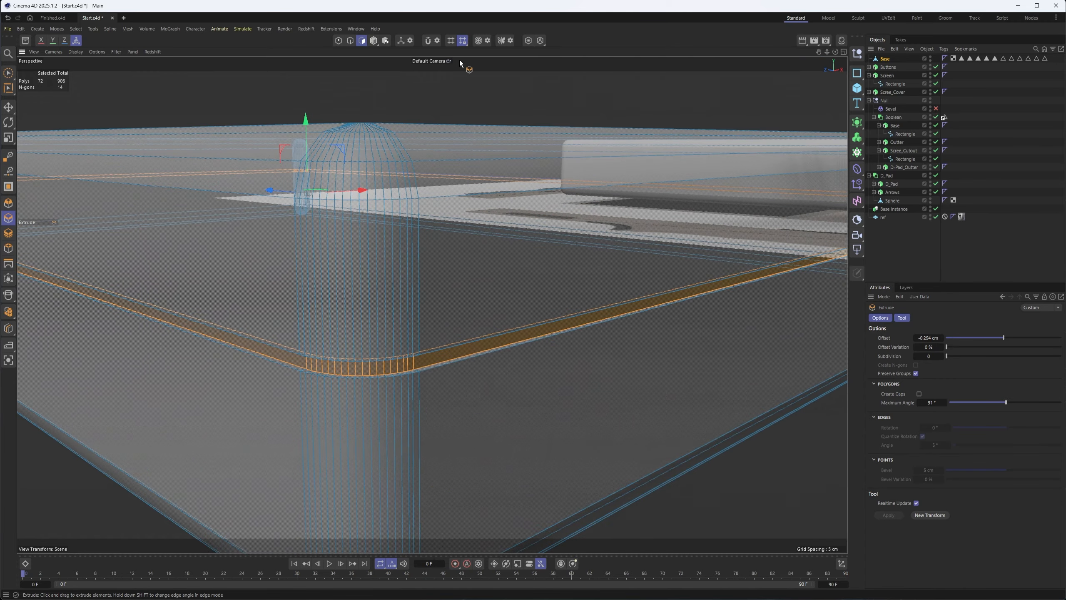
Step: Return to model mode and delete the Base copy with the seam groove
{"action": "left_click", "coordinate": [373, 41]}
{"action": "left_click_drag", "start_coordinate": [469, 321], "coordinate": [314, 325], "text": "alt"}
{"action": "key", "text": "e"}
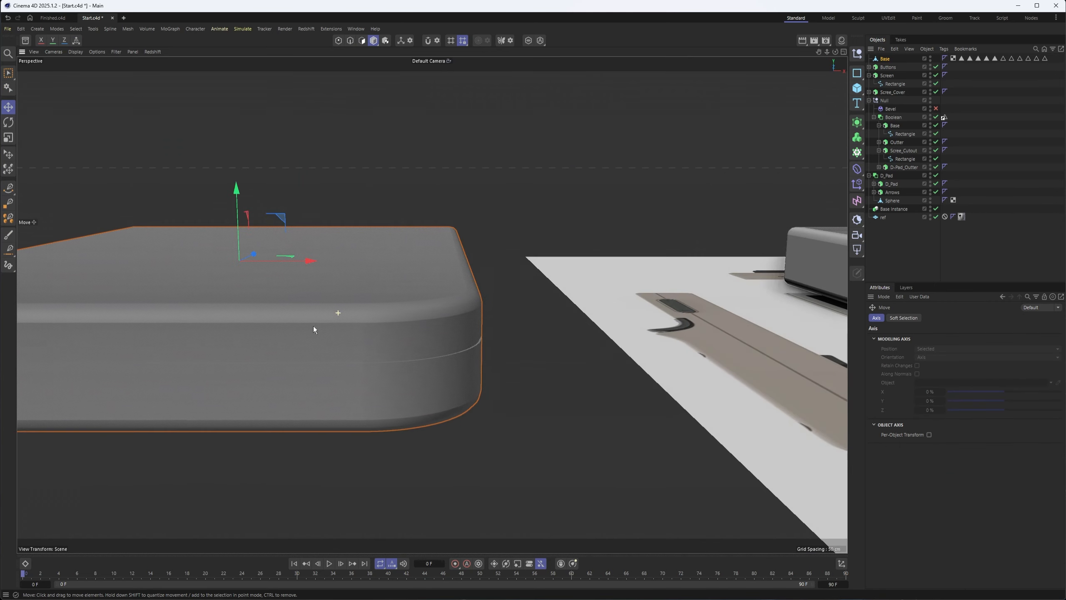
{"action": "left_click", "coordinate": [316, 323]}
{"action": "key", "text": "Delete"}
{"action": "scroll", "coordinate": [632, 307], "scroll_direction": "down", "scroll_amount": 2}
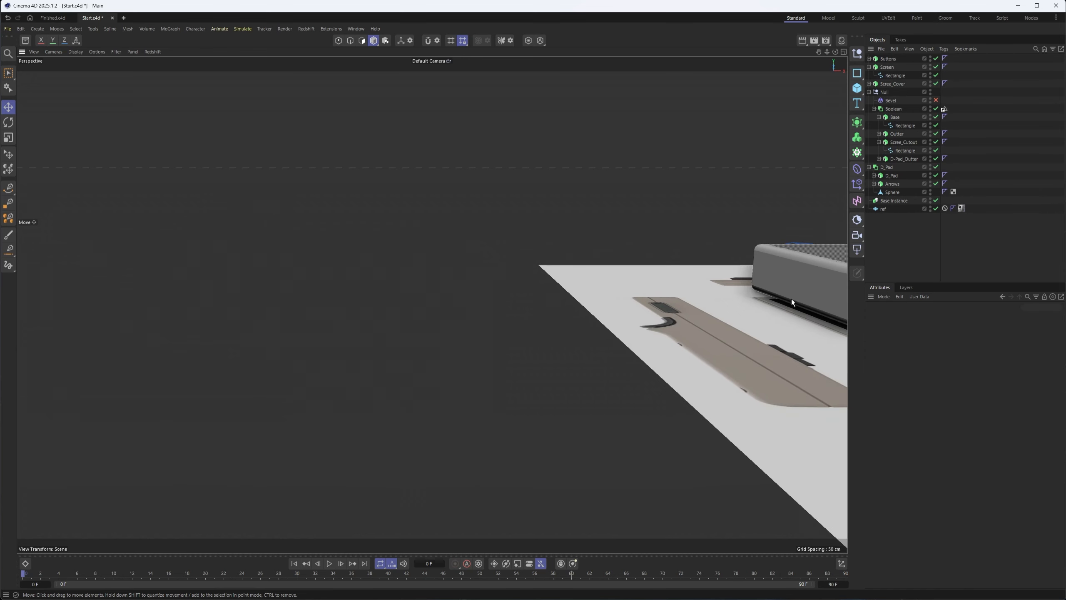
Step: Copy the Base's Rectangle spline to the top level of the object hierarchy and isolate the copy in the viewport
{"action": "middle_click_drag", "start_coordinate": [788, 300], "coordinate": [454, 303], "text": "alt"}
{"action": "left_click_drag", "start_coordinate": [455, 303], "coordinate": [458, 337], "text": "alt"}
{"action": "left_click", "coordinate": [411, 347]}
{"action": "middle_click_drag", "start_coordinate": [458, 338], "coordinate": [563, 345], "text": "alt"}
{"action": "left_click", "coordinate": [895, 118]}
{"action": "left_click", "coordinate": [910, 126]}
{"action": "left_click_drag", "start_coordinate": [896, 45], "coordinate": [897, 58]}
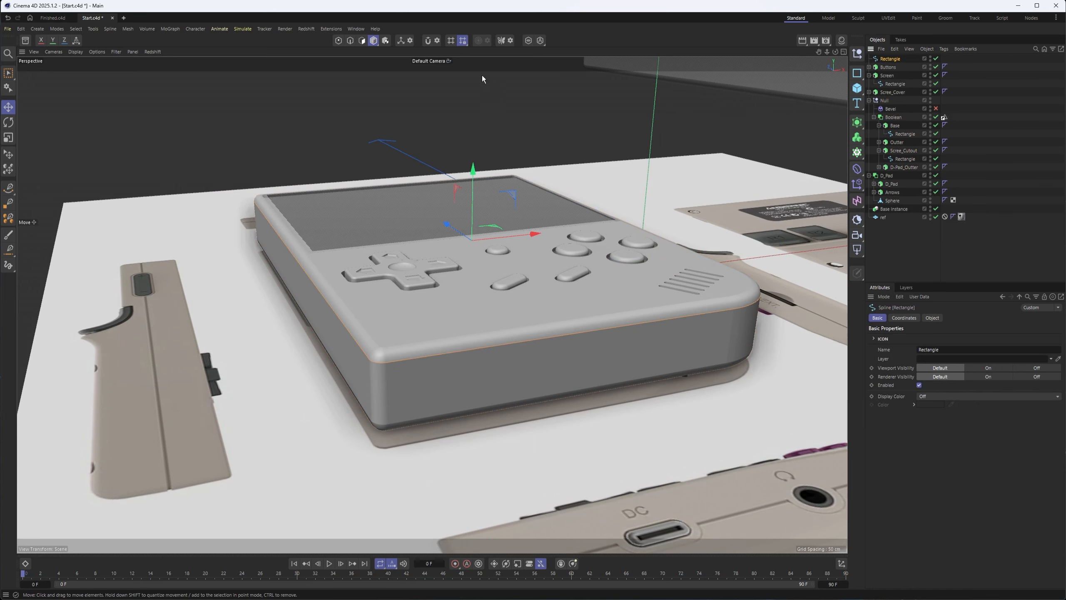
{"action": "left_click", "coordinate": [528, 41]}
{"action": "left_click_drag", "start_coordinate": [422, 370], "coordinate": [306, 415], "text": "alt"}
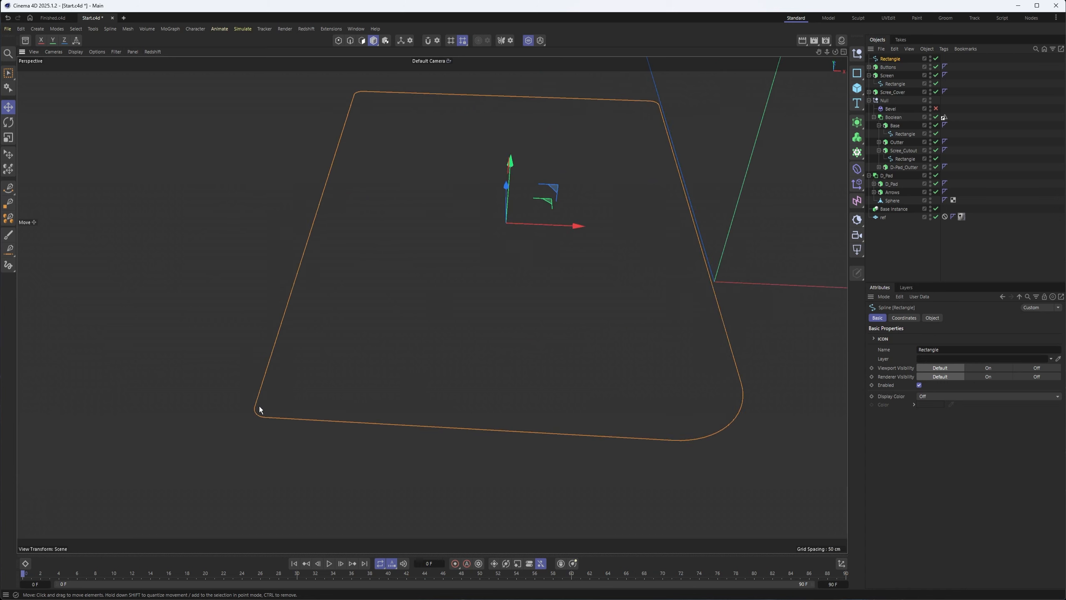
Step: Create a slightly inset outline of the Rectangle copy as a new spline object with Create Outline
{"action": "left_click", "coordinate": [338, 41]}
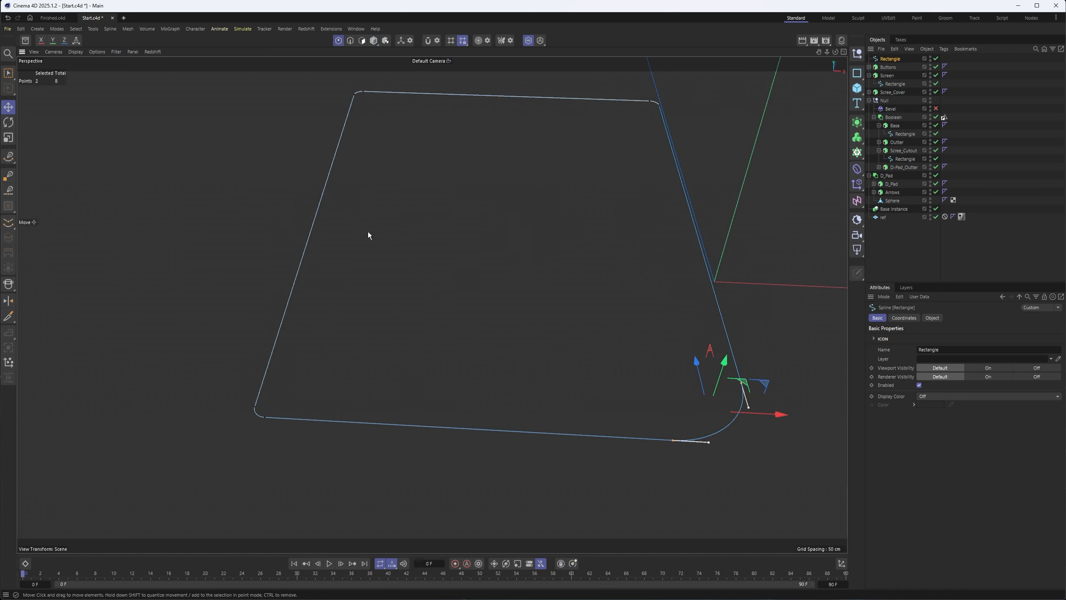
{"action": "right_click", "coordinate": [431, 170]}
{"action": "left_click", "coordinate": [463, 309]}
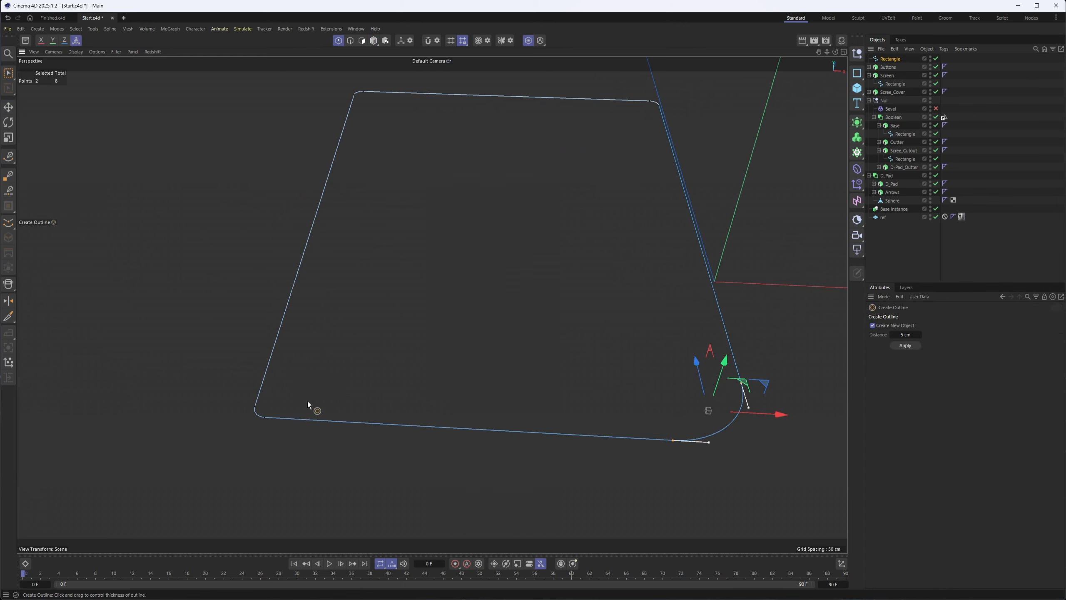
{"action": "scroll", "coordinate": [390, 378], "scroll_direction": "up", "scroll_amount": 5}
{"action": "left_click_drag", "start_coordinate": [390, 378], "coordinate": [385, 378]}
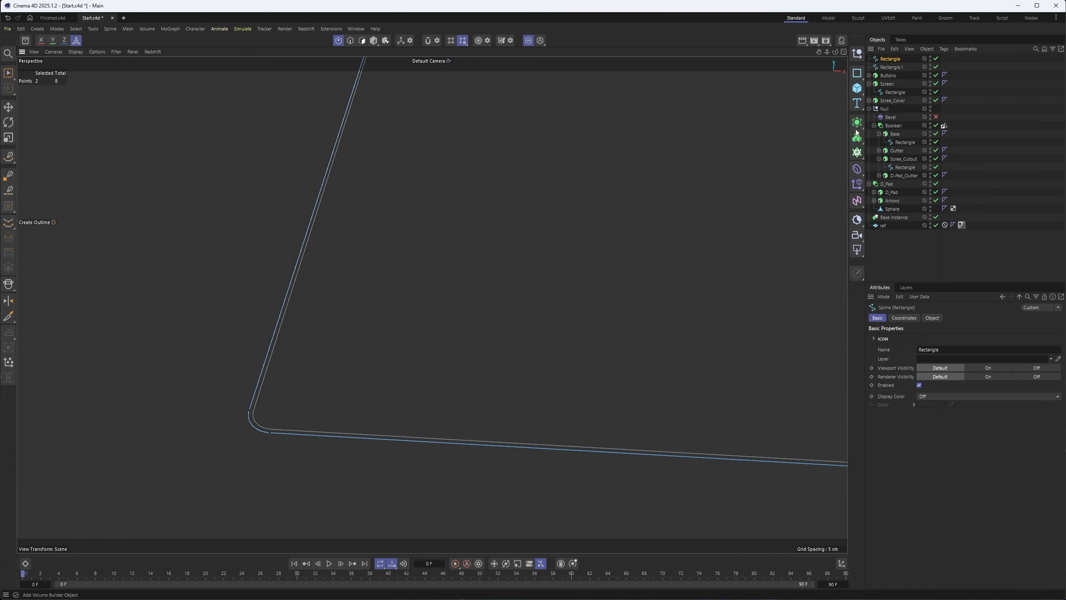
Step: Return to model mode and delete the outer Rectangle copy, leaving the inset Rectangle.1 spline selected
{"action": "left_click", "coordinate": [882, 60]}
{"action": "left_click", "coordinate": [373, 40]}
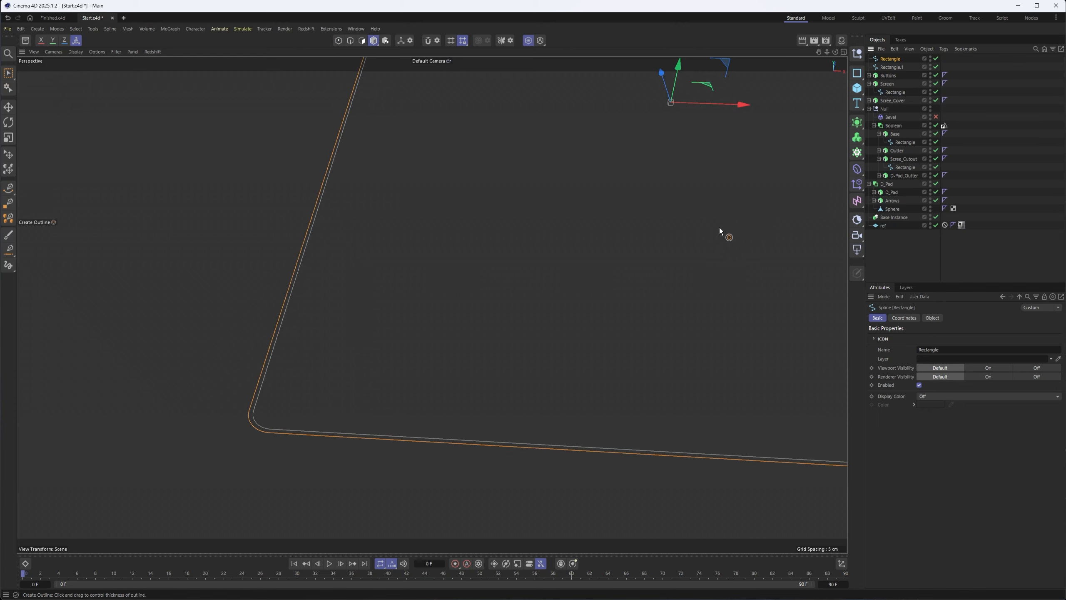
{"action": "key", "text": "Delete"}
{"action": "left_click", "coordinate": [887, 60]}
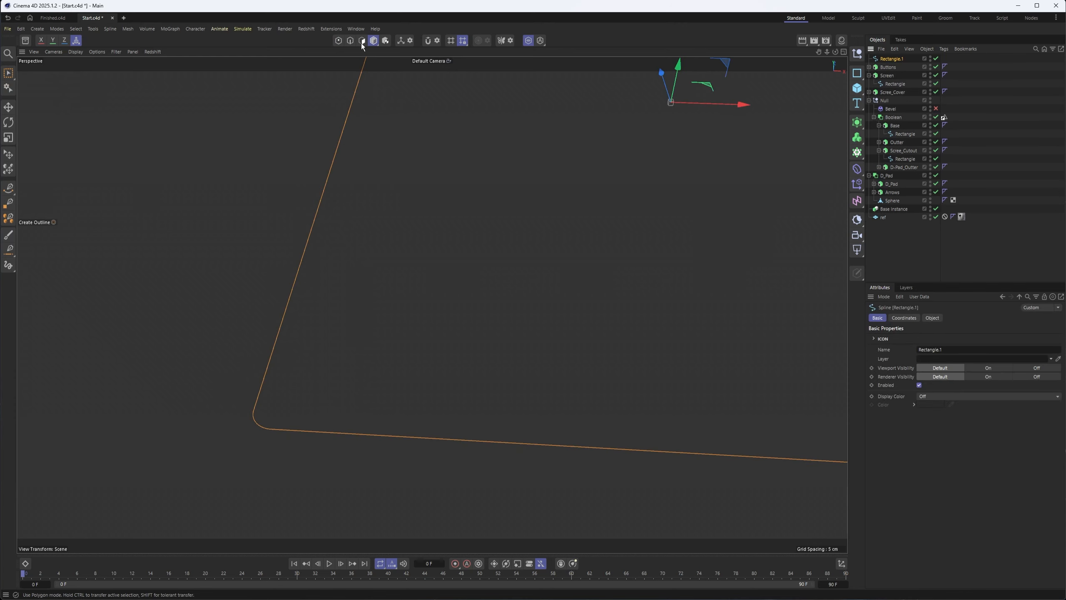
Step: Outline Rectangle.1 outward within the same object, turning it into a thin double-contour frame
{"action": "left_click", "coordinate": [338, 41]}
{"action": "right_click", "coordinate": [479, 192]}
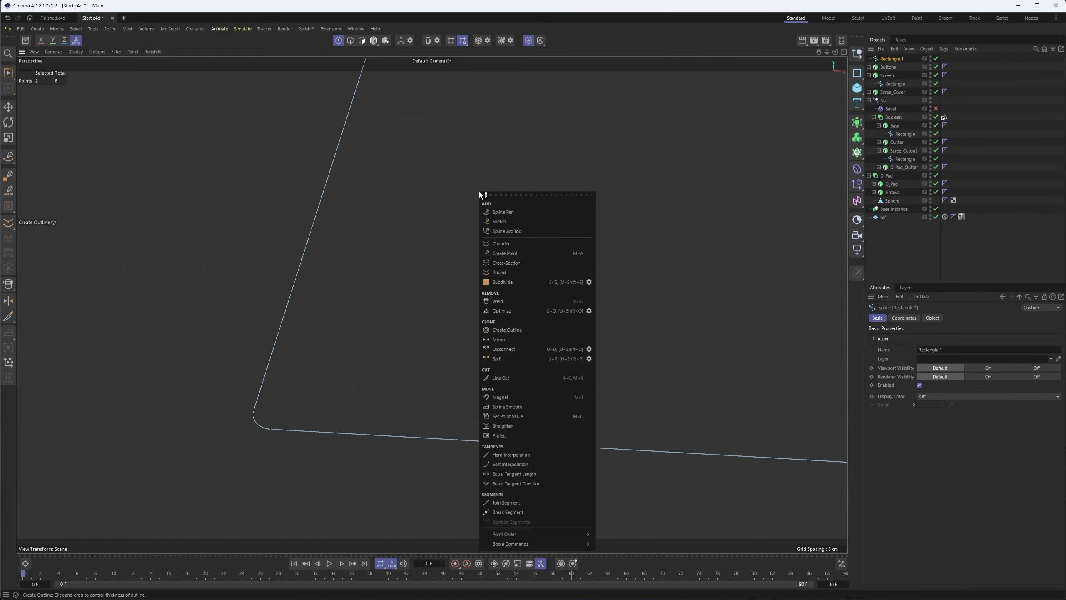
{"action": "left_click", "coordinate": [520, 331]}
{"action": "left_click_drag", "start_coordinate": [579, 327], "coordinate": [600, 328]}
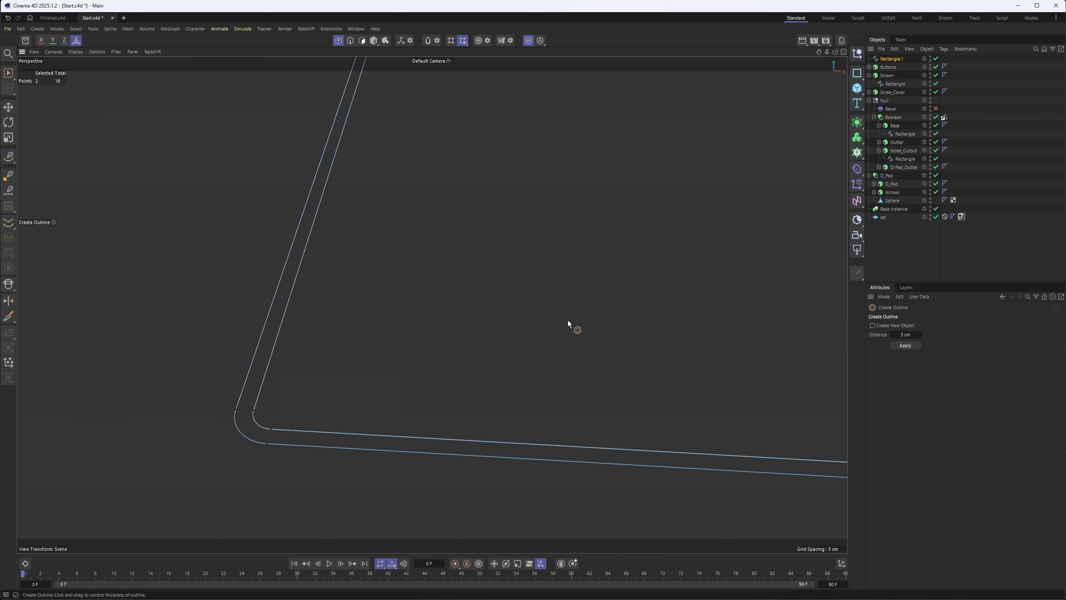
Step: Put Rectangle.1 under an Extrude generator and set its offset to 1 cm
{"action": "left_click", "coordinate": [377, 41]}
{"action": "left_click_drag", "start_coordinate": [388, 334], "coordinate": [414, 308], "text": "alt"}
{"action": "middle_click_drag", "start_coordinate": [519, 213], "coordinate": [401, 294], "text": "alt"}
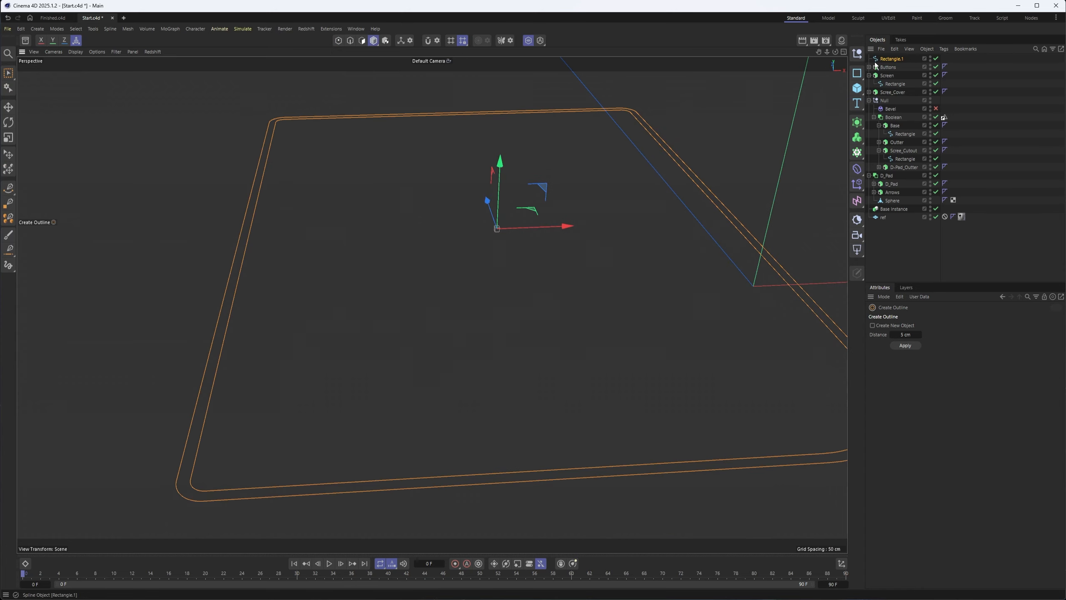
{"action": "left_click", "coordinate": [858, 125]}
{"action": "left_click", "coordinate": [885, 150], "text": "alt"}
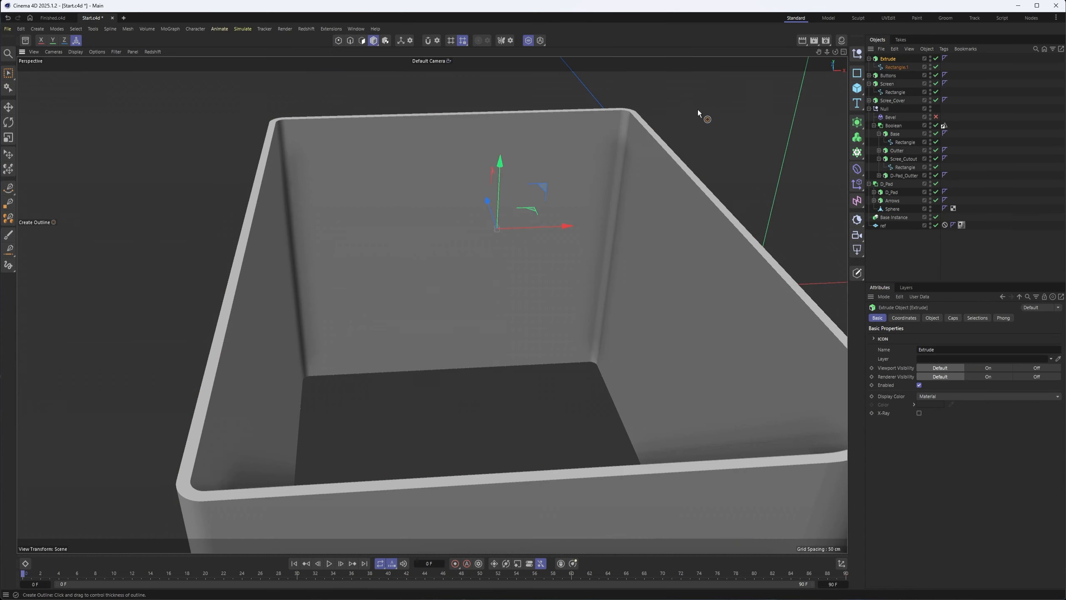
{"action": "left_click", "coordinate": [932, 318]}
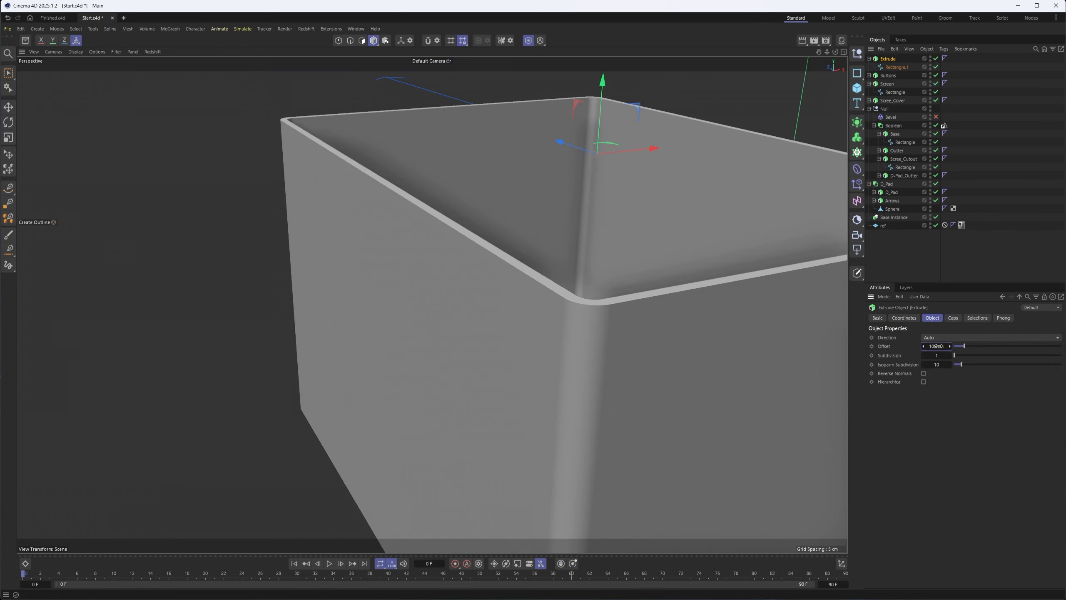
{"action": "type", "text": "1"}
{"action": "key", "text": "Return"}
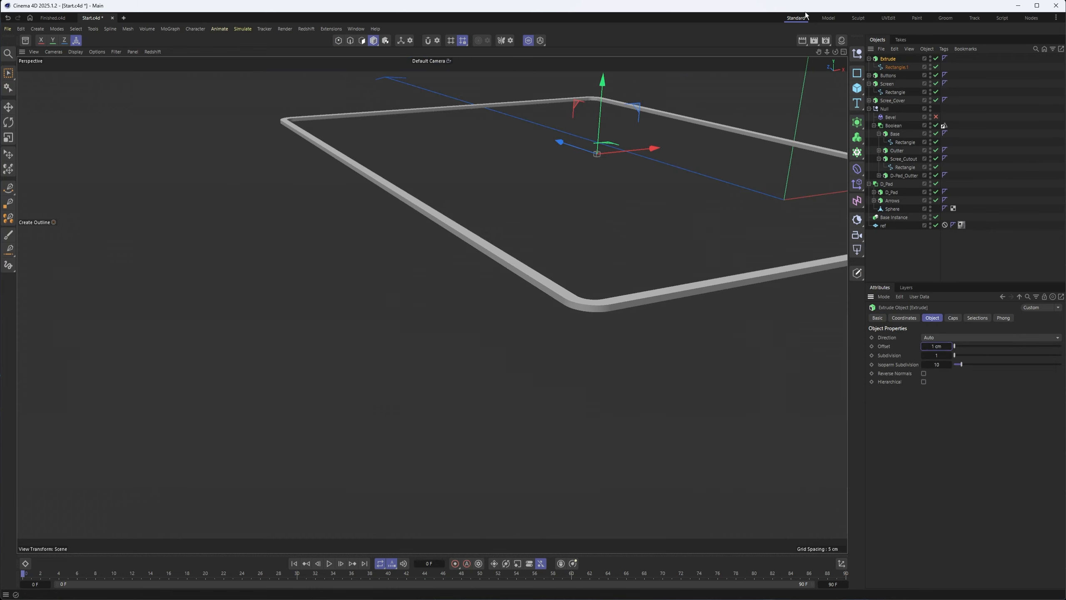
Step: Turn off isolation and lower the extruded frame to about mid-height of the console body
{"action": "left_click", "coordinate": [528, 40]}
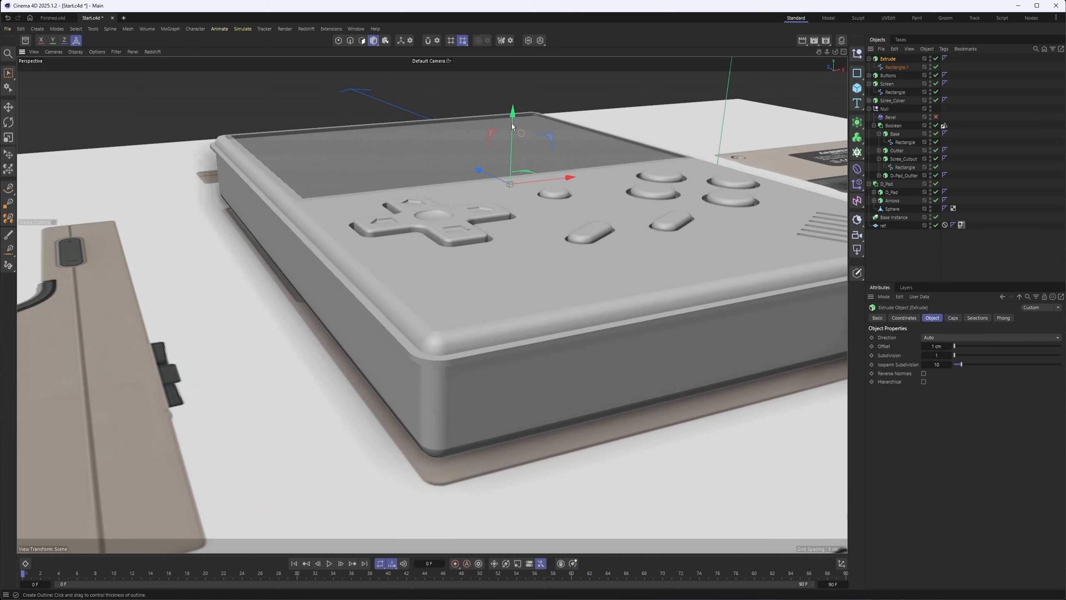
{"action": "key", "text": "e"}
{"action": "left_click_drag", "start_coordinate": [514, 117], "coordinate": [512, 140]}
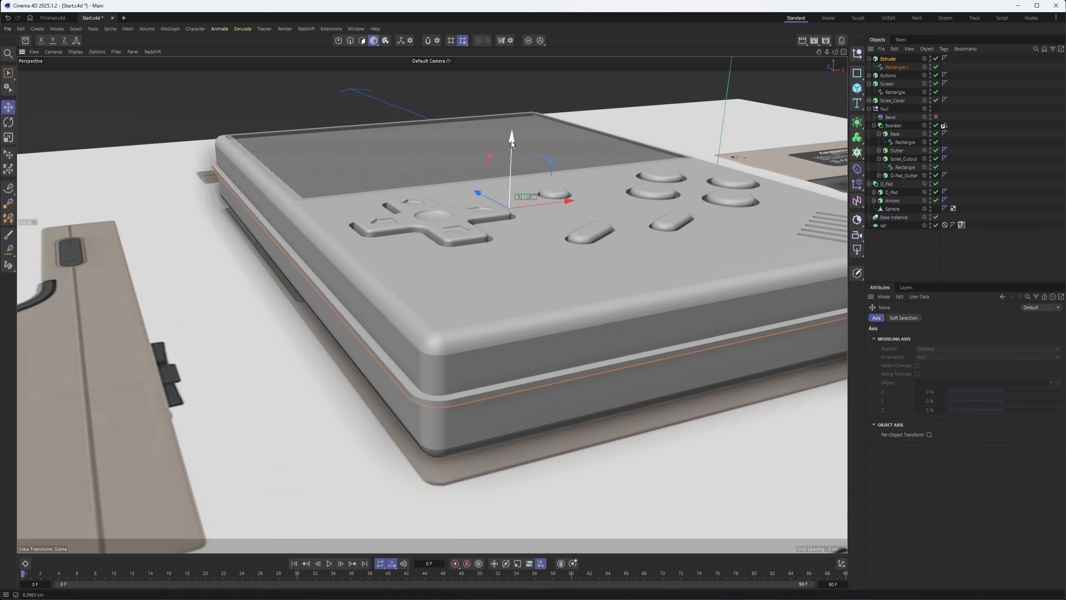
Step: Rename the extruded frame Groove and place it inside the Boolean below Outter to cut the seam
{"action": "double_click", "coordinate": [886, 59]}
{"action": "type", "text": "Groove"}
{"action": "key", "text": "Return"}
{"action": "left_click", "coordinate": [868, 83]}
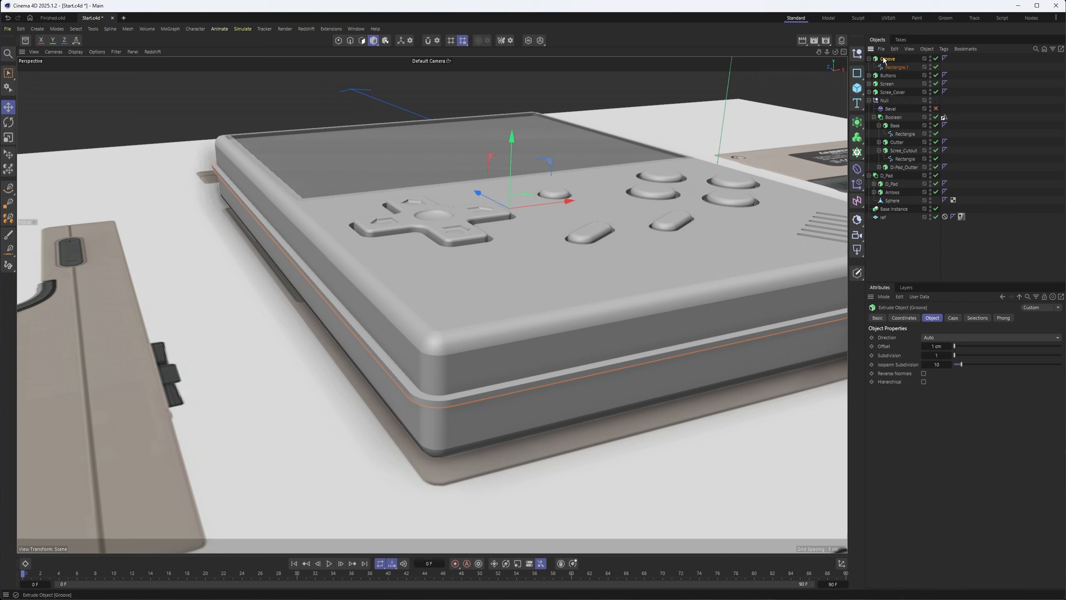
{"action": "left_click_drag", "start_coordinate": [909, 120], "coordinate": [904, 145]}
{"action": "left_click_drag", "start_coordinate": [433, 378], "coordinate": [316, 238], "text": "alt"}
{"action": "left_click", "coordinate": [329, 325]}
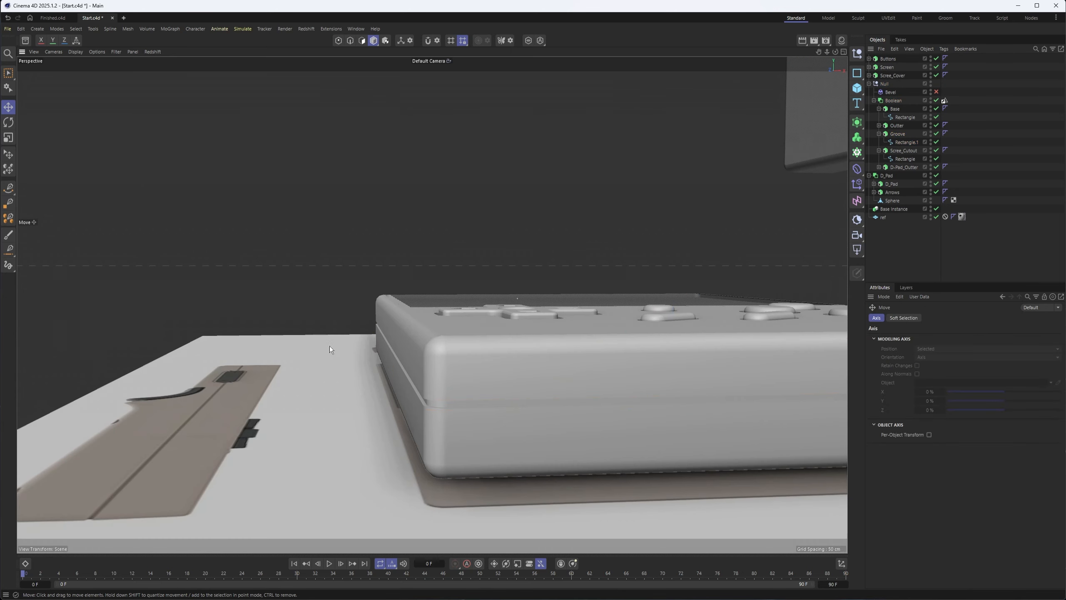
{"action": "left_click_drag", "start_coordinate": [330, 325], "coordinate": [470, 399], "text": "alt"}
{"action": "right_click_drag", "start_coordinate": [471, 400], "coordinate": [566, 345], "text": "alt"}
{"action": "left_click_drag", "start_coordinate": [566, 345], "coordinate": [535, 339], "text": "alt"}
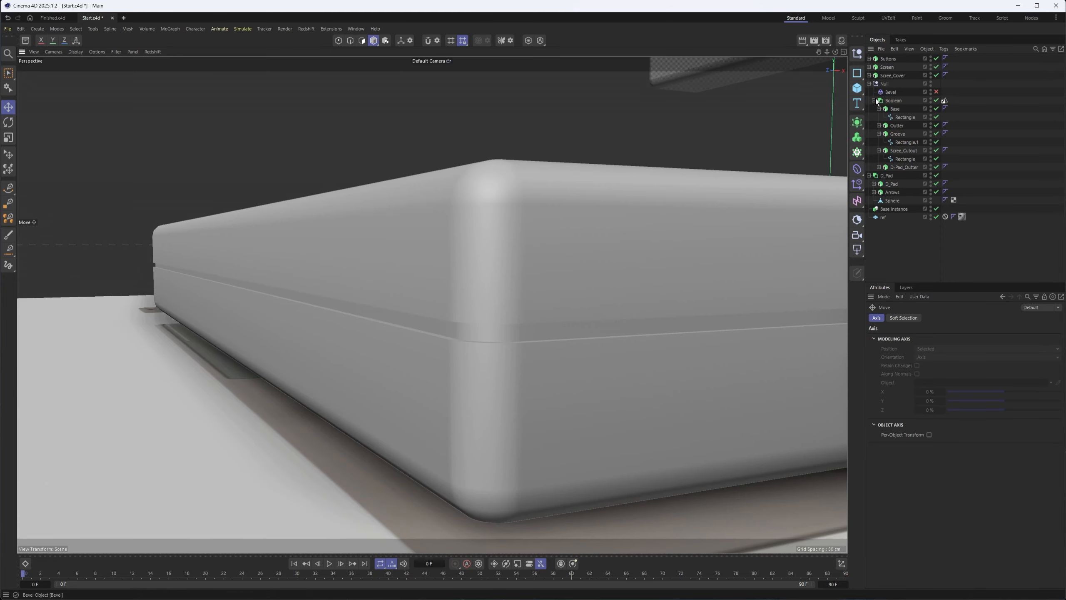
Step: Set the Groove extrusion's offset to 0.5 cm
{"action": "left_click", "coordinate": [898, 134]}
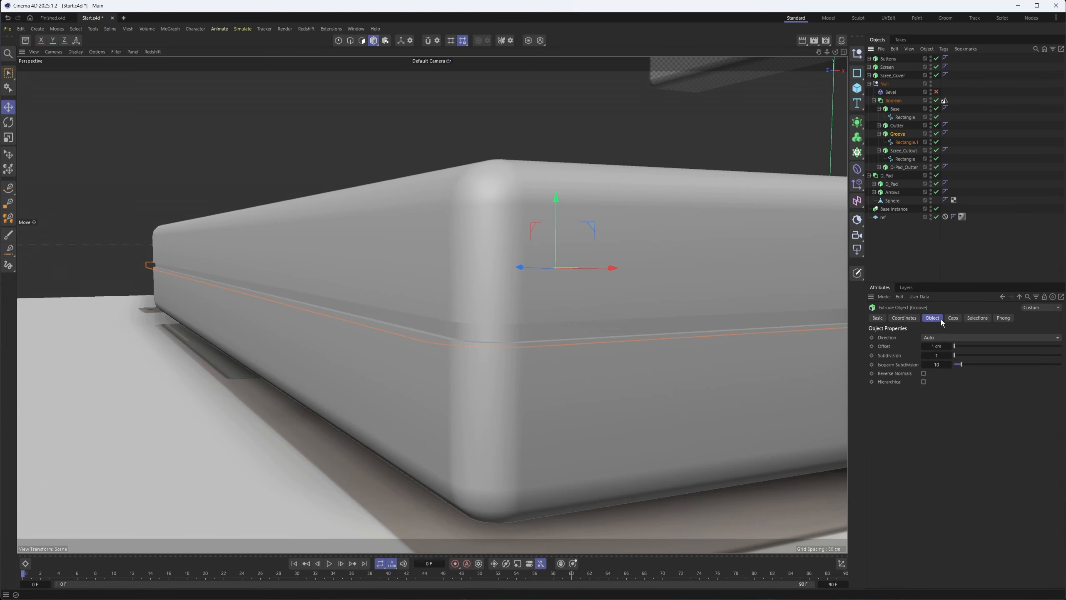
{"action": "left_click", "coordinate": [936, 345]}
{"action": "left_click_drag", "start_coordinate": [511, 319], "coordinate": [491, 341], "text": "alt"}
{"action": "left_click_drag", "start_coordinate": [430, 305], "coordinate": [427, 381], "text": "alt"}
{"action": "left_click_drag", "start_coordinate": [395, 423], "coordinate": [336, 425], "text": "alt"}
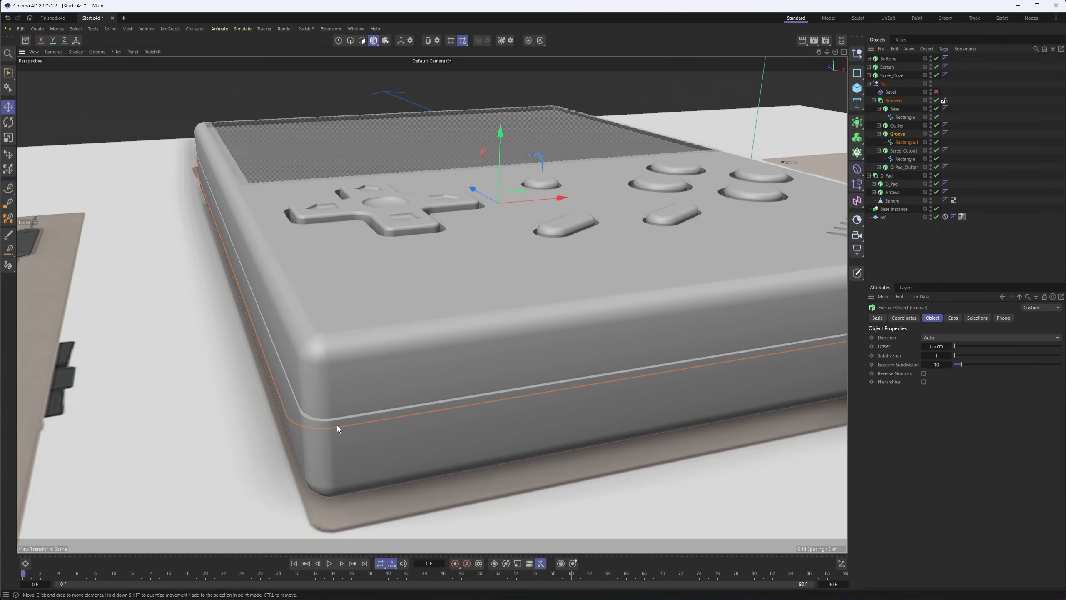
{"action": "mouse_move", "coordinate": [408, 373]}
{"action": "left_mouse_down", "text": "alt"}
{"action": "mouse_move", "coordinate": [356, 366]}
{"action": "mouse_move", "coordinate": [390, 369]}
{"action": "left_mouse_up", "text": "alt"}
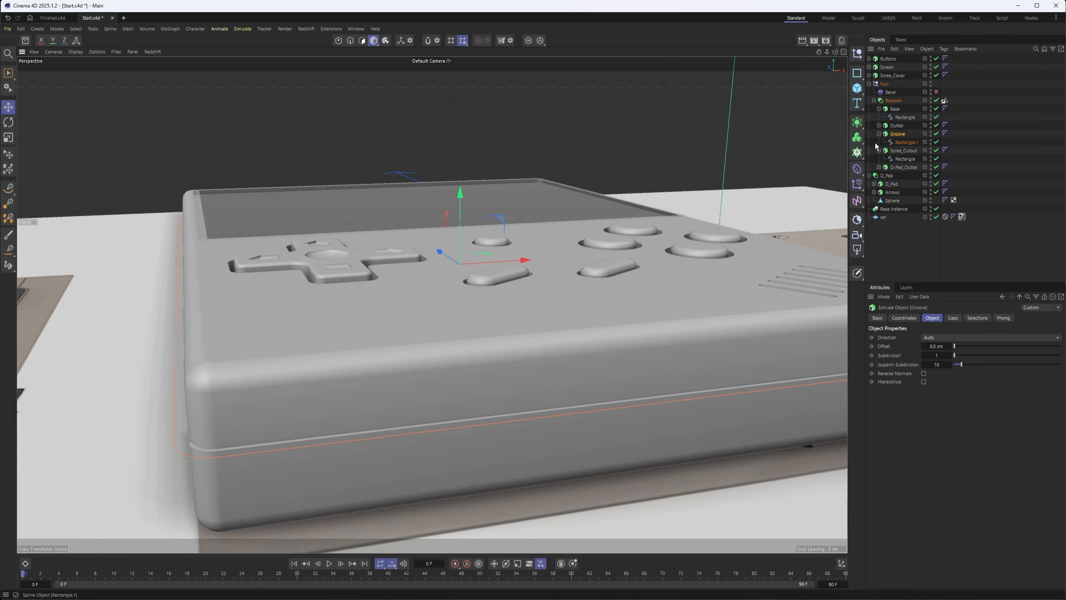
Step: Nudge the Groove slightly upward along the side of the console body
{"action": "left_click_drag", "start_coordinate": [641, 236], "coordinate": [490, 251], "text": "alt"}
{"action": "left_click_drag", "start_coordinate": [451, 418], "coordinate": [460, 385], "text": "alt"}
{"action": "left_click_drag", "start_coordinate": [503, 302], "coordinate": [503, 300]}
{"action": "left_click_drag", "start_coordinate": [424, 352], "coordinate": [458, 413], "text": "alt"}
{"action": "left_click_drag", "start_coordinate": [500, 219], "coordinate": [486, 406], "text": "alt"}
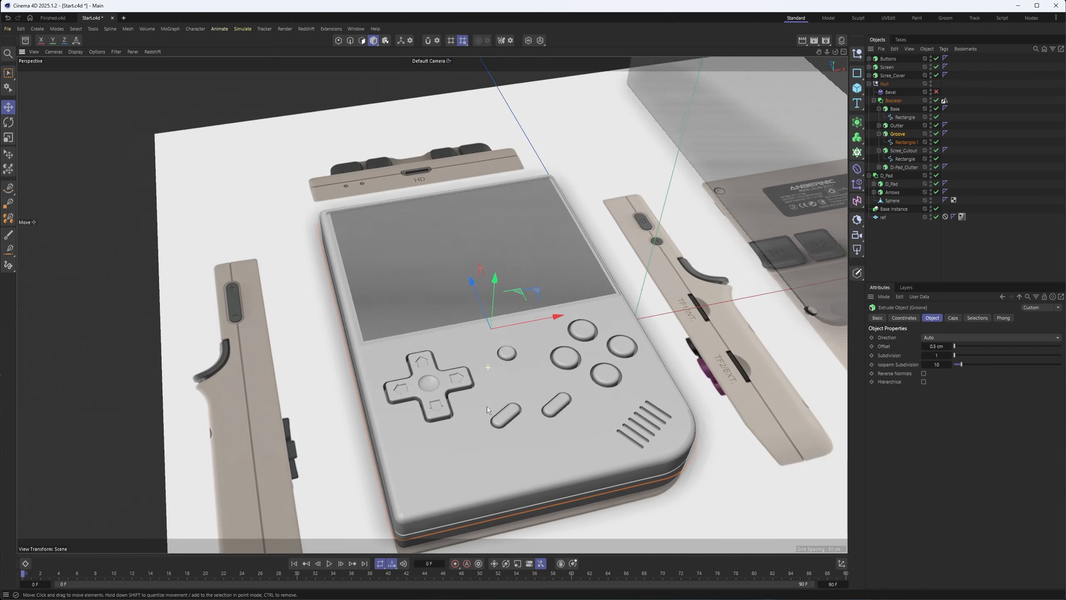
{"action": "middle_click_drag", "start_coordinate": [440, 281], "coordinate": [488, 233], "text": "alt"}
{"action": "mouse_move", "coordinate": [462, 262]}
{"action": "left_mouse_down", "text": "alt"}
{"action": "mouse_move", "coordinate": [445, 223]}
{"action": "mouse_move", "coordinate": [457, 260]}
{"action": "mouse_move", "coordinate": [476, 276]}
{"action": "left_mouse_up", "text": "alt"}
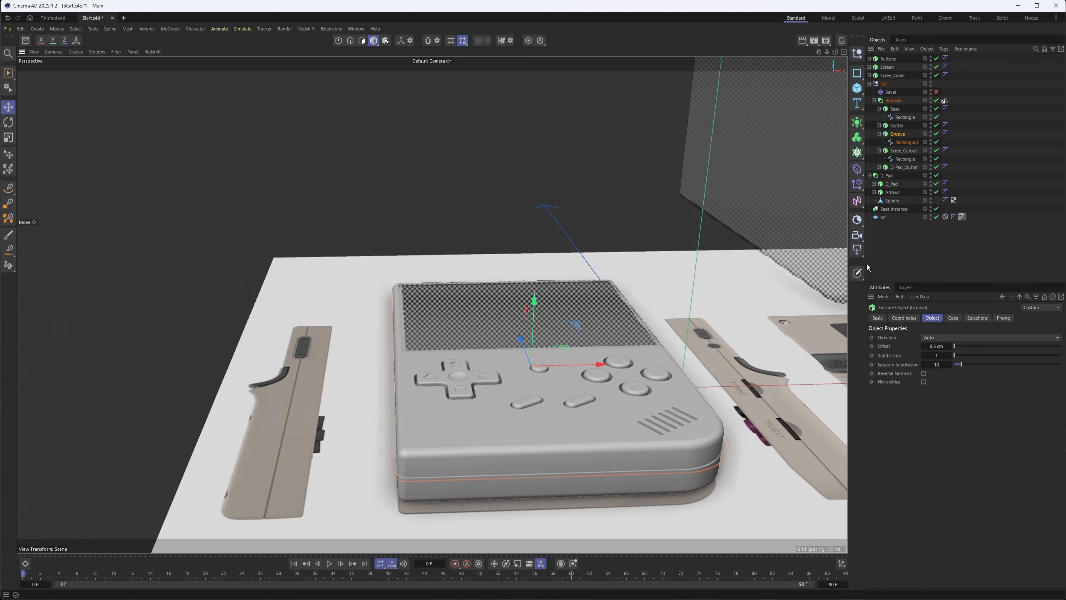
Step: Group the Buttons, Screen, Scree_Cover, Null and D_Pad objects and name the group Handheld
{"action": "left_click", "coordinate": [868, 84]}
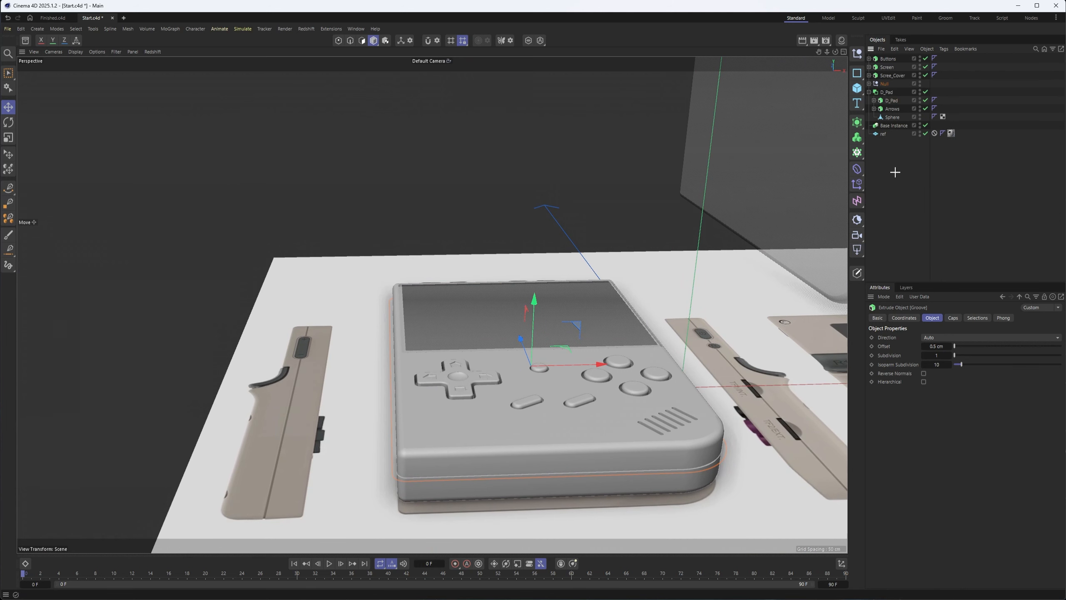
{"action": "left_click", "coordinate": [899, 182]}
{"action": "left_click", "coordinate": [869, 92]}
{"action": "left_click", "coordinate": [888, 59]}
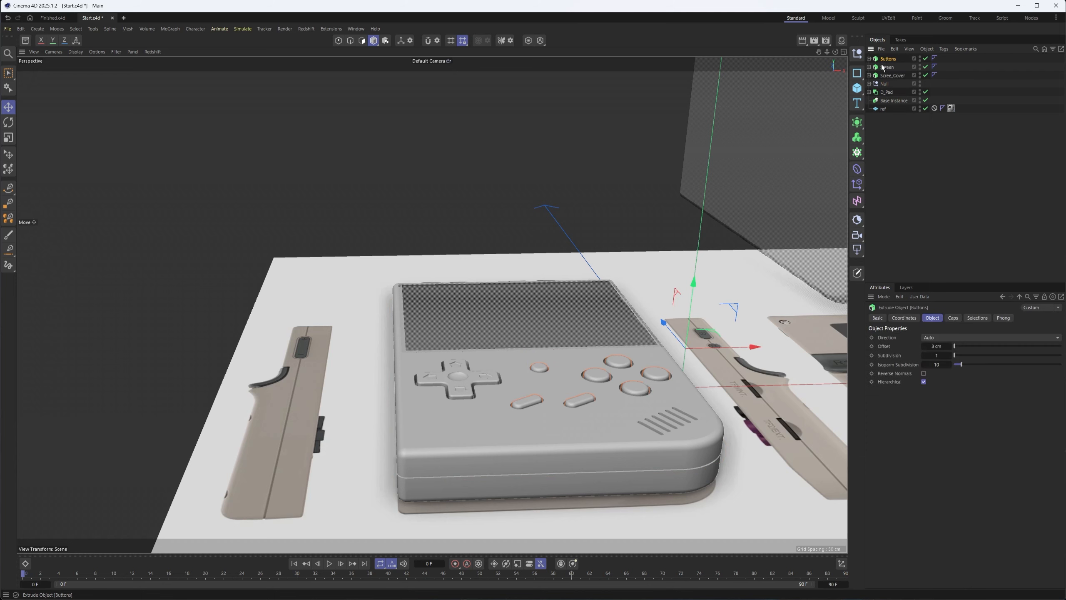
{"action": "left_click", "coordinate": [890, 92], "text": "shift"}
{"action": "right_click", "coordinate": [892, 93]}
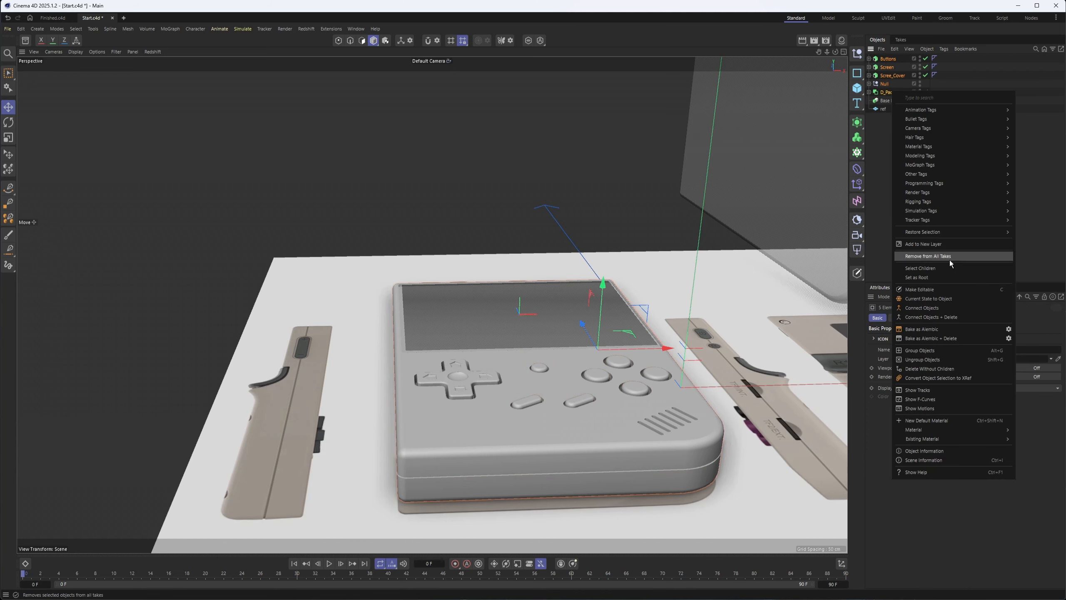
{"action": "left_click", "coordinate": [941, 350]}
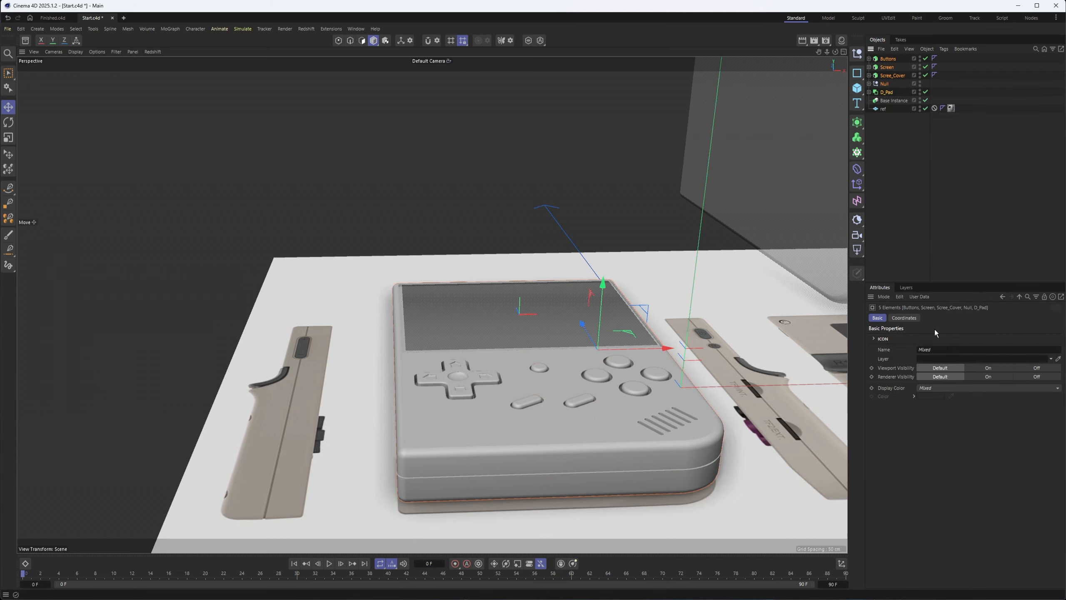
{"action": "double_click", "coordinate": [887, 59]}
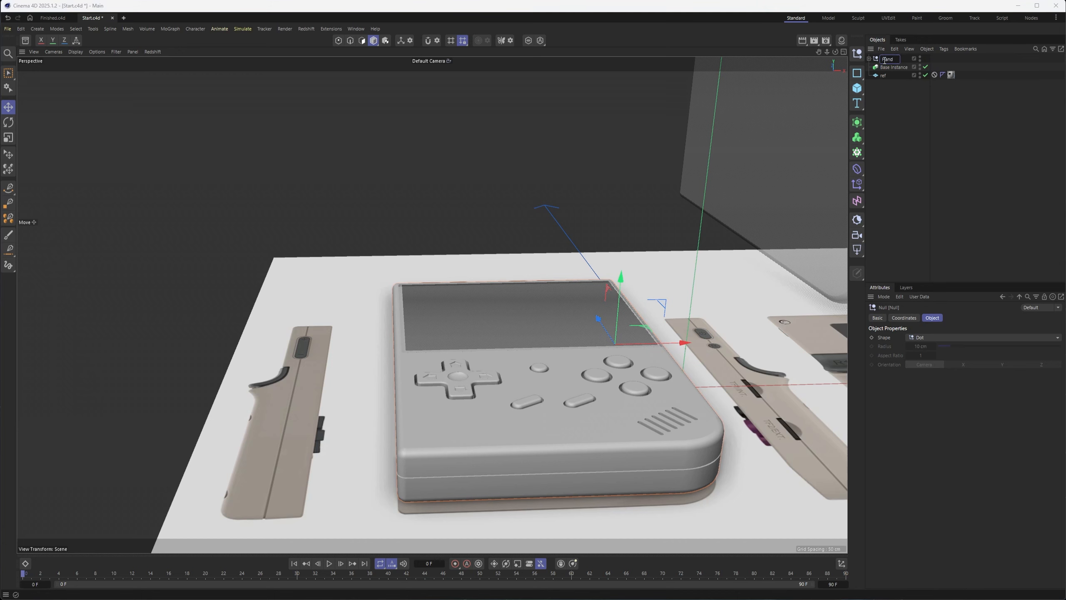
{"action": "type", "text": "Handheld"}
{"action": "key", "text": "Return"}
Step: Create an instance of the Handheld group
{"action": "left_click_drag", "start_coordinate": [498, 350], "coordinate": [489, 356], "text": "alt"}
{"action": "right_click_drag", "start_coordinate": [489, 356], "coordinate": [424, 339], "text": "alt"}
{"action": "middle_click_drag", "start_coordinate": [424, 339], "coordinate": [531, 374], "text": "alt"}
{"action": "left_click", "coordinate": [857, 122]}
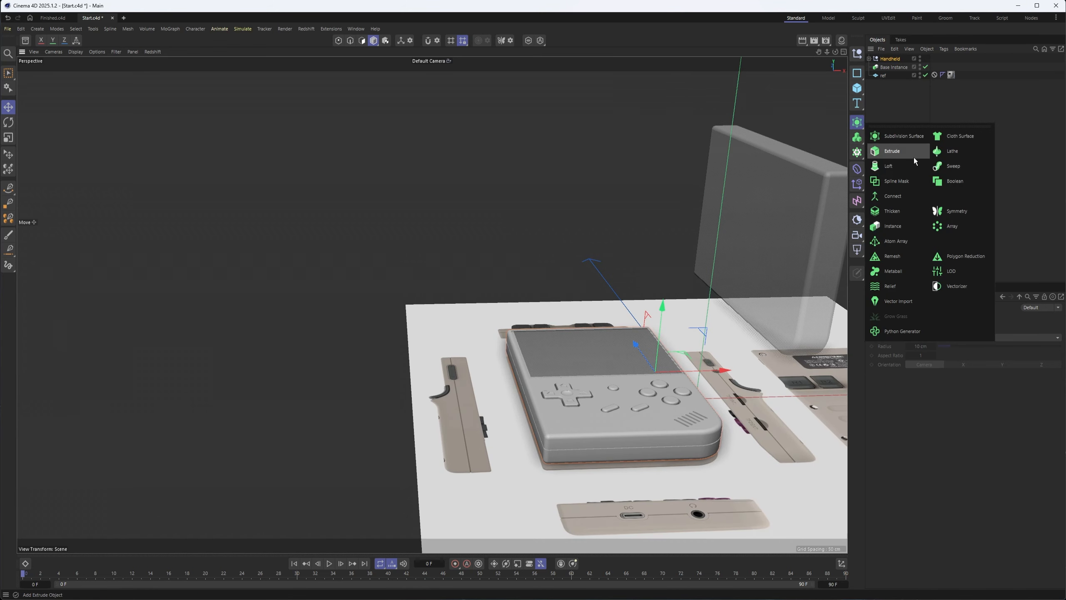
{"action": "left_click", "coordinate": [898, 226]}
{"action": "right_click", "coordinate": [606, 329]}
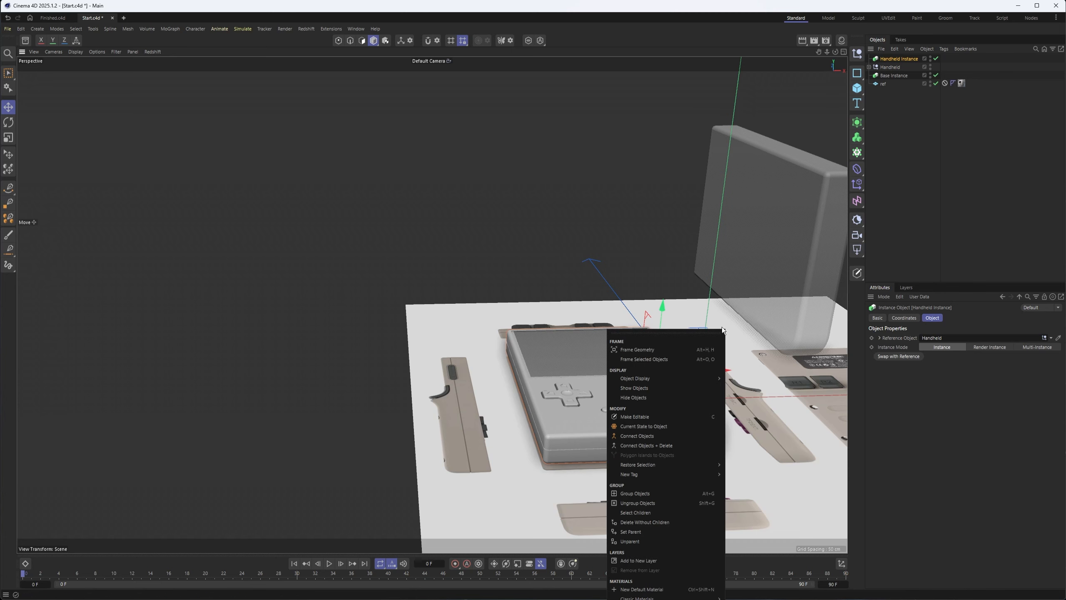
{"action": "left_click", "coordinate": [783, 276]}
Step: Move the Handheld instance well away from the original model and the reference images
{"action": "left_click_drag", "start_coordinate": [722, 369], "coordinate": [254, 373]}
{"action": "middle_click_drag", "start_coordinate": [271, 341], "coordinate": [622, 340], "text": "alt"}
{"action": "right_click_drag", "start_coordinate": [621, 340], "coordinate": [508, 339], "text": "alt"}
{"action": "left_click_drag", "start_coordinate": [591, 343], "coordinate": [174, 128]}
{"action": "middle_click_drag", "start_coordinate": [185, 177], "coordinate": [508, 317], "text": "alt"}
{"action": "left_click_drag", "start_coordinate": [507, 317], "coordinate": [496, 310], "text": "alt"}
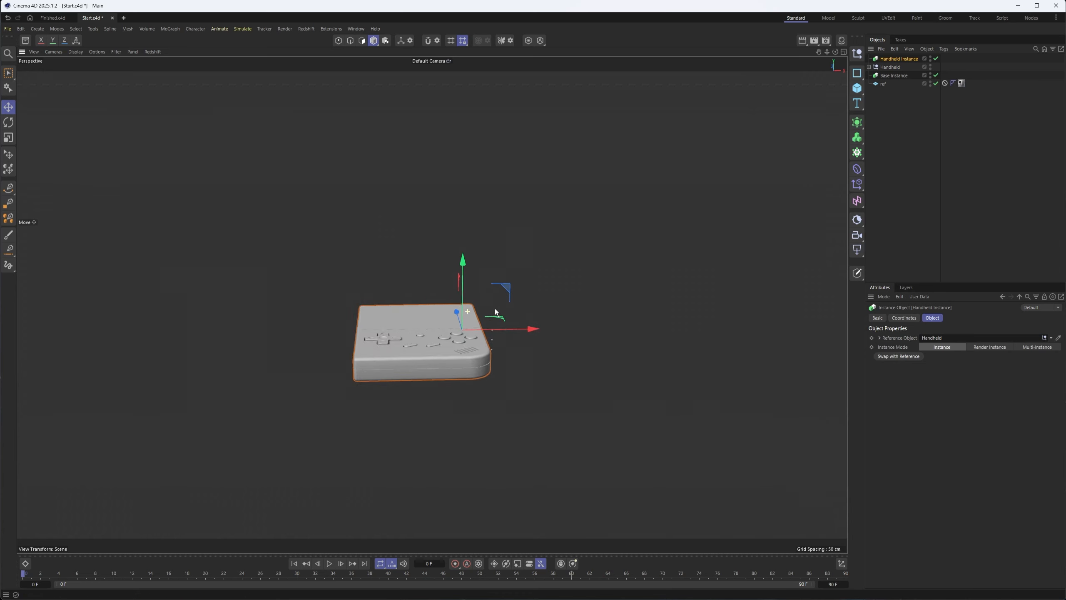
Step: Rotate the Handheld instance upright and tilt it diagonally so its front faces the view
{"action": "right_click_drag", "start_coordinate": [496, 311], "coordinate": [563, 312], "text": "alt"}
{"action": "left_click_drag", "start_coordinate": [441, 312], "coordinate": [429, 301], "text": "alt"}
{"action": "middle_click_drag", "start_coordinate": [429, 302], "coordinate": [502, 271], "text": "alt"}
{"action": "left_click_drag", "start_coordinate": [503, 273], "coordinate": [453, 287], "text": "alt"}
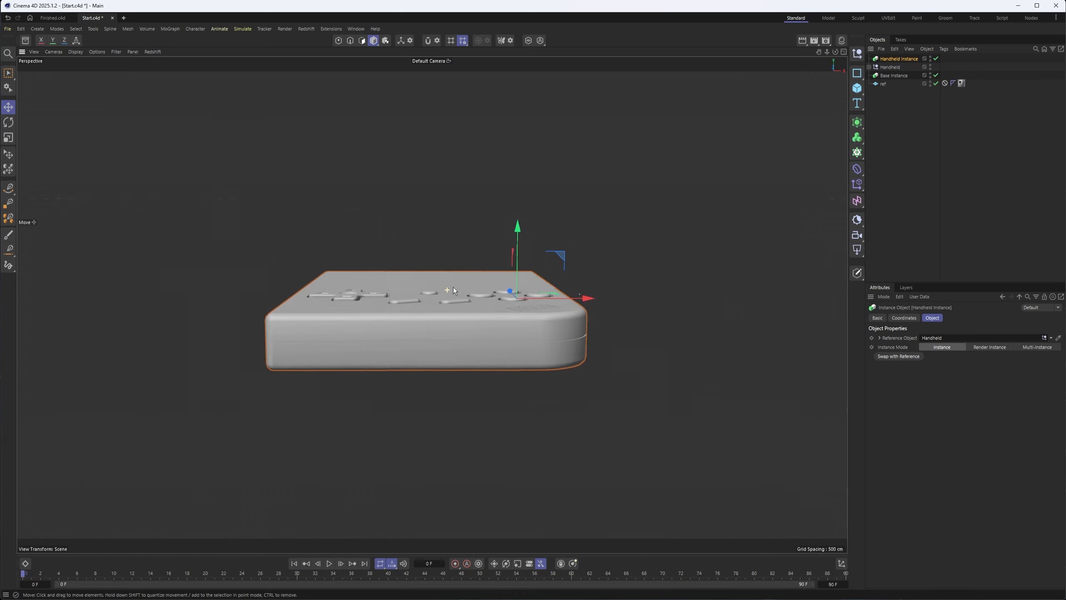
{"action": "key", "text": "r"}
{"action": "left_click_drag", "start_coordinate": [520, 278], "coordinate": [527, 329]}
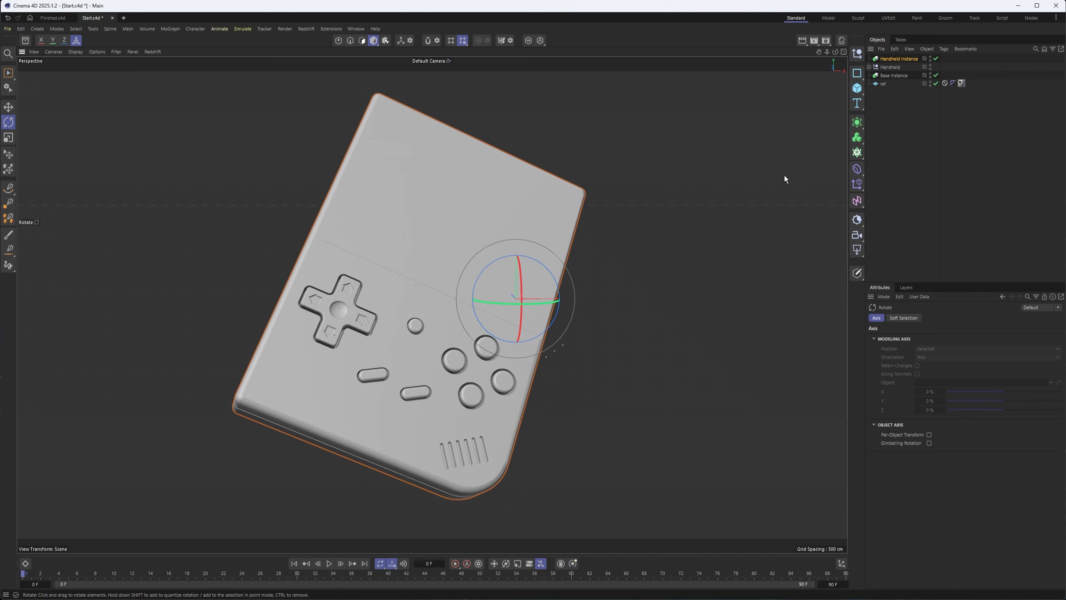
Step: Add a Redshift camera, look through it, and reset its heading and pitch to 0°
{"action": "left_click", "coordinate": [856, 236]}
{"action": "left_click", "coordinate": [936, 58]}
{"action": "left_click", "coordinate": [904, 318]}
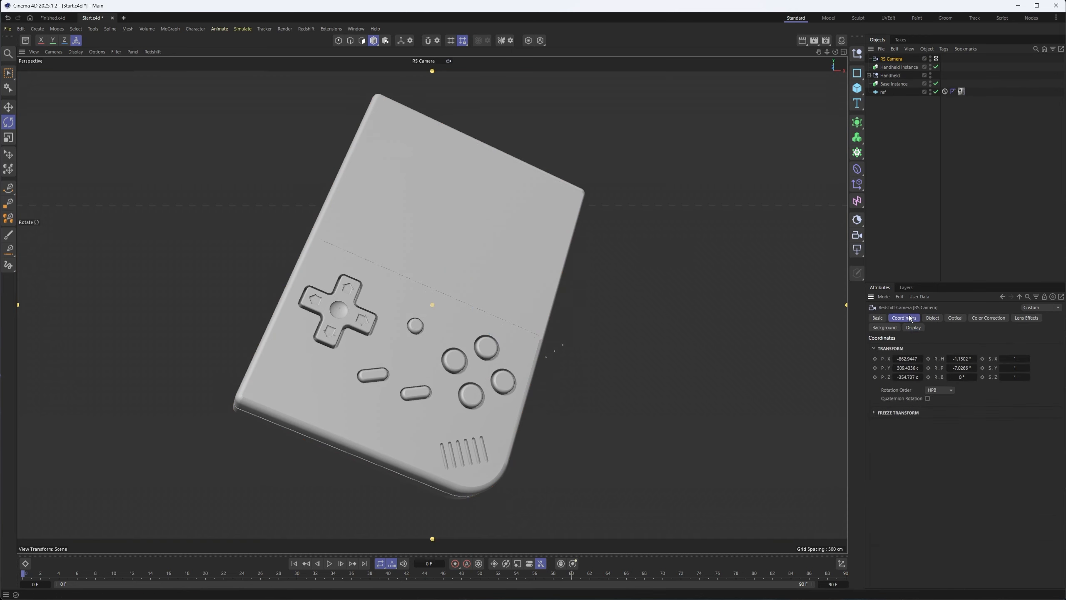
{"action": "right_click", "coordinate": [973, 360]}
{"action": "right_click", "coordinate": [973, 369]}
{"action": "middle_click_drag", "start_coordinate": [502, 393], "coordinate": [480, 293], "text": "alt"}
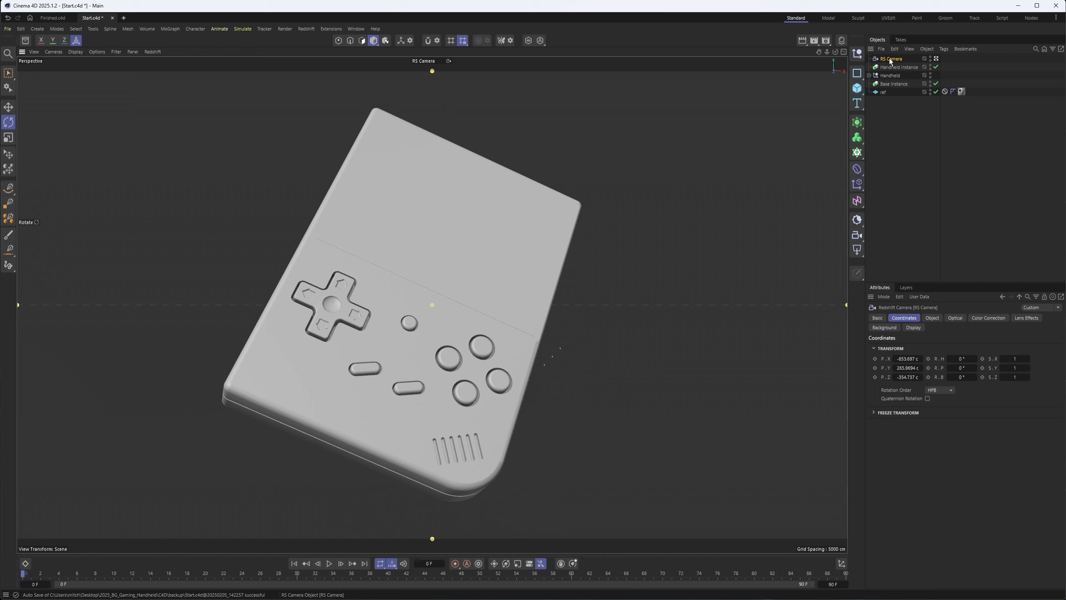
Step: Enable the RS Camera's composition grid overlay and set it to 7 cells
{"action": "right_click", "coordinate": [889, 58]}
{"action": "left_click", "coordinate": [880, 205]}
{"action": "left_click", "coordinate": [913, 327]}
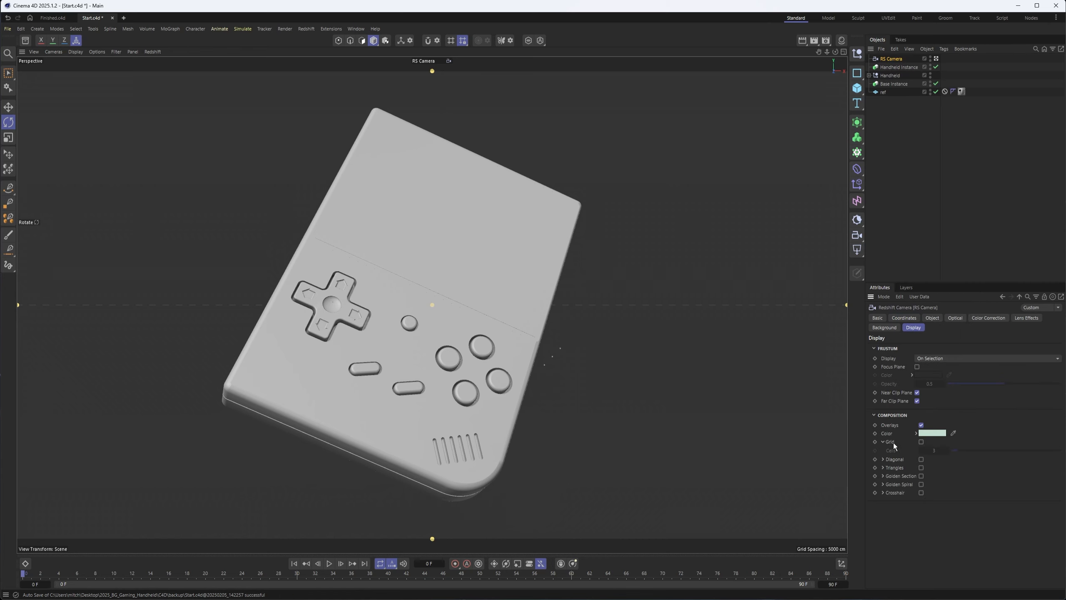
{"action": "left_click", "coordinate": [921, 442]}
{"action": "left_click_drag", "start_coordinate": [957, 449], "coordinate": [983, 450]}
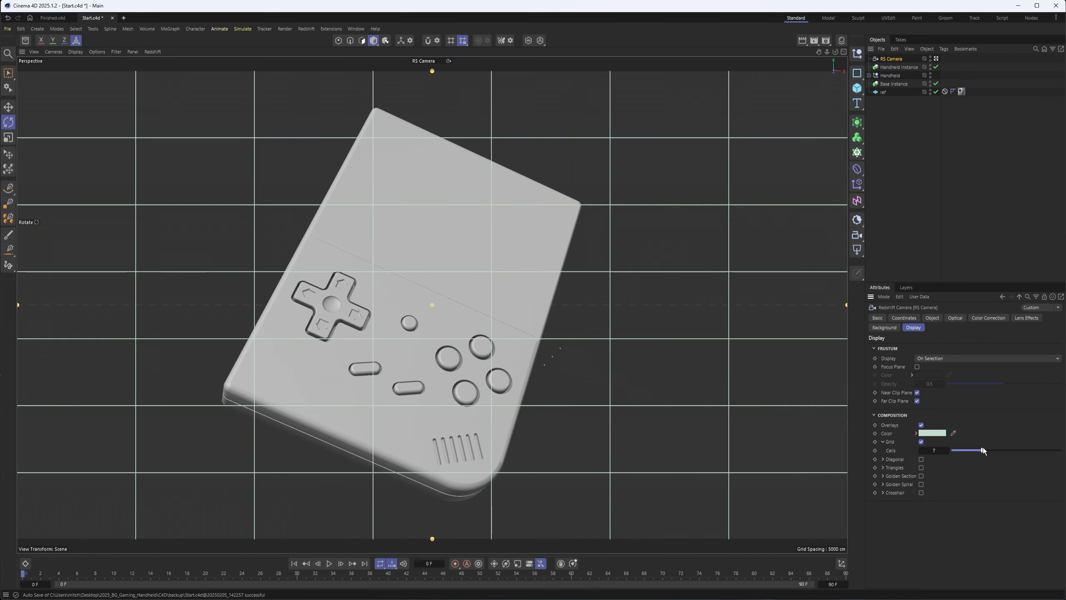
Step: Reframe the RS Camera so the tilted handheld is centred in the composition grid
{"action": "middle_click_drag", "start_coordinate": [451, 281], "coordinate": [463, 278], "text": "alt"}
{"action": "left_click_drag", "start_coordinate": [463, 278], "coordinate": [459, 272], "text": "alt"}
{"action": "middle_click_drag", "start_coordinate": [459, 272], "coordinate": [483, 293], "text": "alt"}
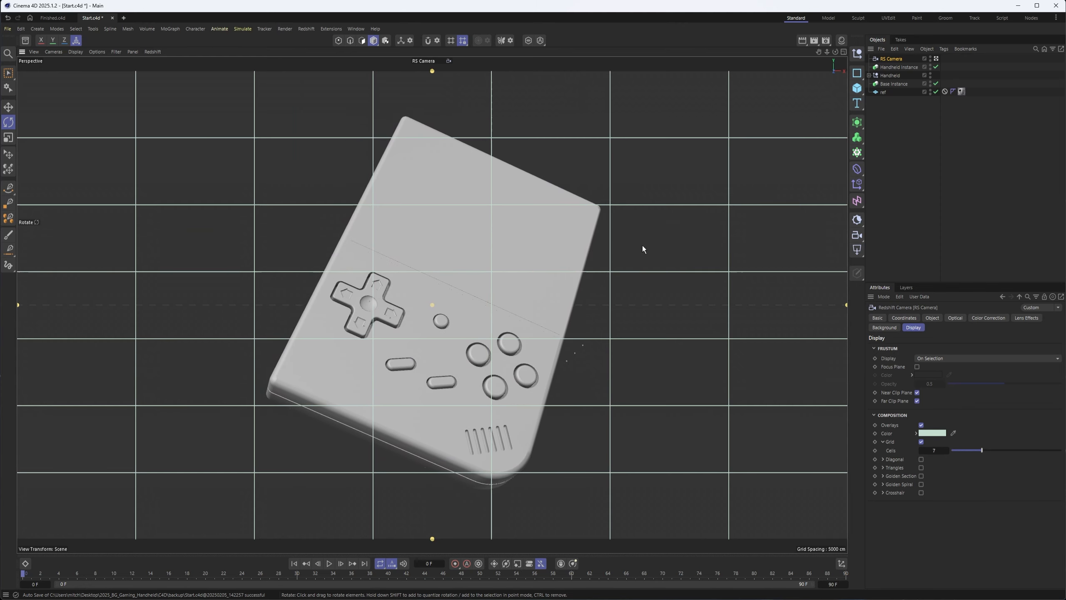
Step: Add a Protection tag to the RS Camera to lock its framing
{"action": "right_click", "coordinate": [898, 60]}
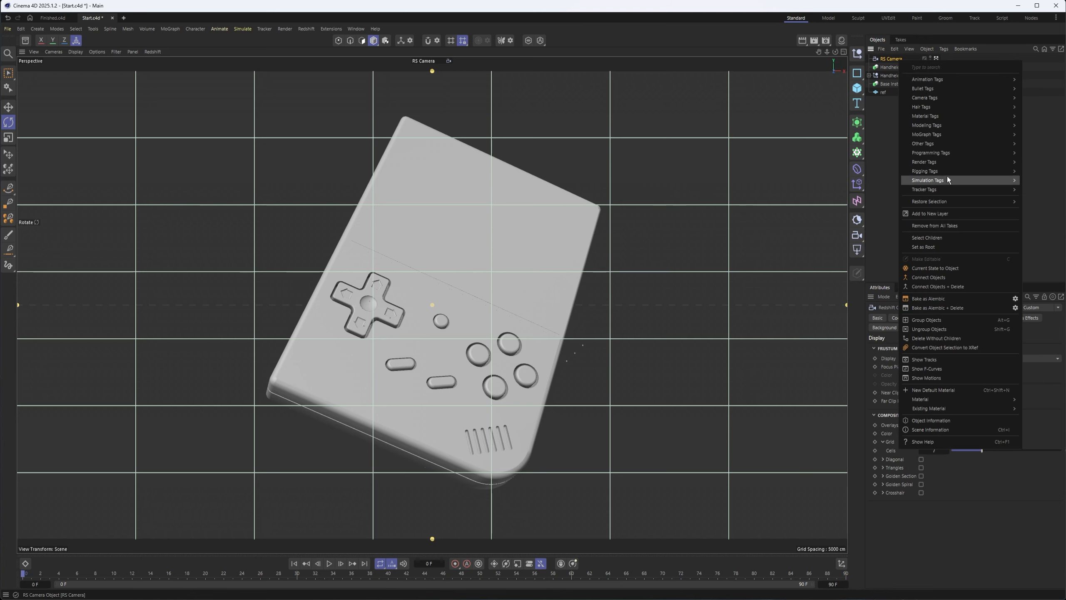
{"action": "mouse_move", "coordinate": [947, 179]}
{"action": "left_click", "coordinate": [1056, 281]}
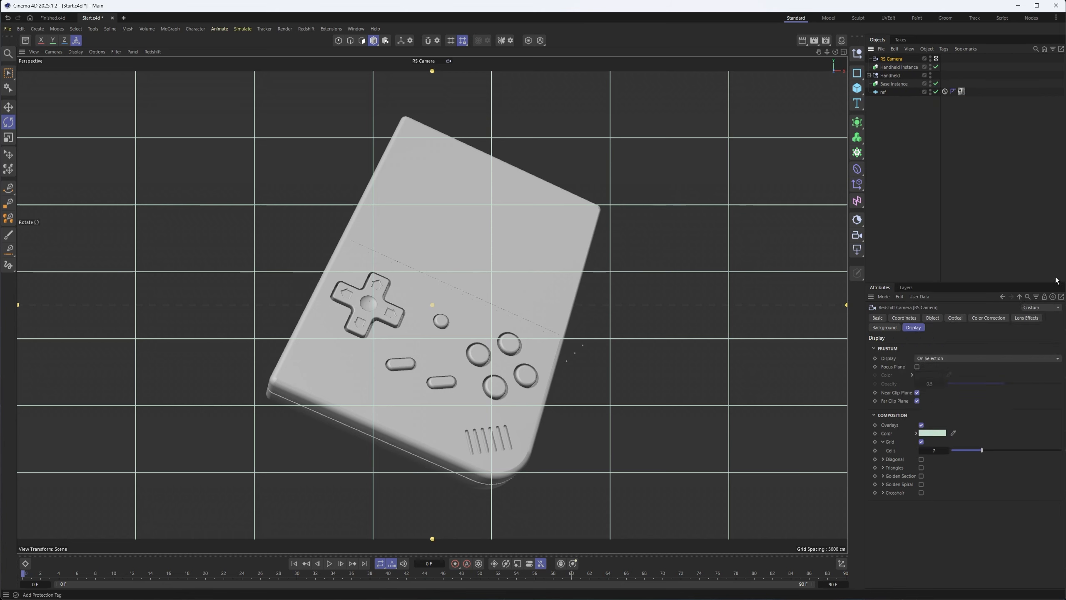